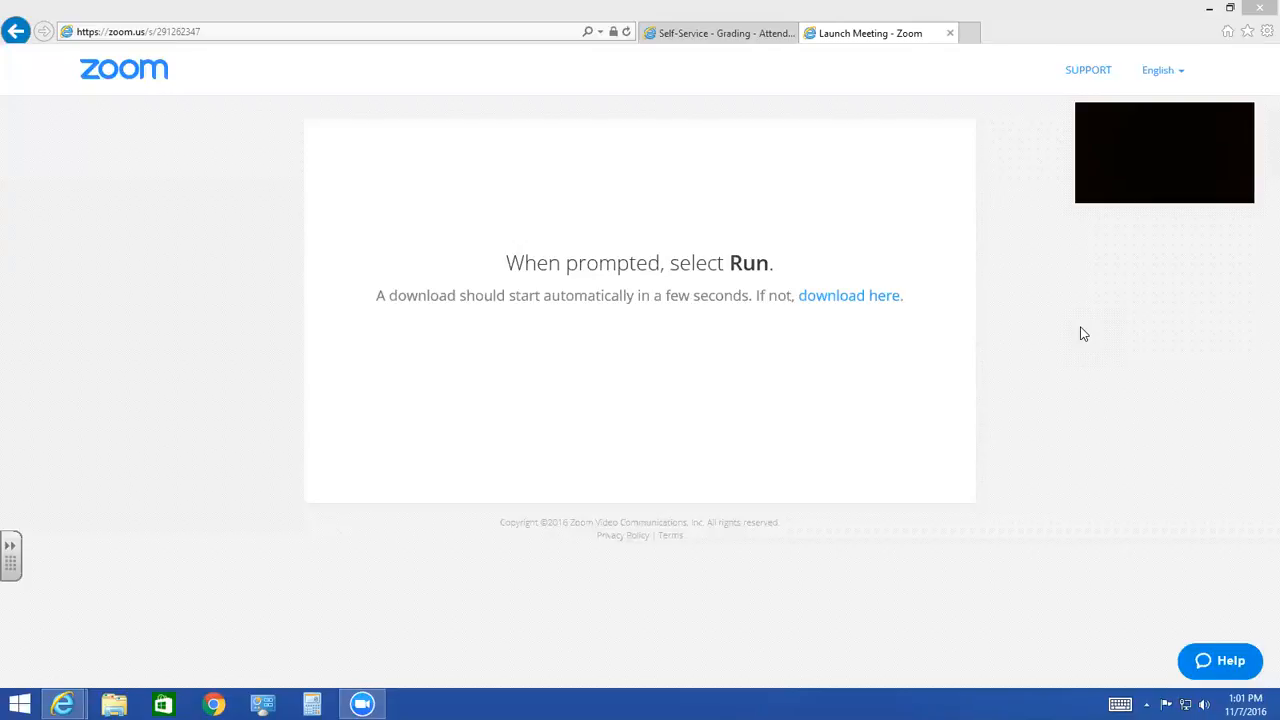
- Open OneDrive for Business in a new browser tab and sign in to the listed work account with its password
{"action": "left_click", "coordinate": [970, 34]}
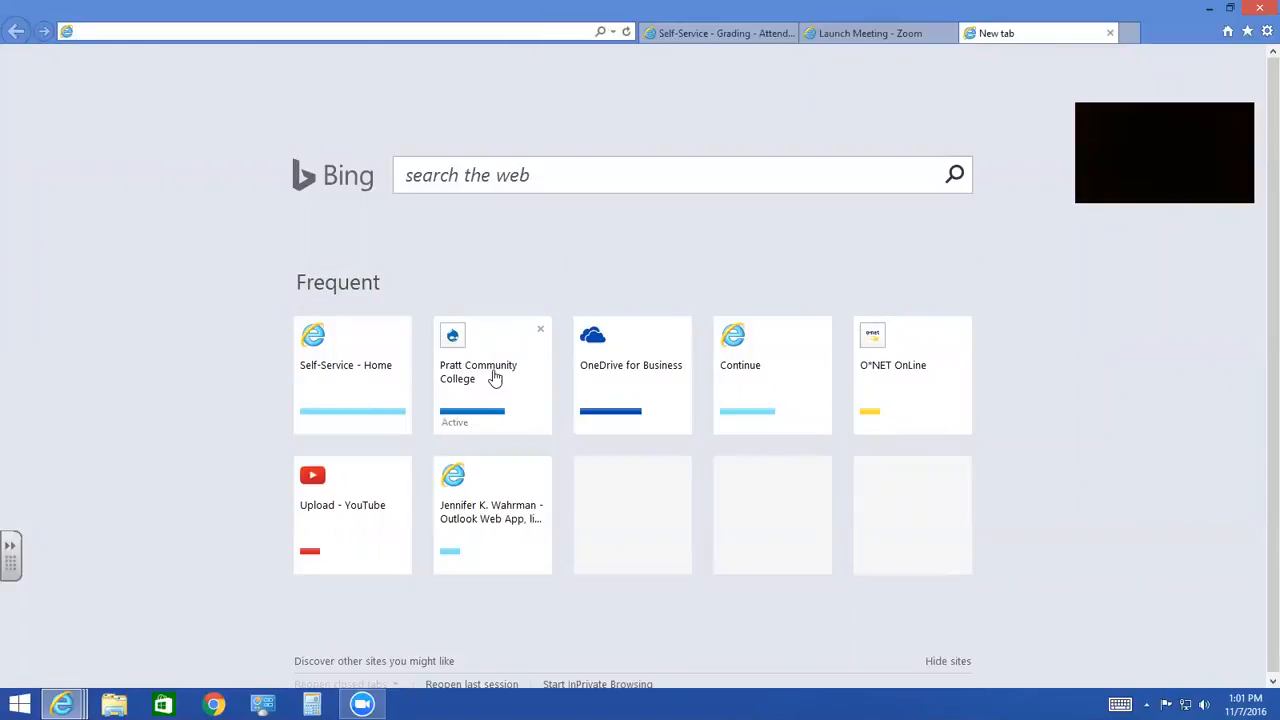
{"action": "left_click", "coordinate": [637, 374]}
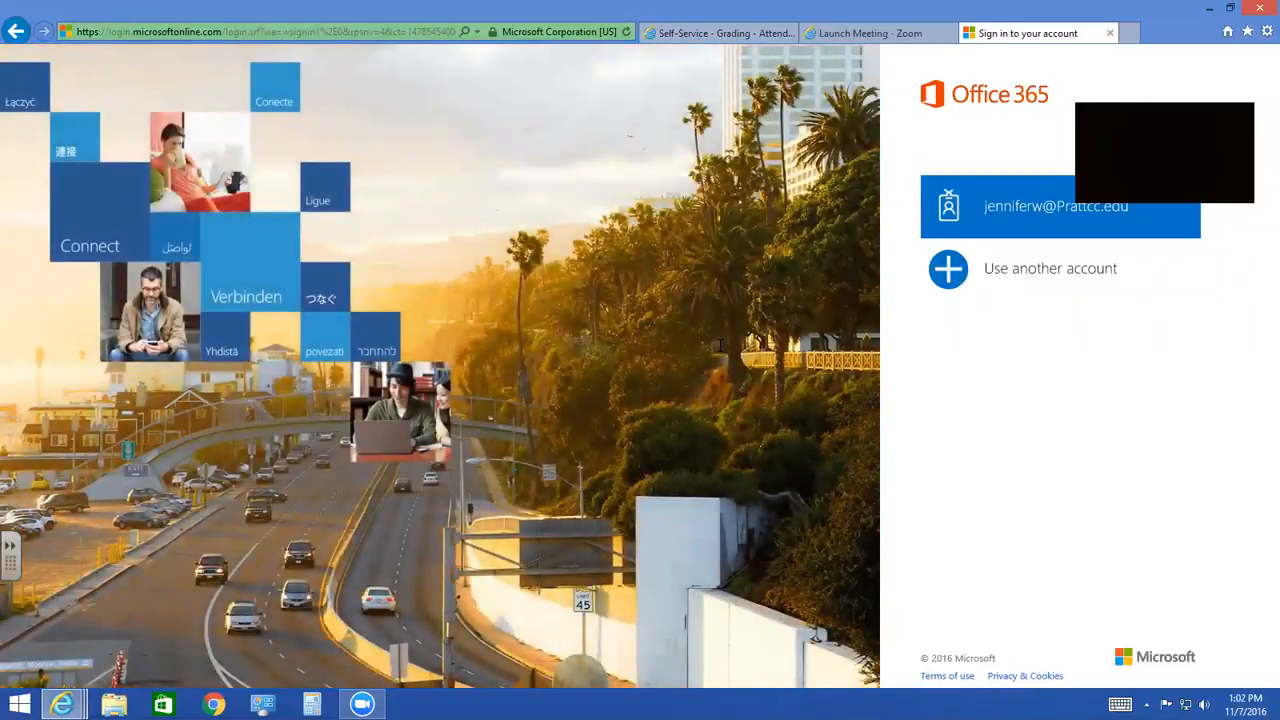
{"action": "left_click", "coordinate": [971, 206]}
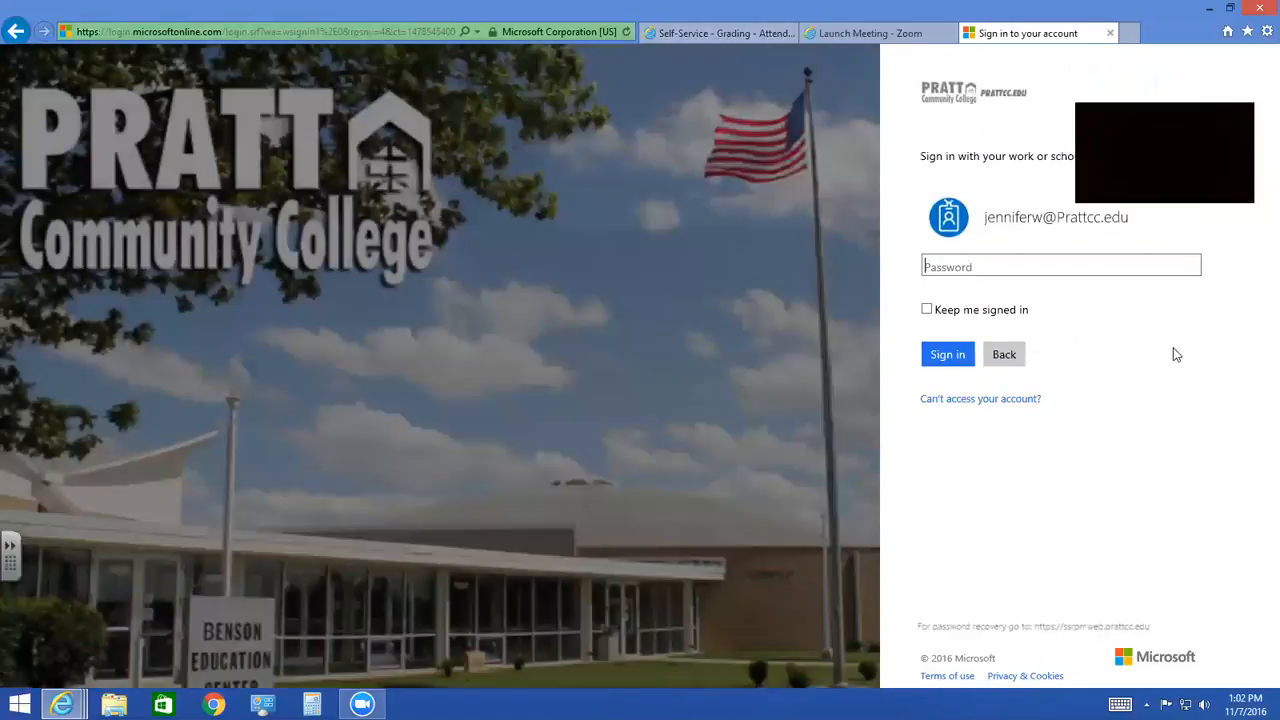
{"action": "type", "text": "•••••••••"}
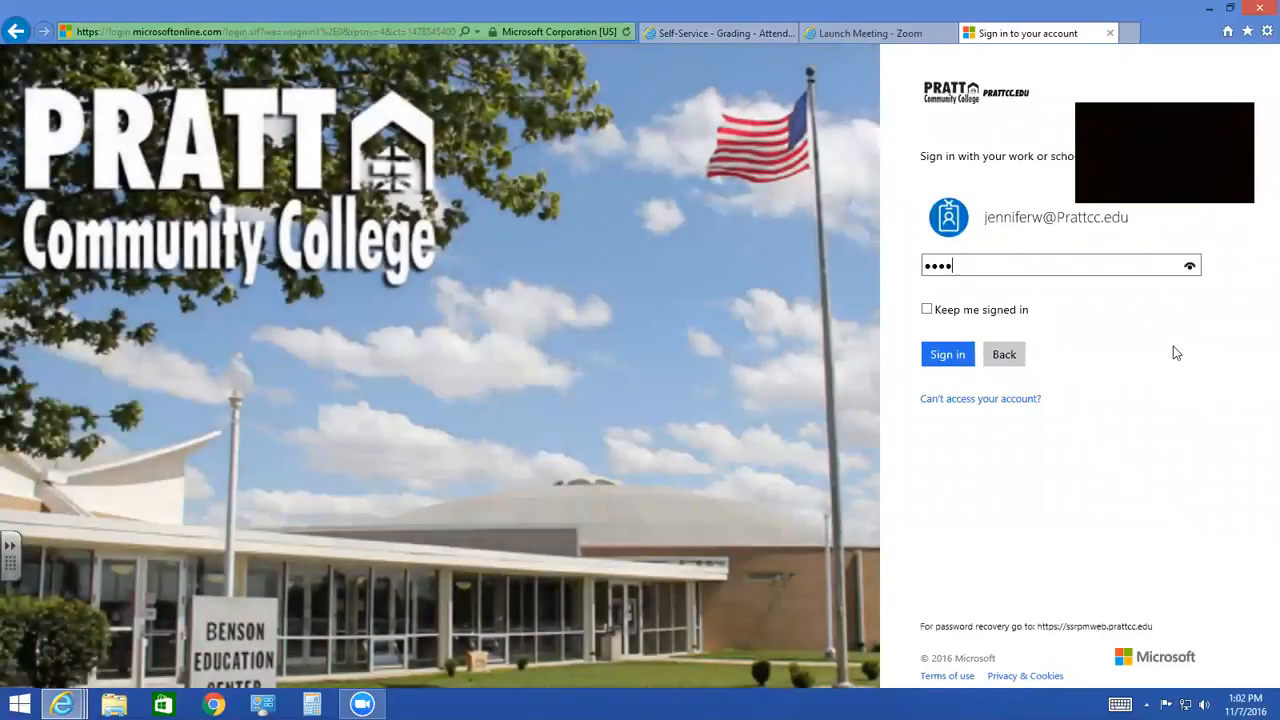
{"action": "key", "text": "Return"}
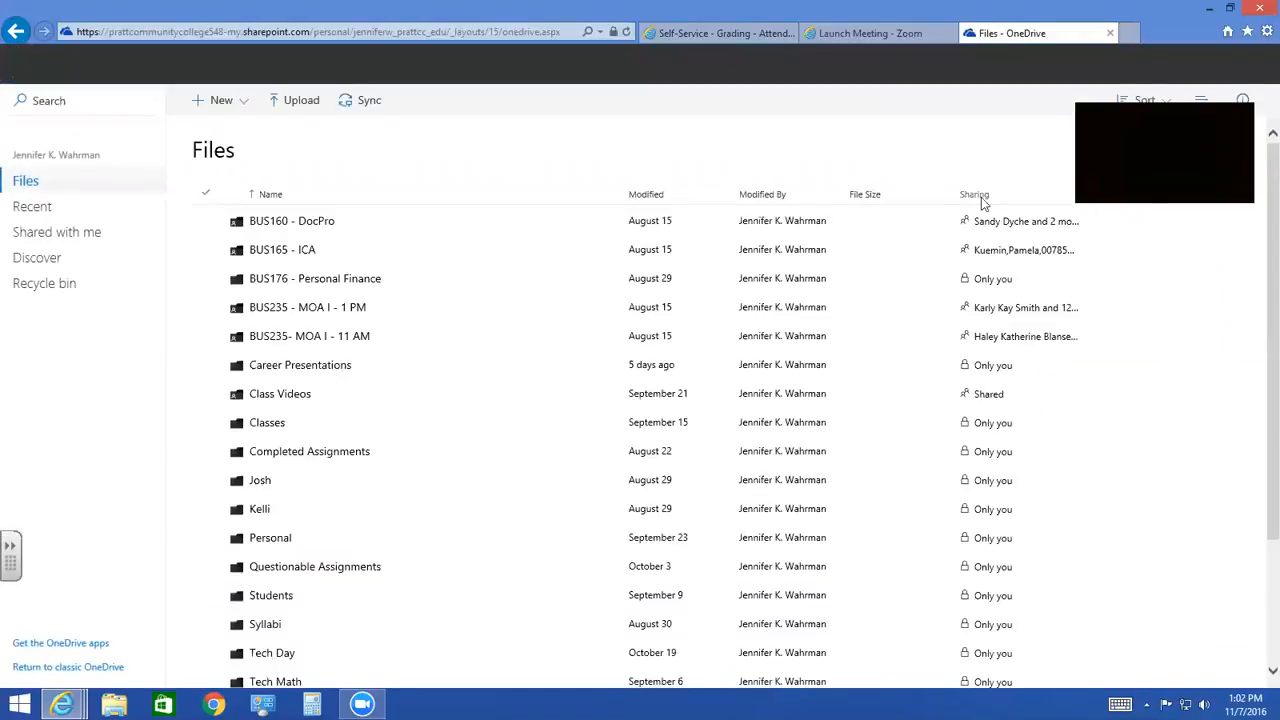
- Open the AL1C2 folder inside the Access folder of BUS235 - MOA I - 1 PM
{"action": "left_click", "coordinate": [31, 184]}
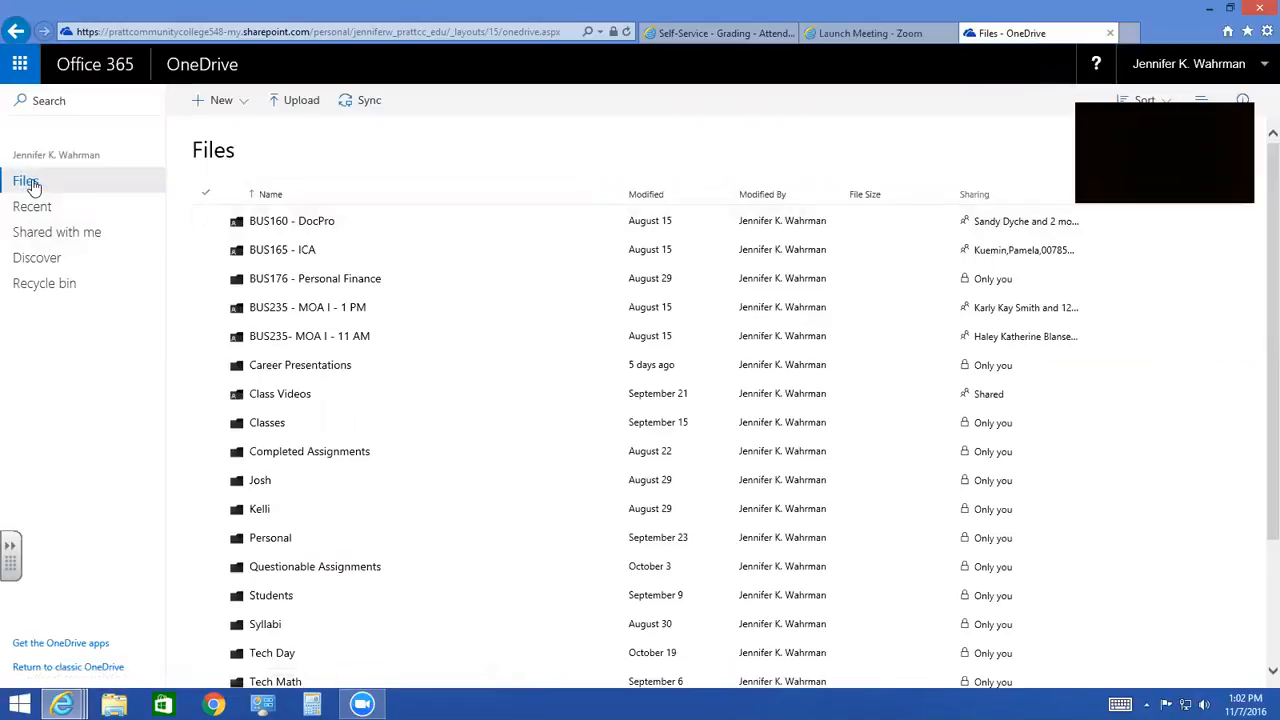
{"action": "left_click", "coordinate": [335, 309]}
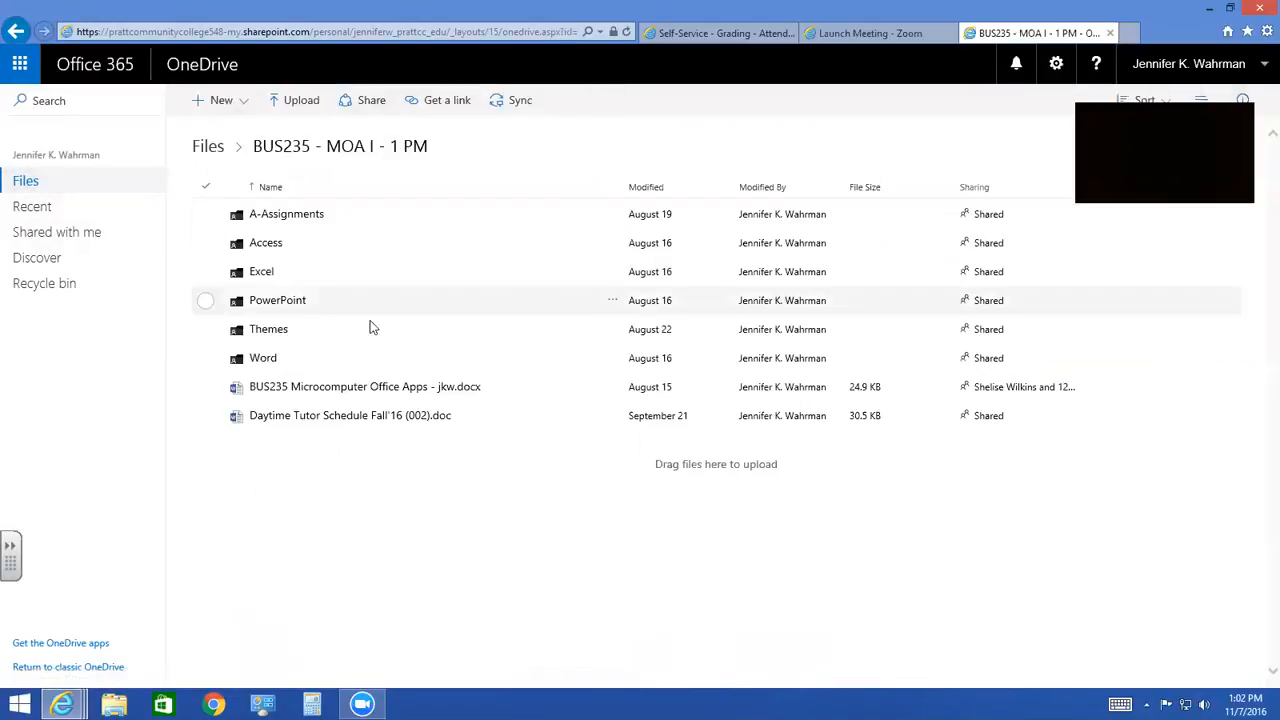
{"action": "left_click", "coordinate": [276, 249]}
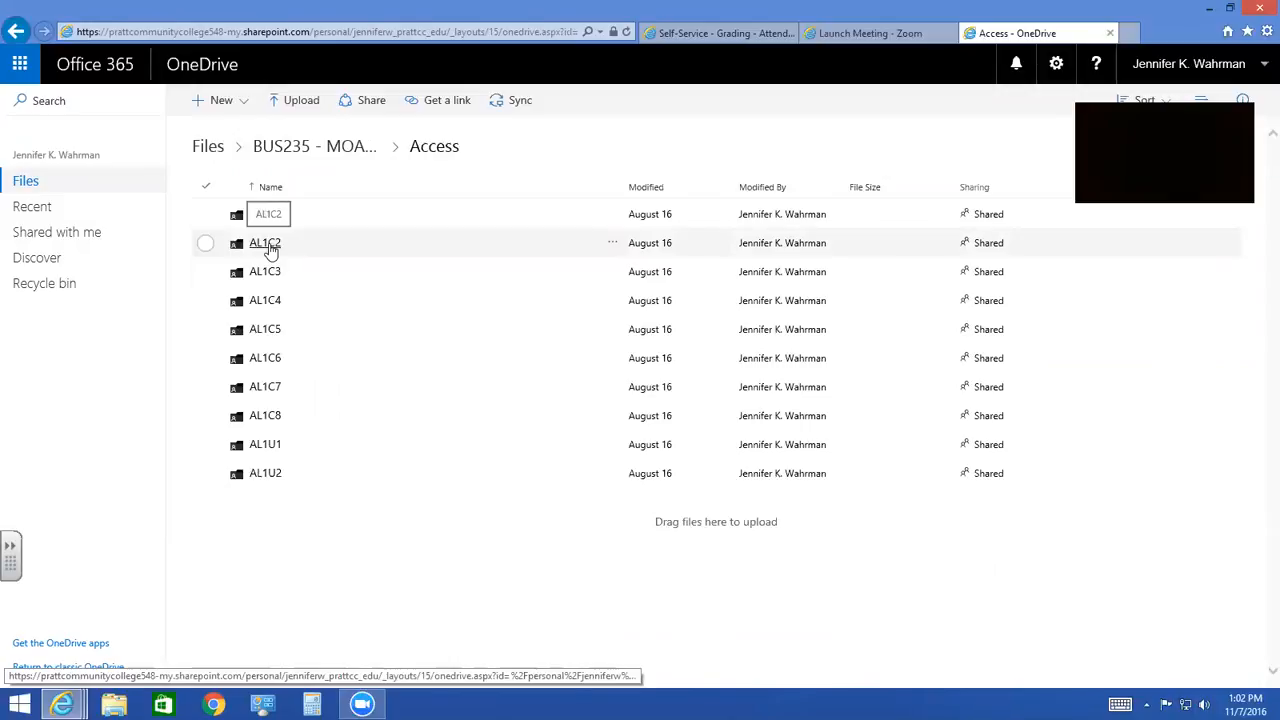
{"action": "left_click", "coordinate": [268, 245]}
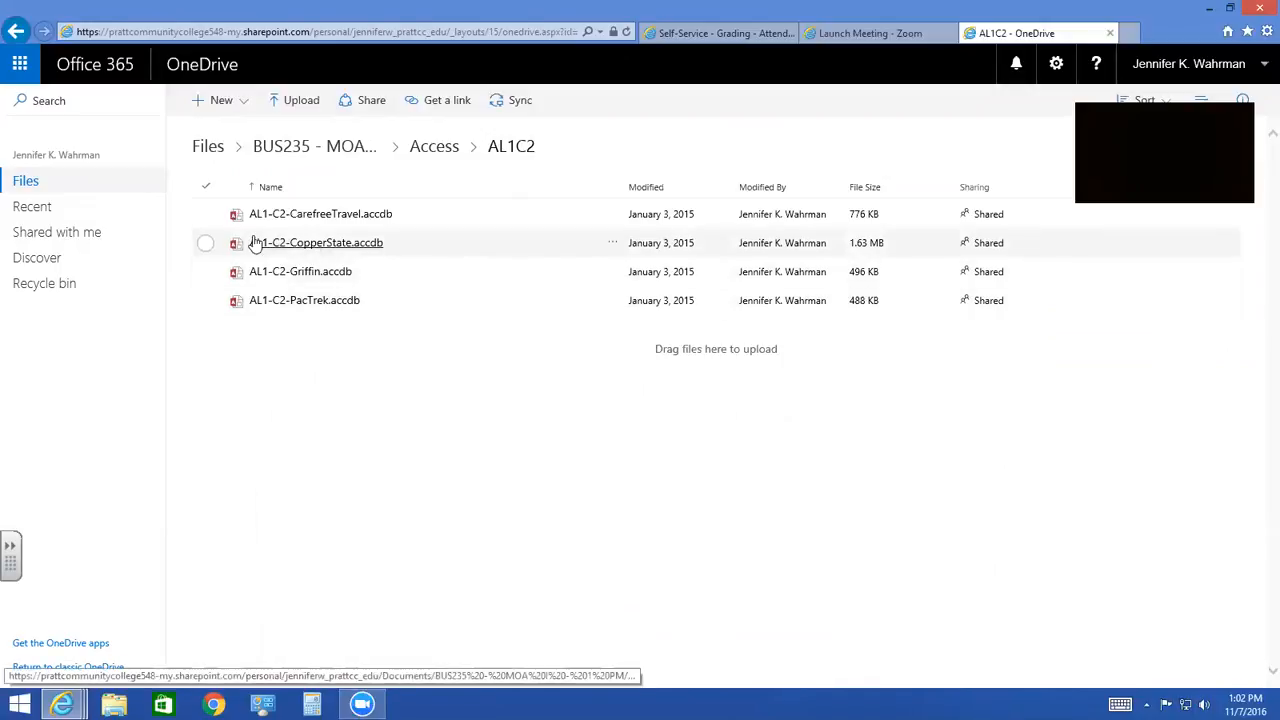
- Download AL1-C2-CopperState.accdb and save it to the computer
{"action": "left_click", "coordinate": [206, 244]}
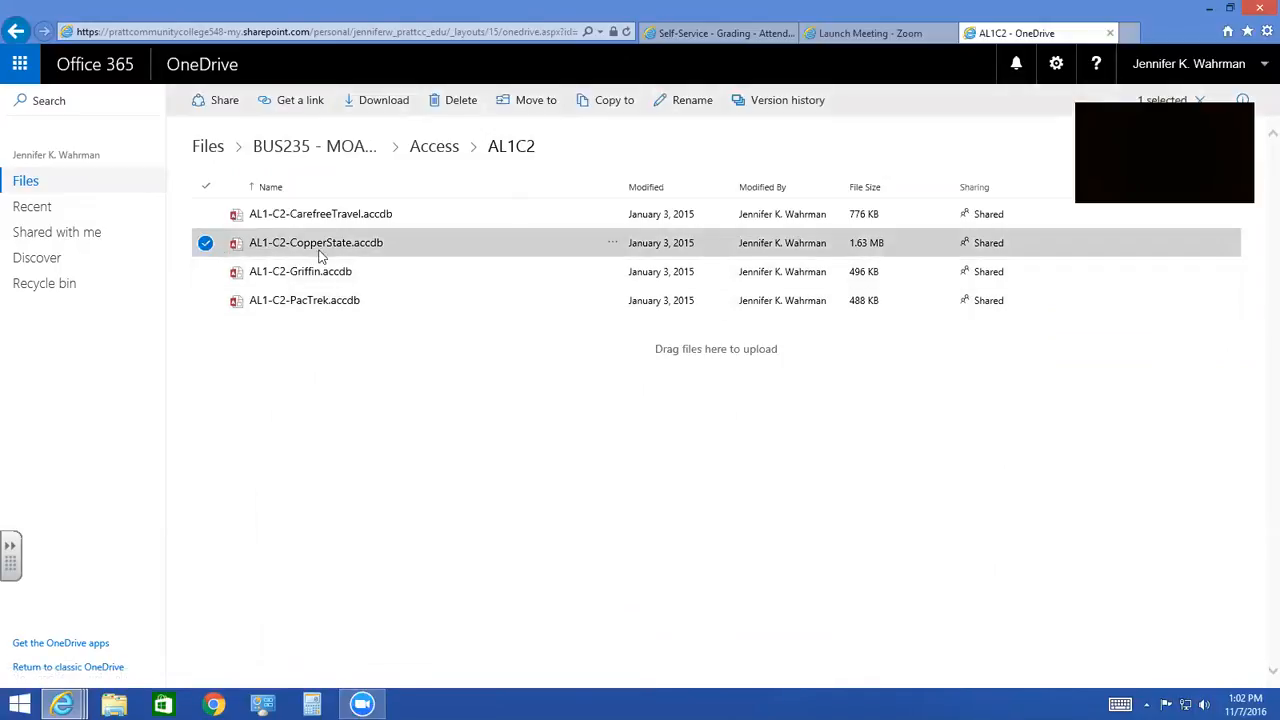
{"action": "left_click", "coordinate": [370, 101]}
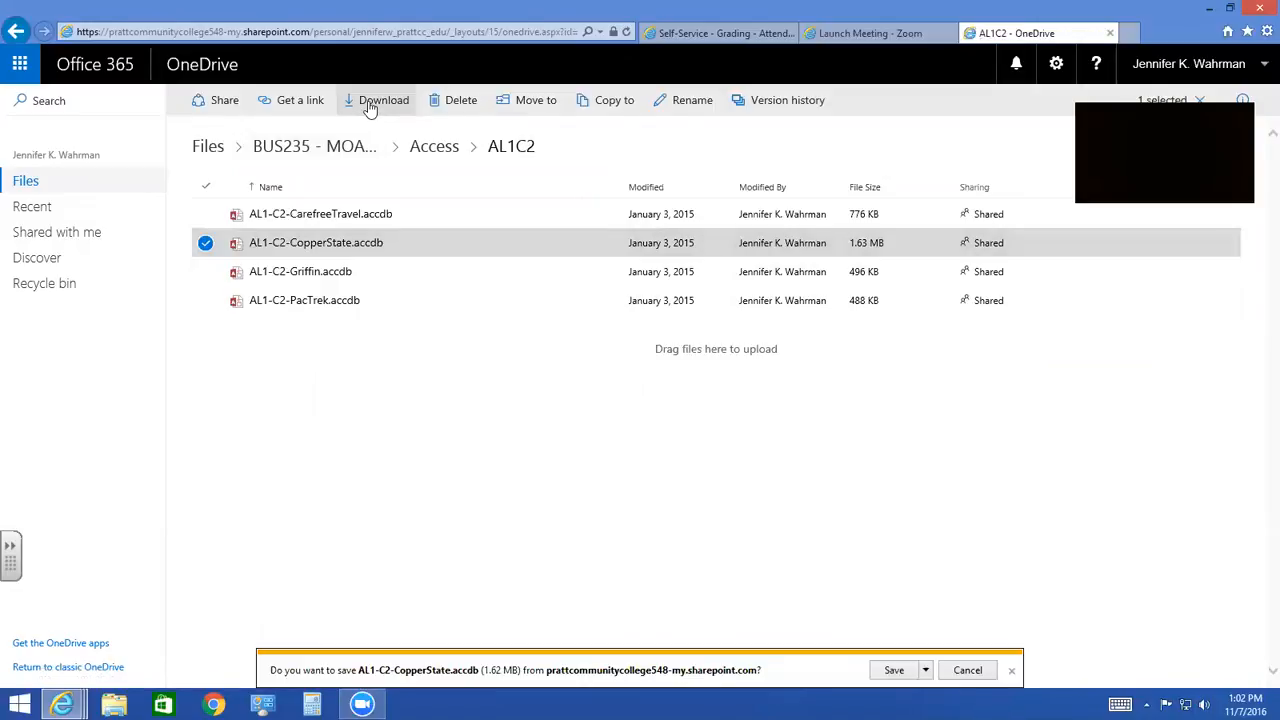
{"action": "left_click", "coordinate": [893, 671]}
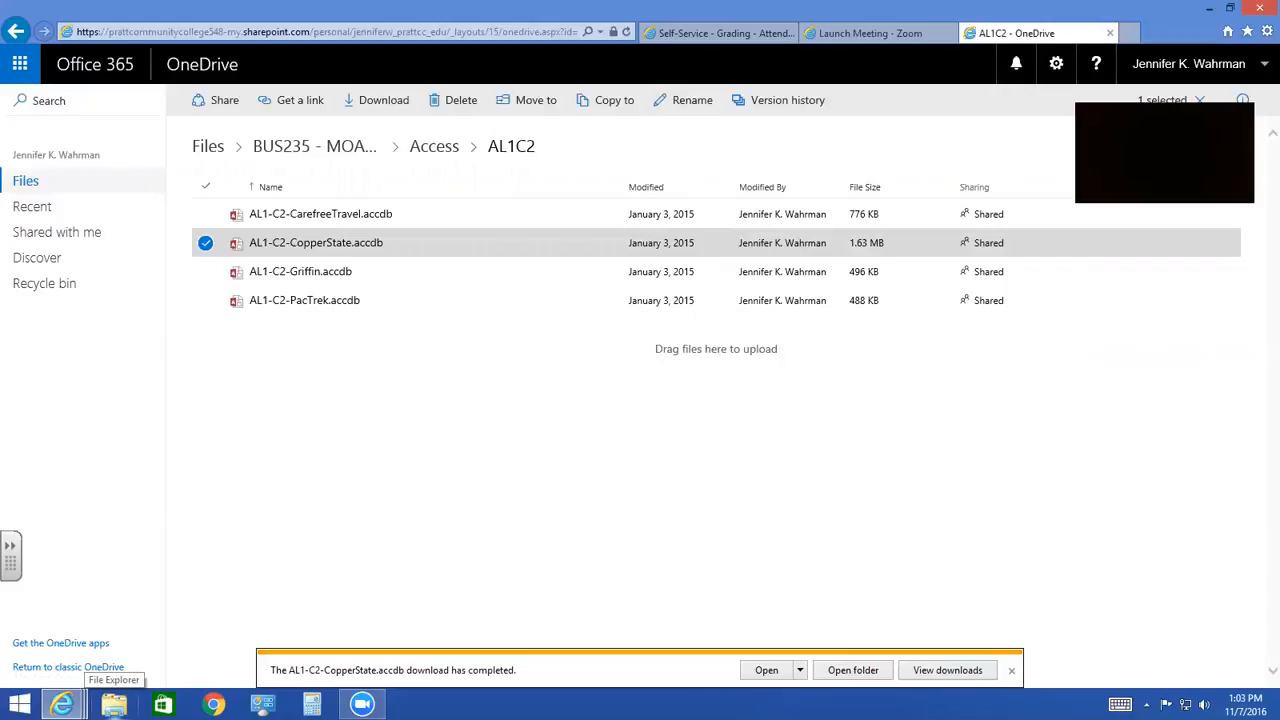
- Switch to File Explorer, open the AL1-C2-CopperState database from the Downloads folder in Access, and enable its content
{"action": "left_click", "coordinate": [113, 704]}
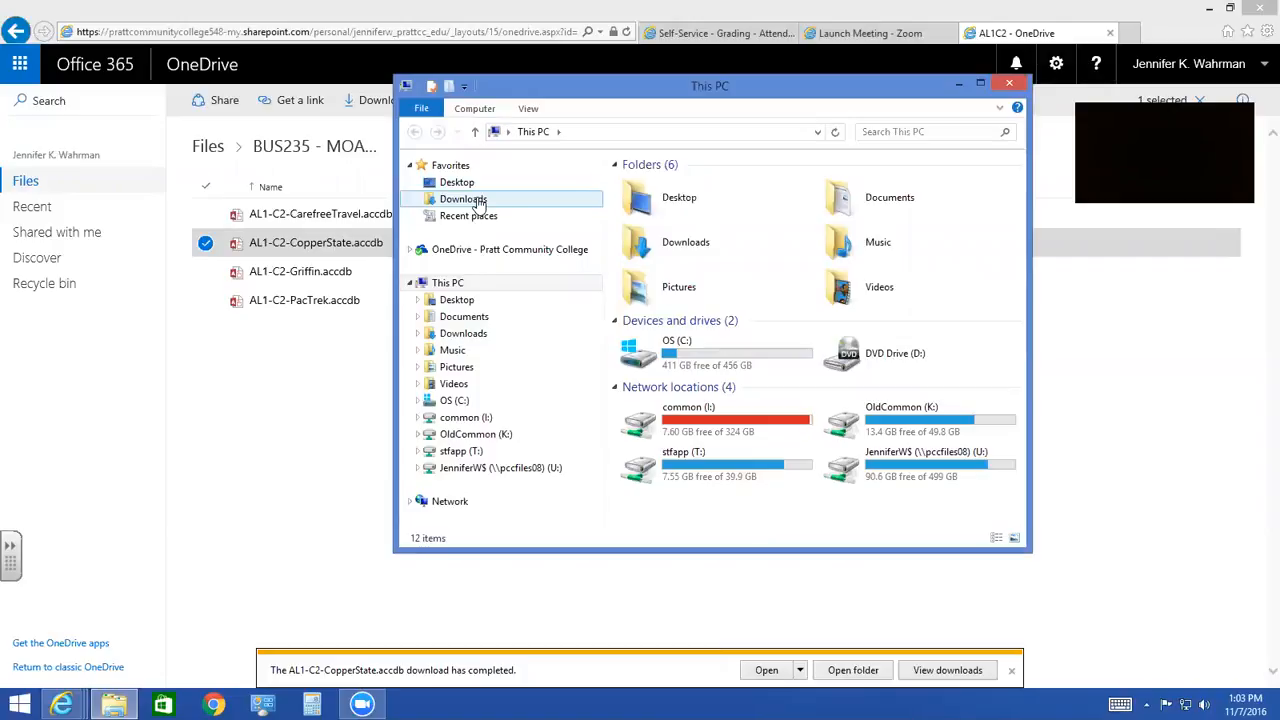
{"action": "left_click", "coordinate": [463, 199]}
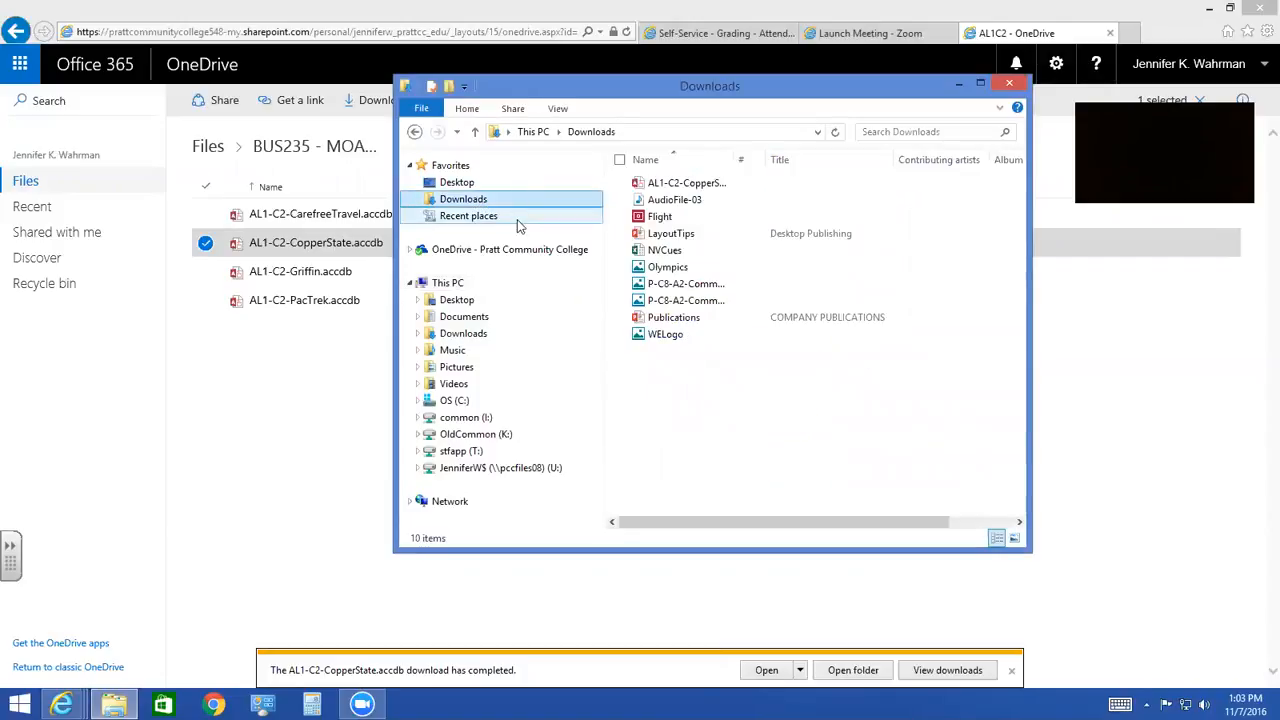
{"action": "double_click", "coordinate": [672, 186]}
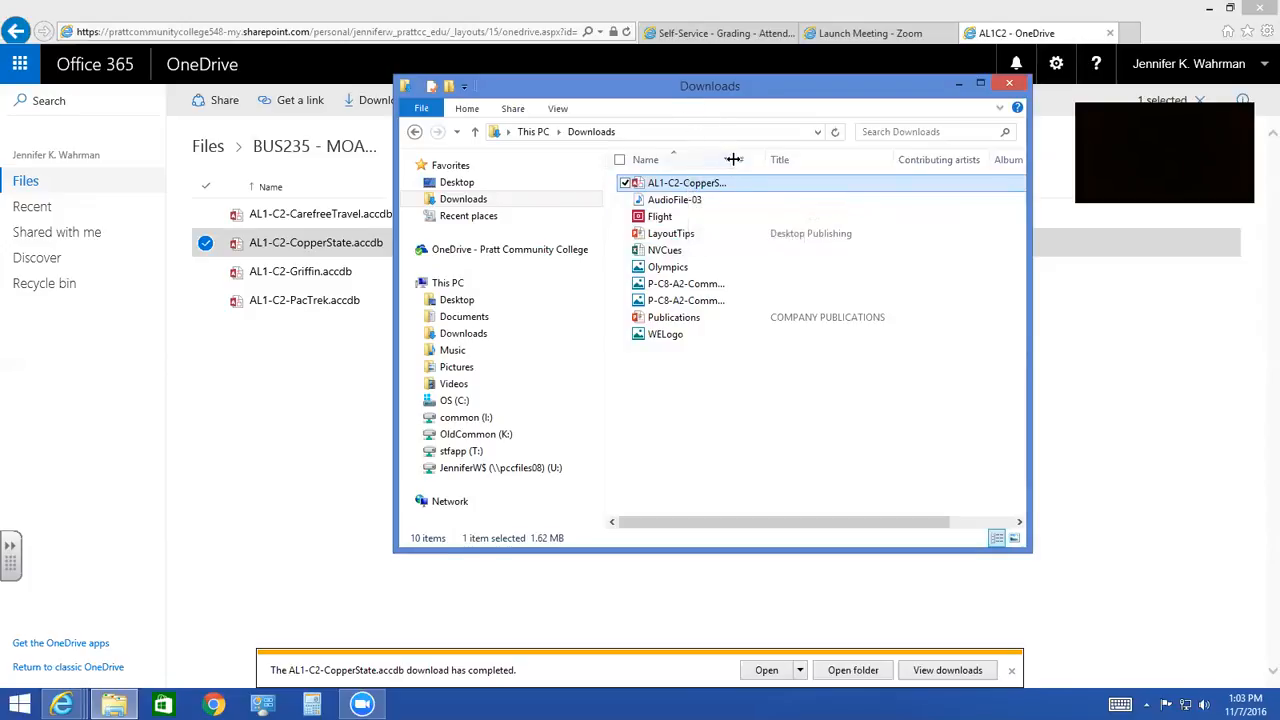
{"action": "left_click_drag", "start_coordinate": [739, 160], "coordinate": [791, 160]}
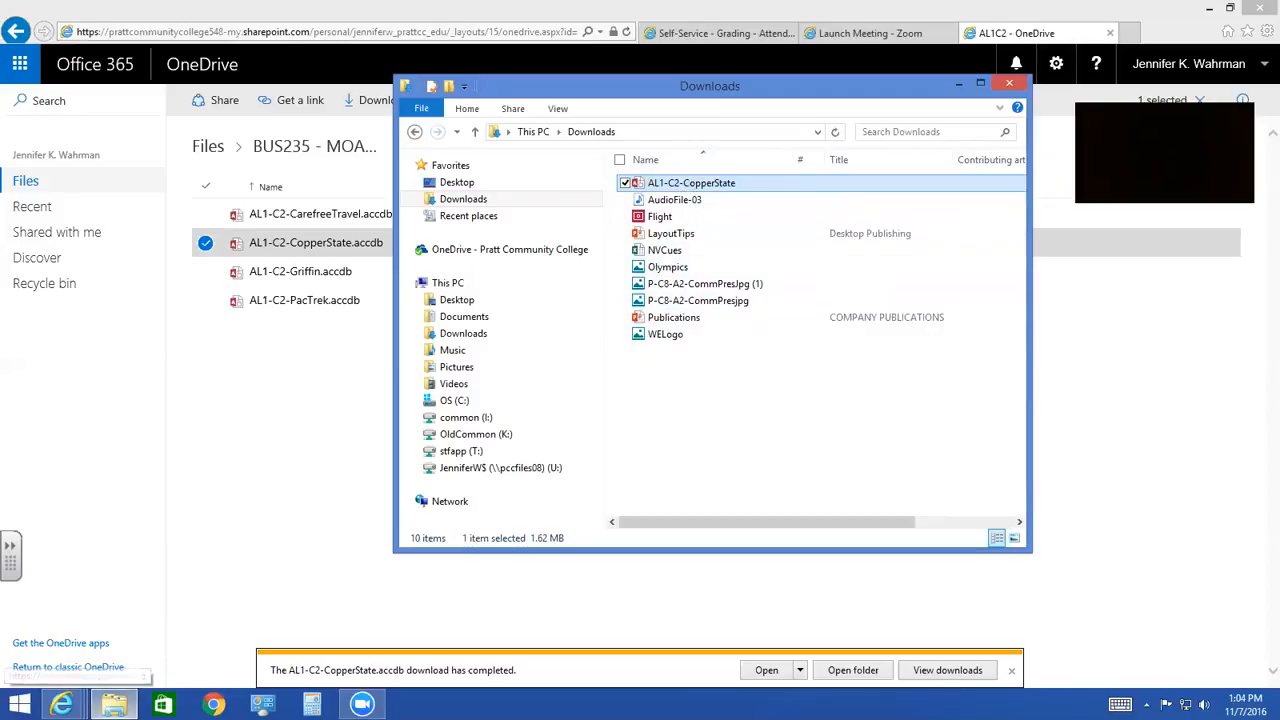
{"action": "mouse_move", "coordinate": [113, 705]}
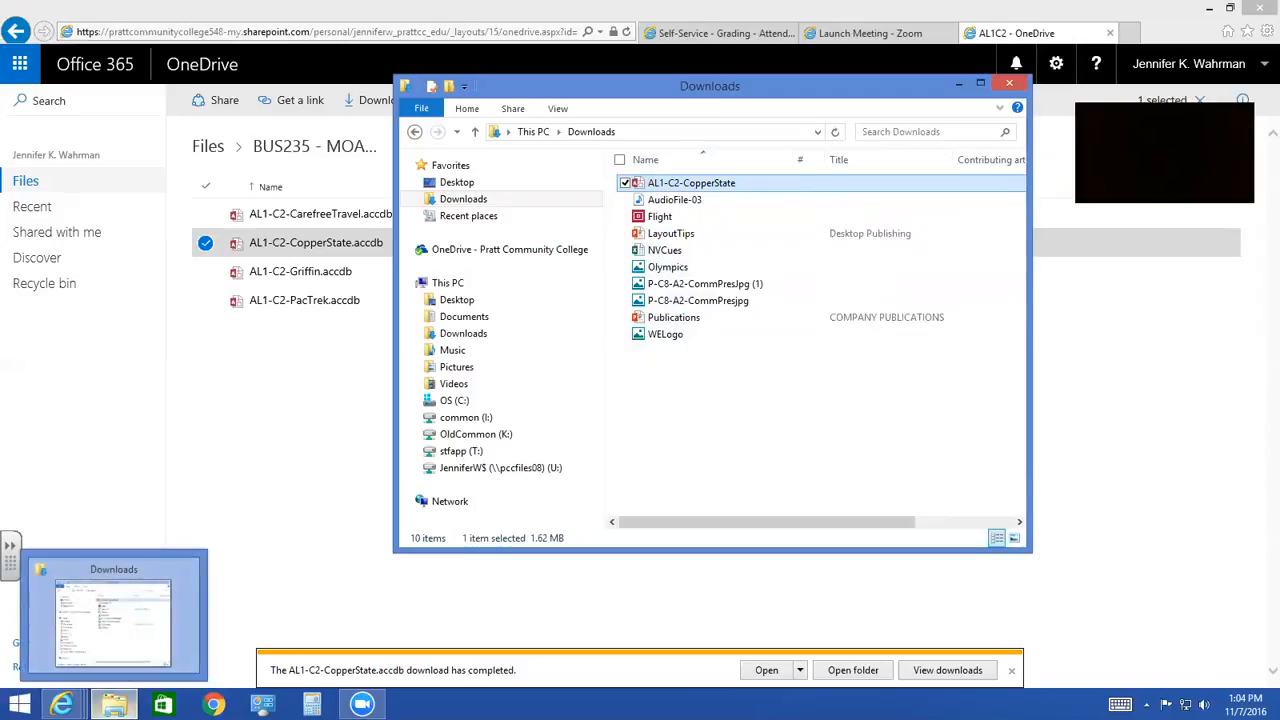
{"action": "double_click", "coordinate": [692, 188]}
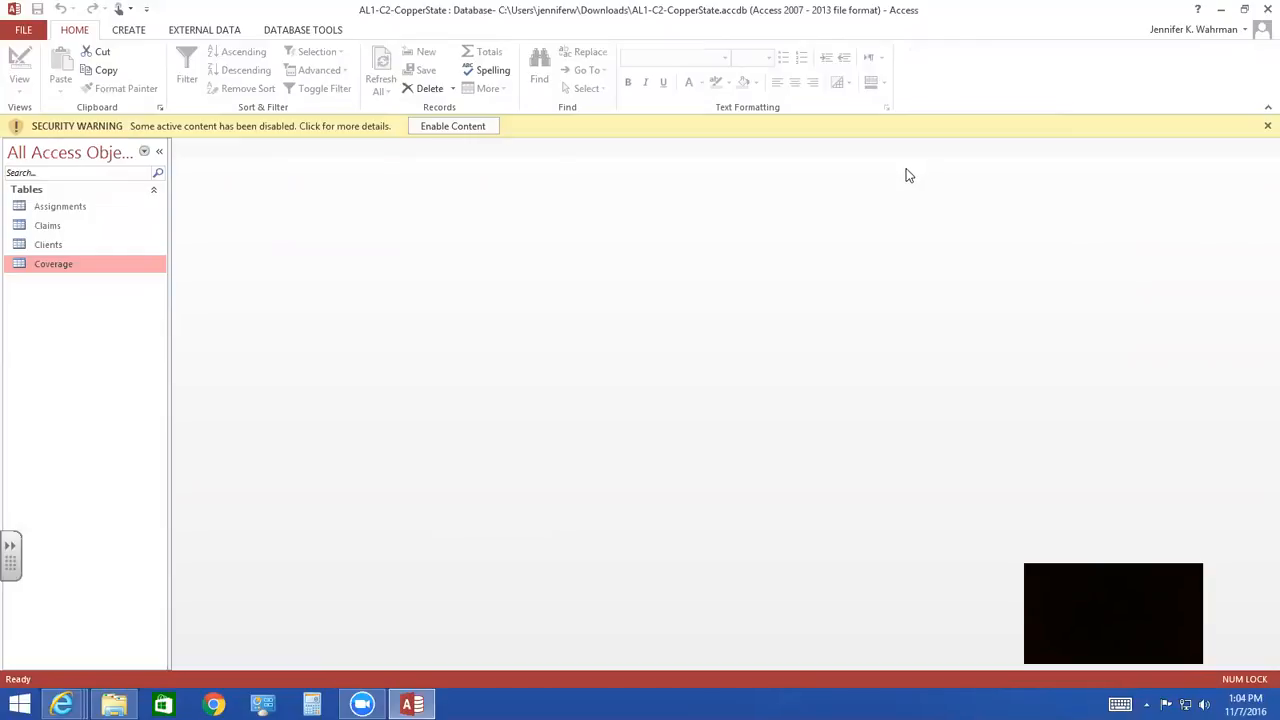
{"action": "left_click", "coordinate": [458, 130]}
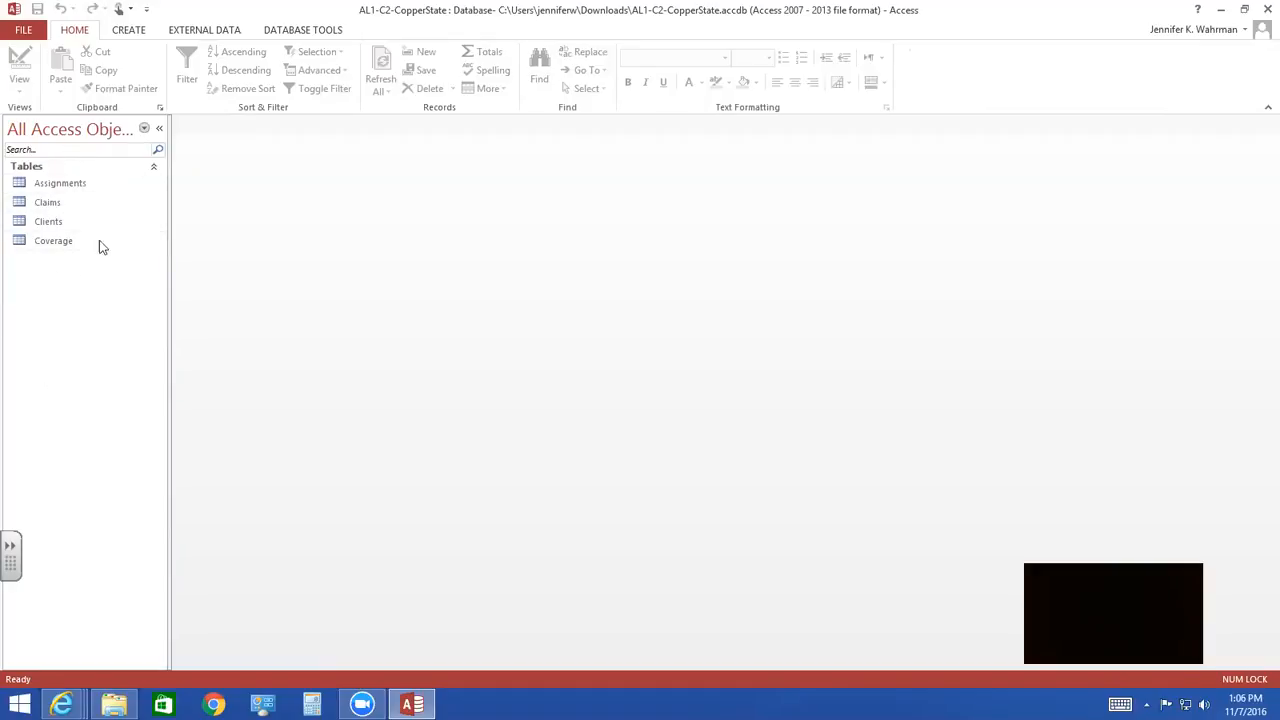
- Set ClaimID as the primary key of the Claims table in Design view, then close the table and save its design
{"action": "double_click", "coordinate": [53, 207]}
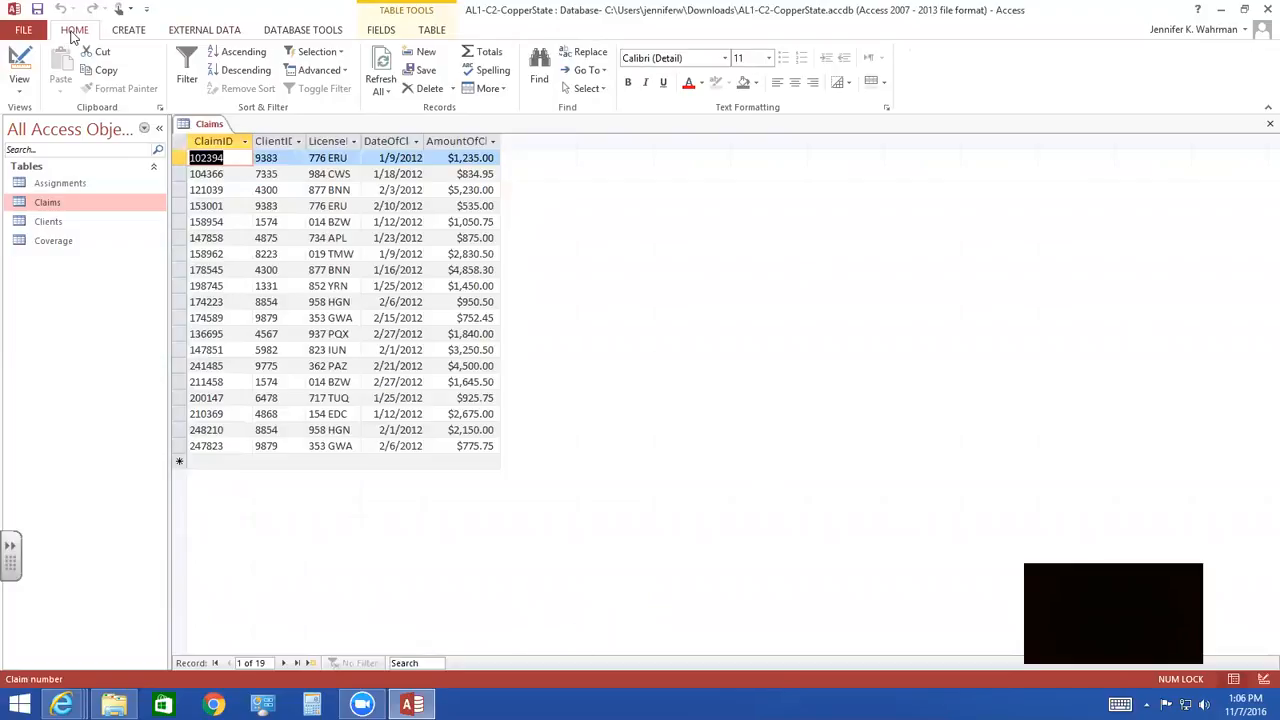
{"action": "left_click", "coordinate": [22, 95]}
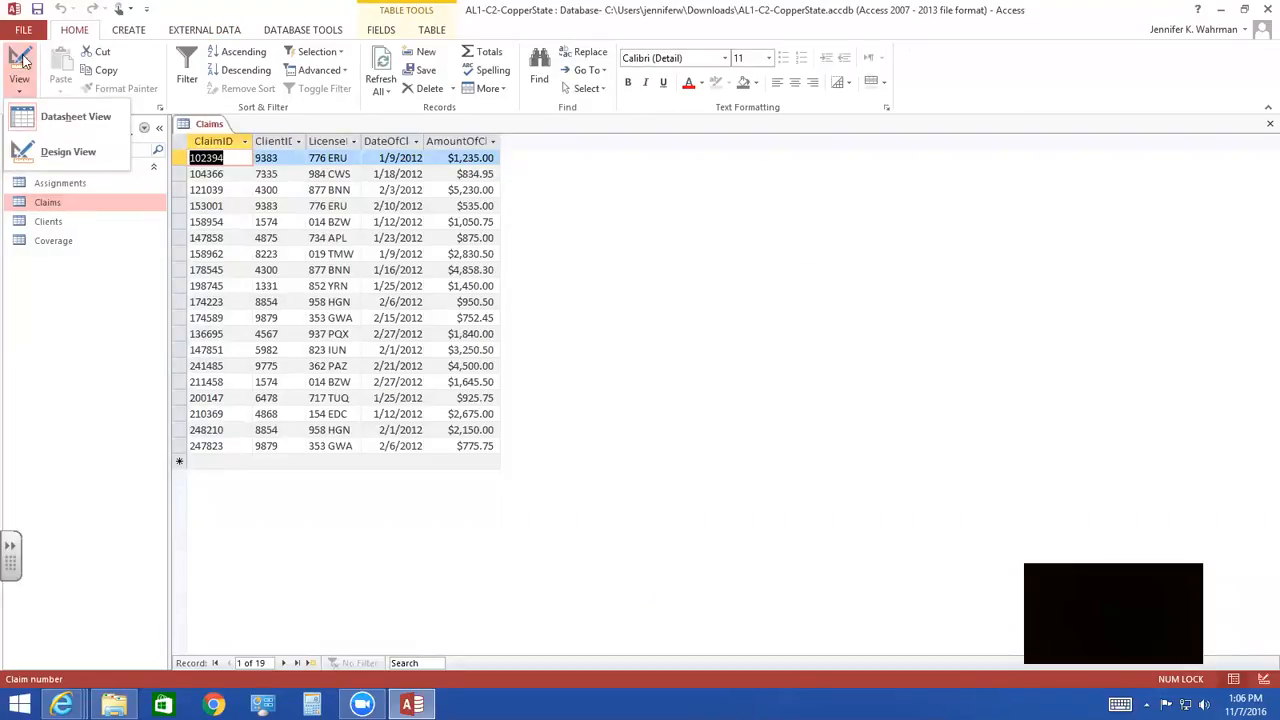
{"action": "left_click", "coordinate": [22, 62]}
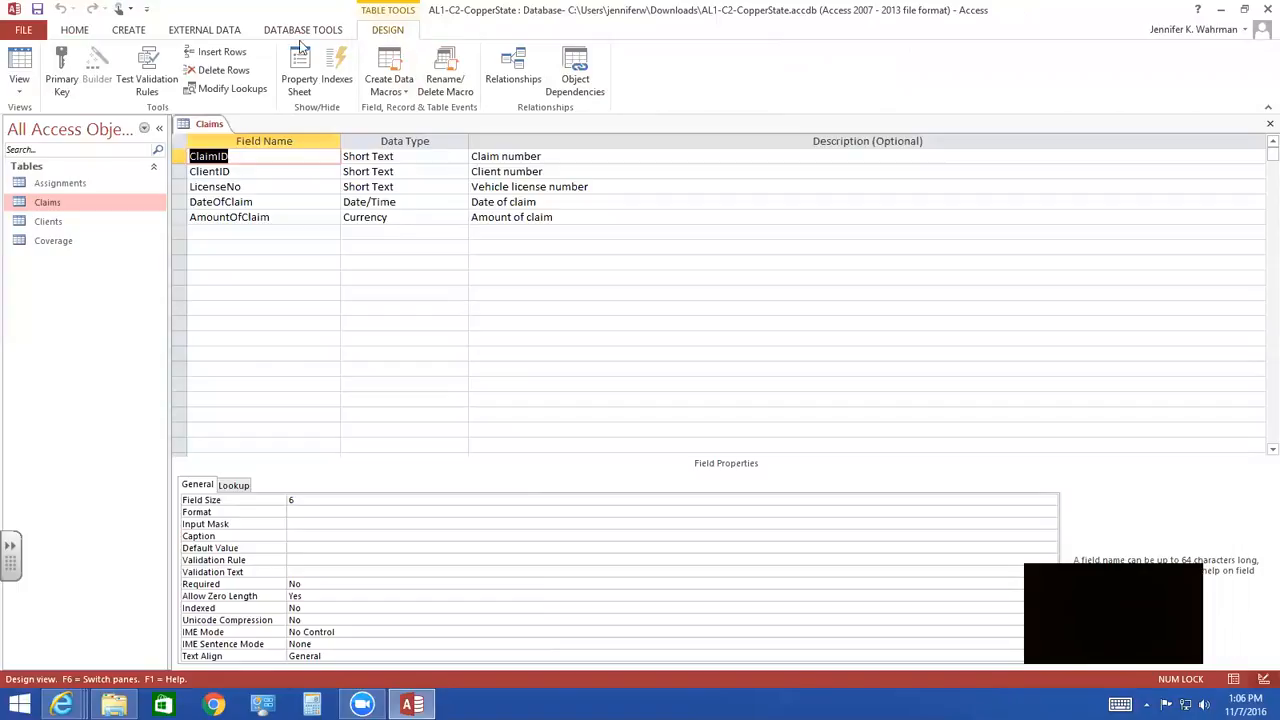
{"action": "left_click", "coordinate": [63, 67]}
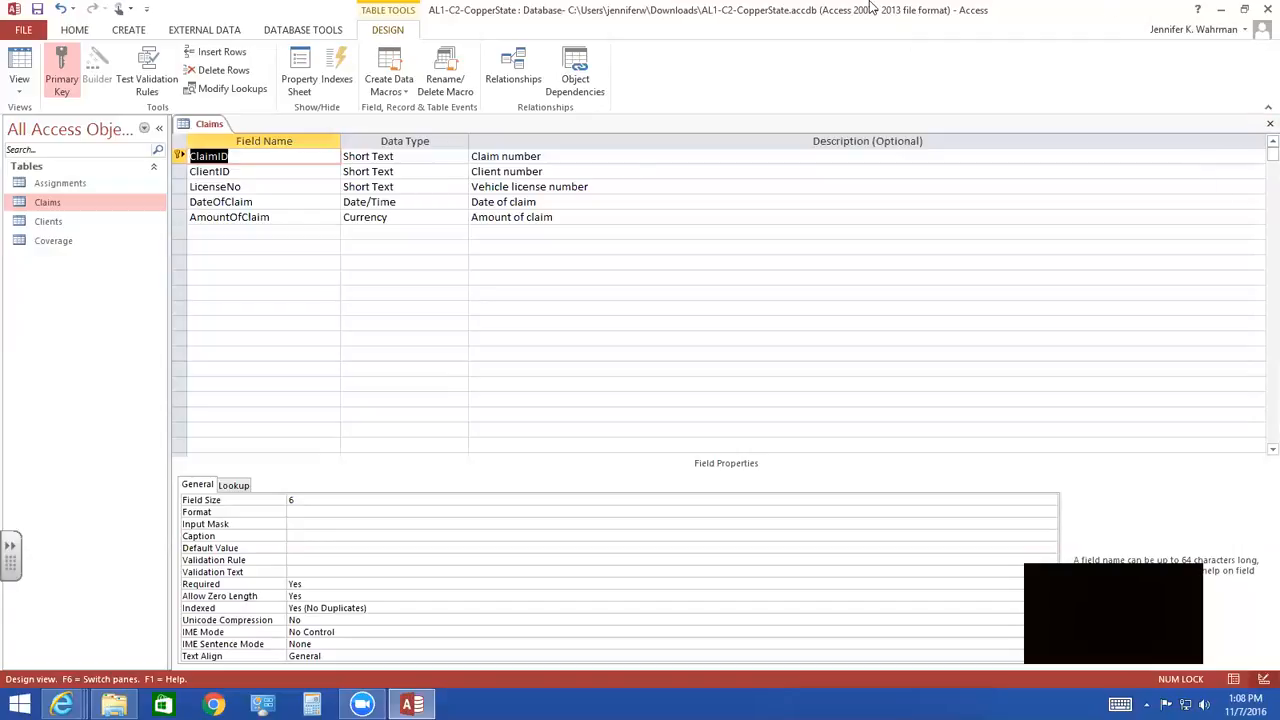
{"action": "left_click", "coordinate": [1258, 130]}
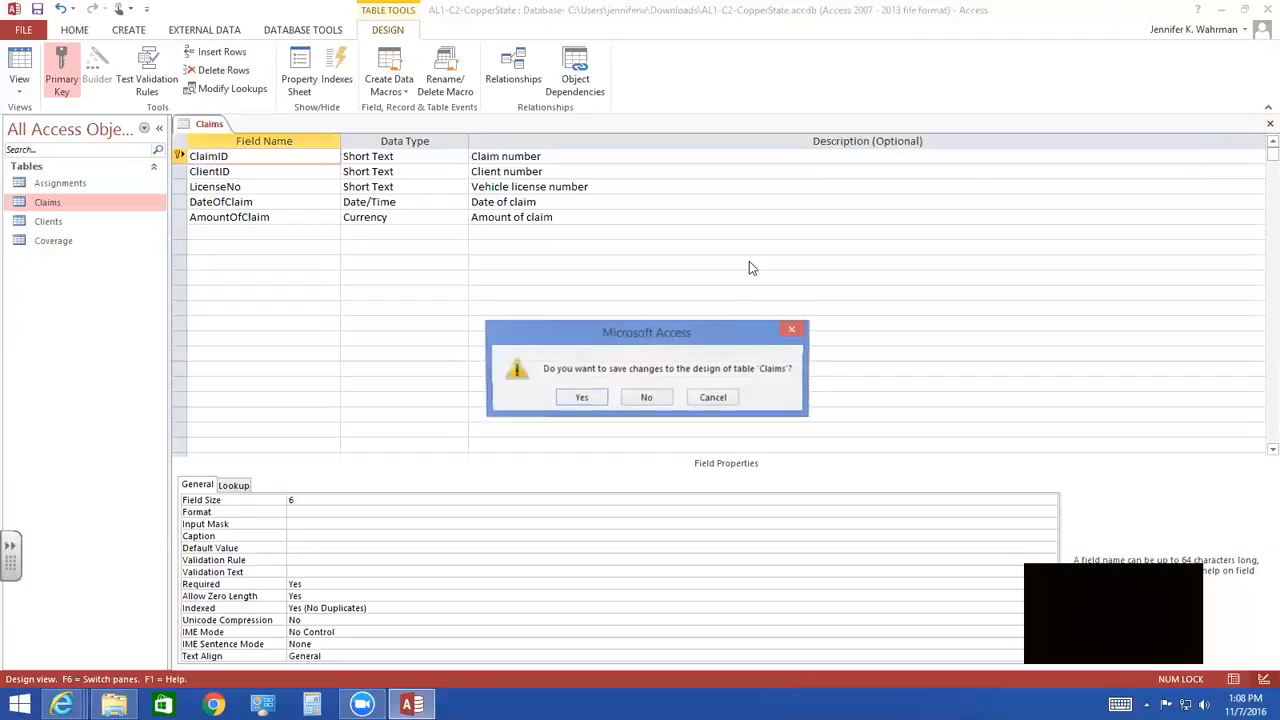
{"action": "left_click", "coordinate": [581, 398]}
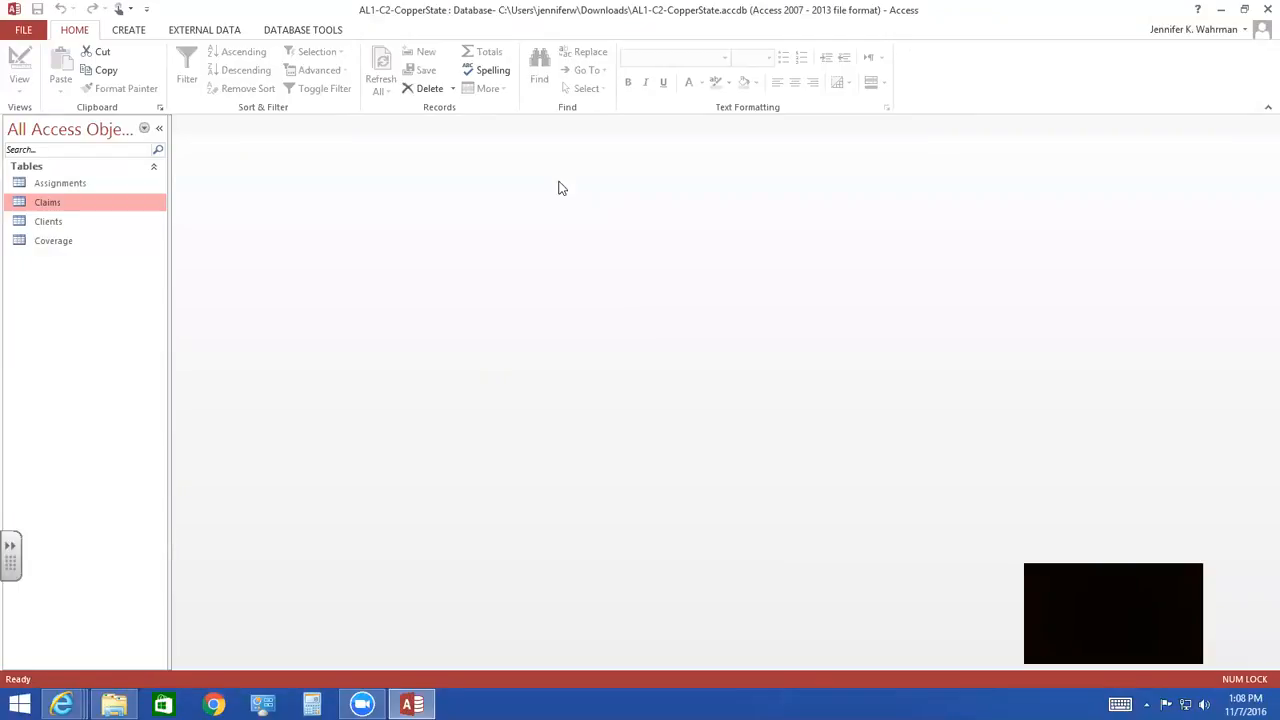
- Open the database relationships layout and add the Clients, Claims and Coverage tables side by side
{"action": "left_click", "coordinate": [313, 32]}
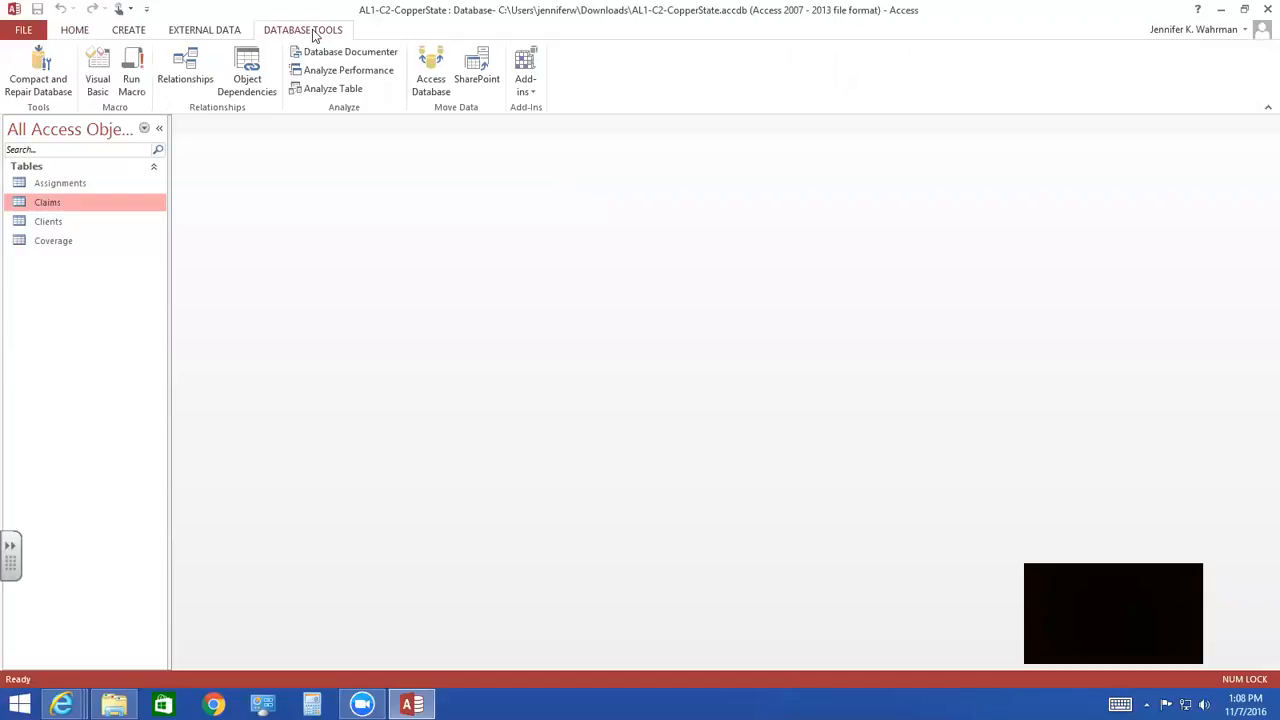
{"action": "left_click", "coordinate": [184, 69]}
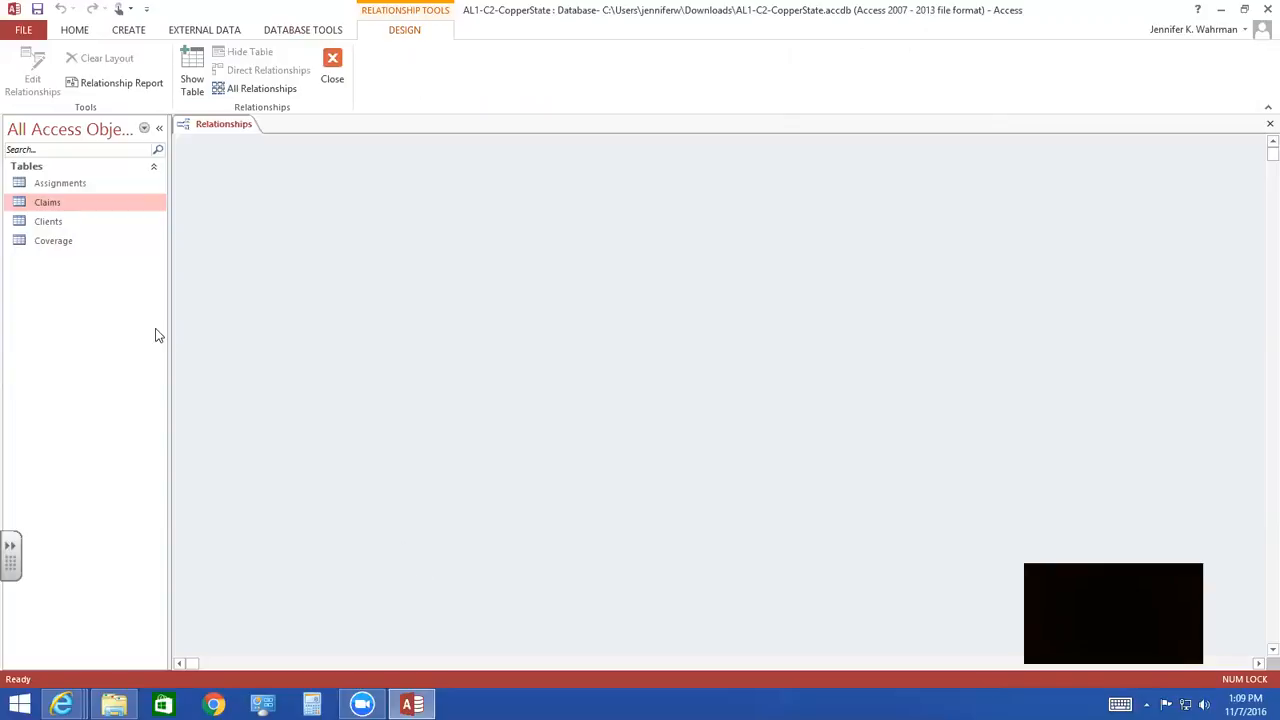
{"action": "left_click_drag", "start_coordinate": [44, 228], "coordinate": [288, 230]}
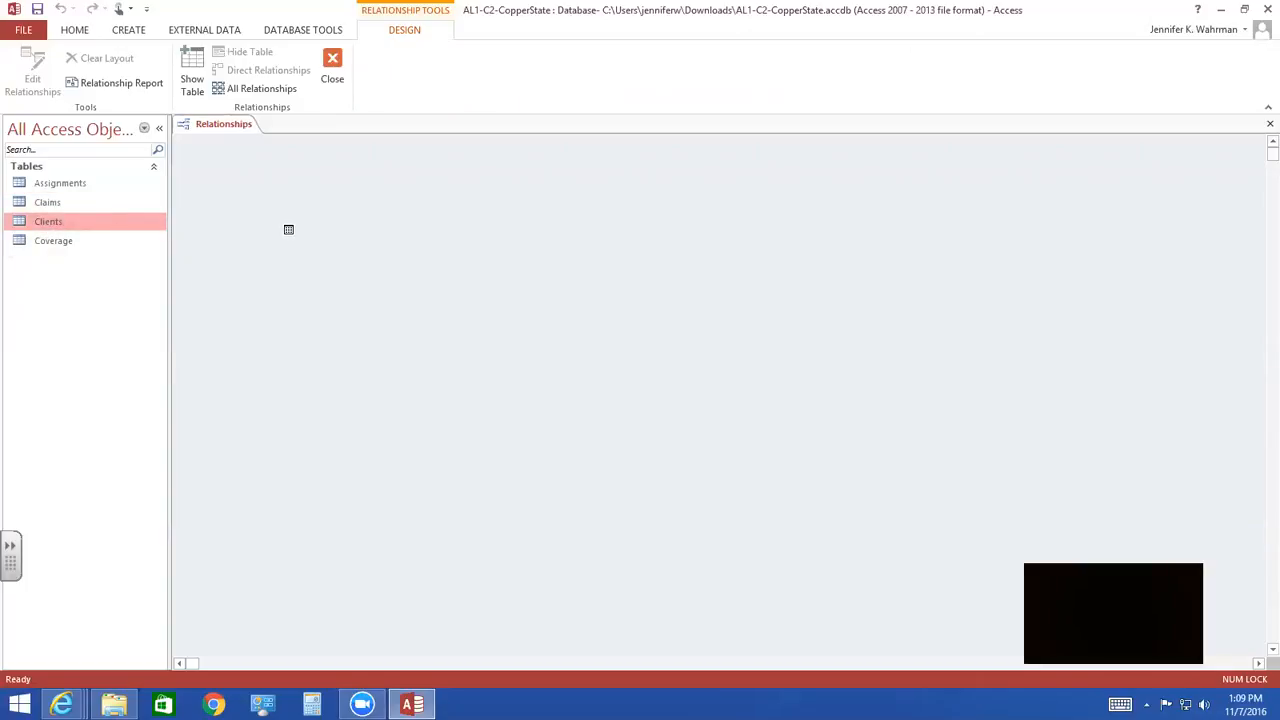
{"action": "left_click_drag", "start_coordinate": [288, 230], "coordinate": [286, 226]}
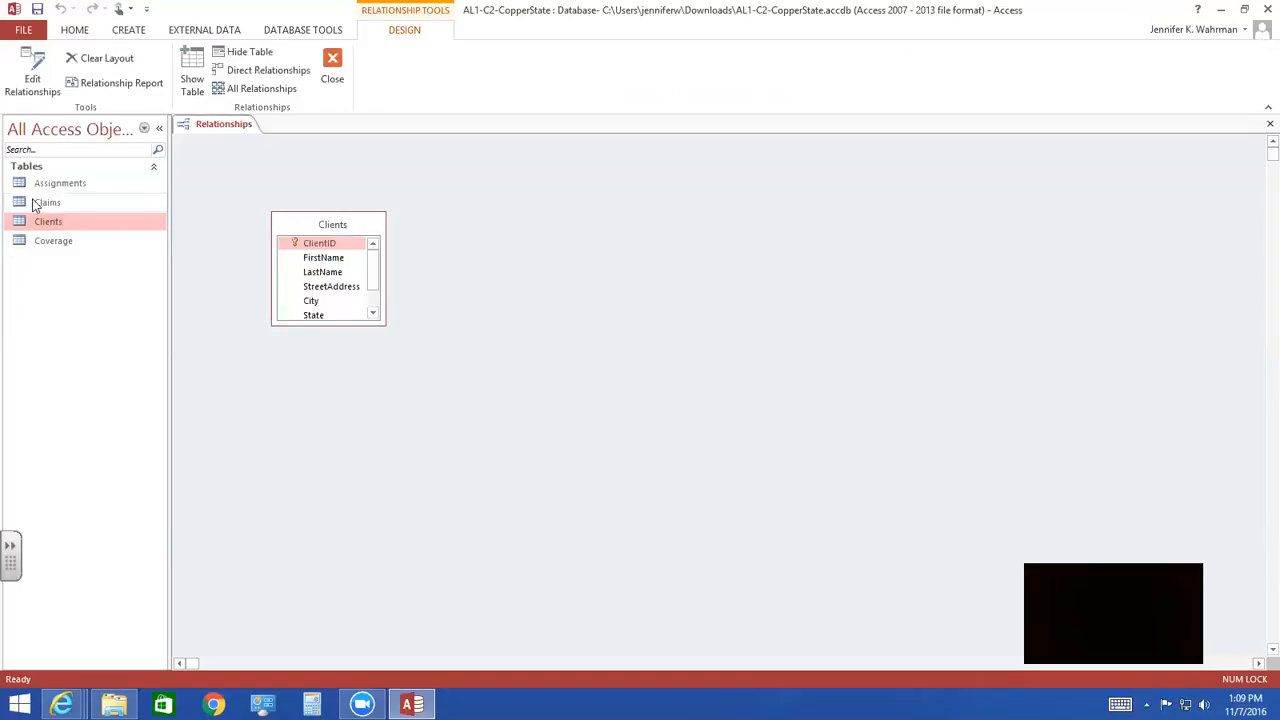
{"action": "left_click_drag", "start_coordinate": [42, 204], "coordinate": [467, 242]}
{"action": "left_click", "coordinate": [42, 248]}
{"action": "left_click_drag", "start_coordinate": [42, 248], "coordinate": [643, 264]}
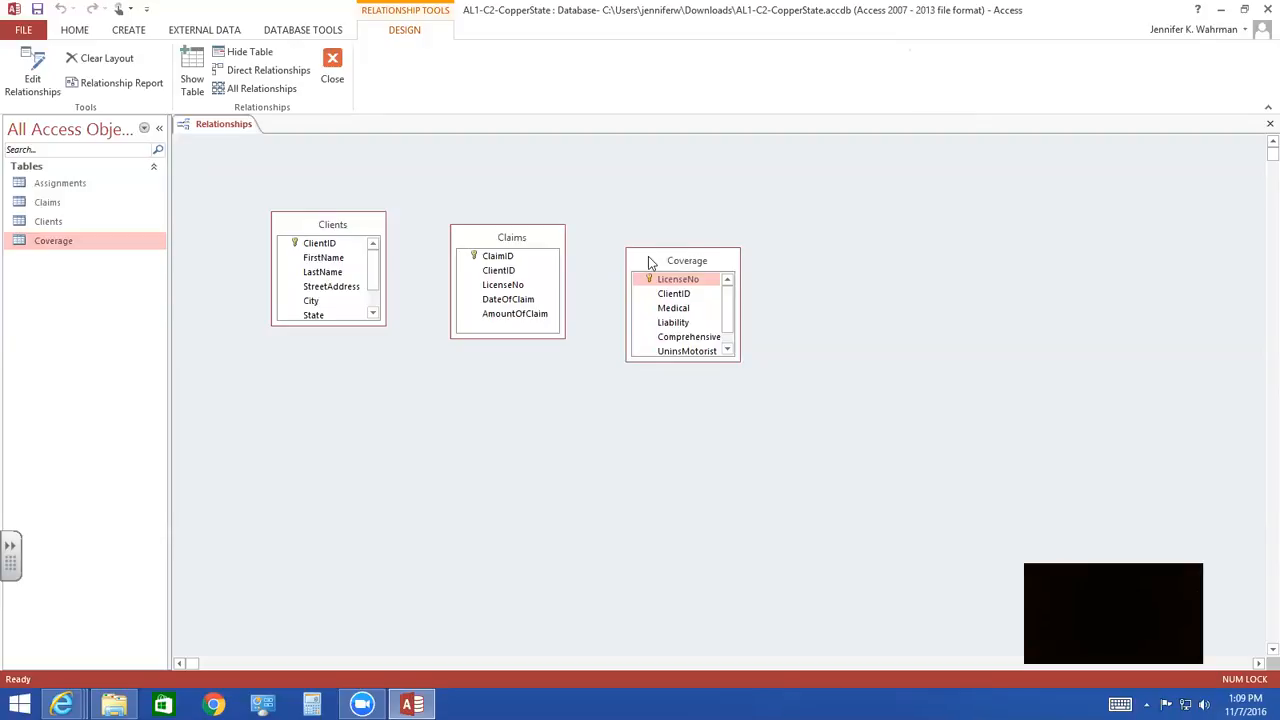
- Rearrange the table boxes so Claims sits above Coverage, both to the right of Clients
{"action": "left_click_drag", "start_coordinate": [648, 256], "coordinate": [641, 236]}
{"action": "left_click", "coordinate": [477, 240]}
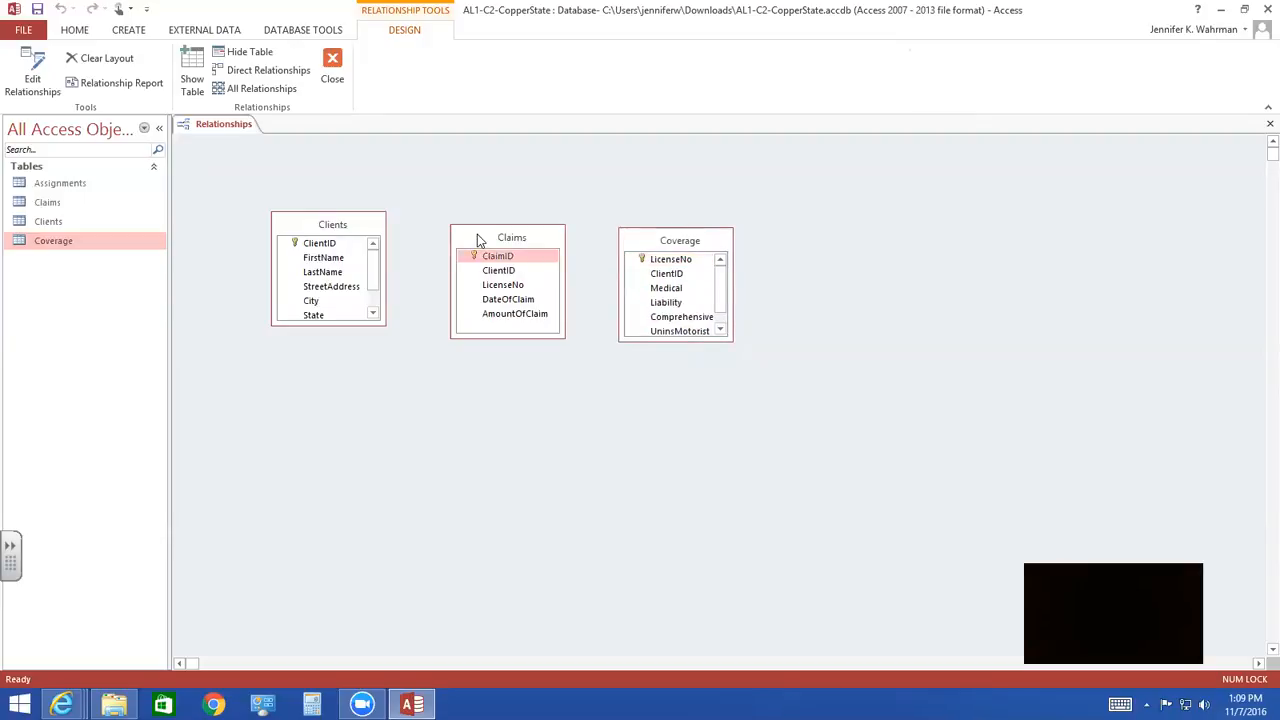
{"action": "left_click_drag", "start_coordinate": [477, 240], "coordinate": [469, 166]}
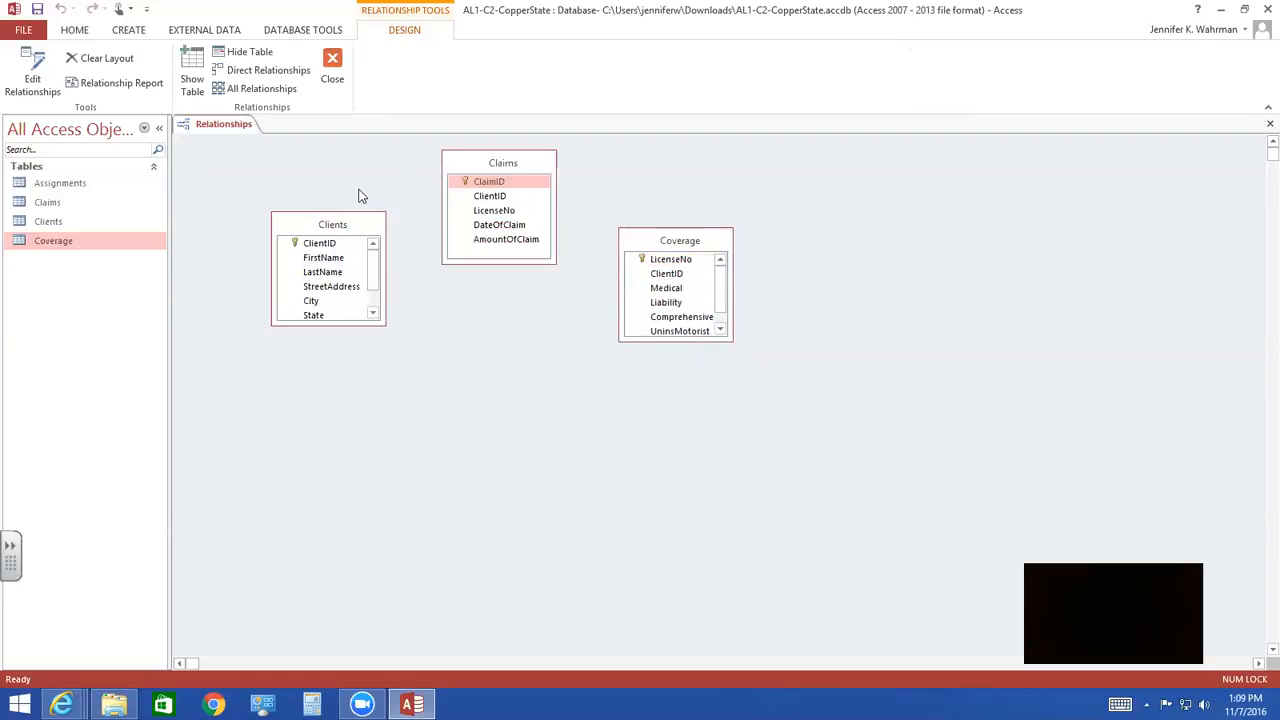
{"action": "left_click", "coordinate": [297, 225]}
{"action": "left_click_drag", "start_coordinate": [297, 225], "coordinate": [244, 313]}
{"action": "left_click", "coordinate": [474, 170]}
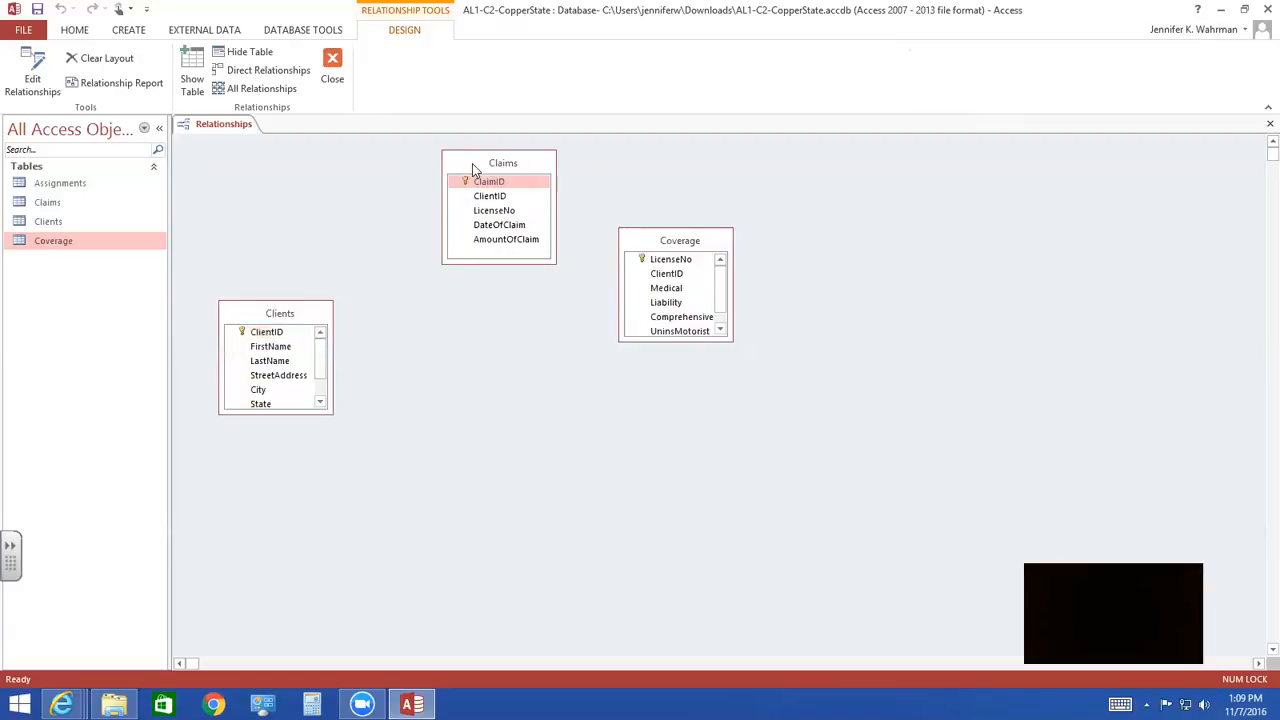
{"action": "left_click_drag", "start_coordinate": [474, 170], "coordinate": [428, 227]}
{"action": "left_click", "coordinate": [641, 246]}
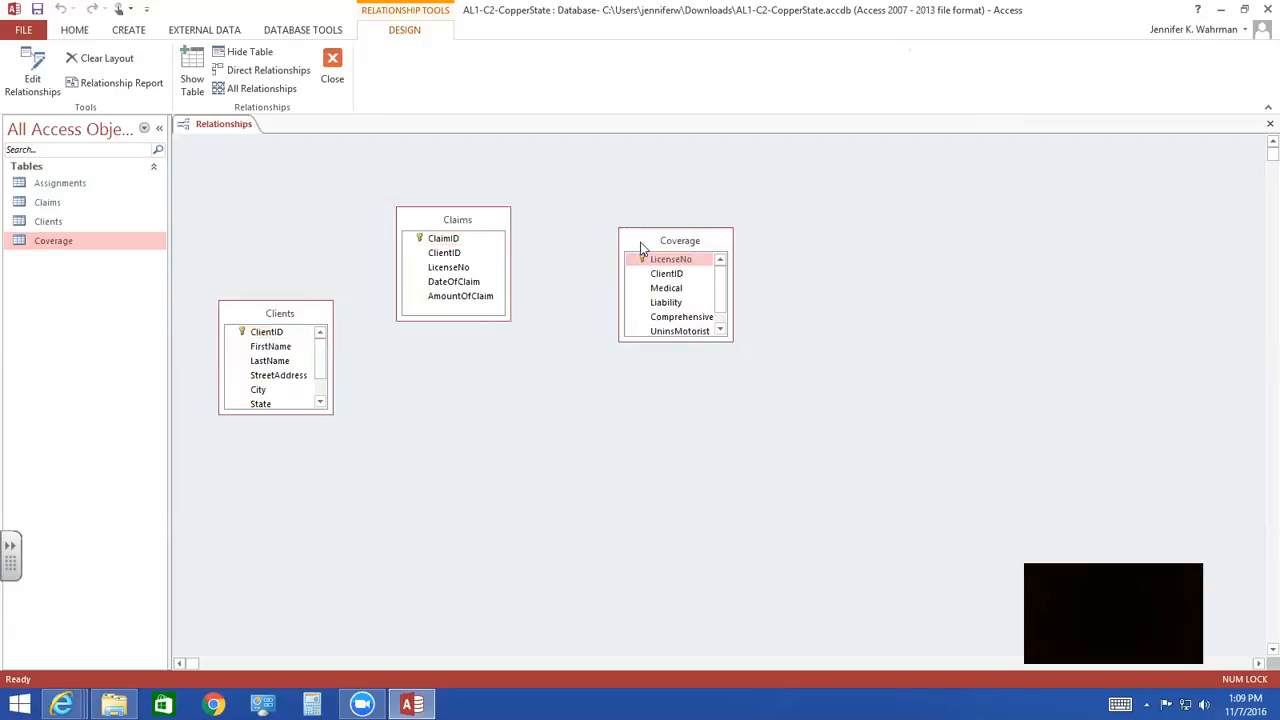
{"action": "left_click_drag", "start_coordinate": [640, 242], "coordinate": [418, 407]}
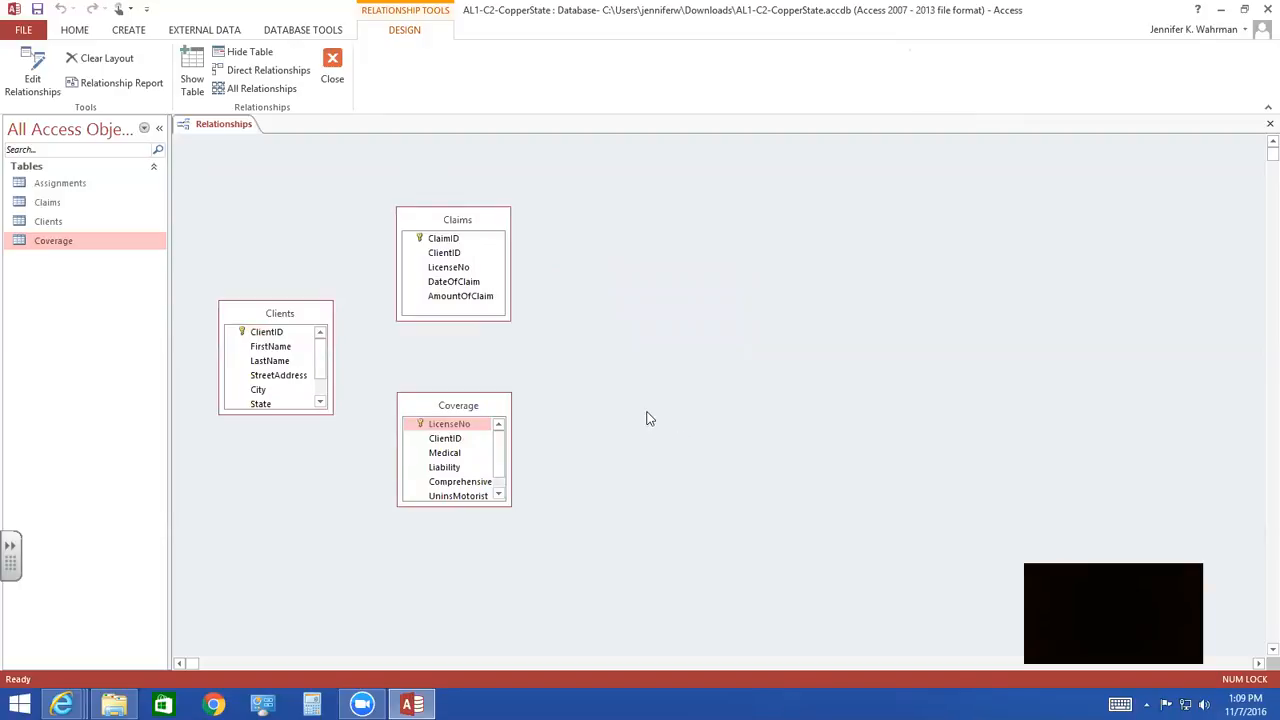
- Line up the table boxes in one row in the order Clients, Claims, Coverage
{"action": "left_click_drag", "start_coordinate": [425, 403], "coordinate": [710, 349]}
{"action": "left_click", "coordinate": [427, 222]}
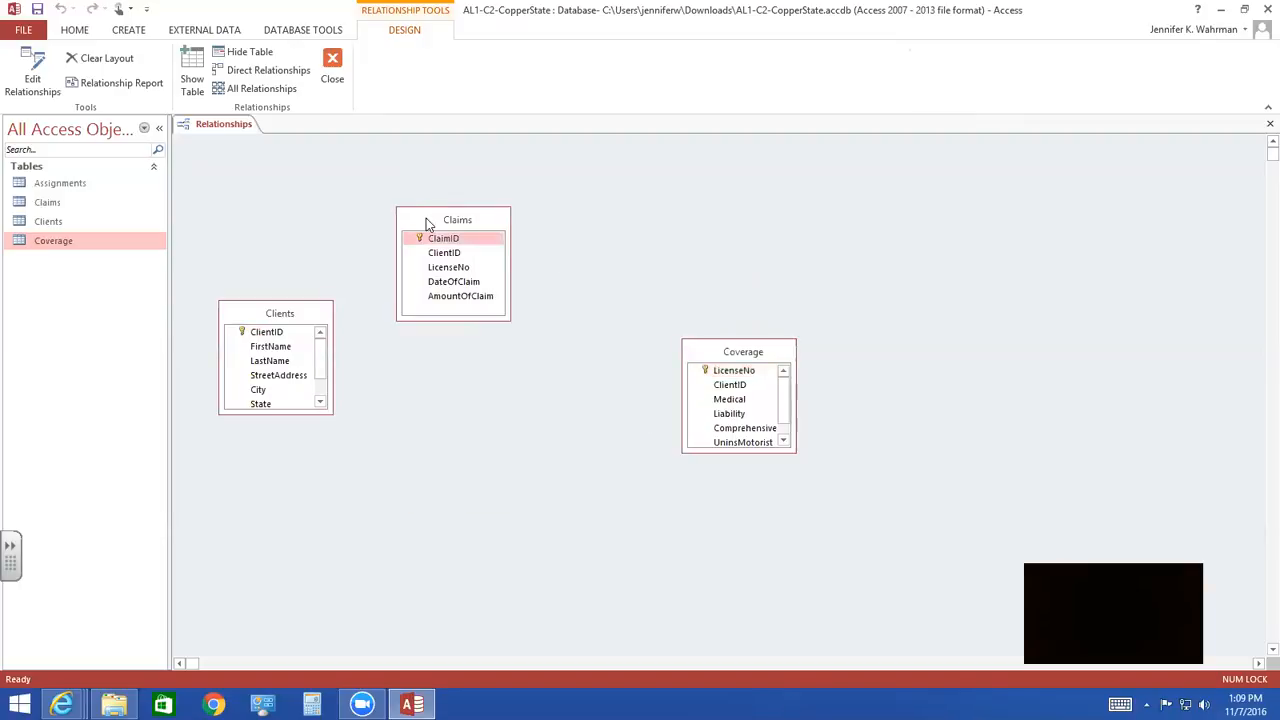
{"action": "left_click_drag", "start_coordinate": [427, 222], "coordinate": [400, 315]}
{"action": "left_click", "coordinate": [704, 347]}
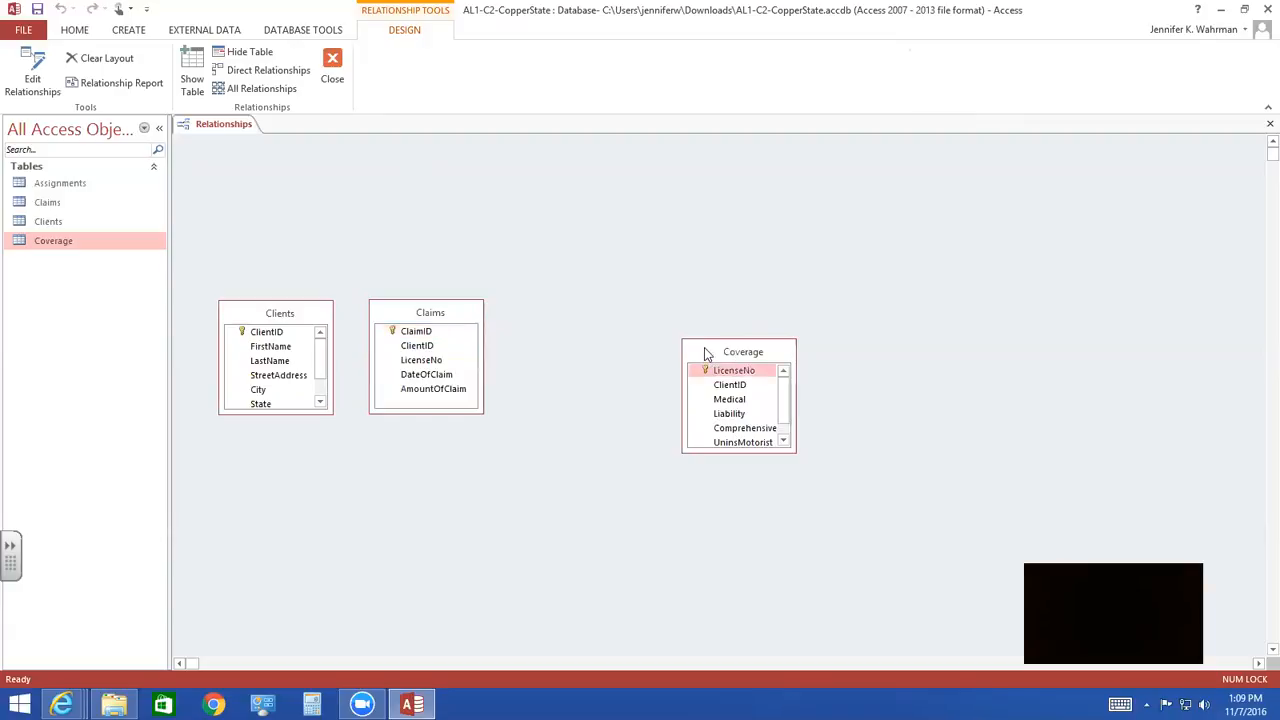
{"action": "left_click_drag", "start_coordinate": [704, 347], "coordinate": [539, 308]}
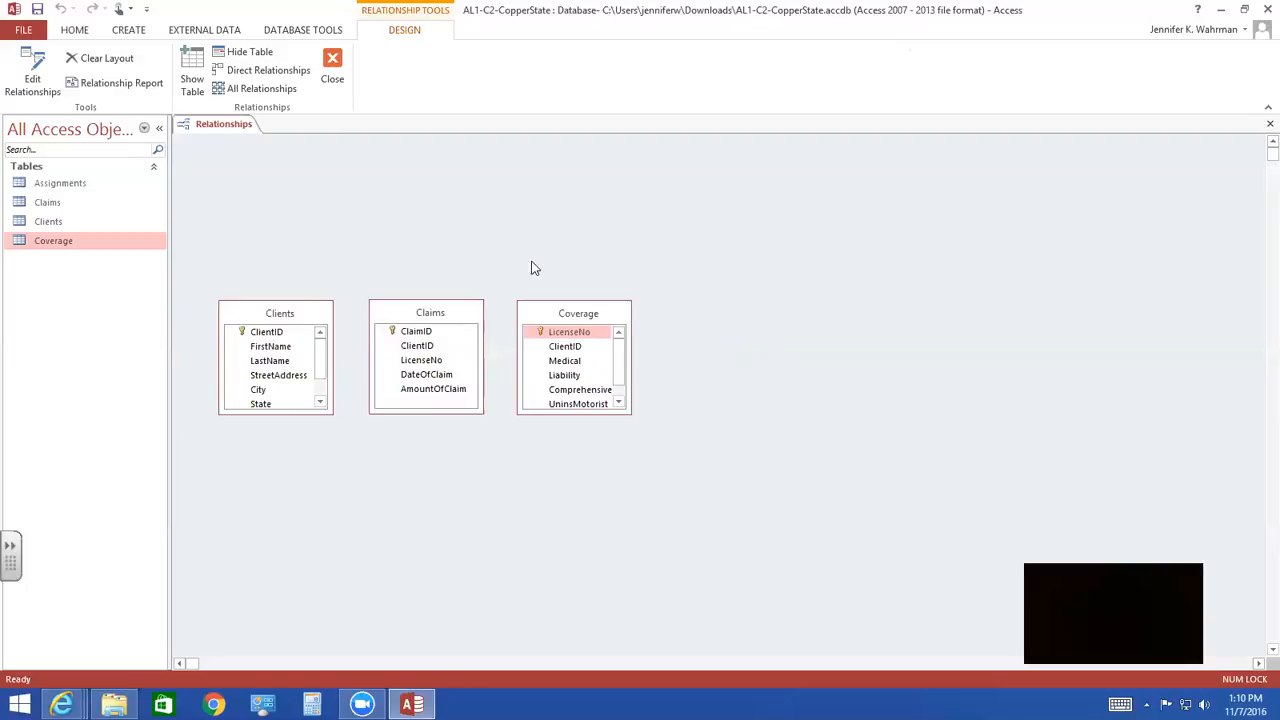
- Create a relationship from Clients to Claims on ClientID, enforcing referential integrity and cascading both updates and deletes
{"action": "left_click", "coordinate": [256, 317]}
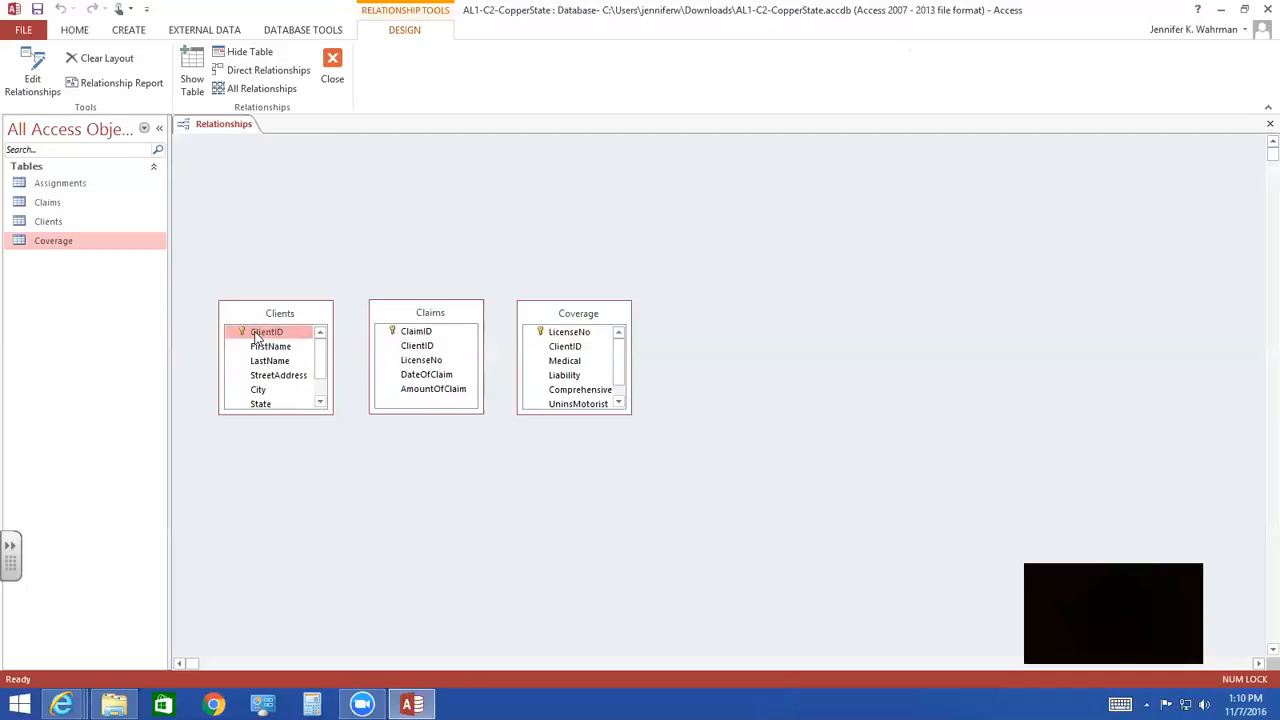
{"action": "left_click_drag", "start_coordinate": [257, 338], "coordinate": [421, 352]}
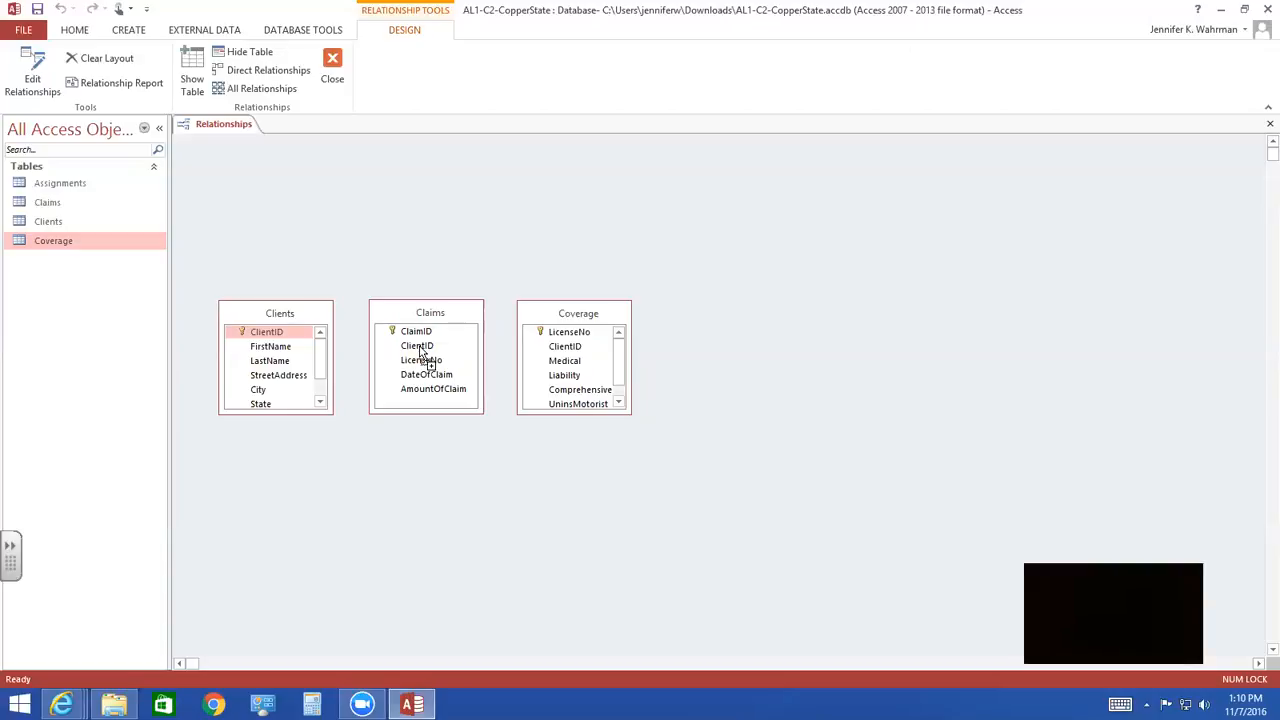
{"action": "left_click_drag", "start_coordinate": [420, 351], "coordinate": [420, 352]}
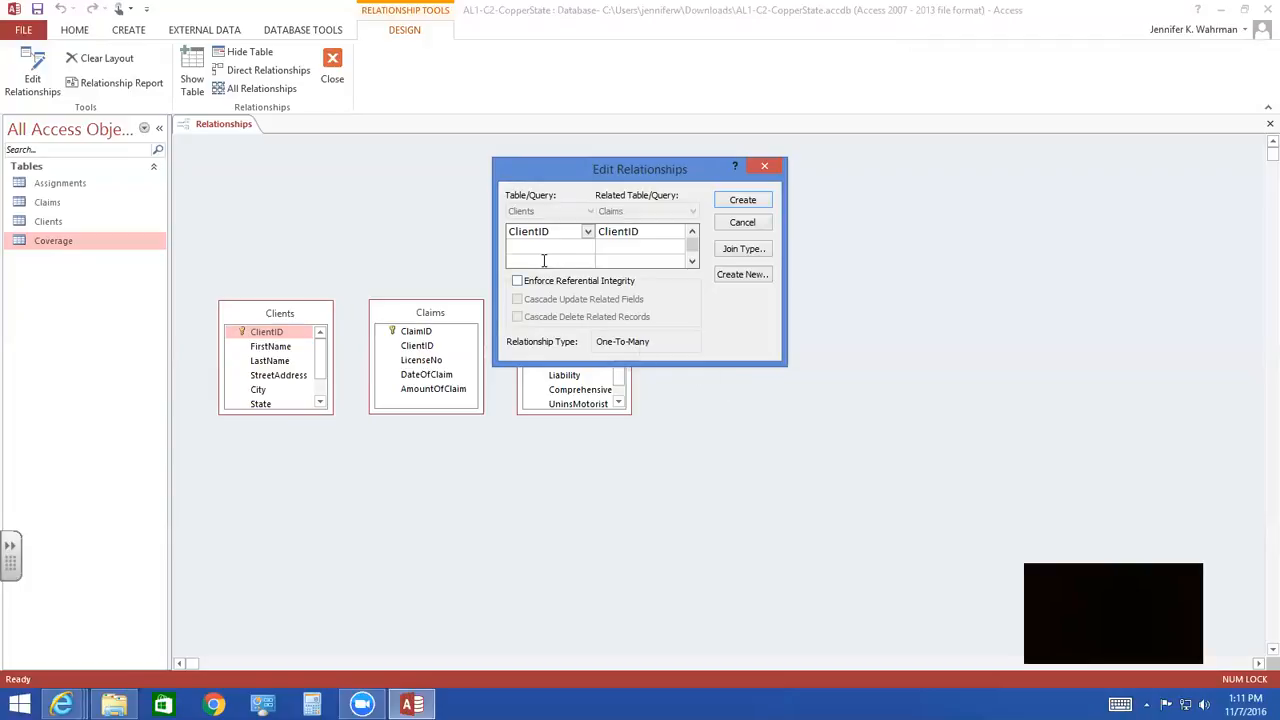
{"action": "left_click", "coordinate": [518, 281]}
{"action": "left_click", "coordinate": [517, 299]}
{"action": "left_click", "coordinate": [517, 317]}
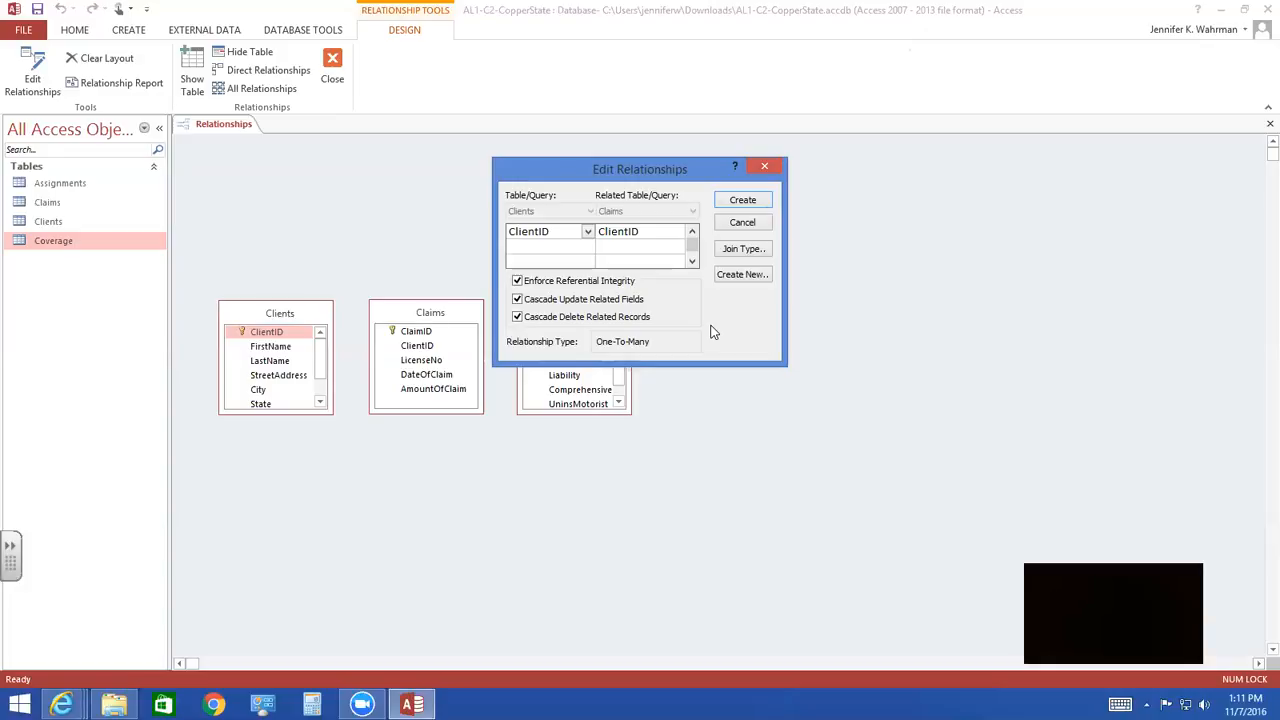
{"action": "left_click", "coordinate": [764, 203]}
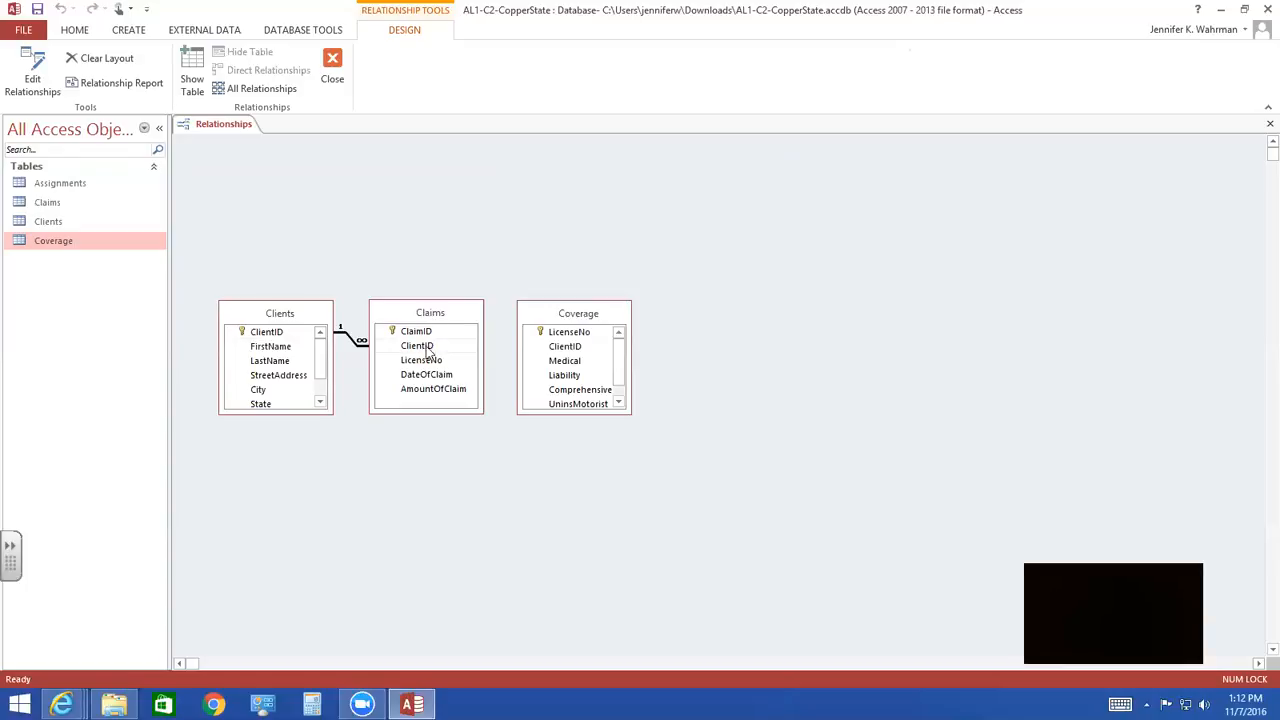
- Move the Claims box up and relate Clients to Coverage on ClientID, enforcing referential integrity with cascading updates and deletes
{"action": "left_click", "coordinate": [399, 318]}
{"action": "left_click_drag", "start_coordinate": [399, 318], "coordinate": [423, 206]}
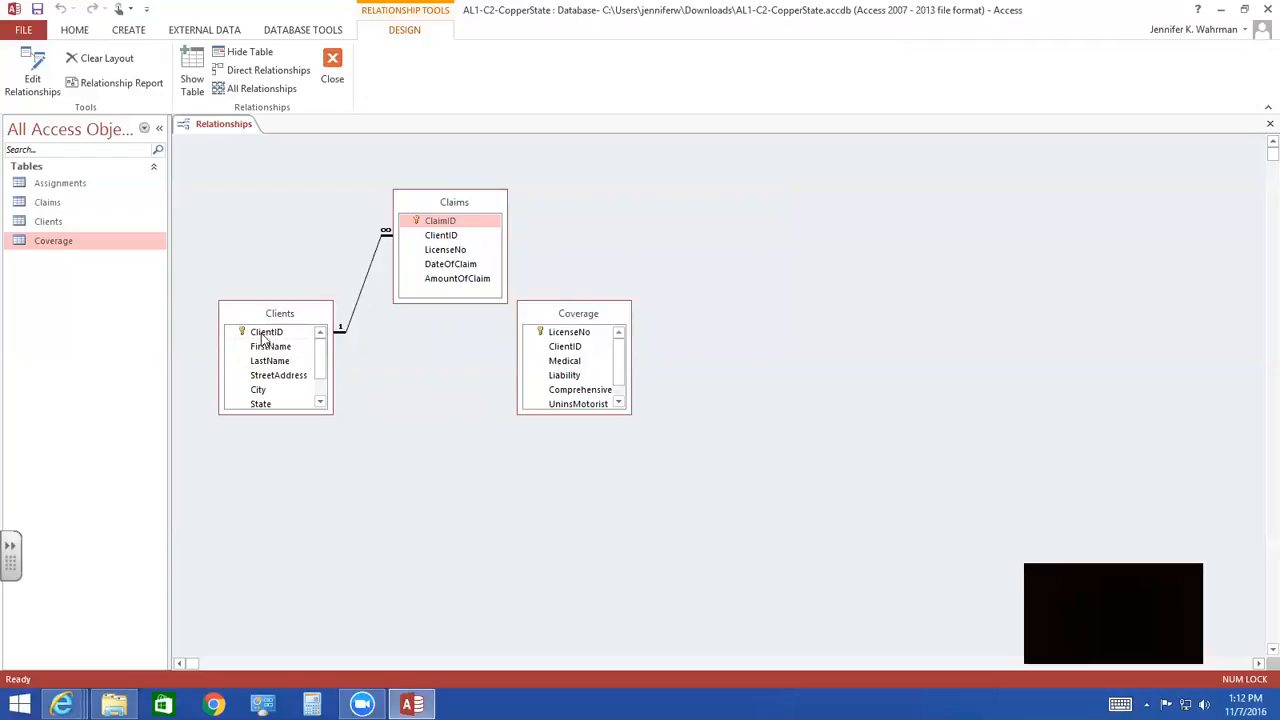
{"action": "left_click_drag", "start_coordinate": [263, 338], "coordinate": [572, 352]}
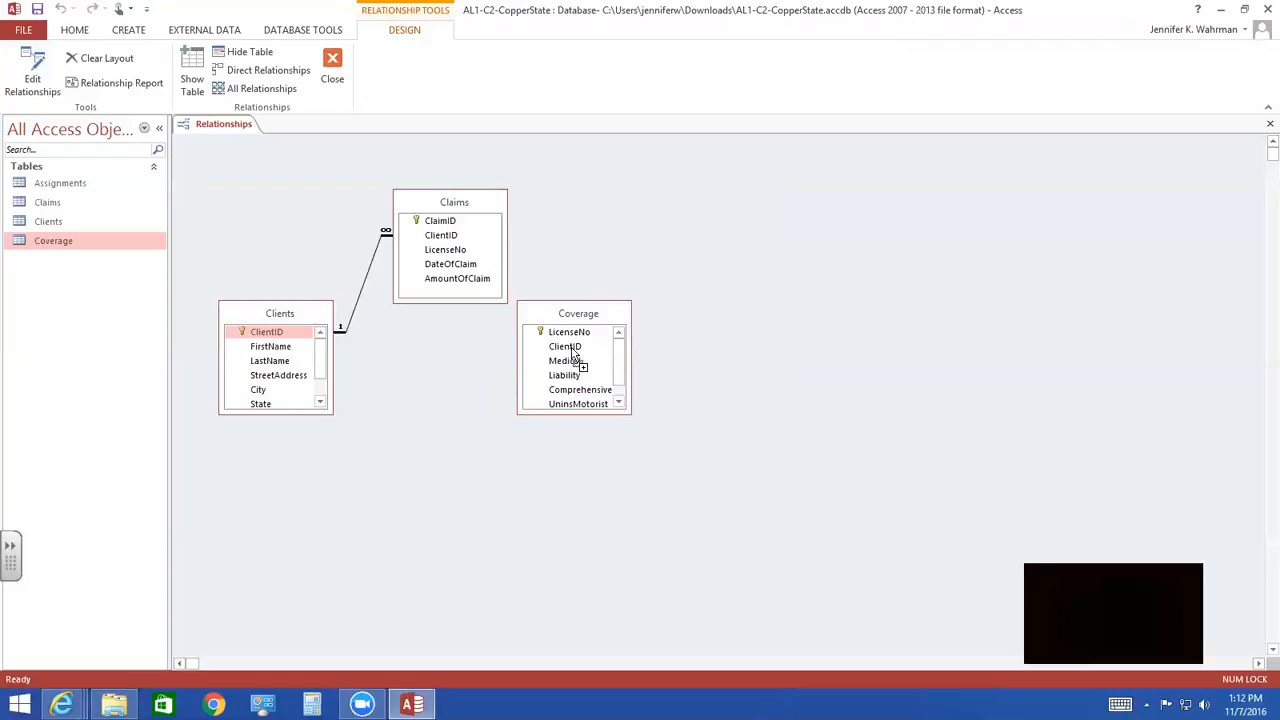
{"action": "left_click_drag", "start_coordinate": [572, 352], "coordinate": [573, 352]}
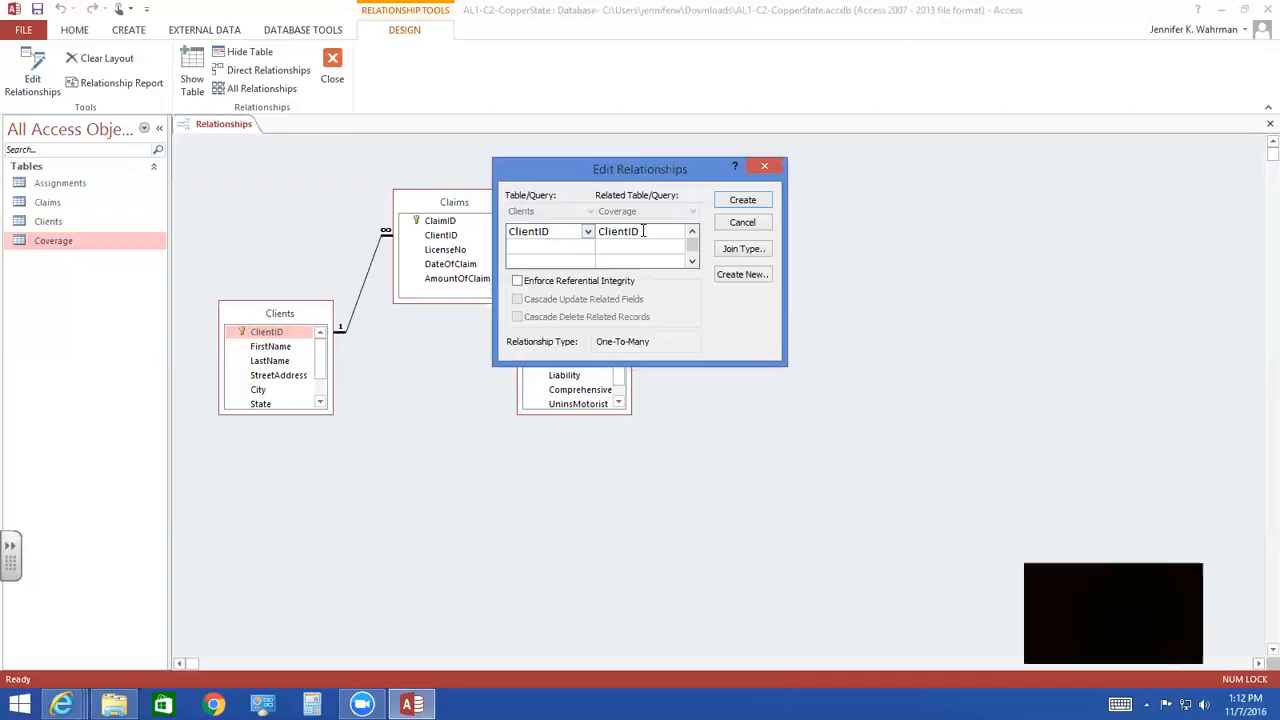
{"action": "left_click", "coordinate": [517, 281]}
{"action": "left_click", "coordinate": [517, 299]}
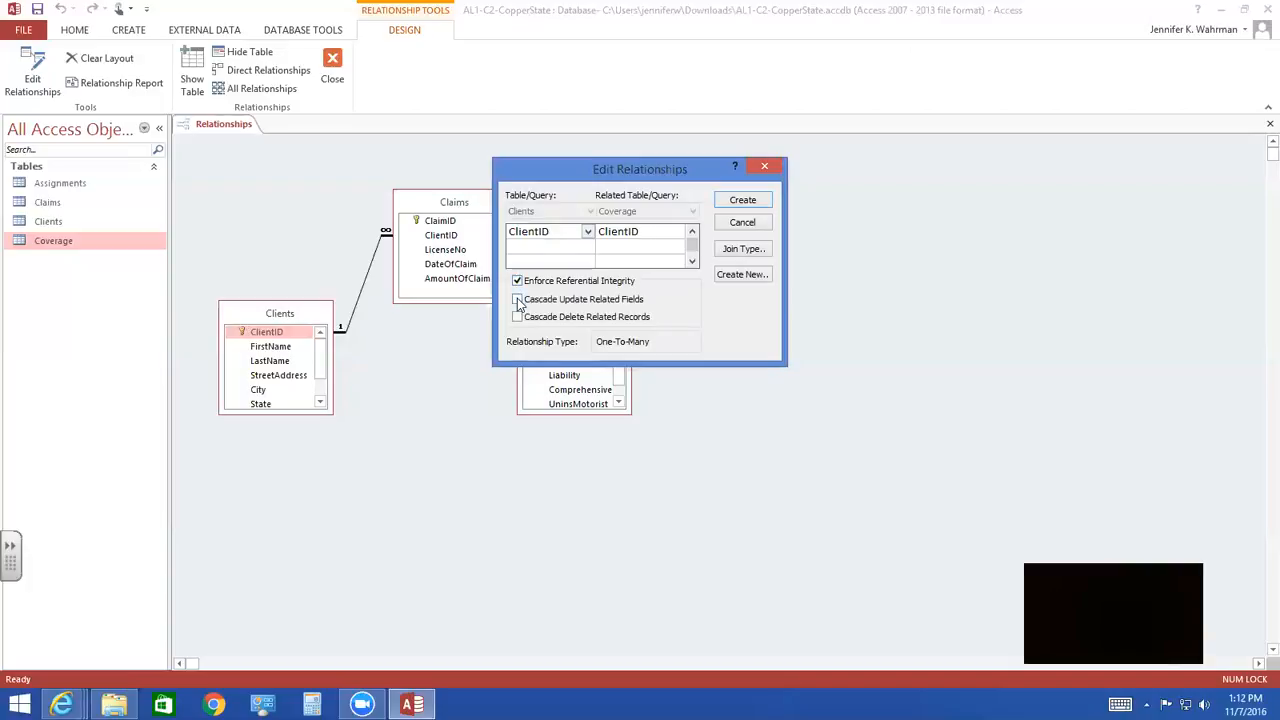
{"action": "left_click", "coordinate": [517, 317]}
{"action": "left_click", "coordinate": [741, 200]}
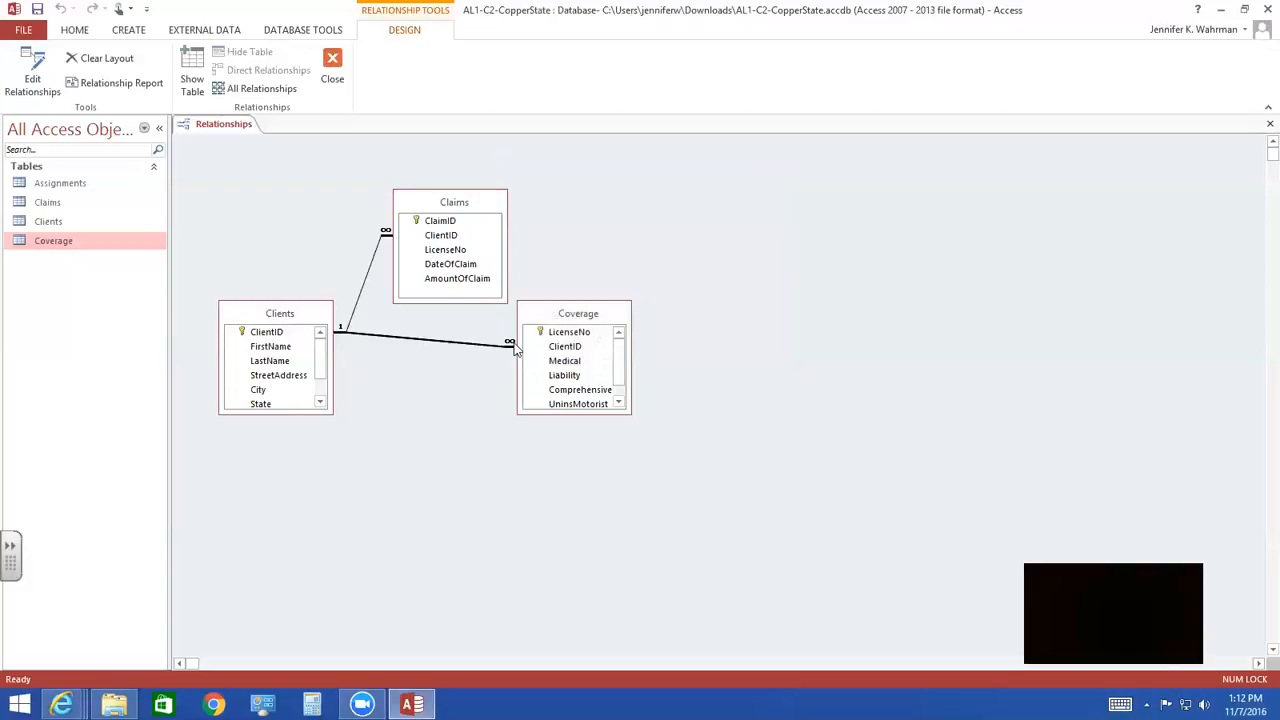
- Rearrange the Claims and Coverage boxes so Claims sits above Coverage, both to the right of Clients
{"action": "left_click", "coordinate": [544, 316]}
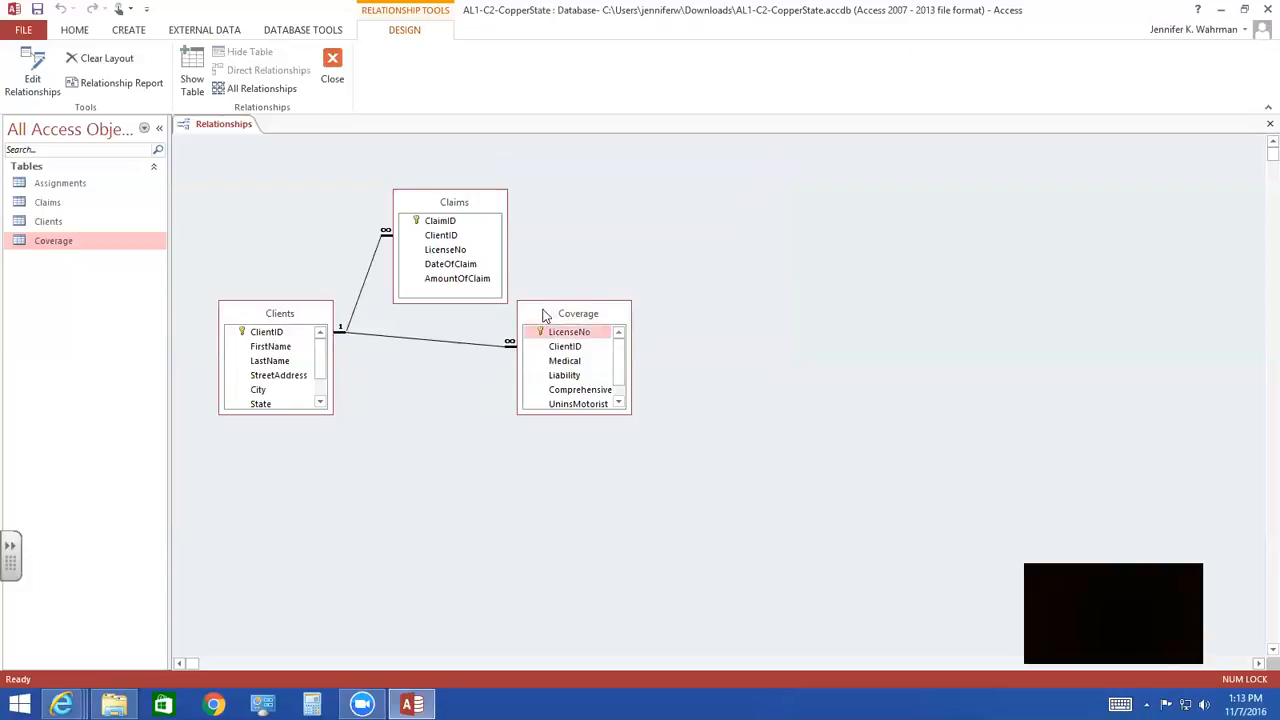
{"action": "left_click_drag", "start_coordinate": [544, 316], "coordinate": [701, 309]}
{"action": "left_click", "coordinate": [435, 204]}
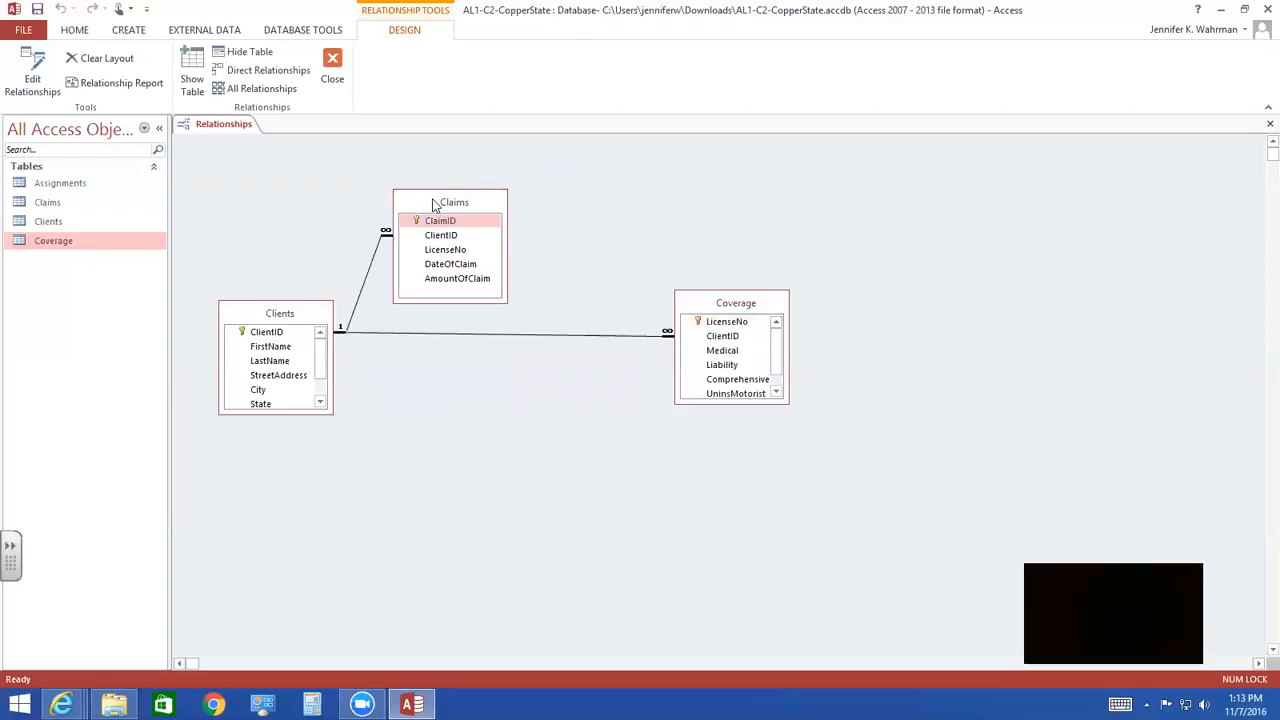
{"action": "left_click_drag", "start_coordinate": [435, 204], "coordinate": [435, 316]}
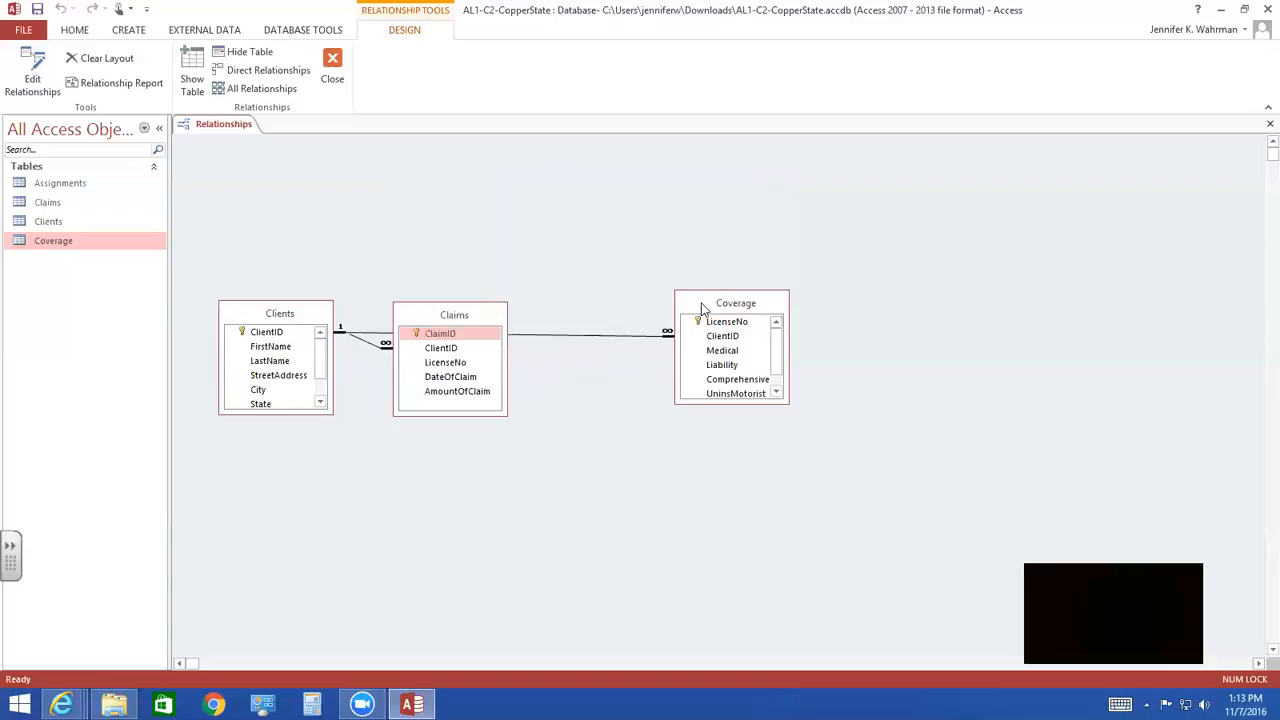
{"action": "left_click", "coordinate": [680, 308]}
{"action": "left_click_drag", "start_coordinate": [678, 308], "coordinate": [489, 220]}
{"action": "left_click", "coordinate": [487, 316]}
{"action": "left_click", "coordinate": [565, 320]}
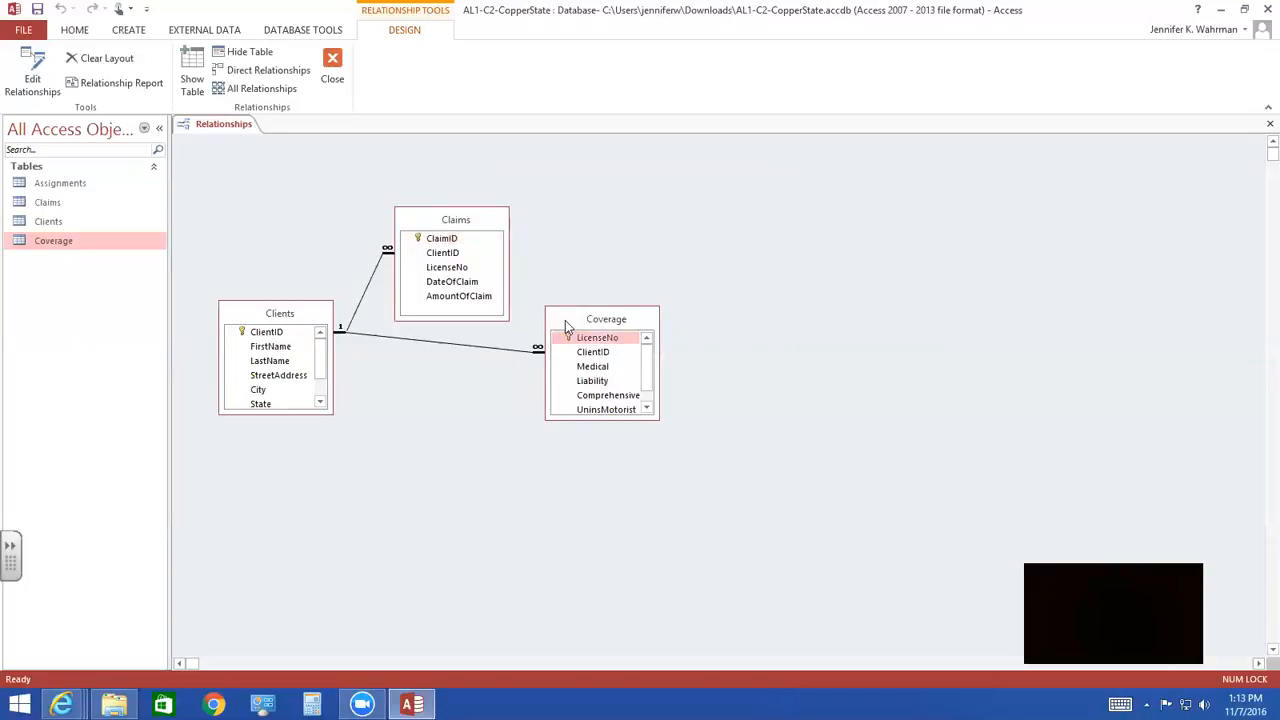
{"action": "left_click_drag", "start_coordinate": [565, 320], "coordinate": [413, 380]}
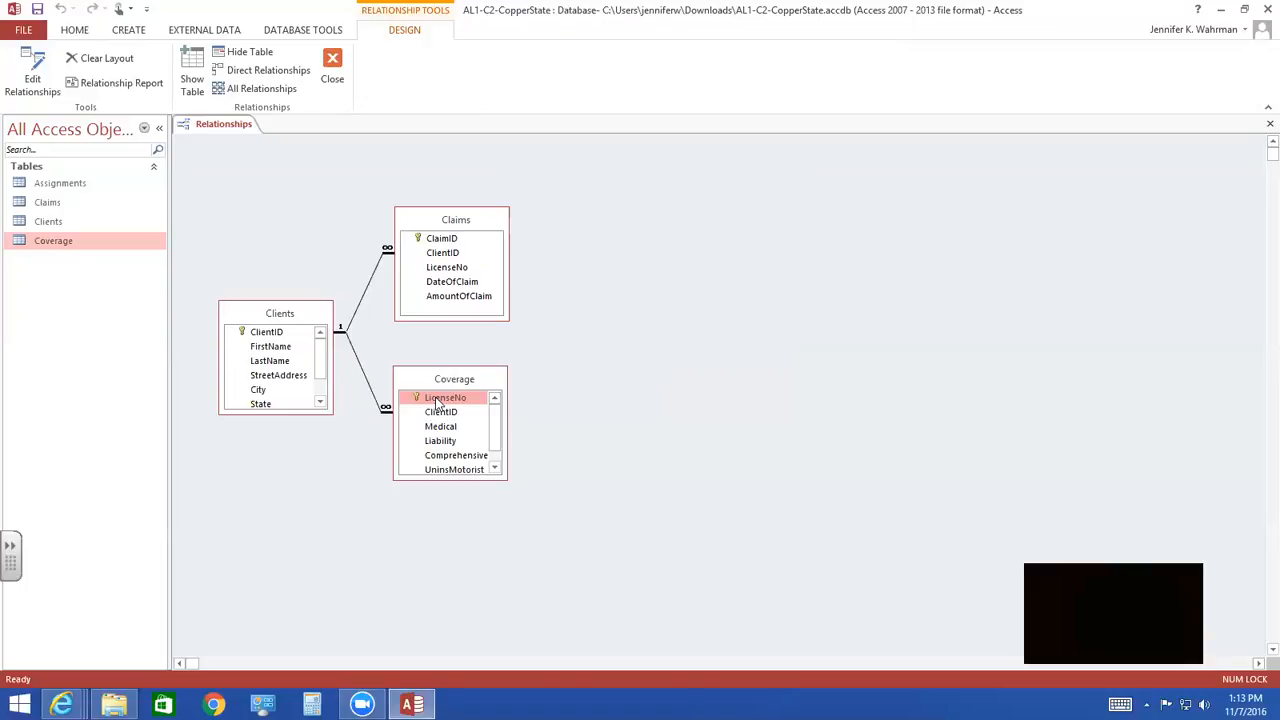
- Create a relationship from Coverage to Claims on LicenseNo, enforcing referential integrity and cascading both updates and deletes
{"action": "left_click_drag", "start_coordinate": [437, 402], "coordinate": [460, 268]}
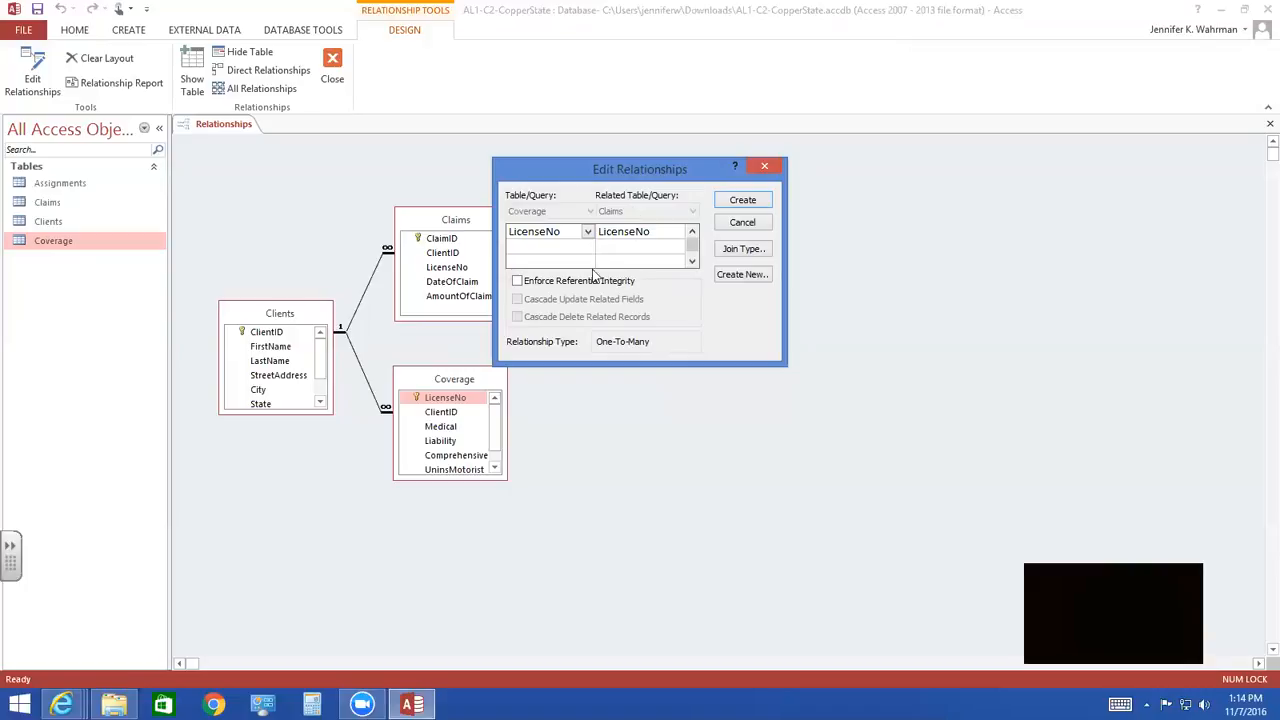
{"action": "left_click", "coordinate": [517, 281]}
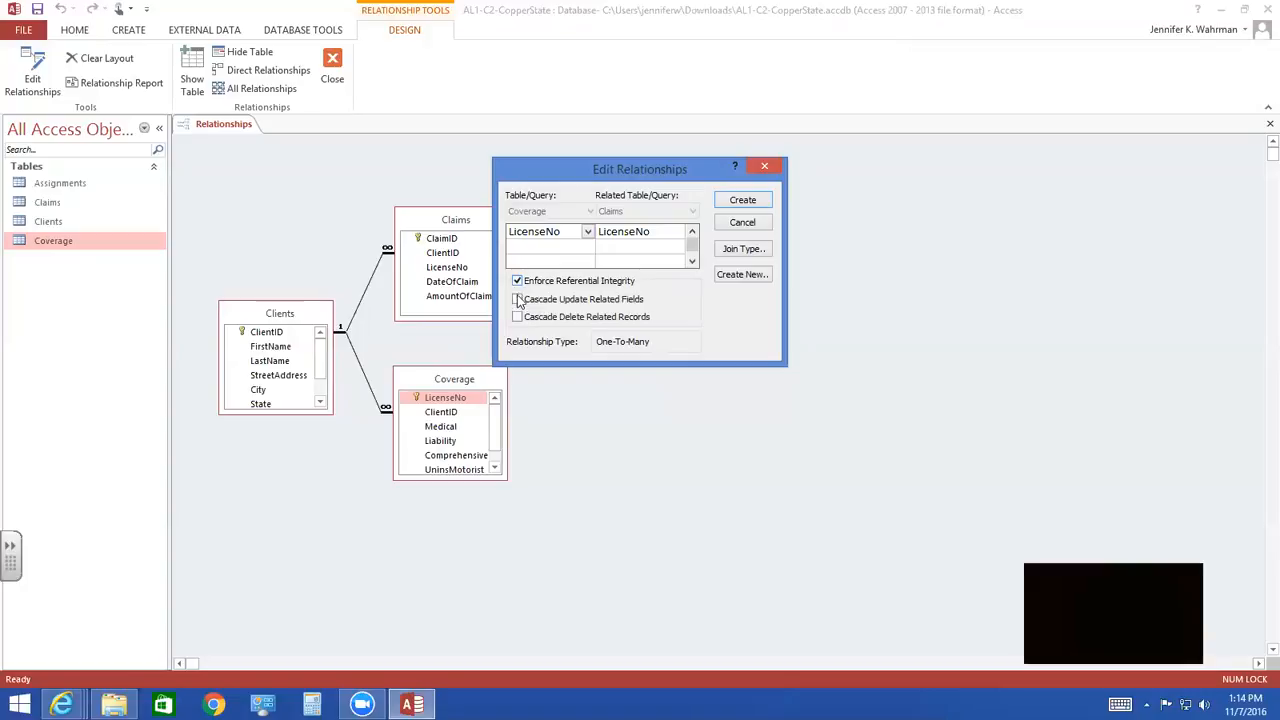
{"action": "left_click", "coordinate": [517, 299]}
{"action": "left_click", "coordinate": [517, 317]}
{"action": "left_click", "coordinate": [742, 201]}
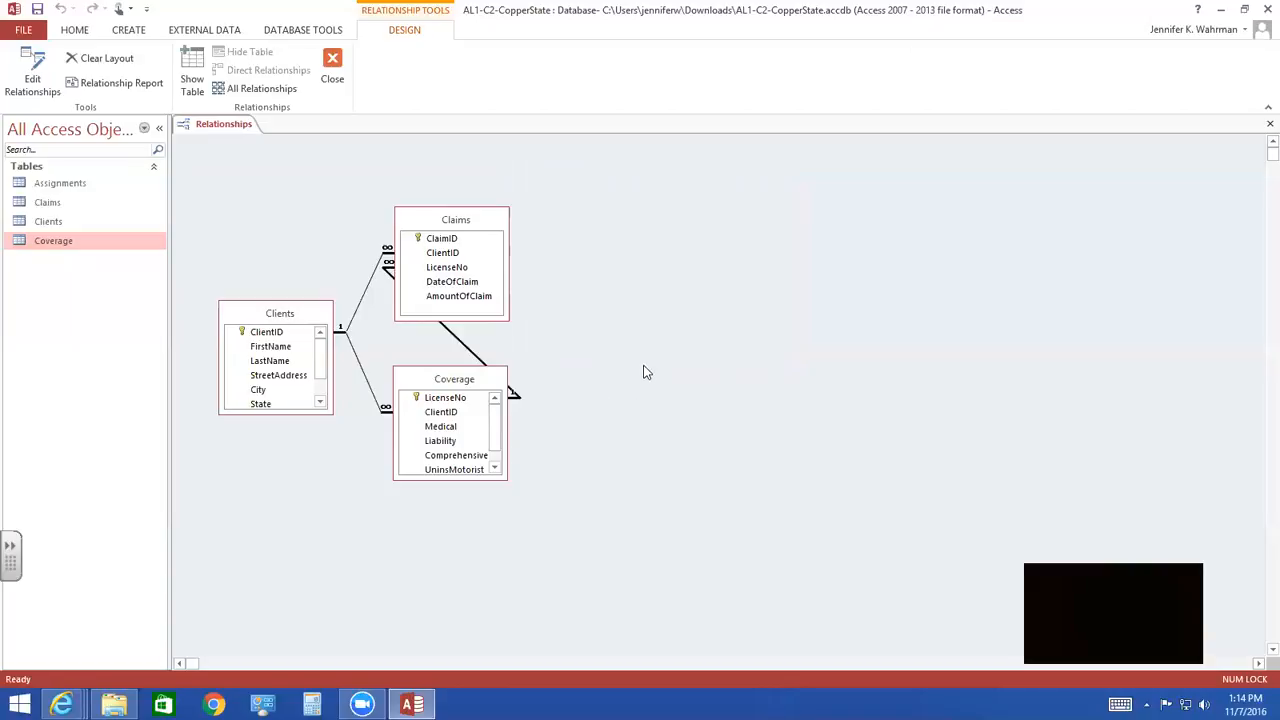
- Review the settings of the relationship between Coverage and Claims without changing them
{"action": "left_click", "coordinate": [455, 402]}
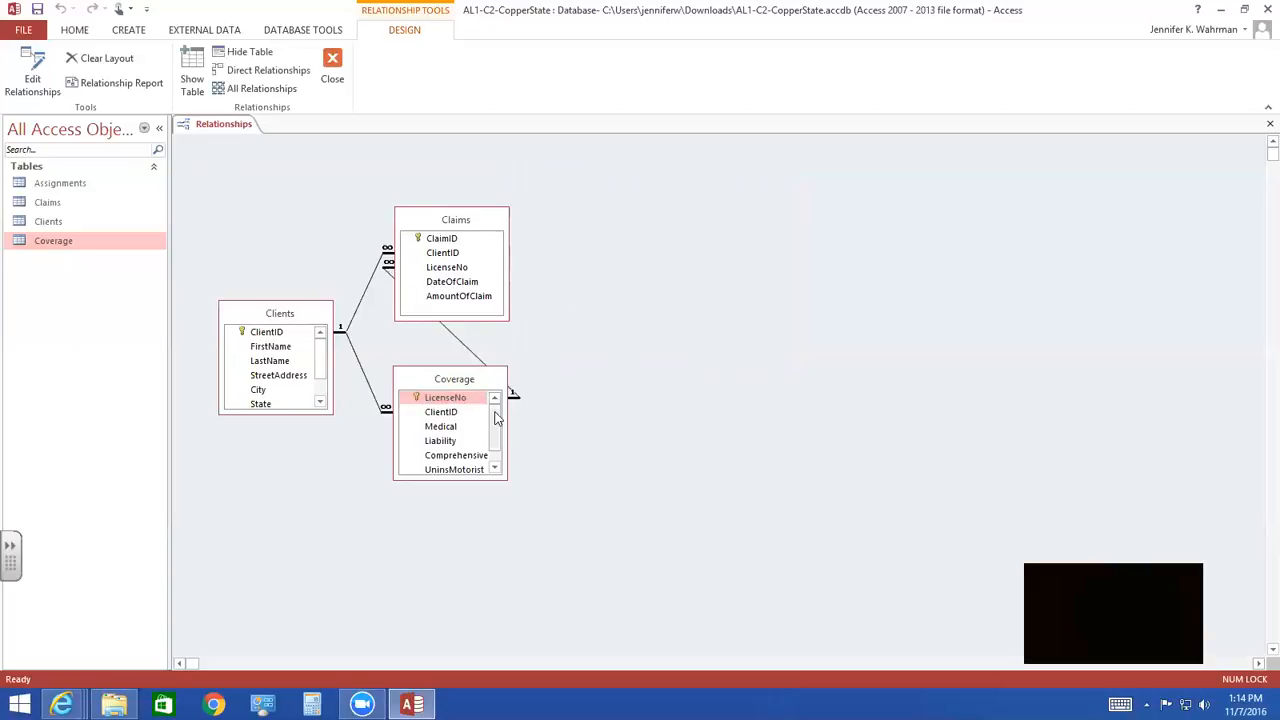
{"action": "left_click", "coordinate": [477, 358]}
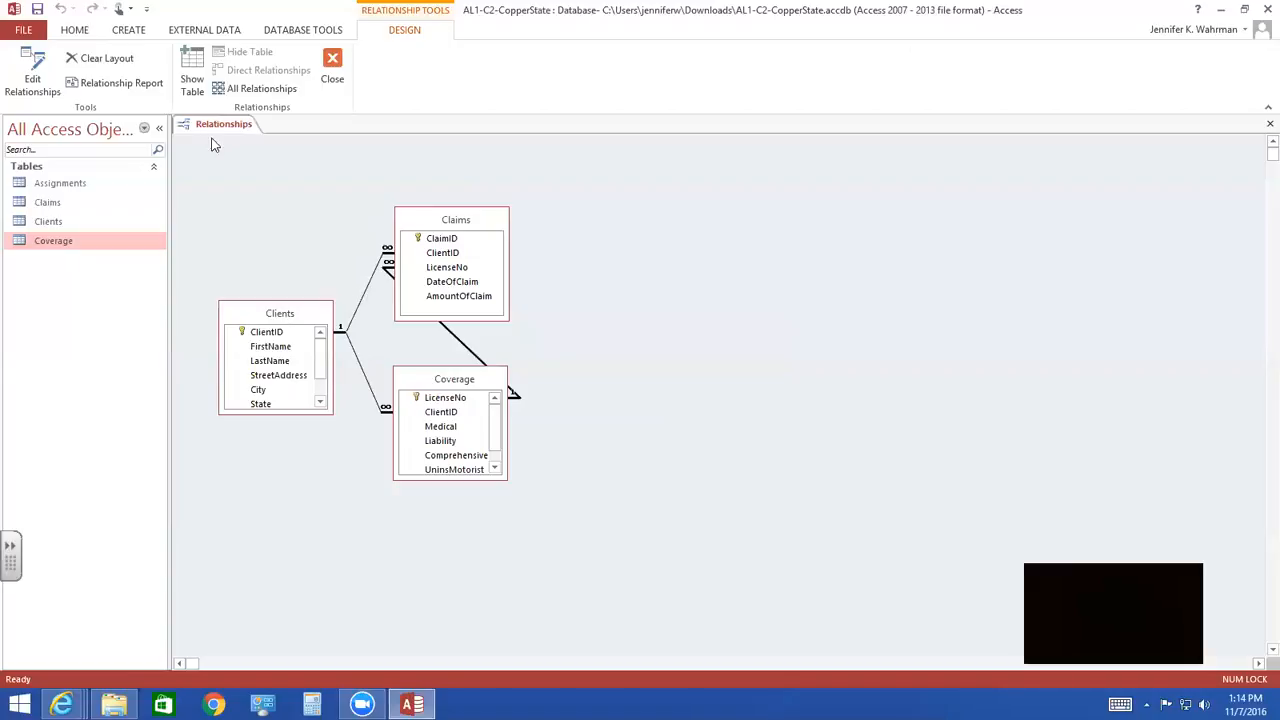
{"action": "left_click", "coordinate": [32, 76]}
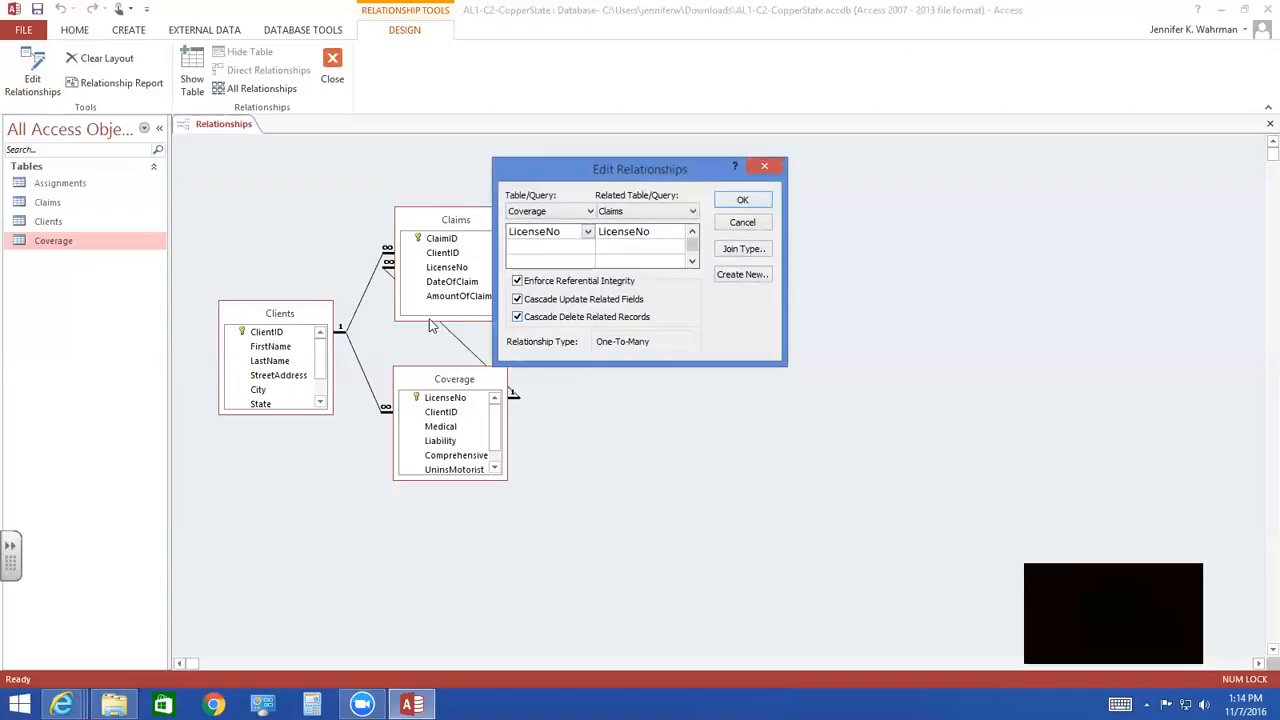
{"action": "left_click", "coordinate": [738, 222]}
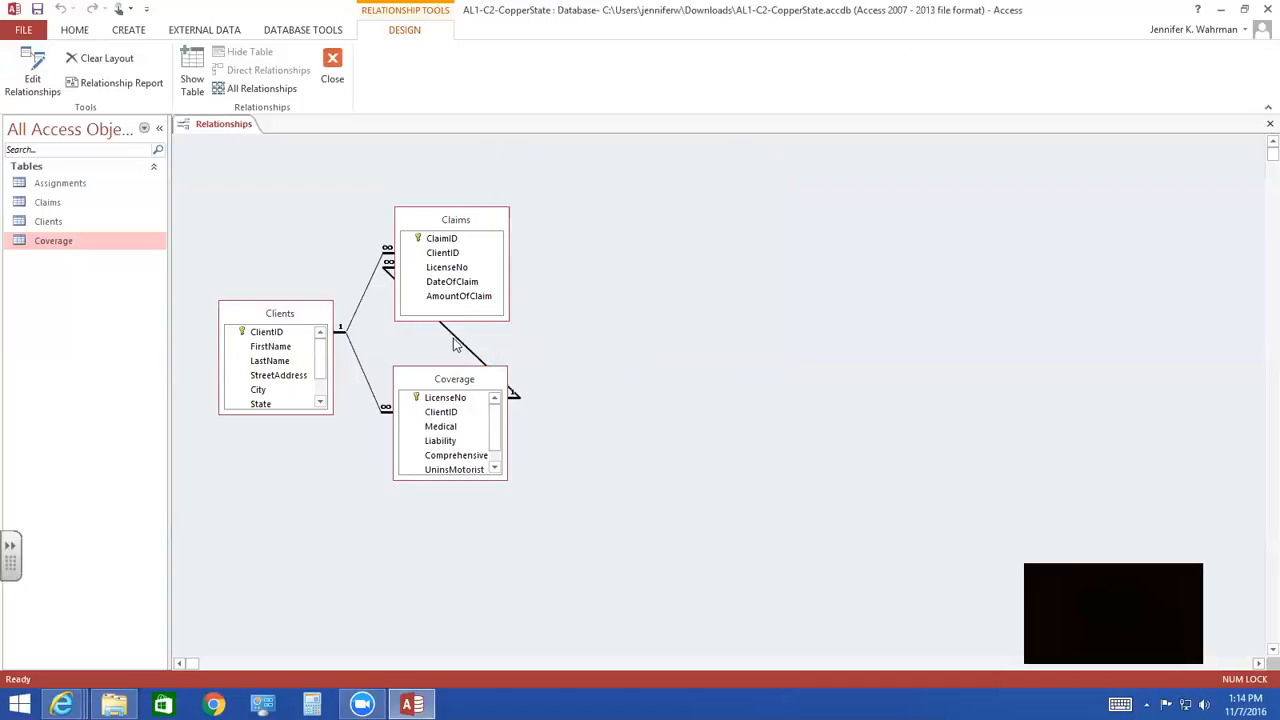
{"action": "left_click", "coordinate": [459, 344]}
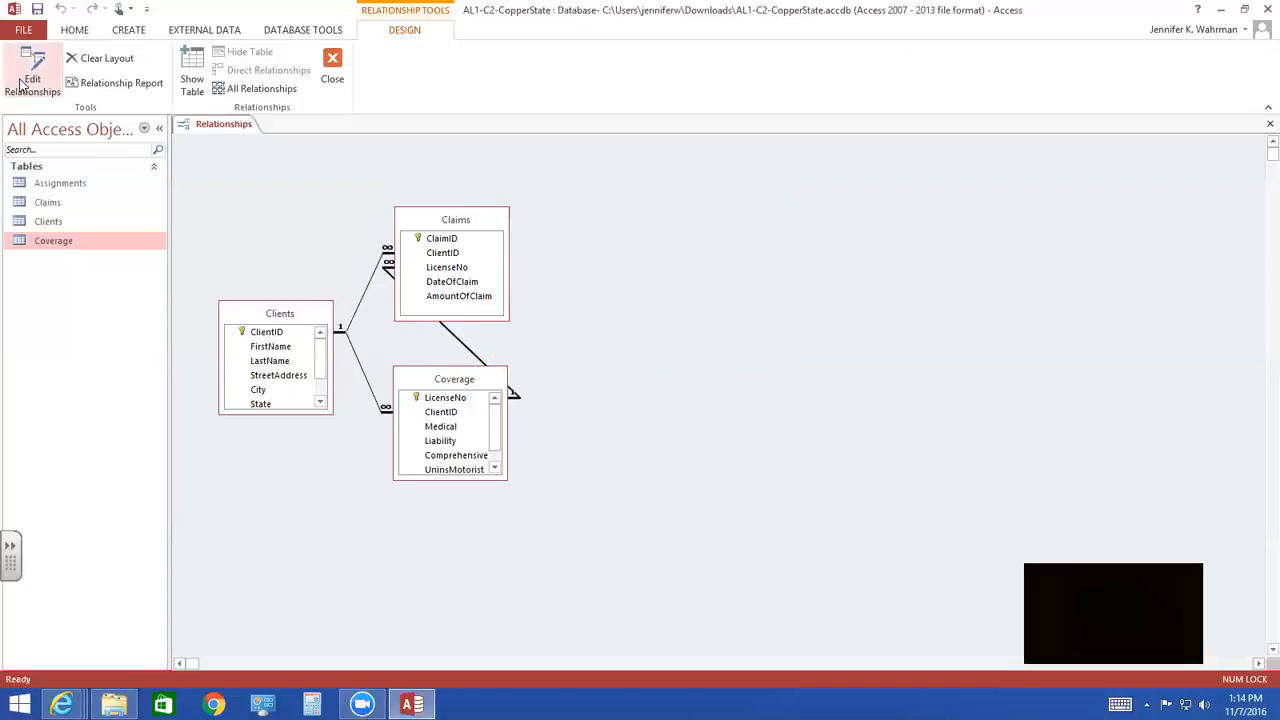
{"action": "left_click", "coordinate": [22, 84]}
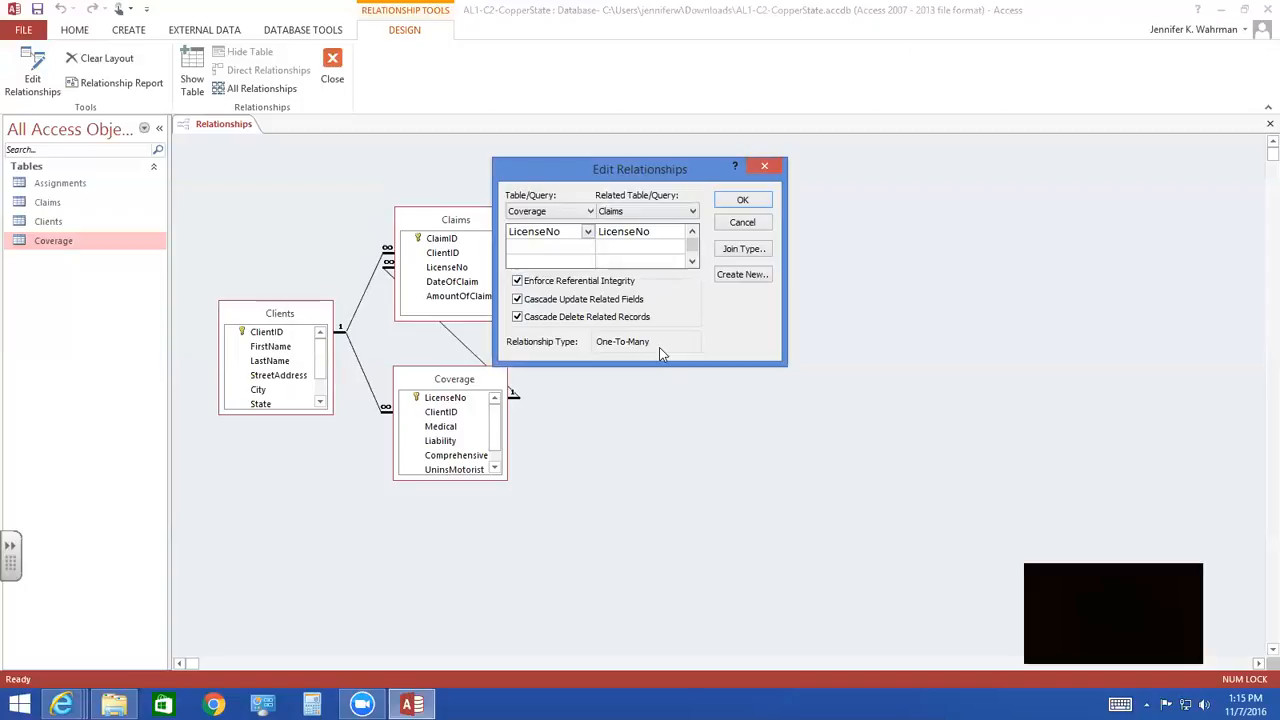
{"action": "left_click", "coordinate": [743, 200]}
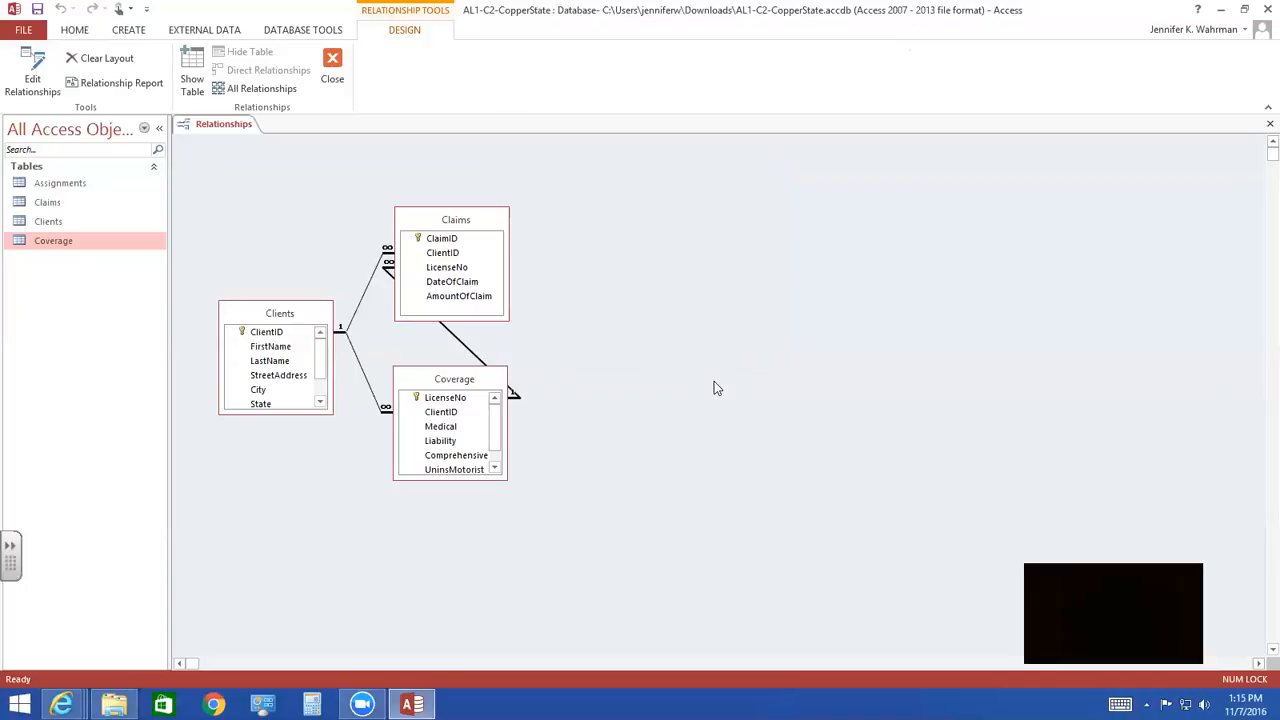
- Move the Claims box to the upper right of Coverage and save the relationships layout
{"action": "left_click", "coordinate": [480, 222]}
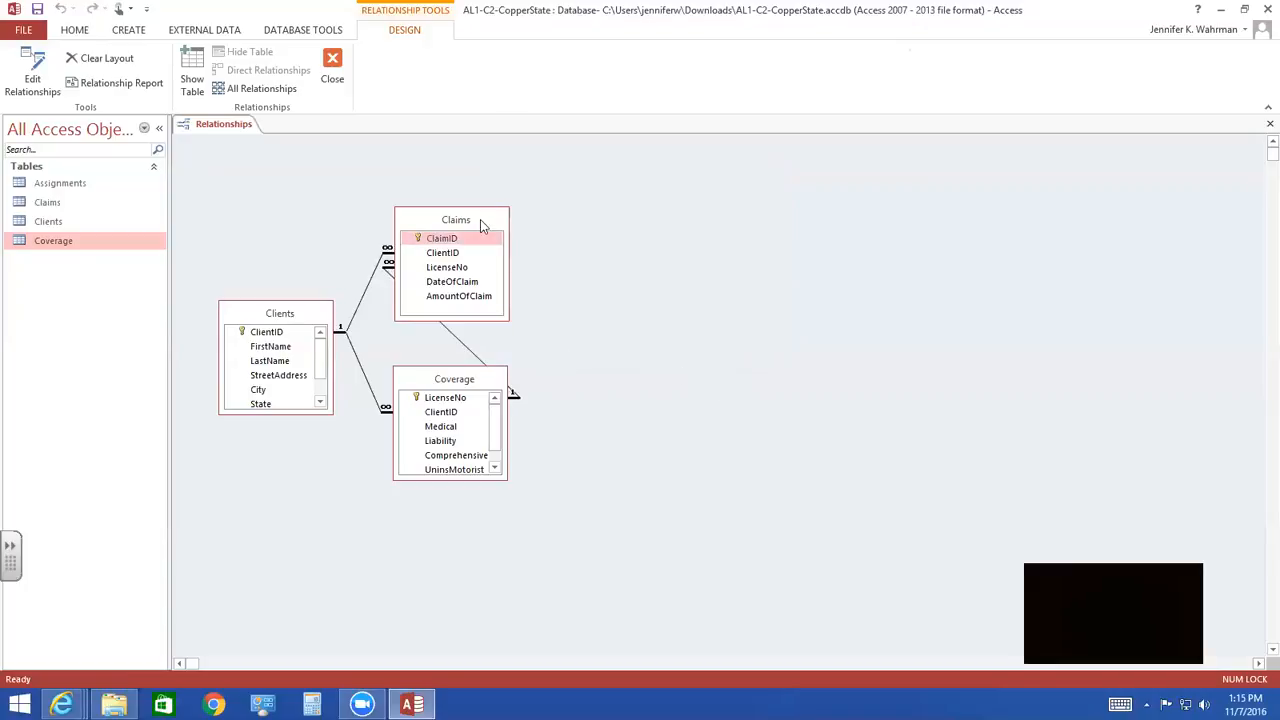
{"action": "left_click_drag", "start_coordinate": [480, 219], "coordinate": [698, 214]}
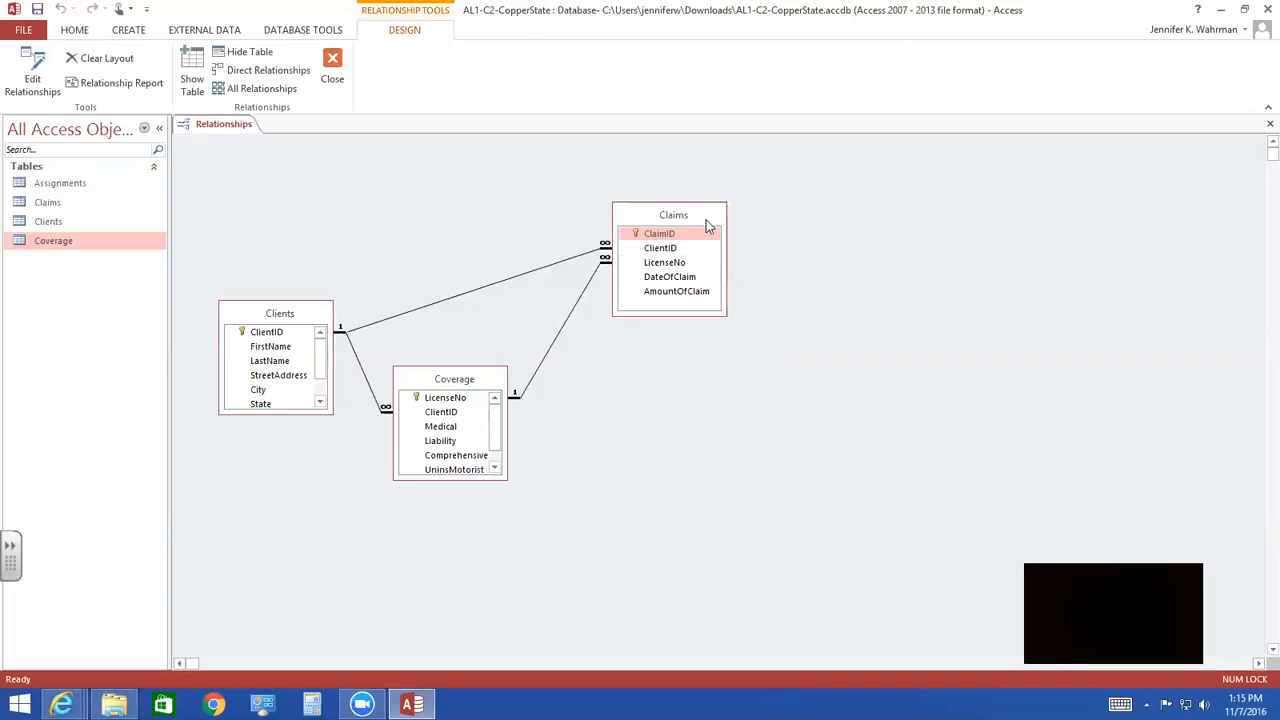
{"action": "left_click", "coordinate": [40, 11]}
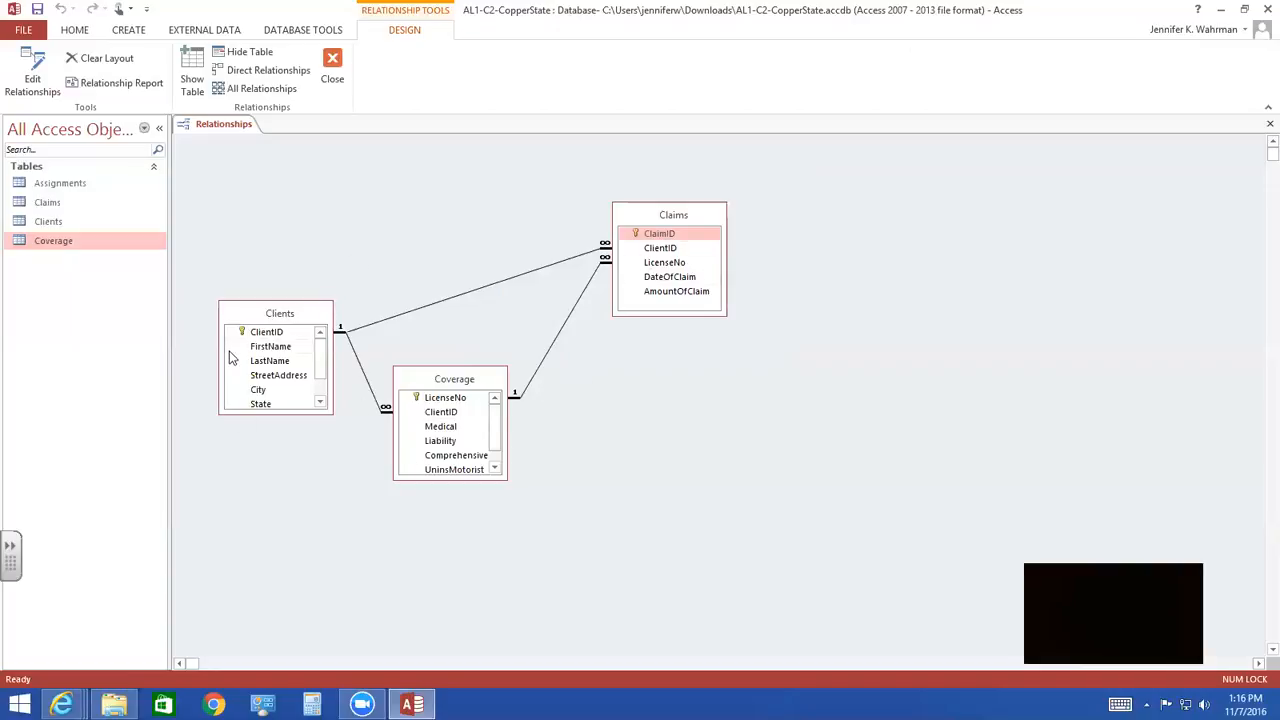
- Generate a relationship report and save it as "Relationships for AL1-C2-CopperState"
{"action": "left_click", "coordinate": [98, 88]}
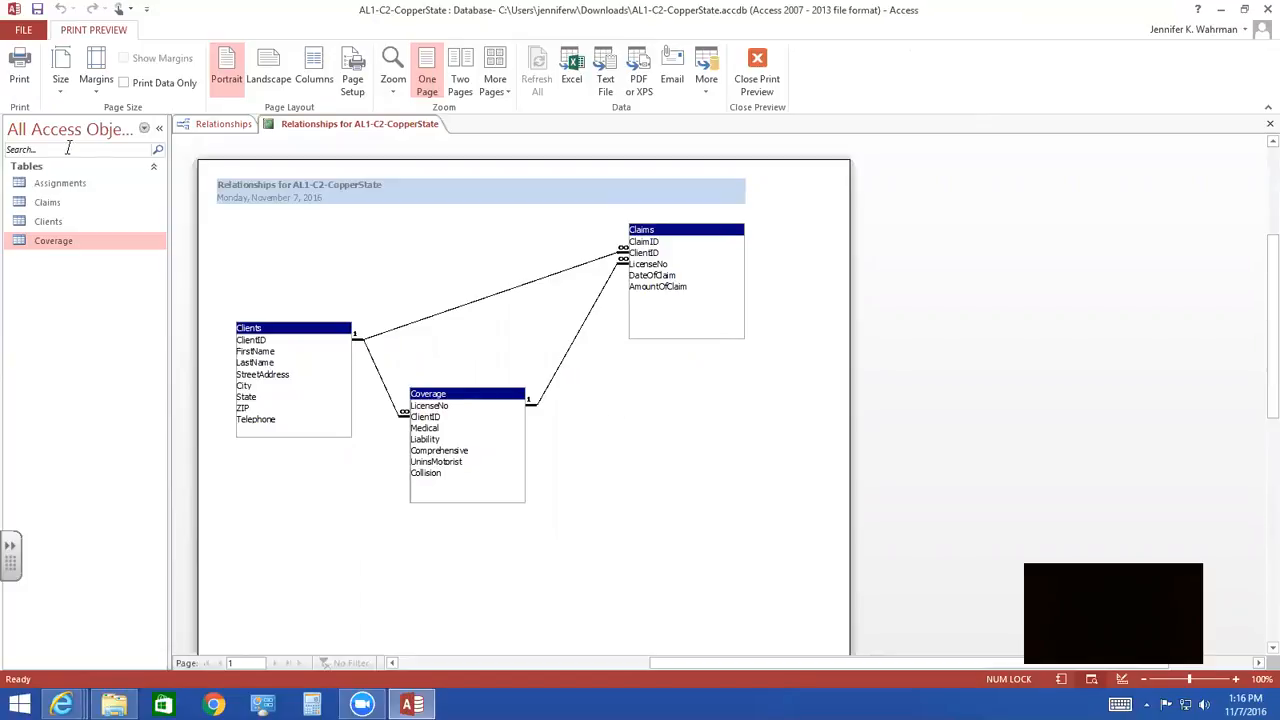
{"action": "left_click", "coordinate": [37, 12]}
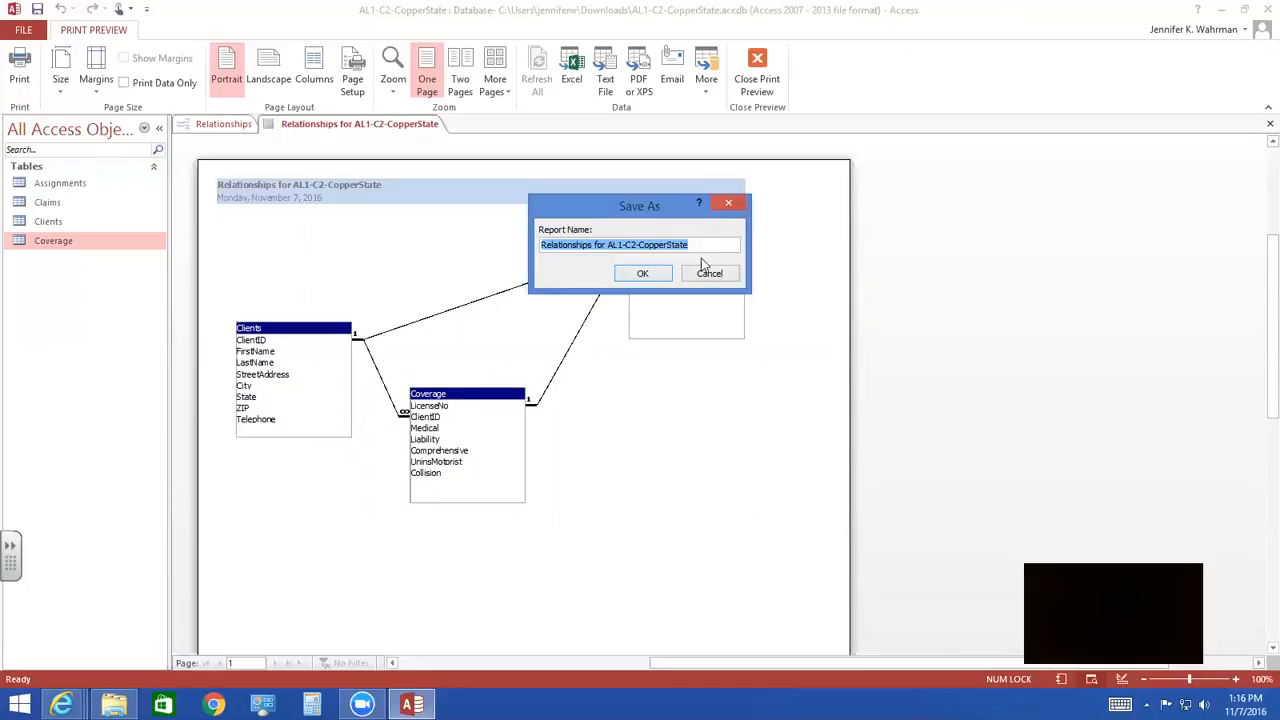
{"action": "left_click", "coordinate": [653, 276]}
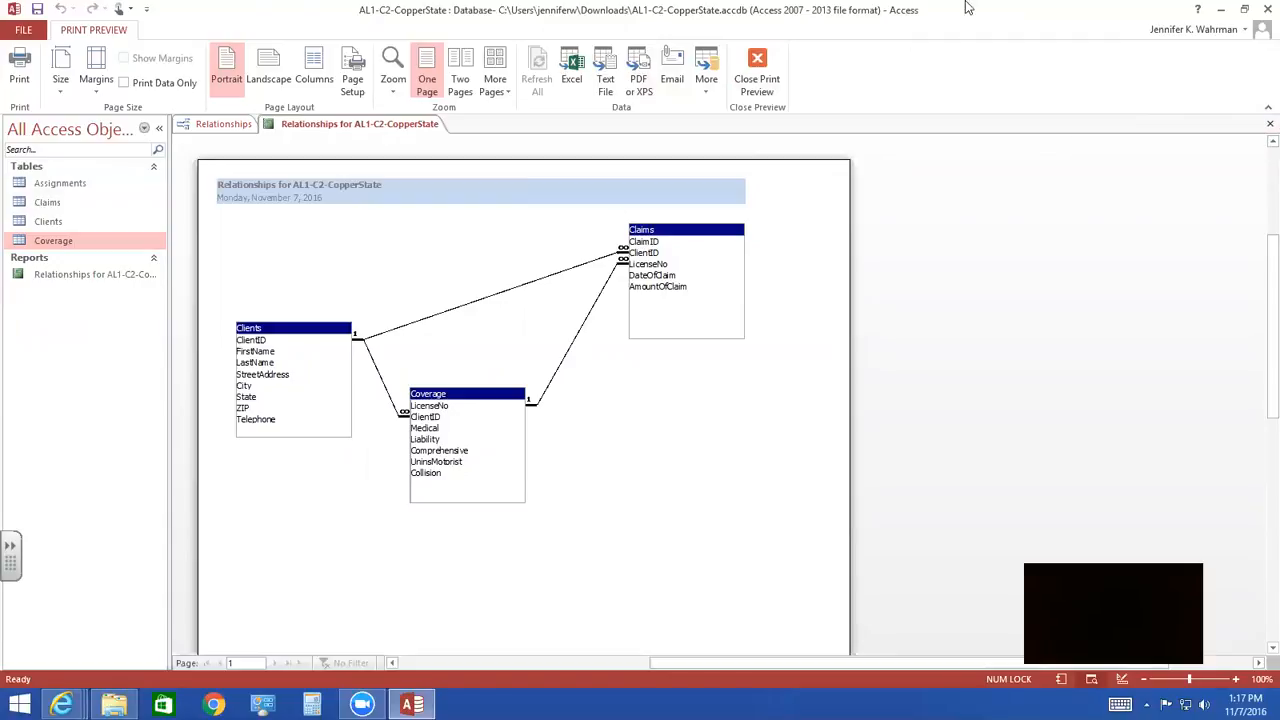
- Close the relationship report and the Relationships window, and create a new blank table
{"action": "left_click", "coordinate": [1268, 125]}
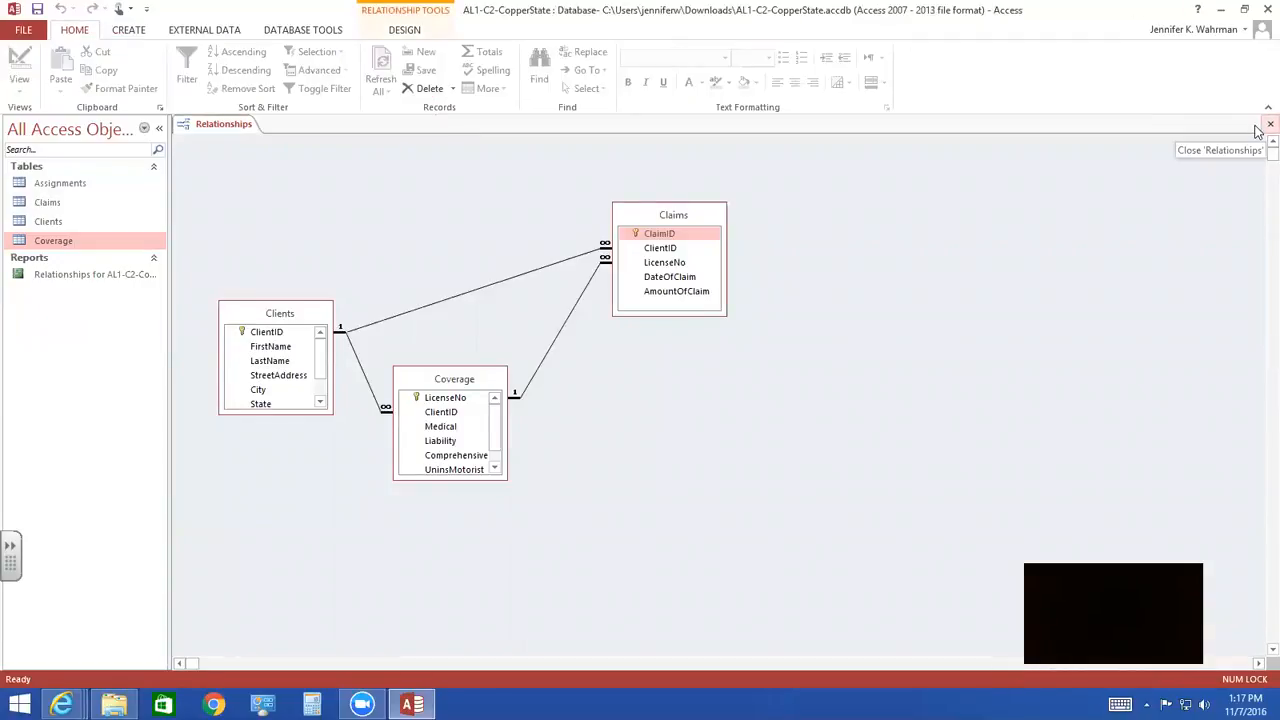
{"action": "left_click", "coordinate": [1269, 125]}
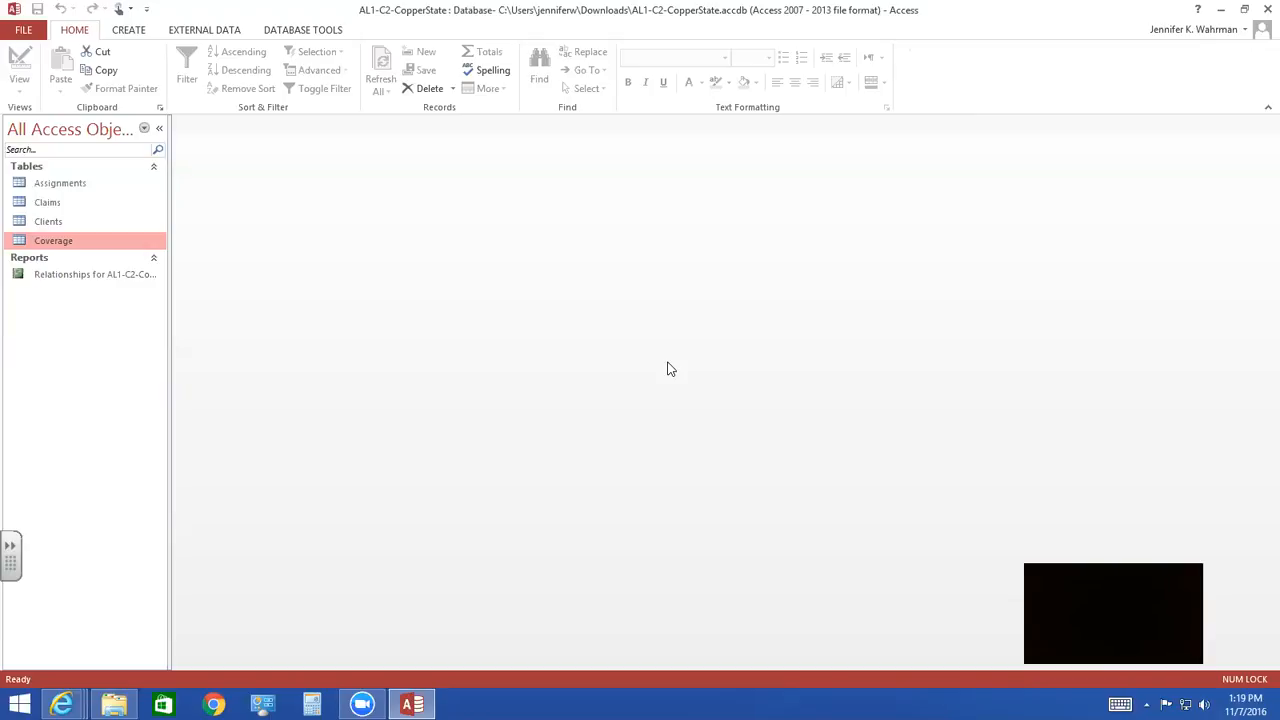
{"action": "left_click", "coordinate": [137, 32]}
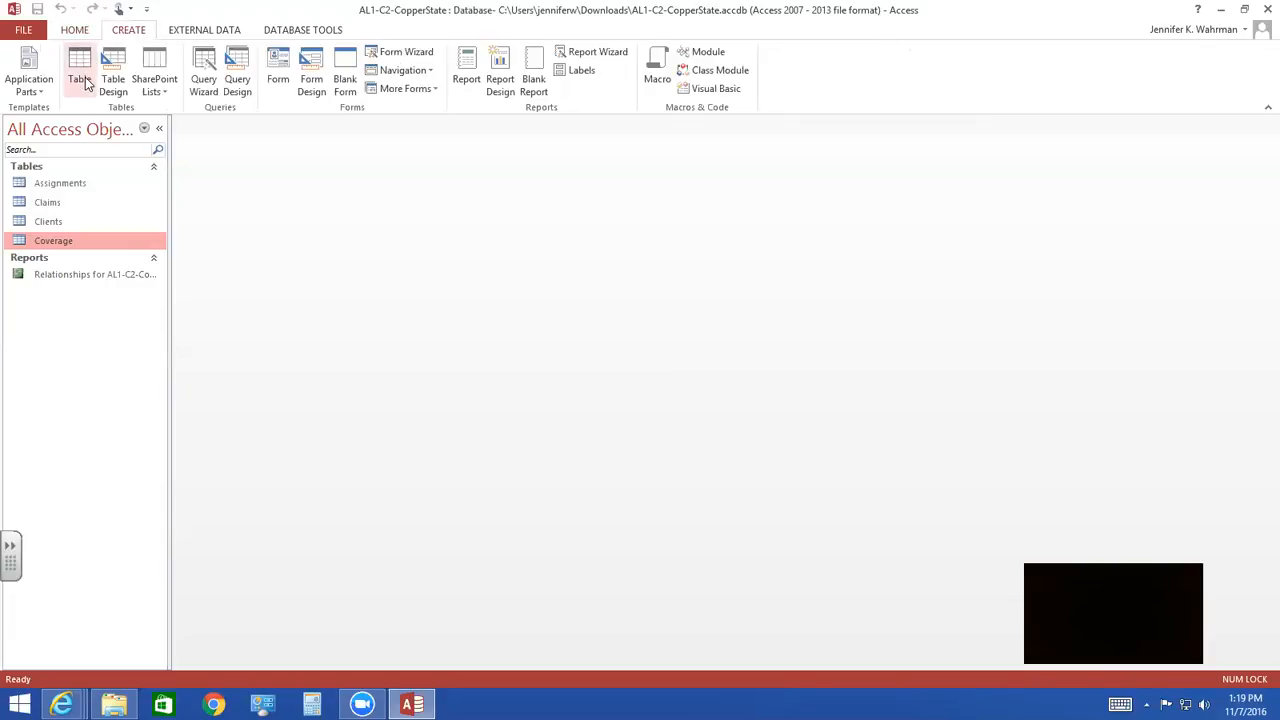
{"action": "left_click", "coordinate": [82, 78]}
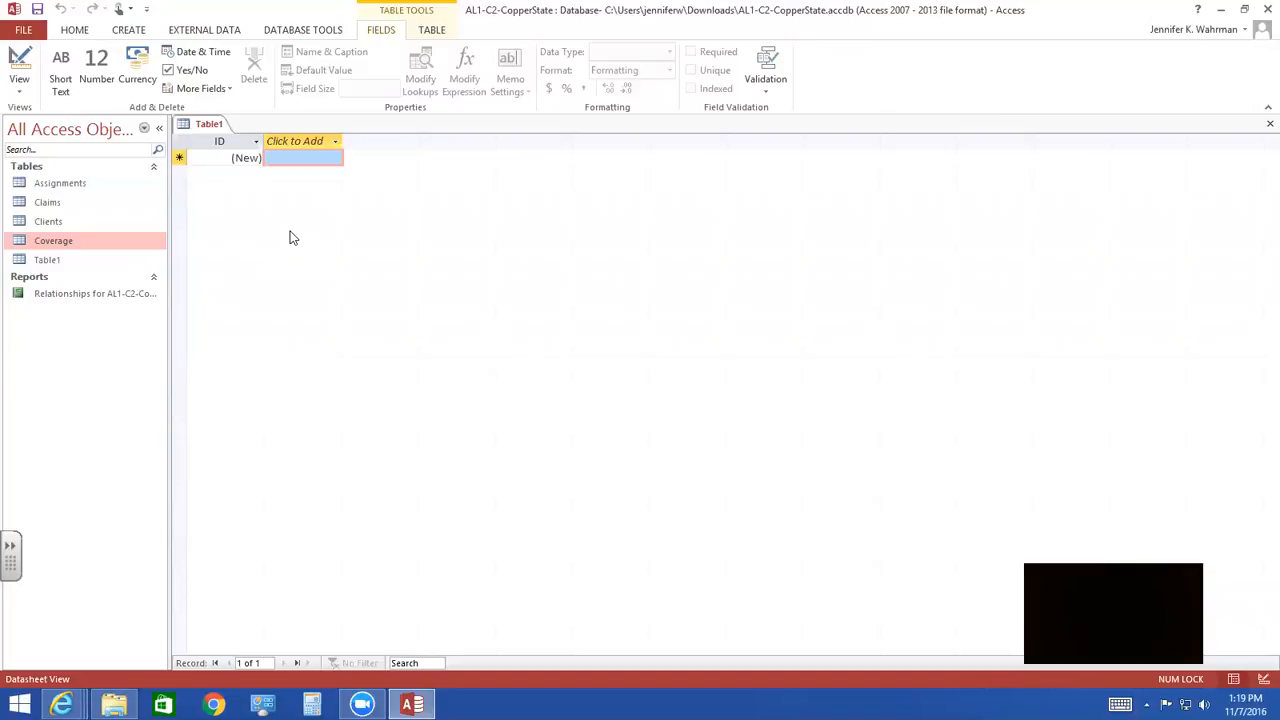
- Change the new table's ID field to Short Text with a field size of 2 and rename it OfficeID
{"action": "left_click", "coordinate": [218, 140]}
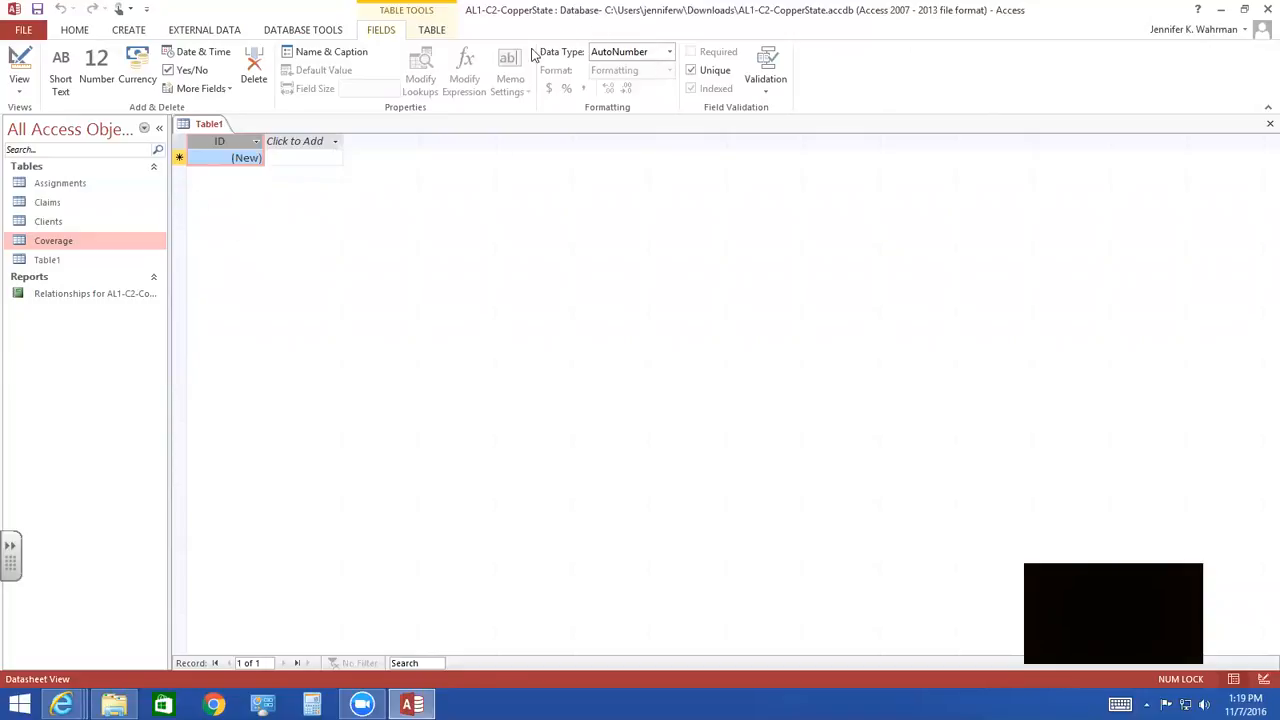
{"action": "left_click", "coordinate": [668, 52]}
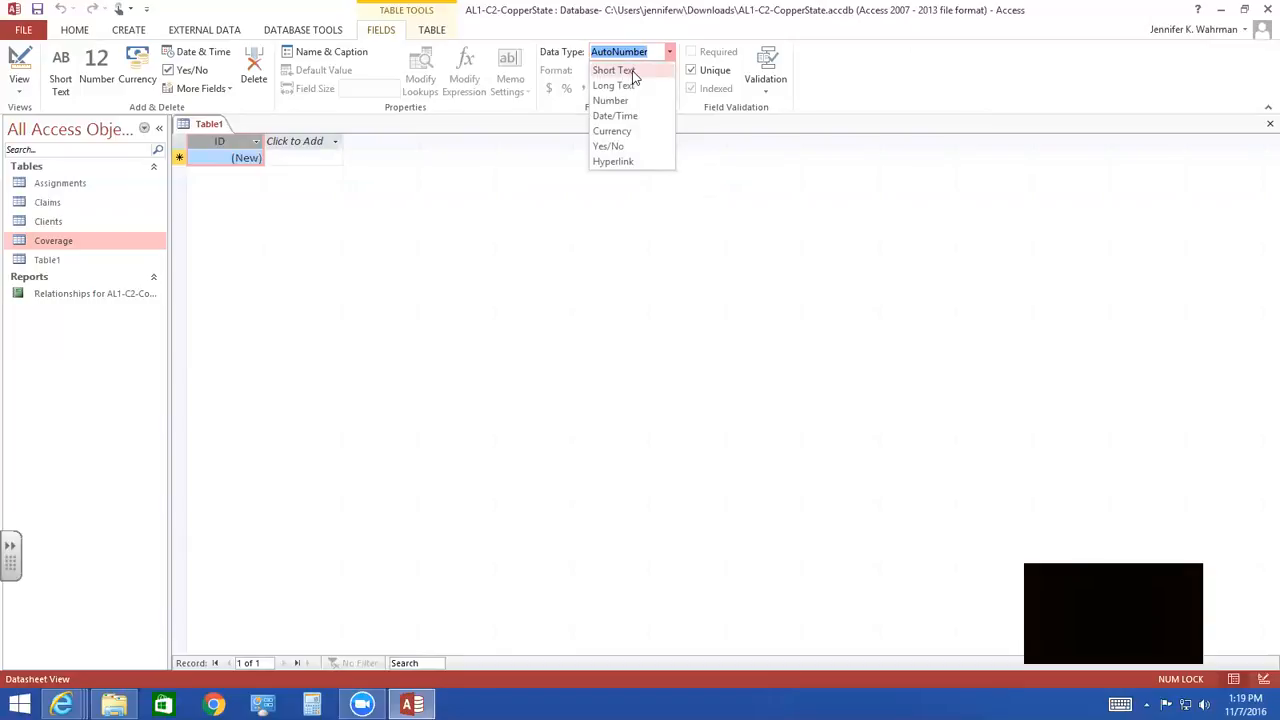
{"action": "left_click", "coordinate": [632, 71]}
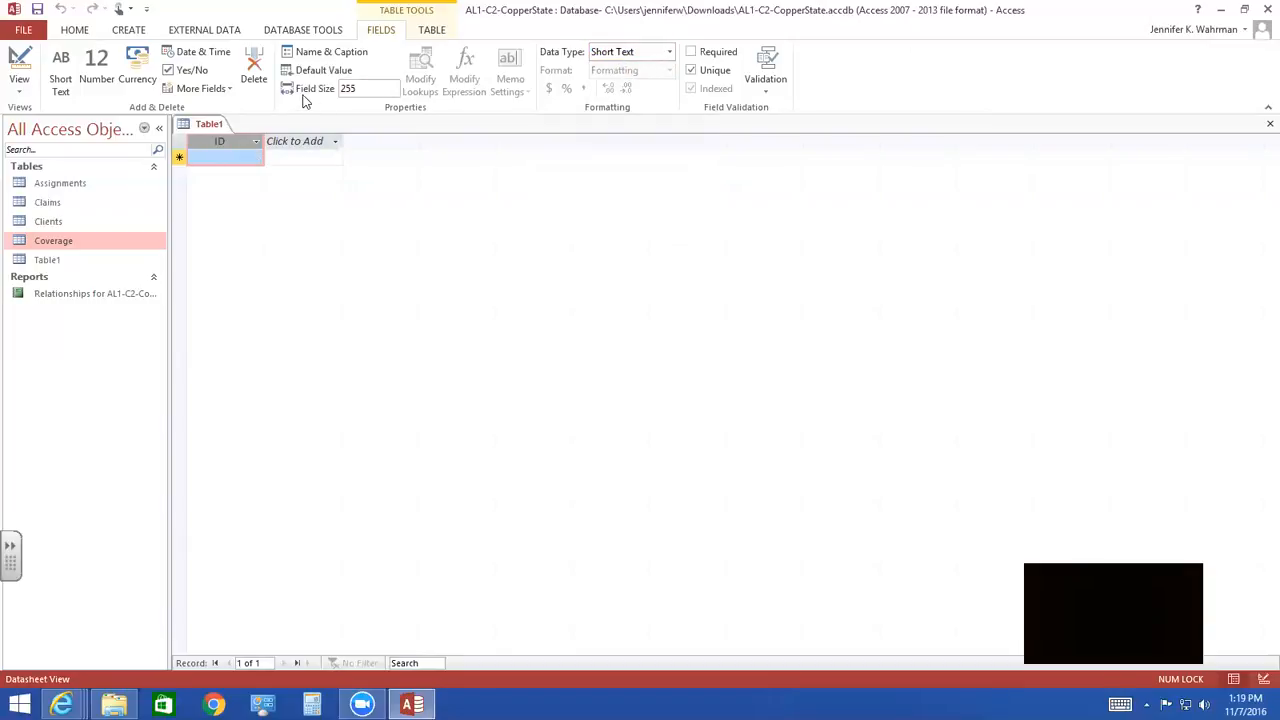
{"action": "left_click_drag", "start_coordinate": [338, 89], "coordinate": [371, 87]}
{"action": "type", "text": "2"}
{"action": "double_click", "coordinate": [217, 143]}
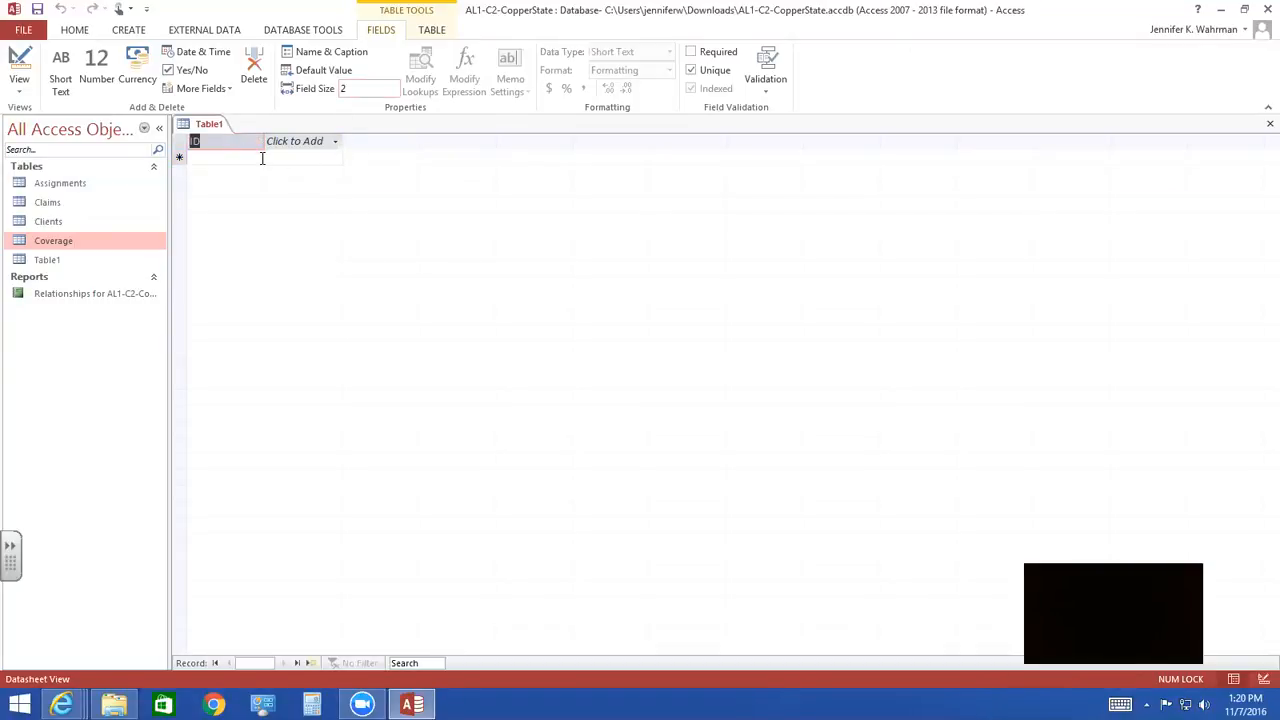
{"action": "type", "text": "OfficeID"}
{"action": "key", "text": "Return"}
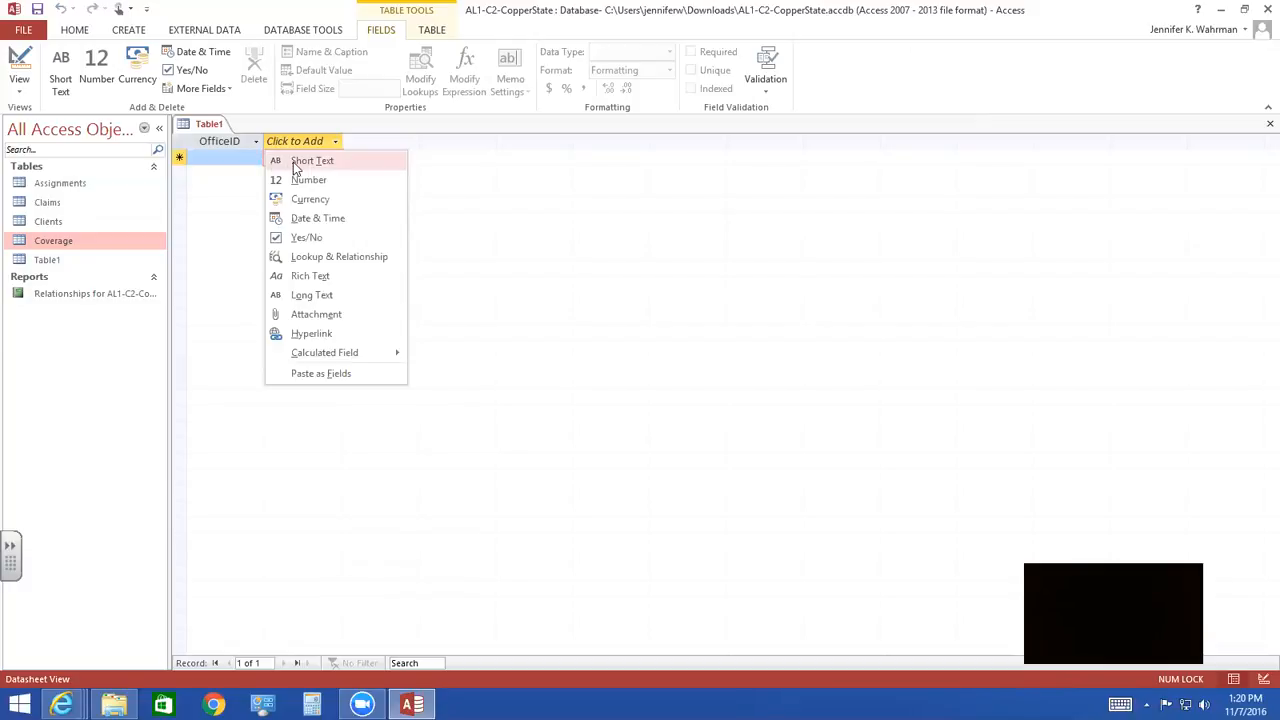
- Add two Short Text fields named Address and City after OfficeID
{"action": "left_click", "coordinate": [298, 163]}
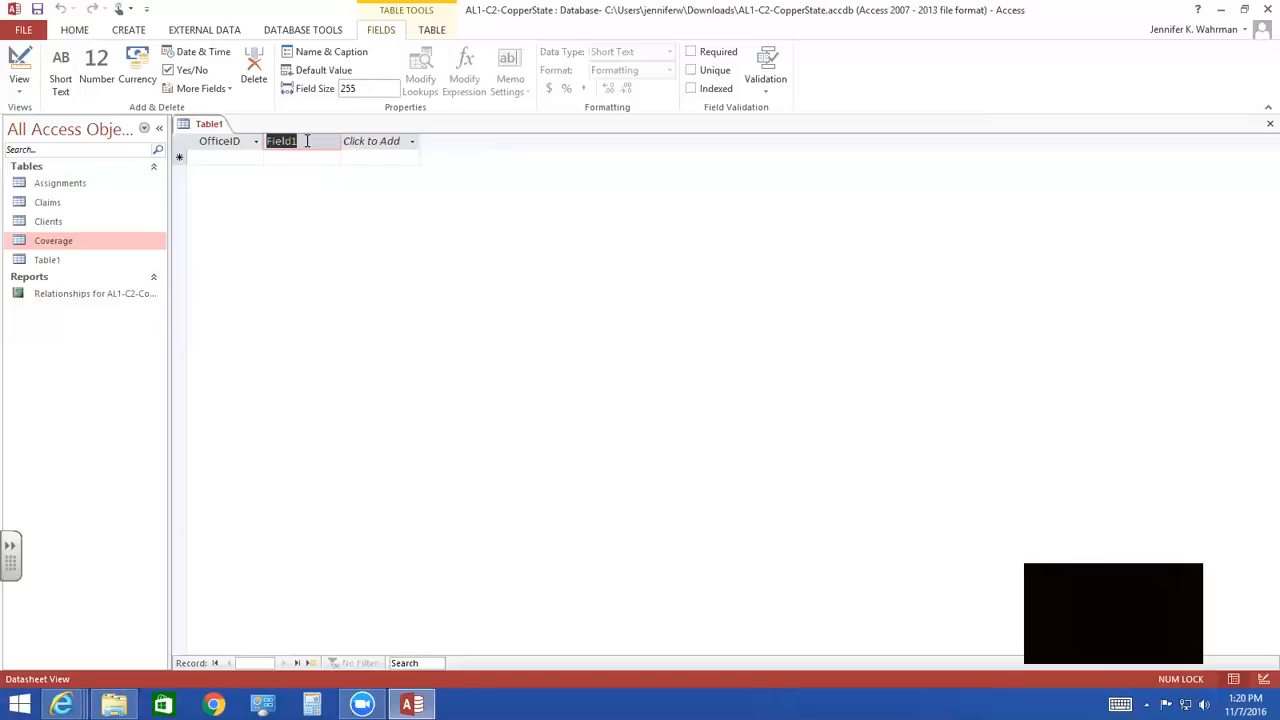
{"action": "type", "text": "Address"}
{"action": "key", "text": "Return"}
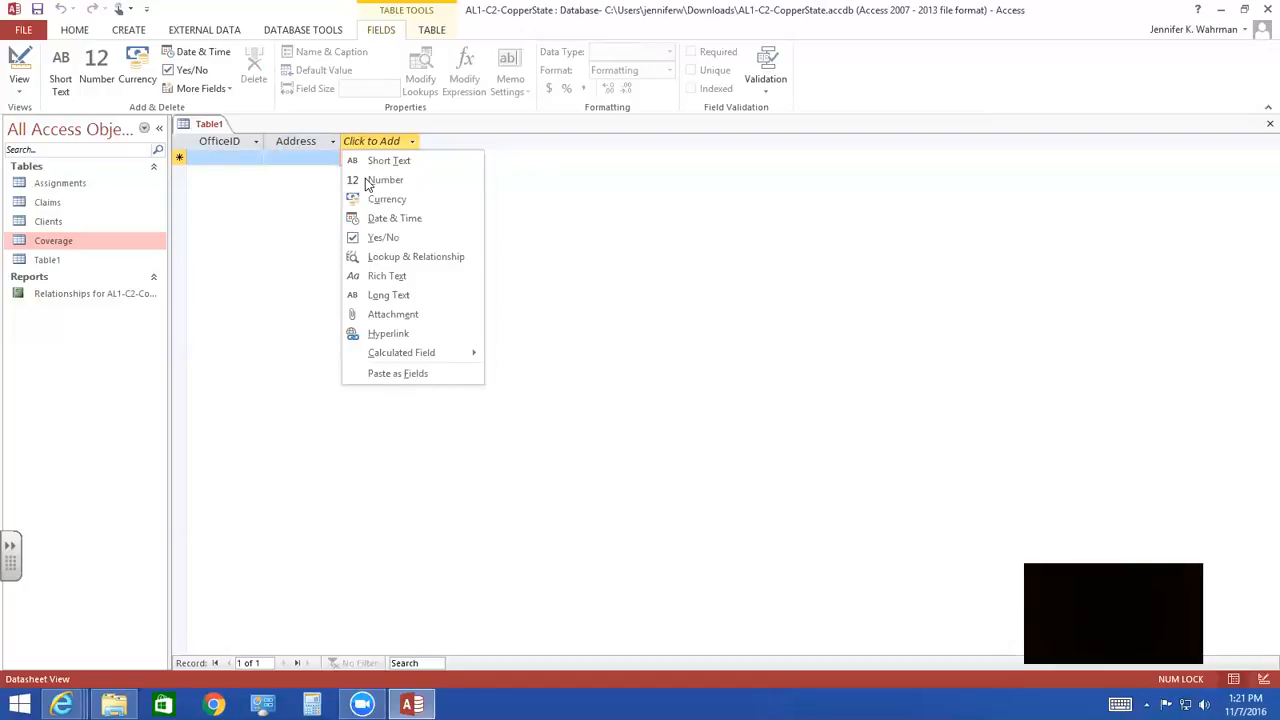
{"action": "left_click", "coordinate": [376, 162]}
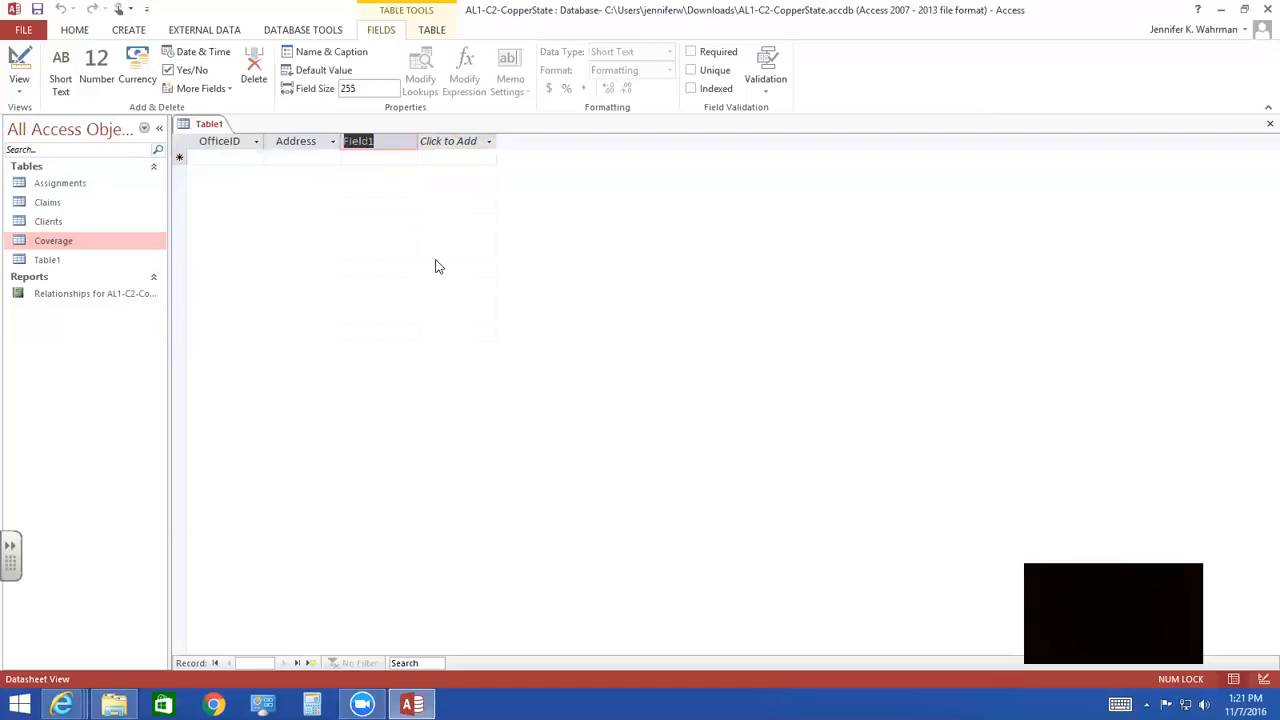
{"action": "type", "text": "City"}
{"action": "key", "text": "Return"}
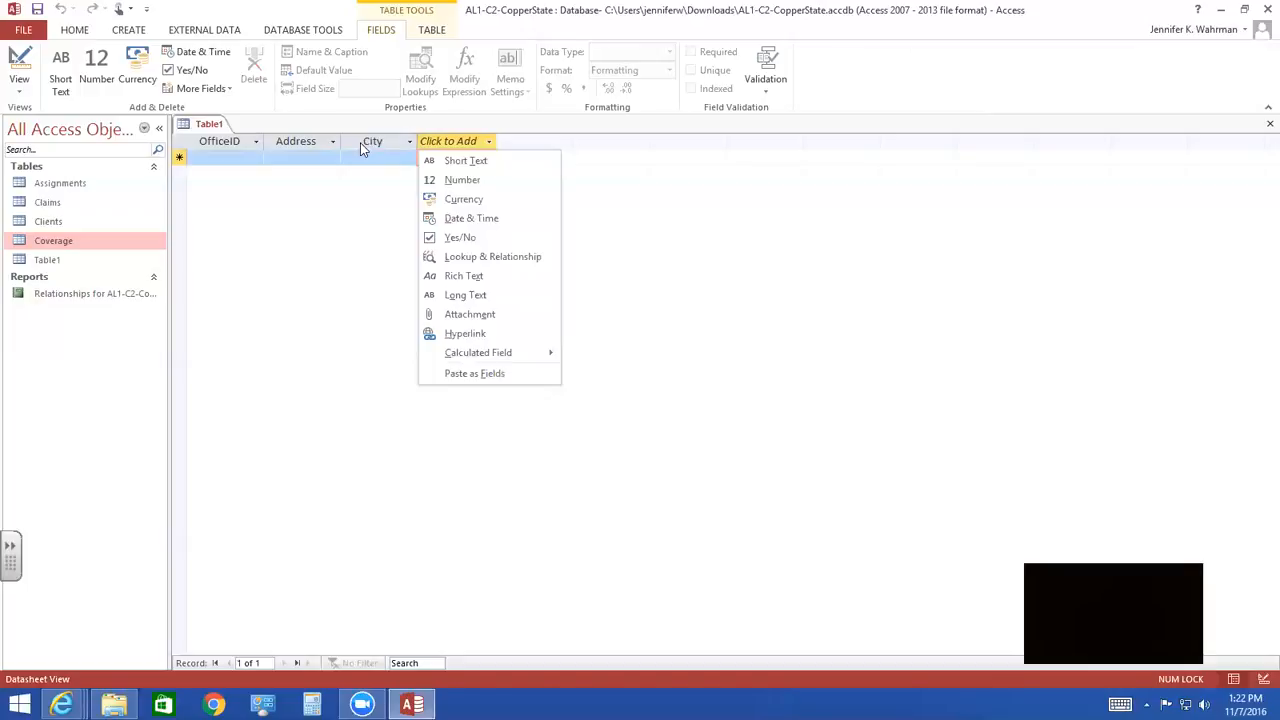
- Add a Short Text field named State after City with the default value "AZ"
{"action": "left_click", "coordinate": [483, 162]}
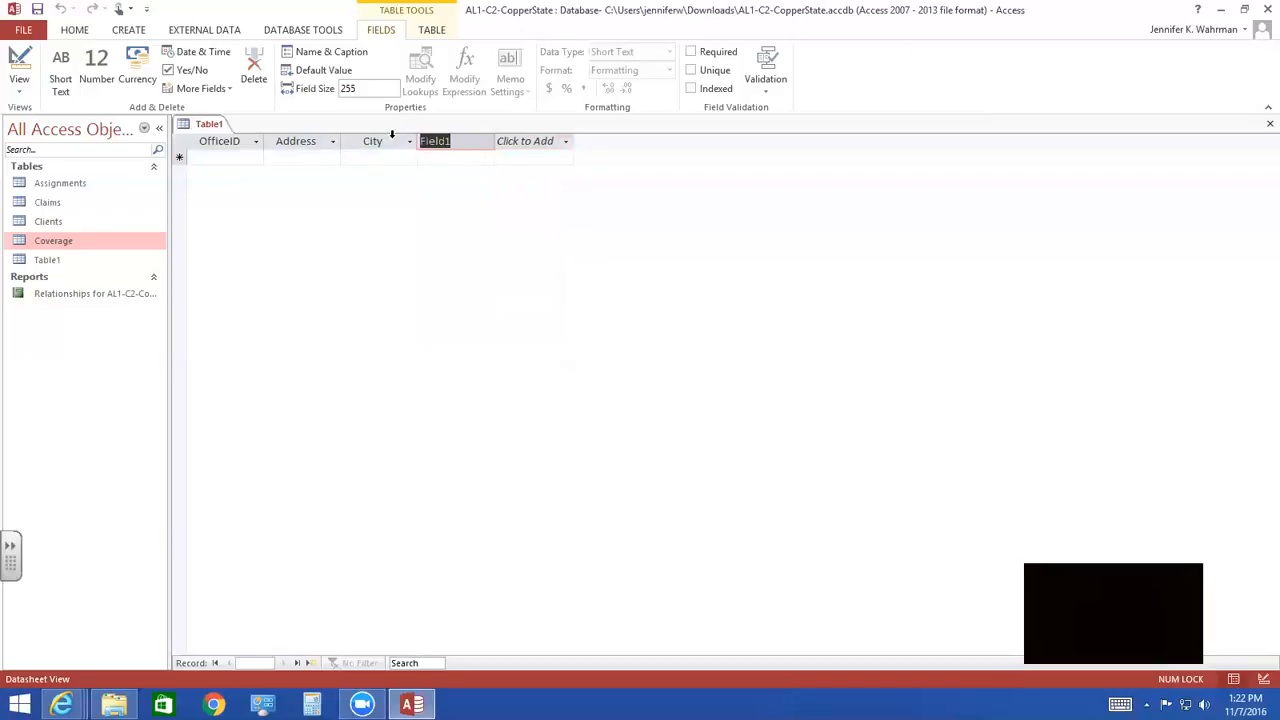
{"action": "left_click", "coordinate": [309, 76]}
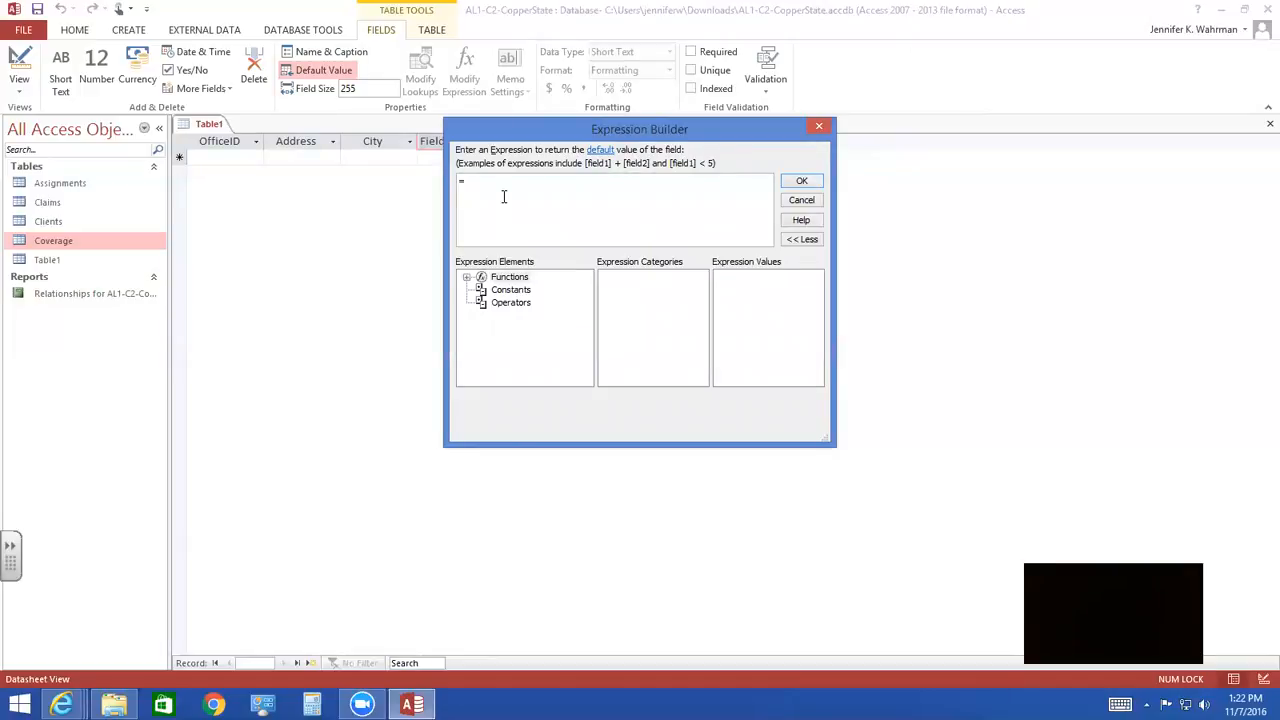
{"action": "type", "text": "\"AZ\""}
{"action": "left_click", "coordinate": [801, 181]}
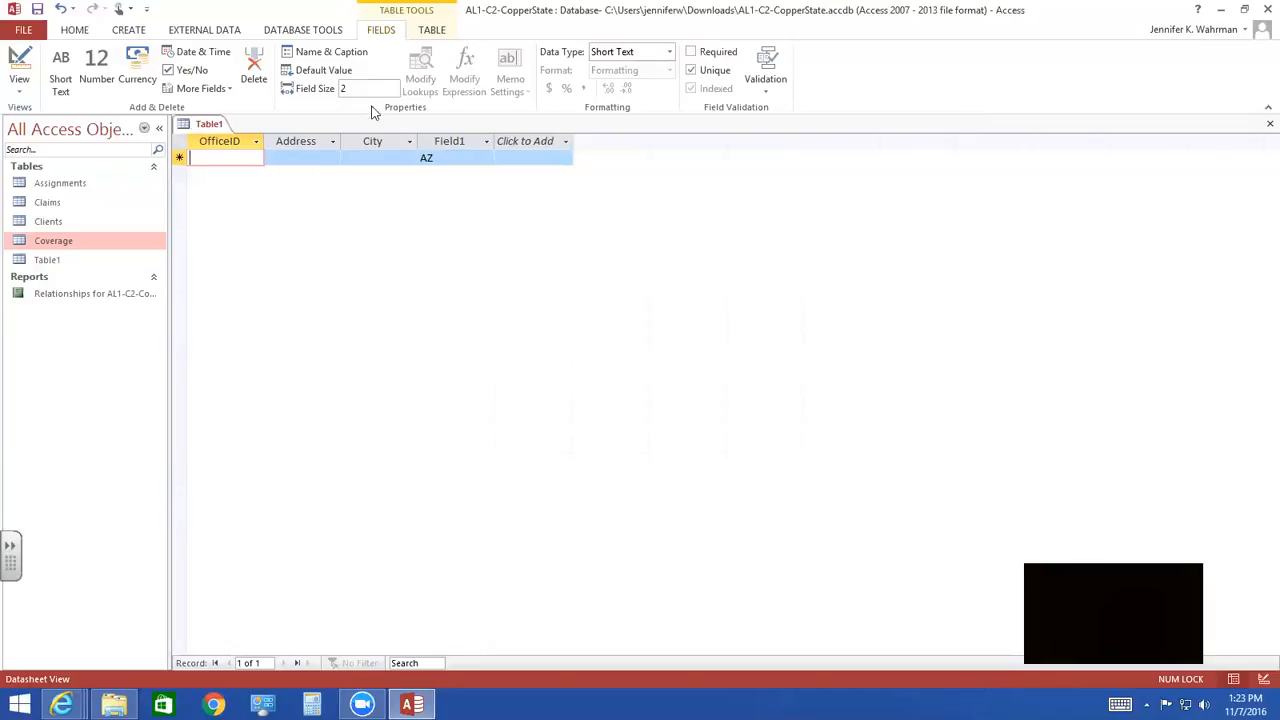
{"action": "left_click", "coordinate": [448, 141]}
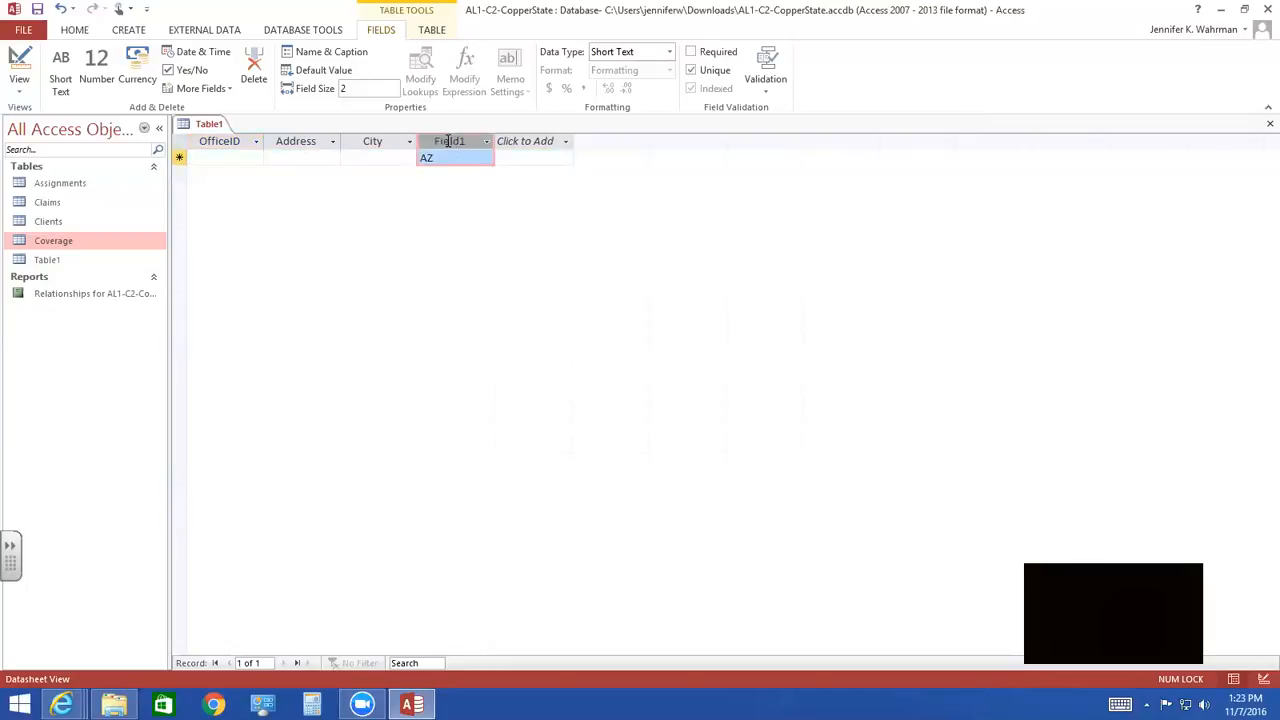
{"action": "double_click", "coordinate": [448, 141]}
{"action": "type", "text": "State"}
{"action": "key", "text": "Return"}
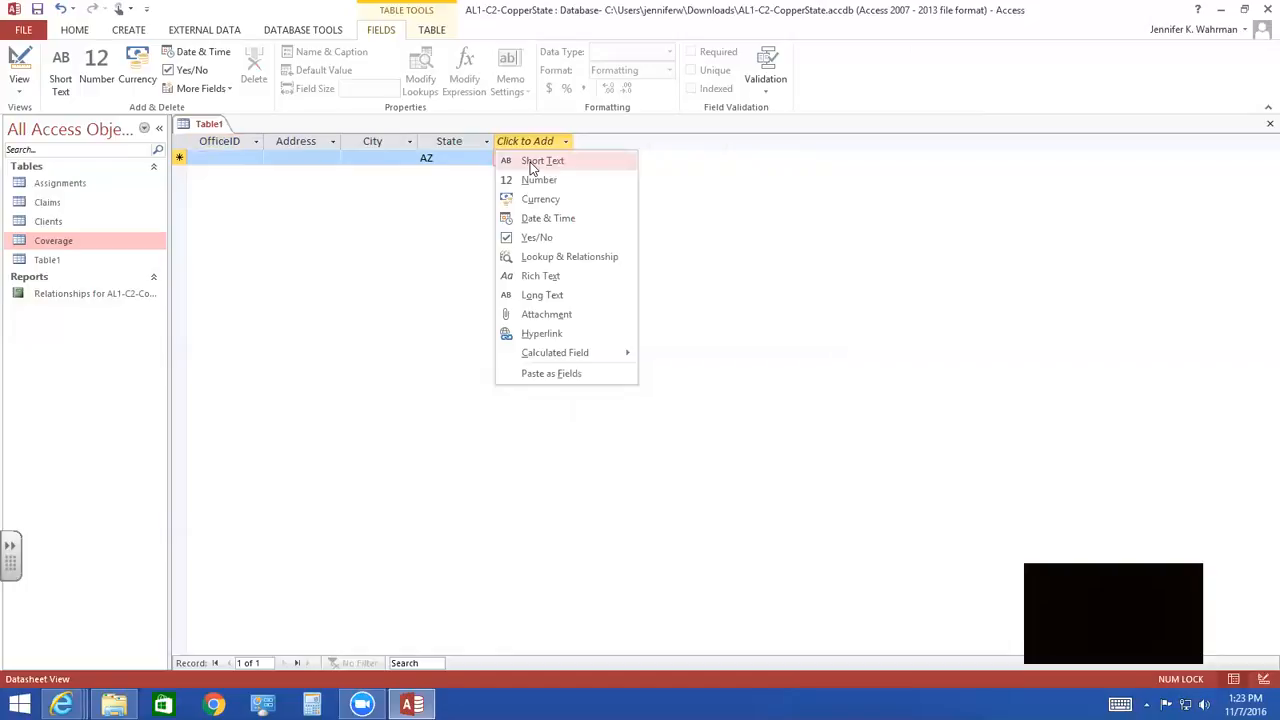
- Add a Short Text field named Zip and switch to Design view, saving the table as Offices
{"action": "left_click", "coordinate": [530, 162]}
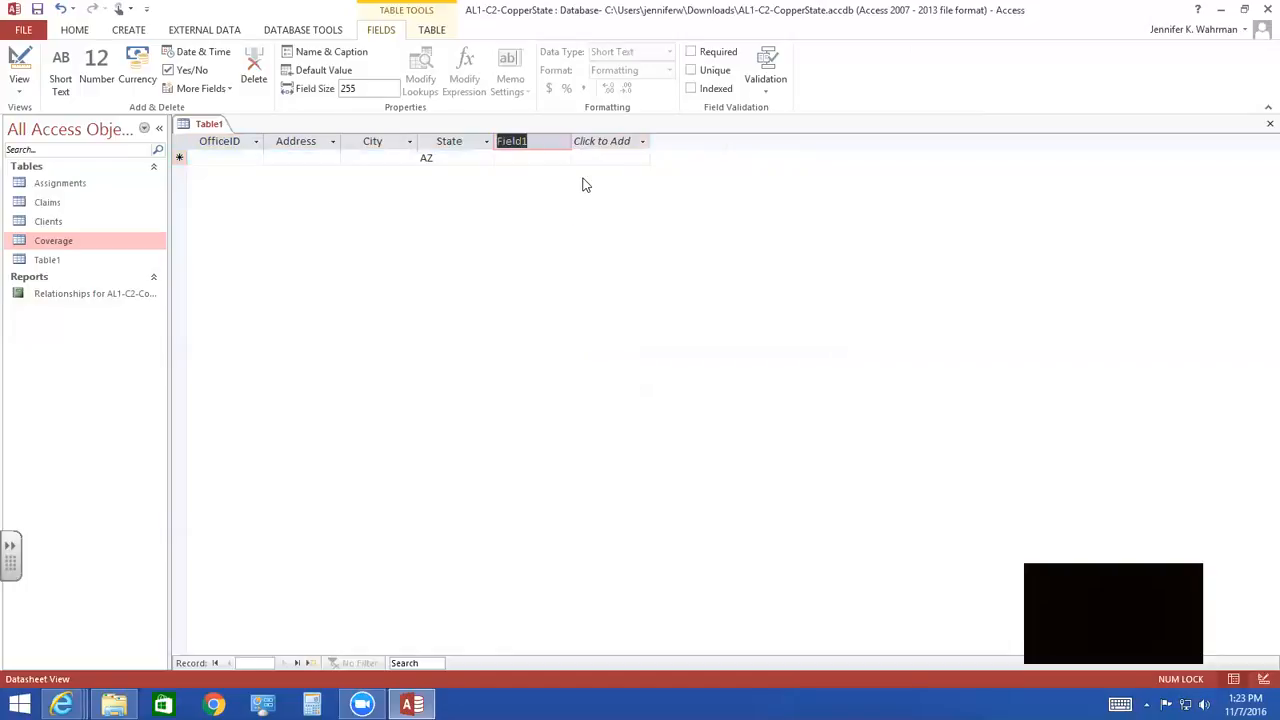
{"action": "type", "text": "Zip"}
{"action": "key", "text": "Tab"}
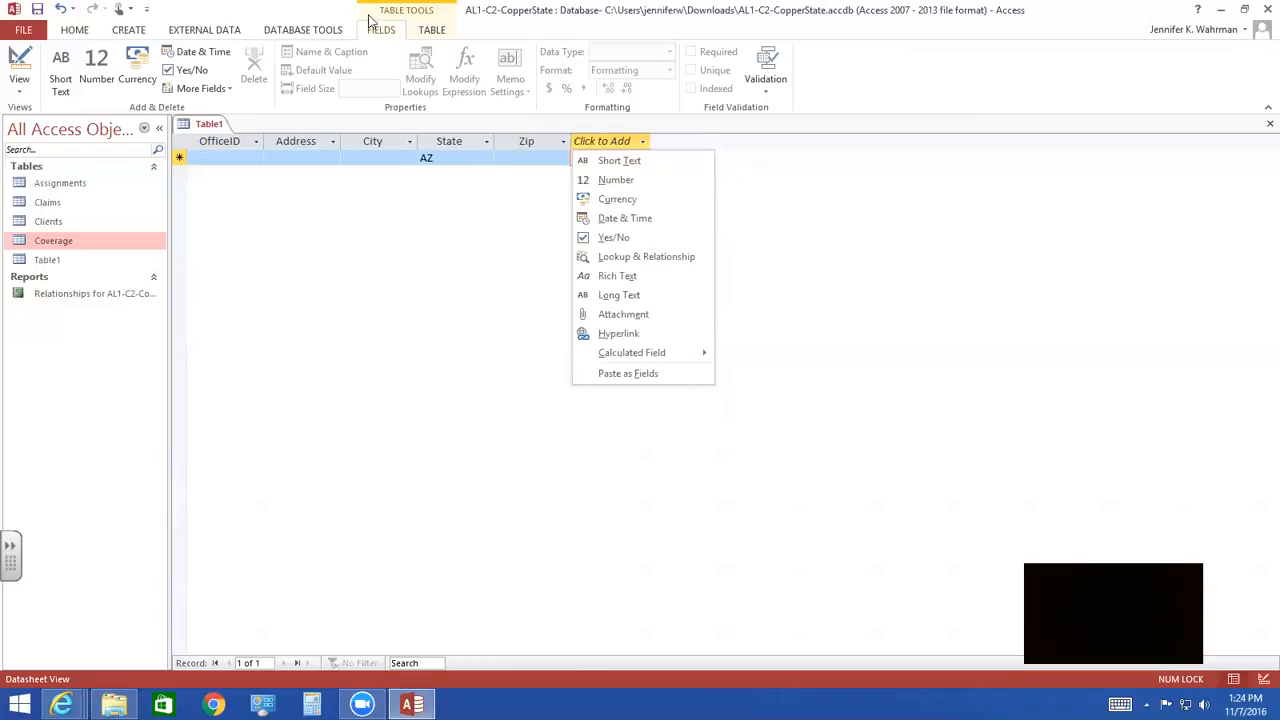
{"action": "left_click", "coordinate": [18, 64]}
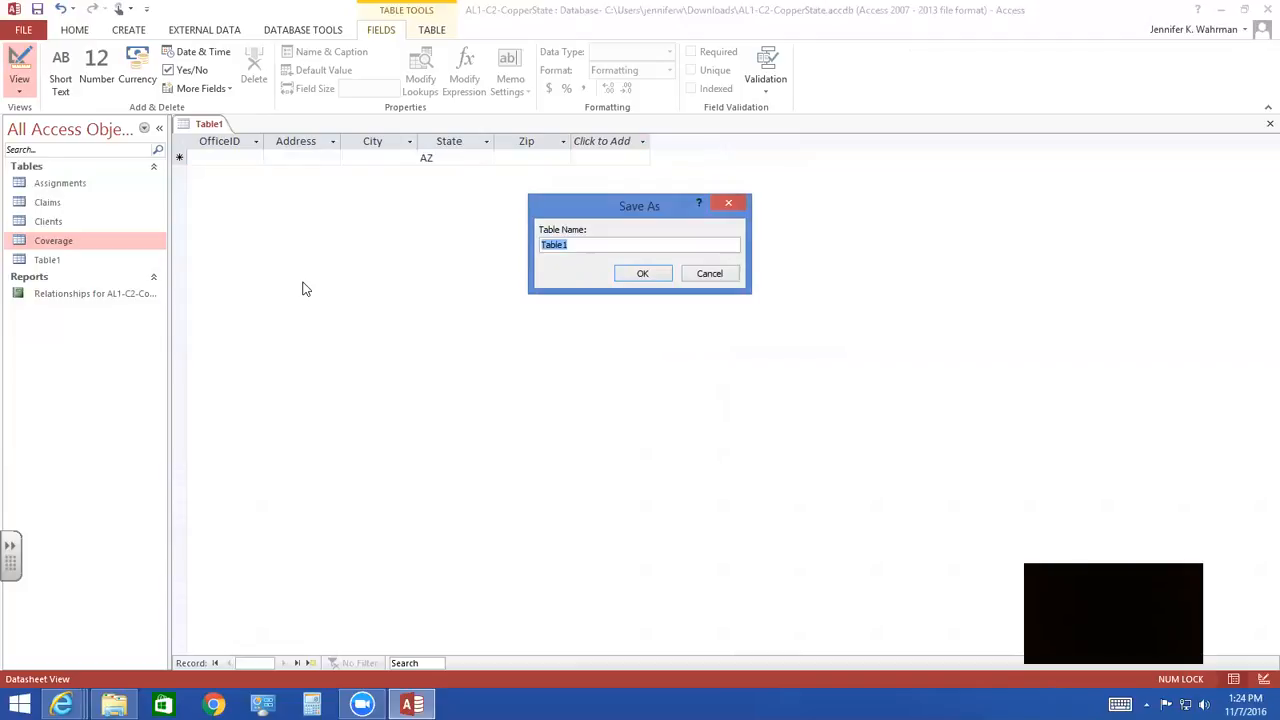
{"action": "type", "text": "Offices"}
{"action": "key", "text": "Return"}
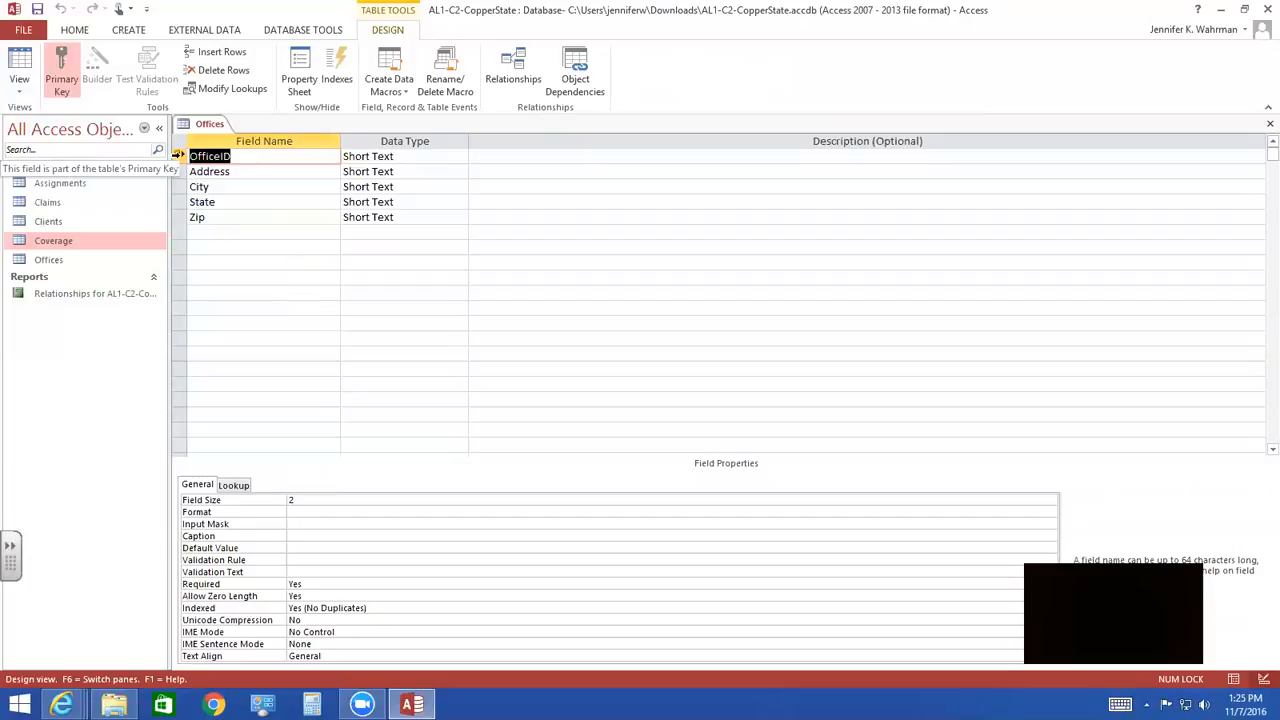
- Add a Short Text field named Telephone below Zip in the Offices table design
{"action": "left_click", "coordinate": [200, 232]}
{"action": "type", "text": "Tele"}
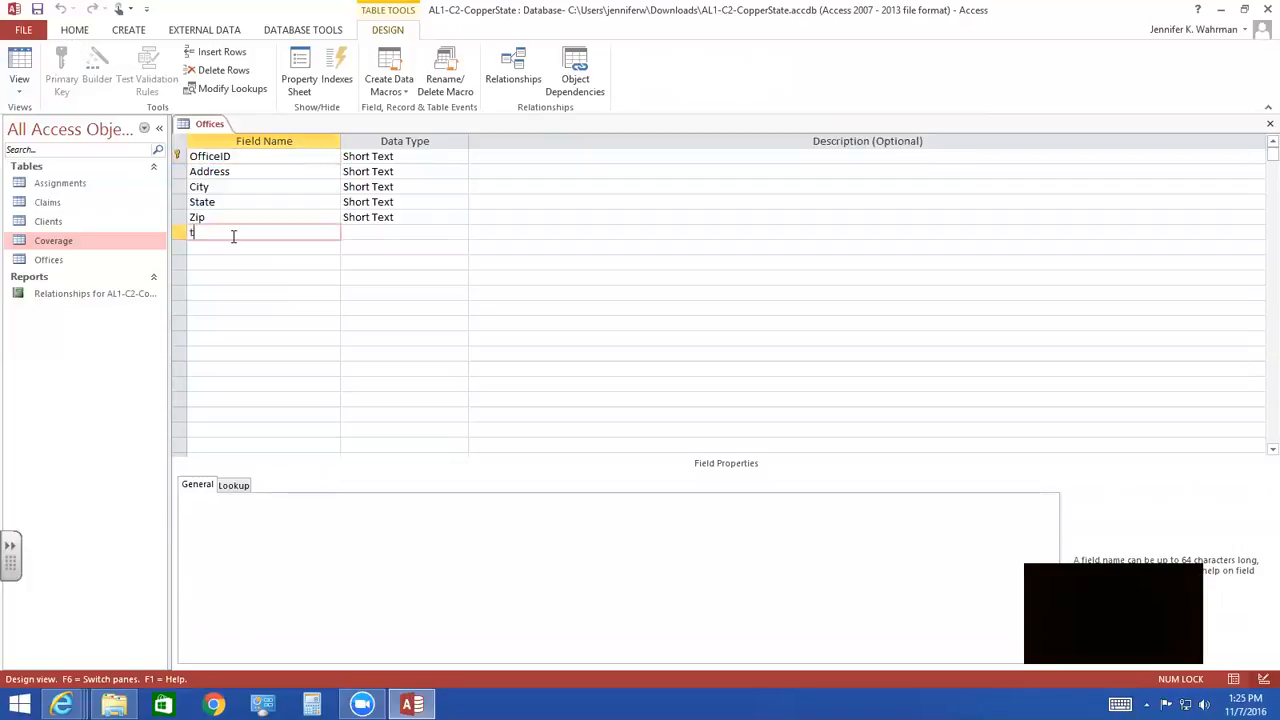
{"action": "key", "text": "BackSpace"}
{"action": "key", "text": "BackSpace"}
{"action": "key", "text": "BackSpace"}
{"action": "key", "text": "BackSpace"}
{"action": "type", "text": "Telephone"}
{"action": "key", "text": "Tab"}
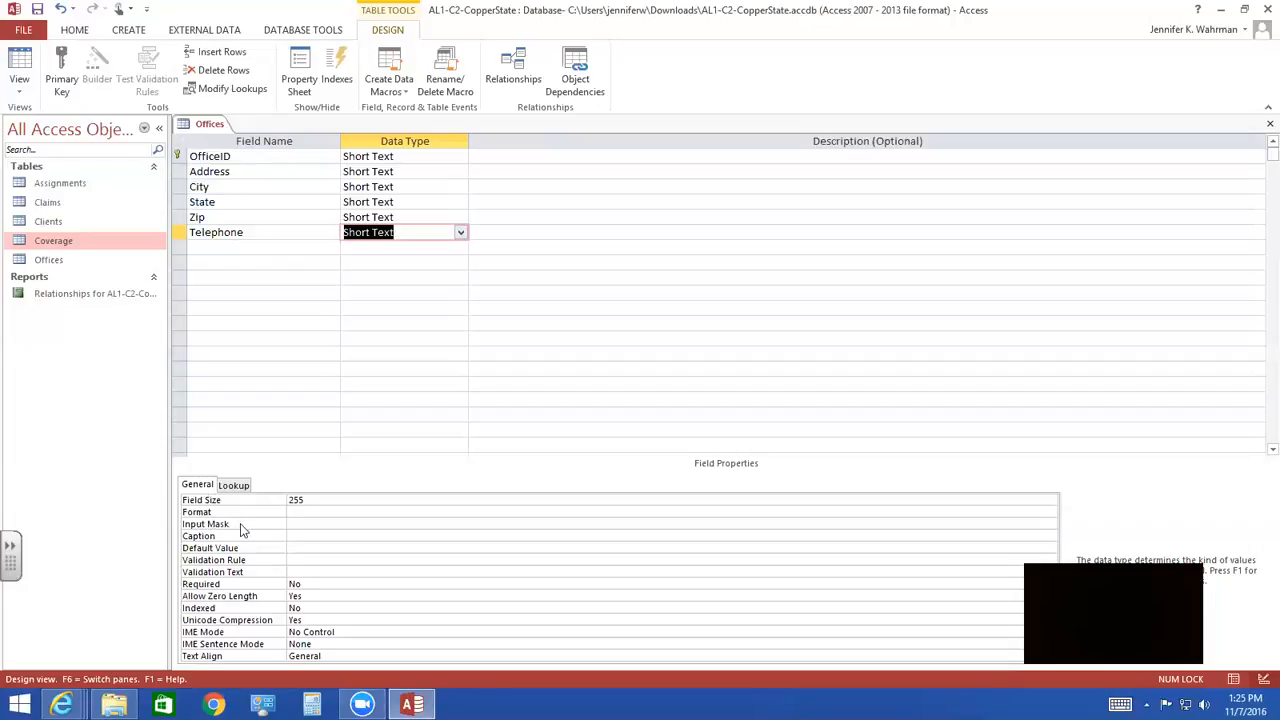
- Apply the Phone Number input mask to the Telephone field, storing the data with the symbols in the mask
{"action": "left_click", "coordinate": [292, 521]}
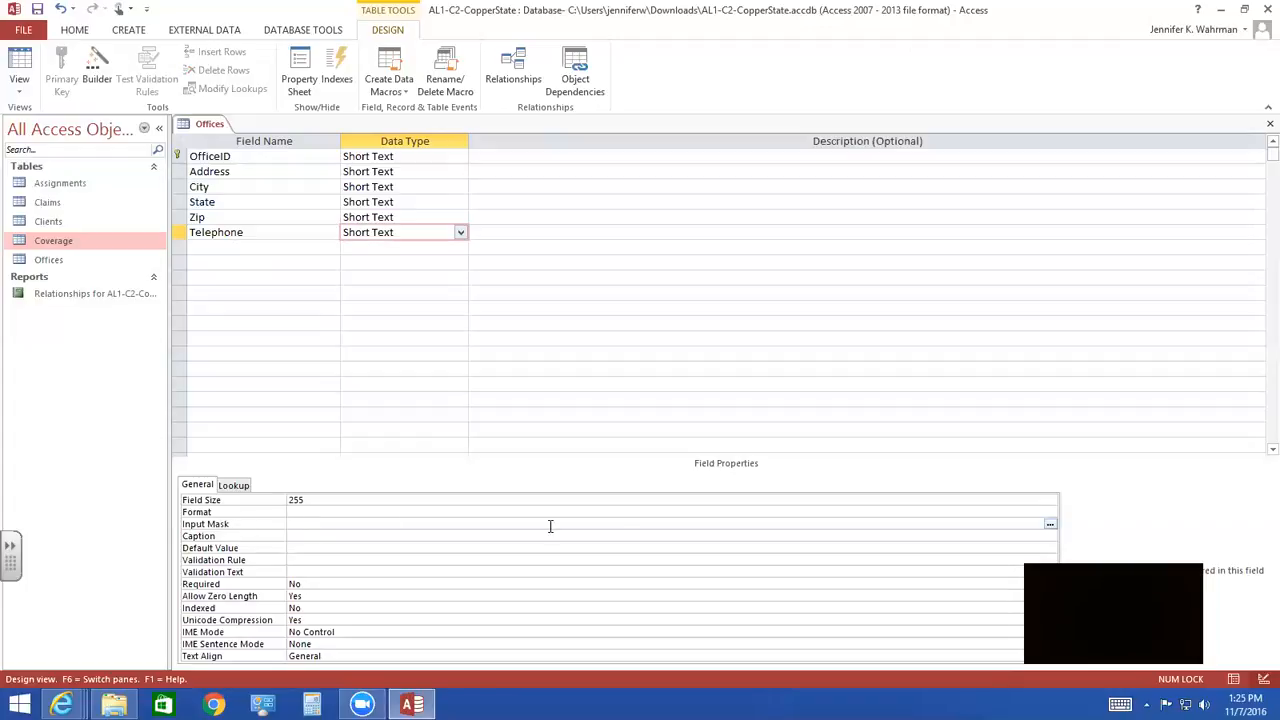
{"action": "left_click", "coordinate": [1050, 524]}
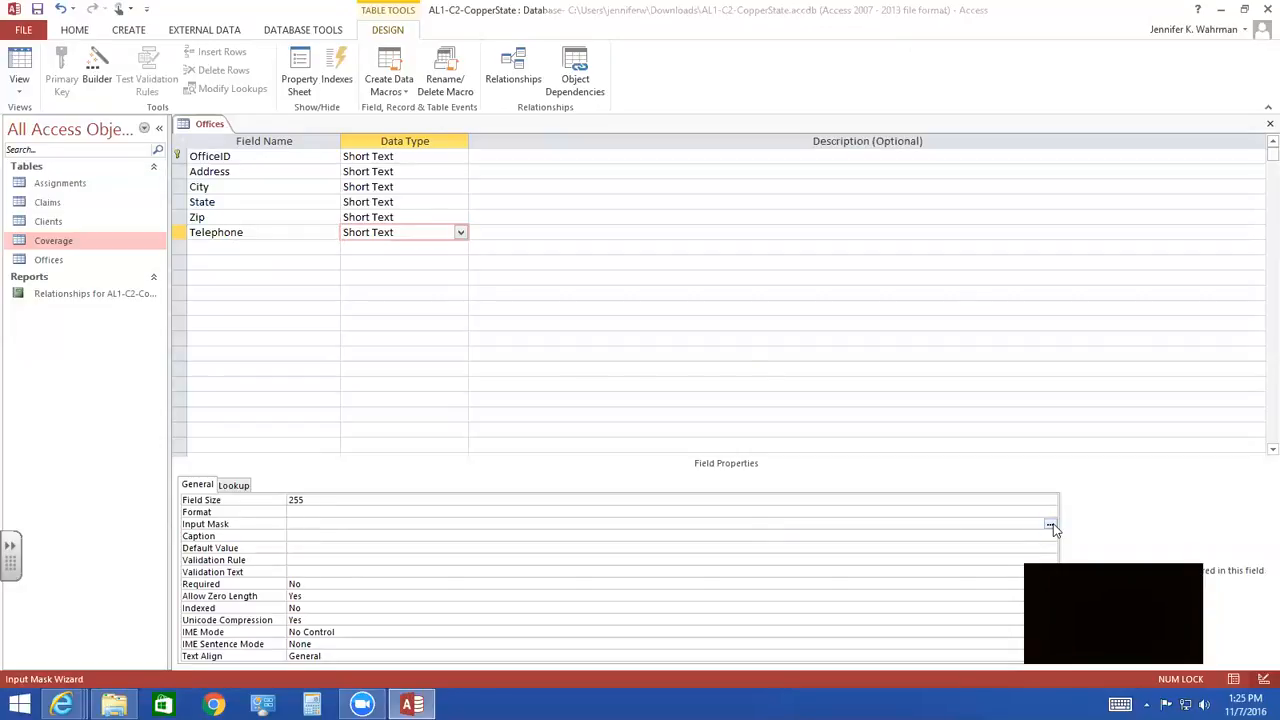
{"action": "left_click", "coordinate": [620, 397]}
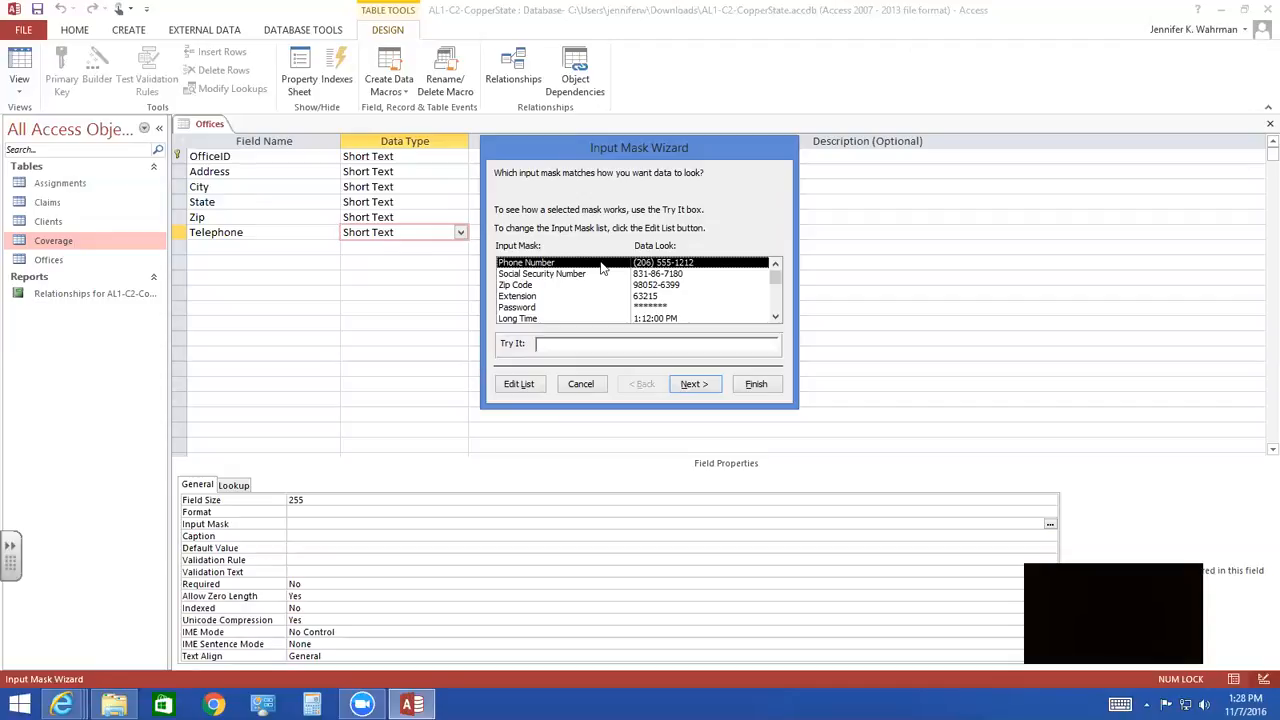
{"action": "left_click", "coordinate": [694, 384]}
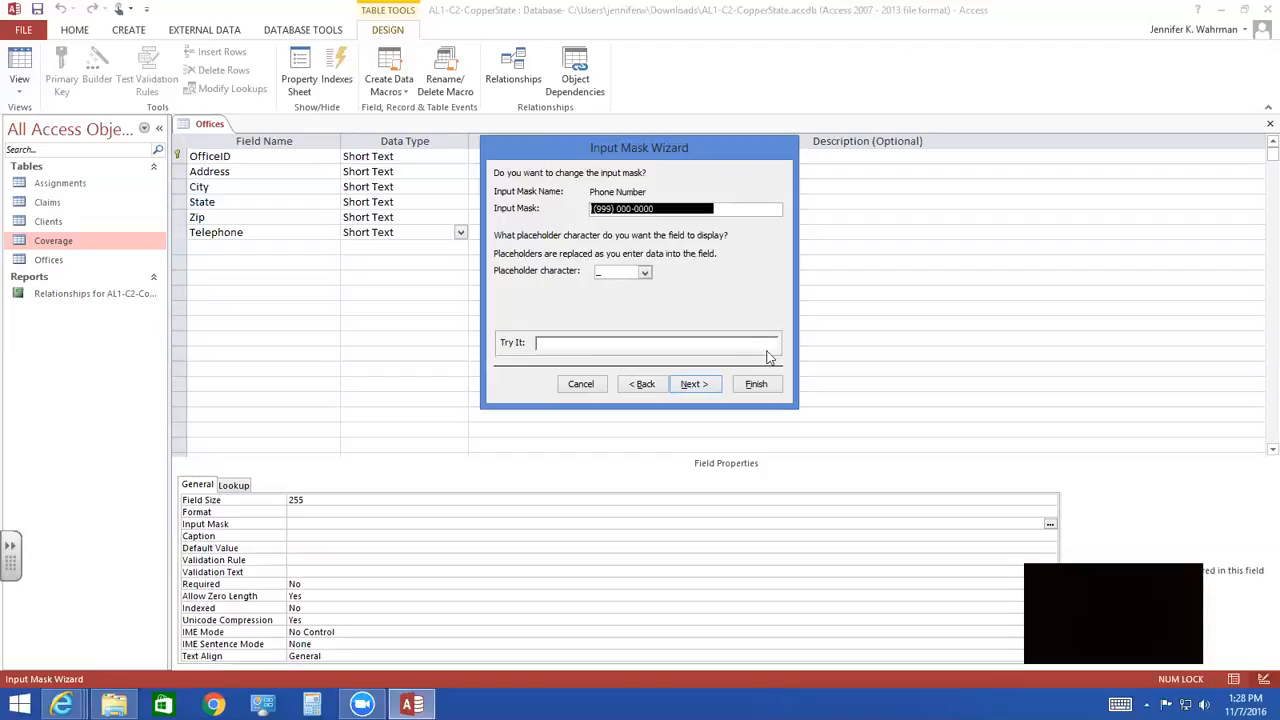
{"action": "left_click", "coordinate": [694, 385]}
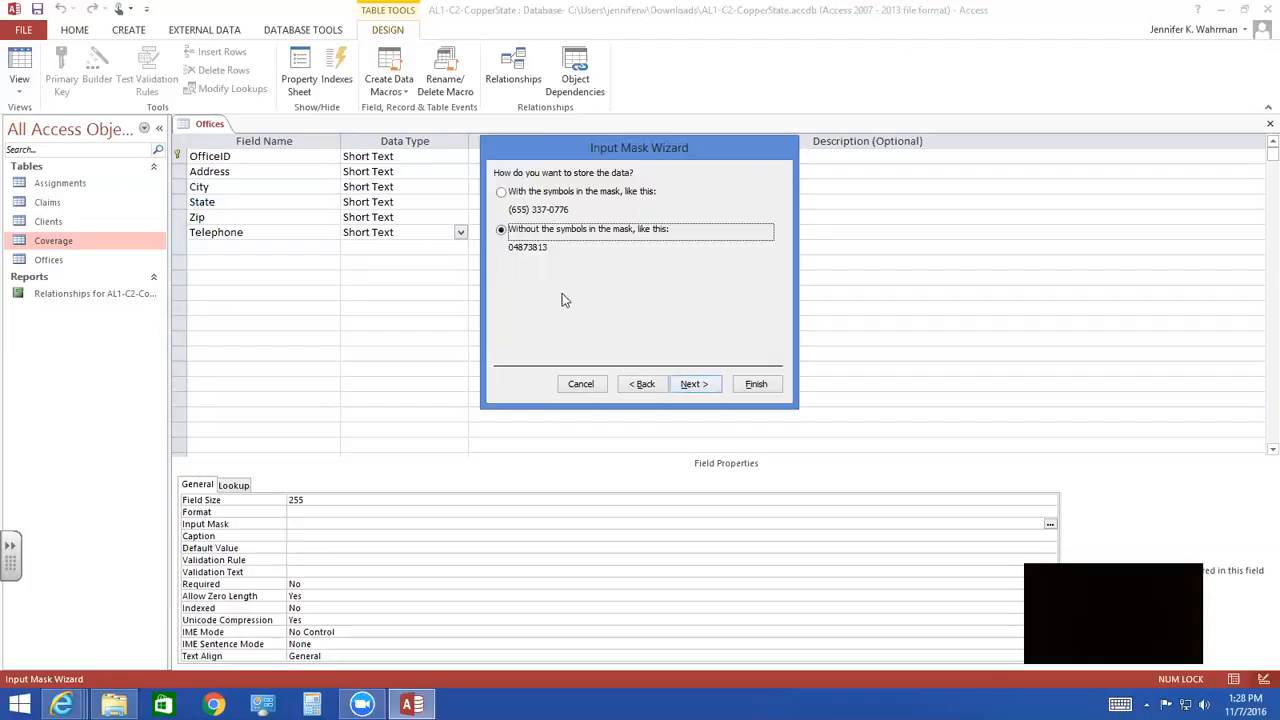
{"action": "left_click", "coordinate": [501, 194]}
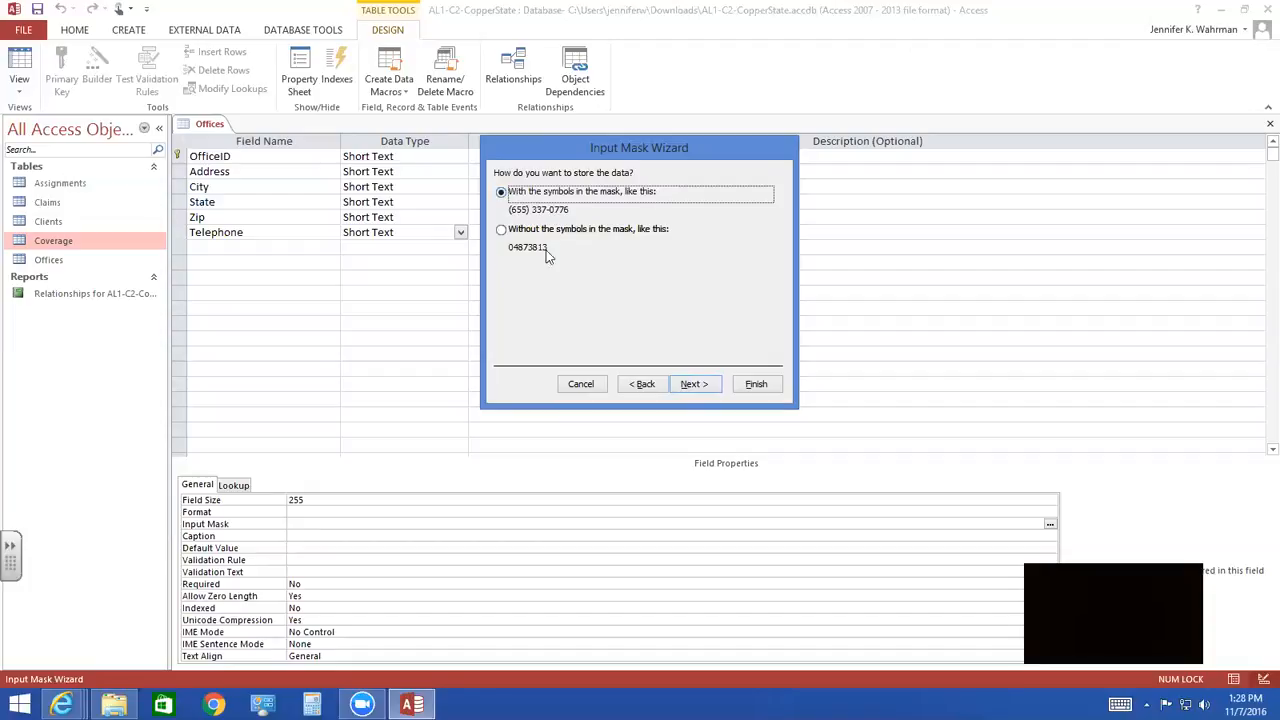
{"action": "left_click", "coordinate": [695, 385]}
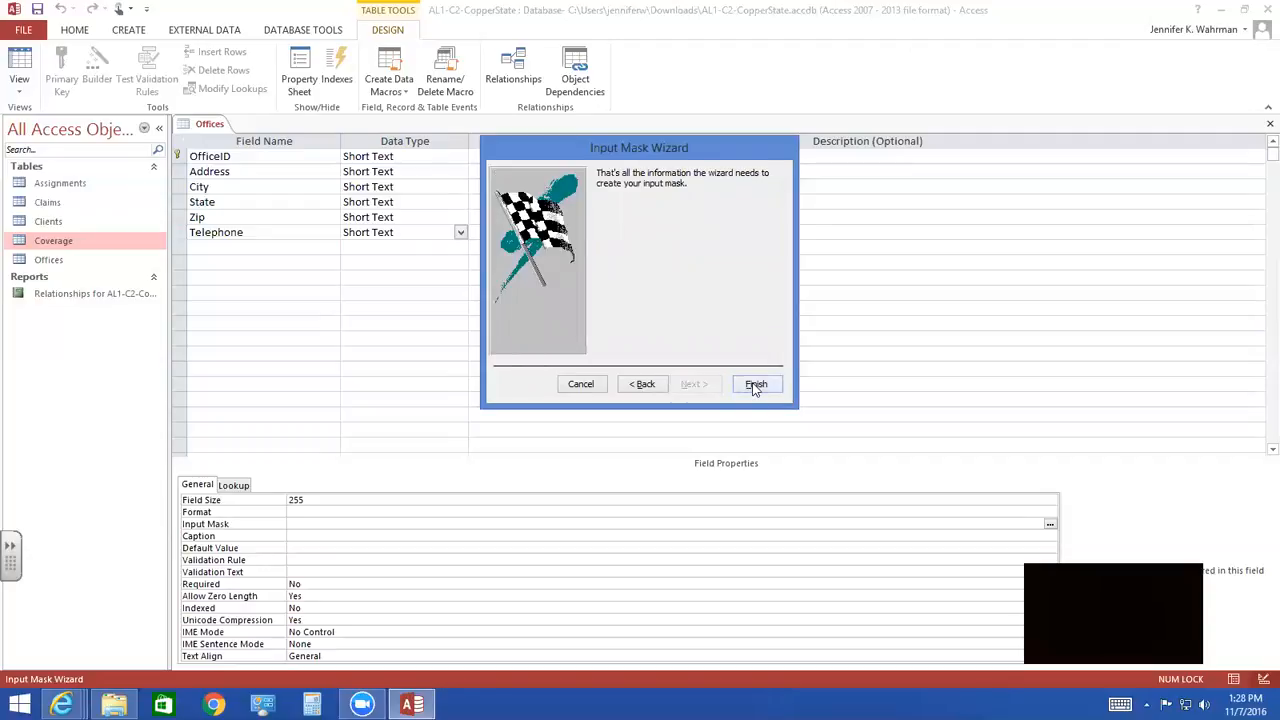
{"action": "left_click", "coordinate": [755, 385]}
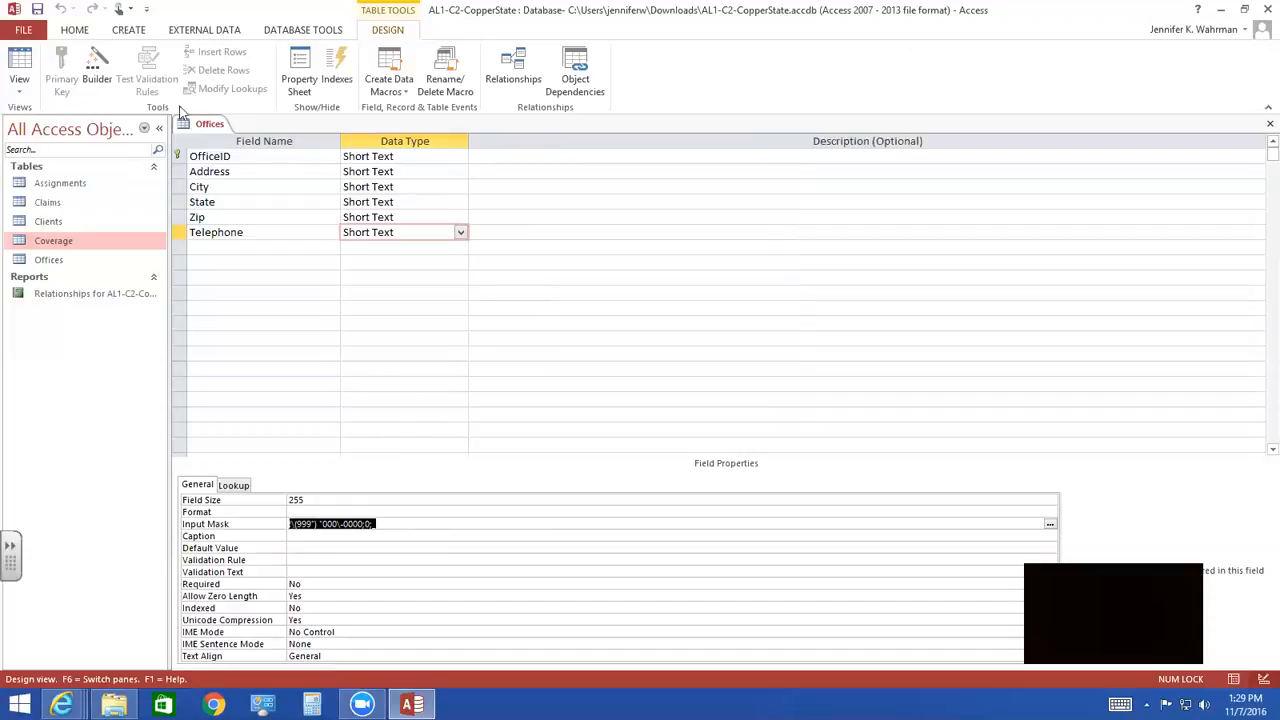
- Save the Offices table design and switch to Datasheet view
{"action": "left_click", "coordinate": [18, 66]}
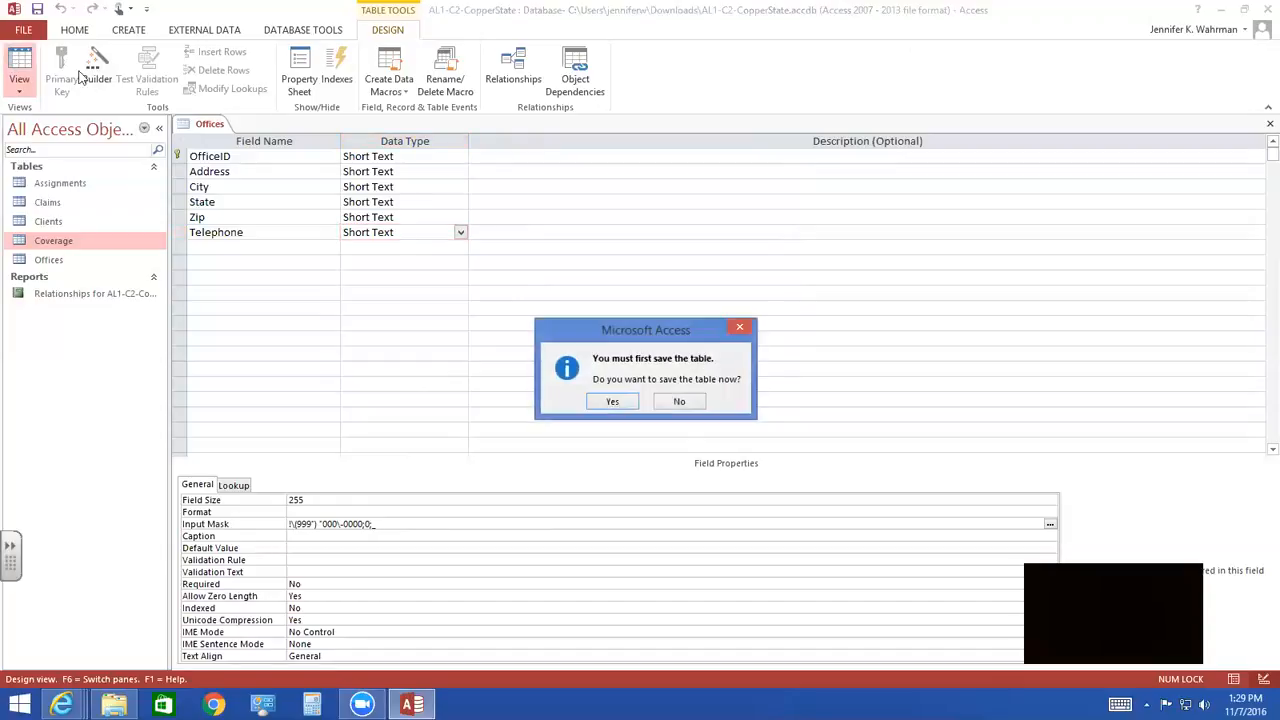
{"action": "left_click", "coordinate": [610, 403]}
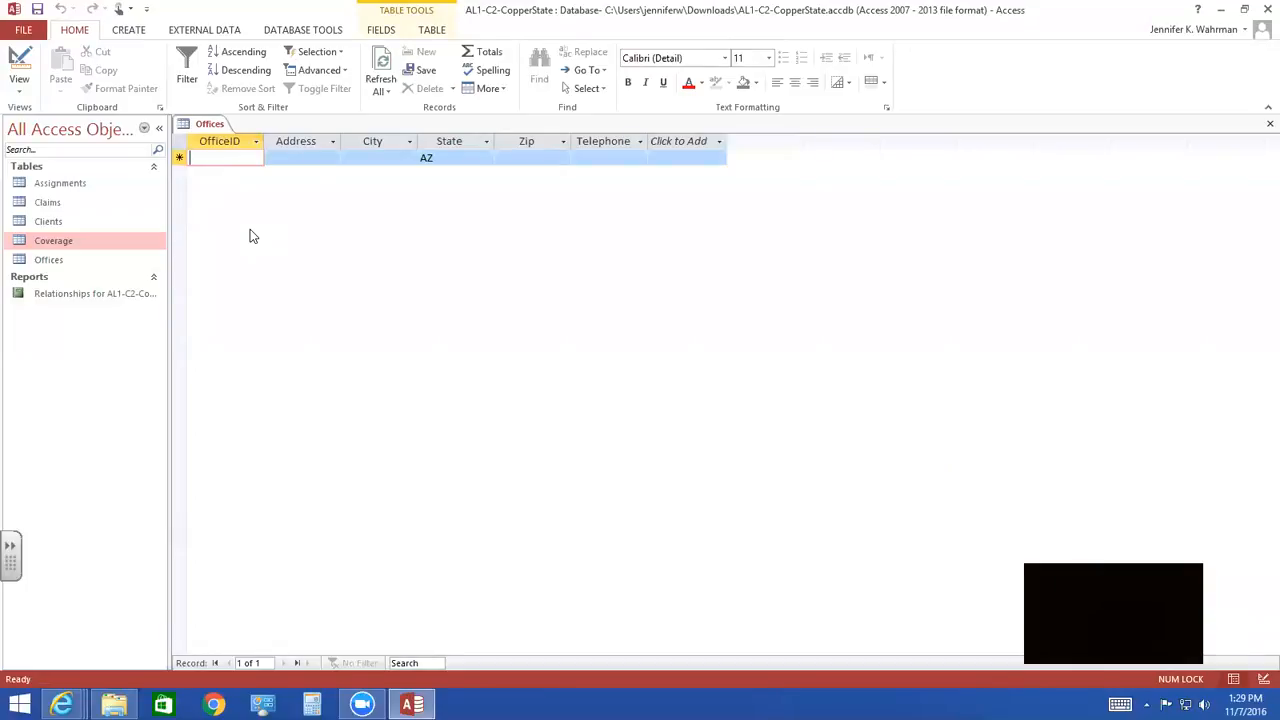
- Start the record for OfficeID GN with its street address and the city Glendale, widening the Address column to fit its contents
{"action": "type", "text": "GN"}
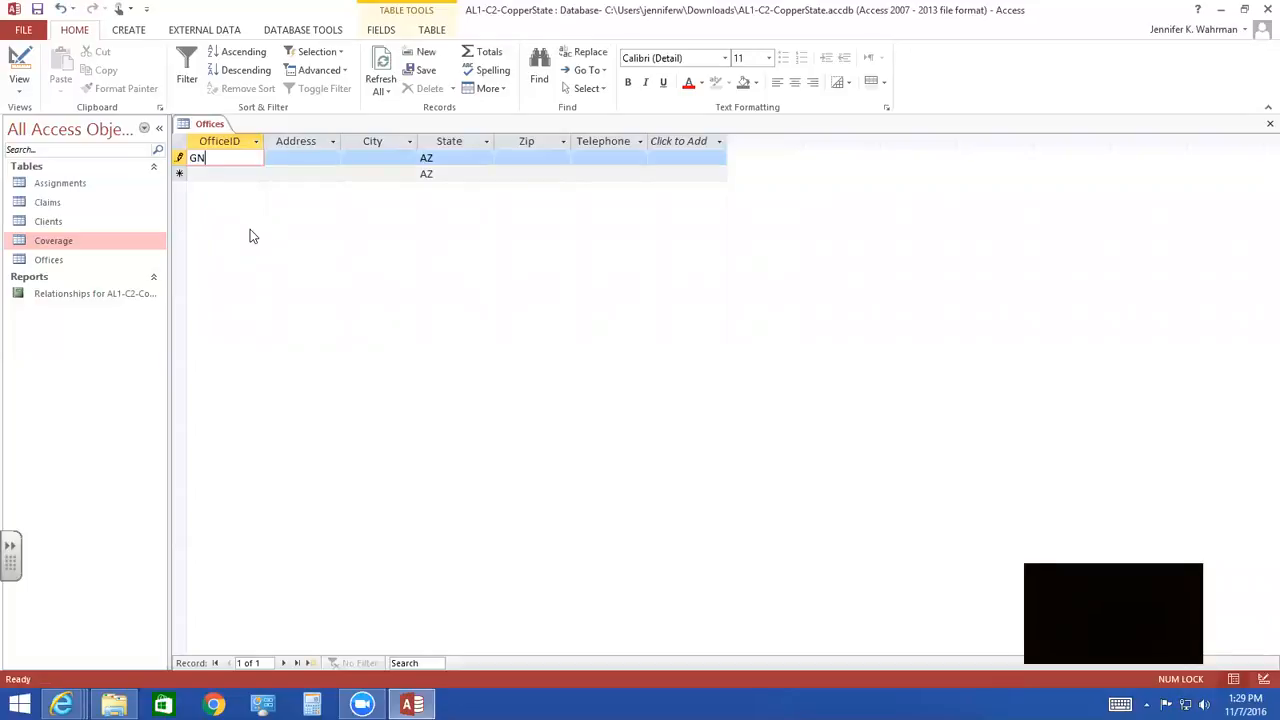
{"action": "key", "text": "Tab"}
{"action": "type", "text": "North"}
{"action": "type", "text": " 51st"}
{"action": "type", "text": " Avenue"}
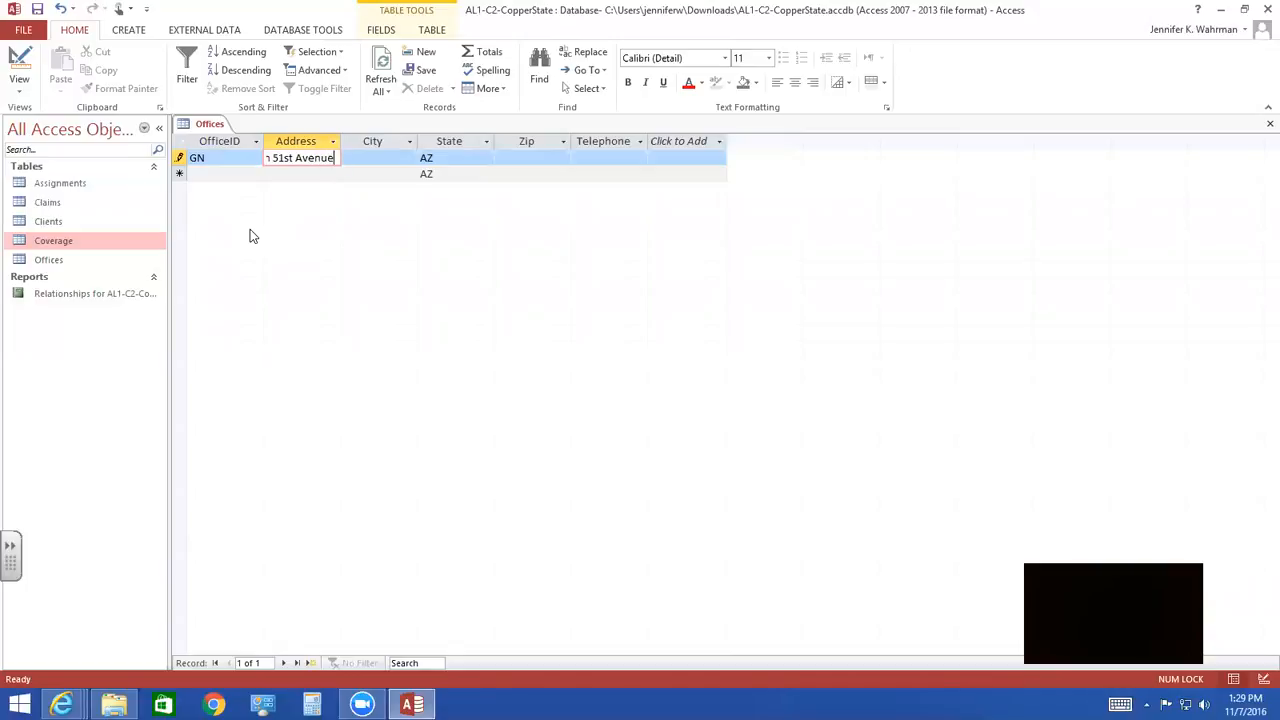
{"action": "double_click", "coordinate": [342, 141]}
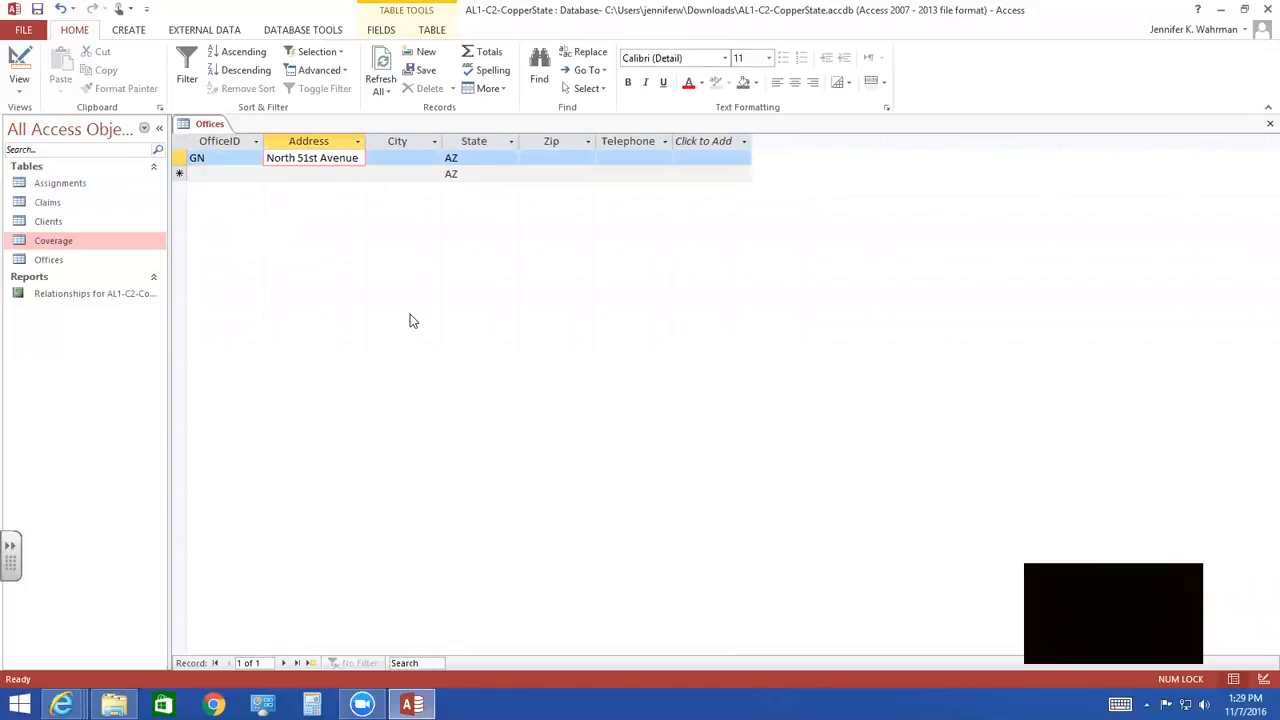
{"action": "key", "text": "Tab"}
{"action": "type", "text": "Glendale"}
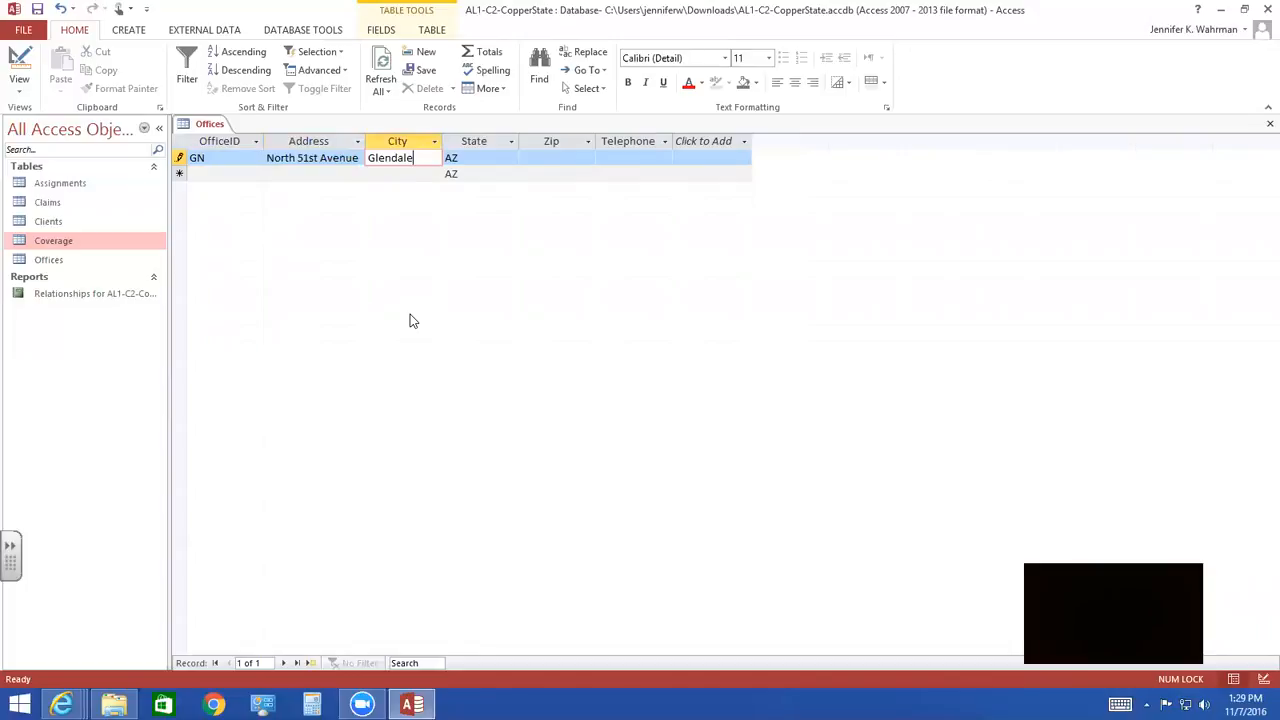
{"action": "key", "text": "Tab"}
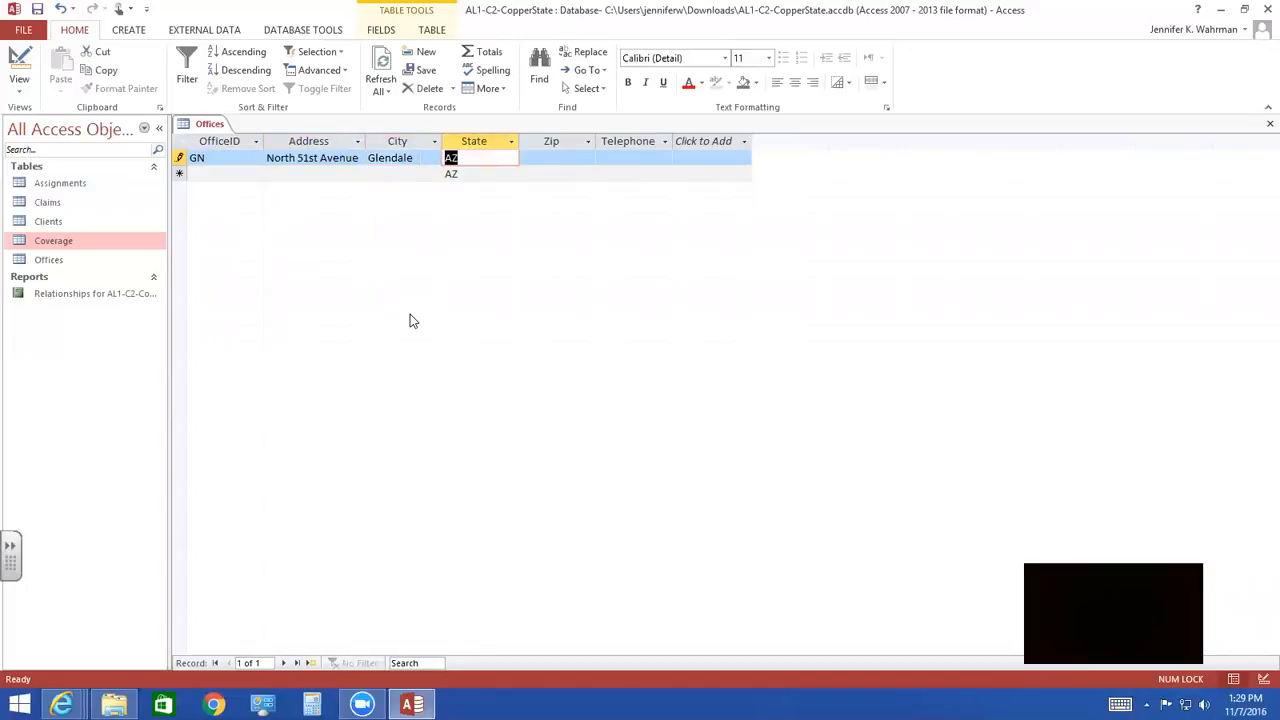
{"action": "key", "text": "Tab"}
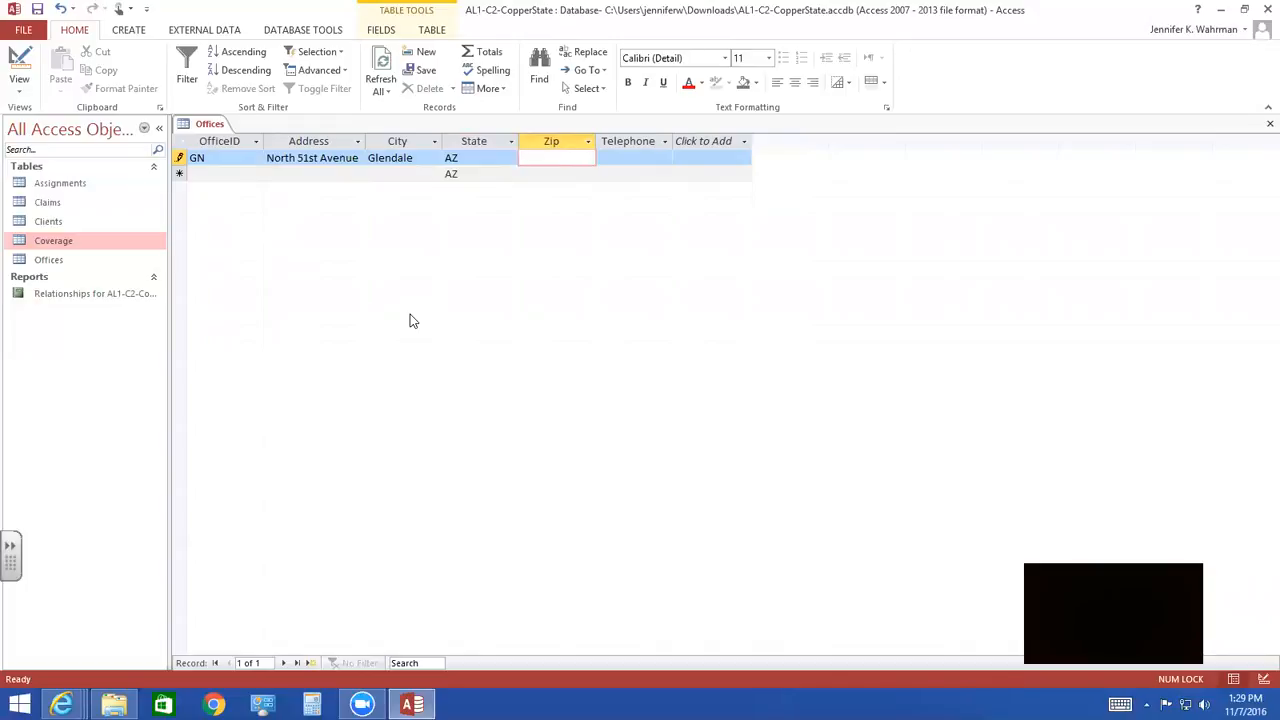
{"action": "left_click", "coordinate": [325, 142]}
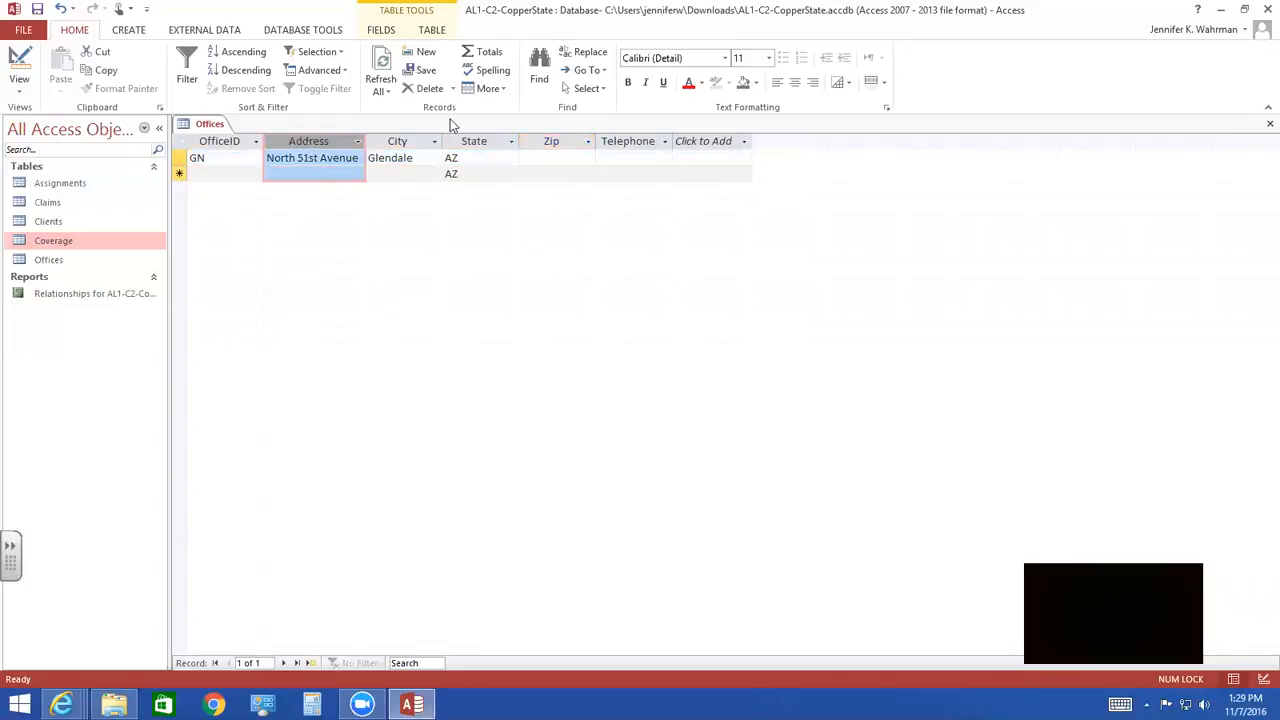
{"action": "left_click", "coordinate": [384, 30]}
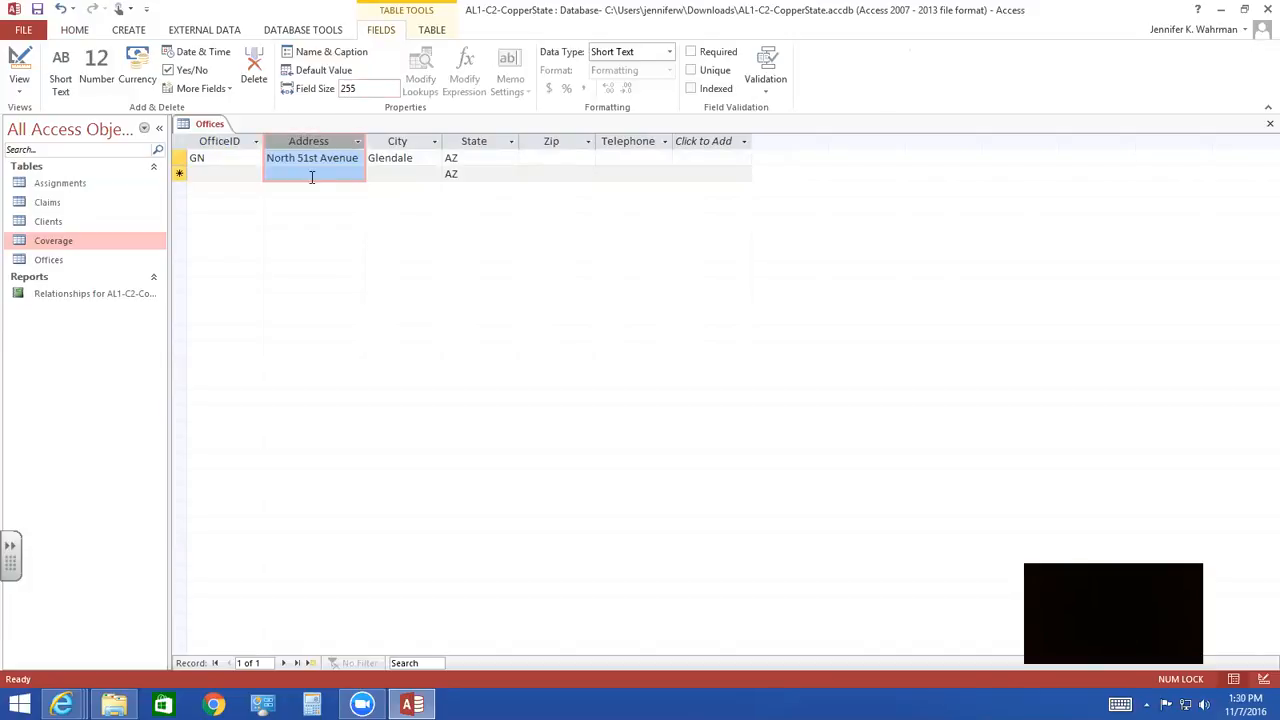
- Complete the GN office record with its zip code and telephone number, keeping the default state
{"action": "left_click", "coordinate": [463, 158]}
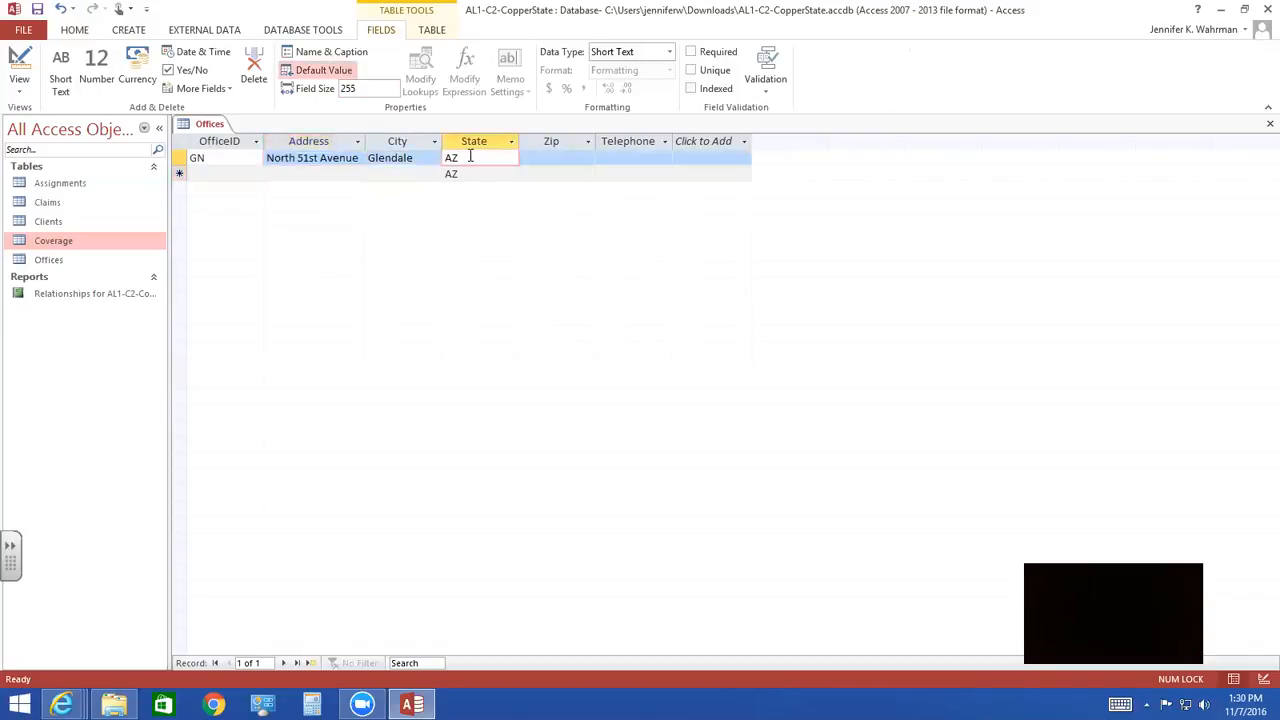
{"action": "key", "text": "Tab"}
{"action": "type", "text": "85305"}
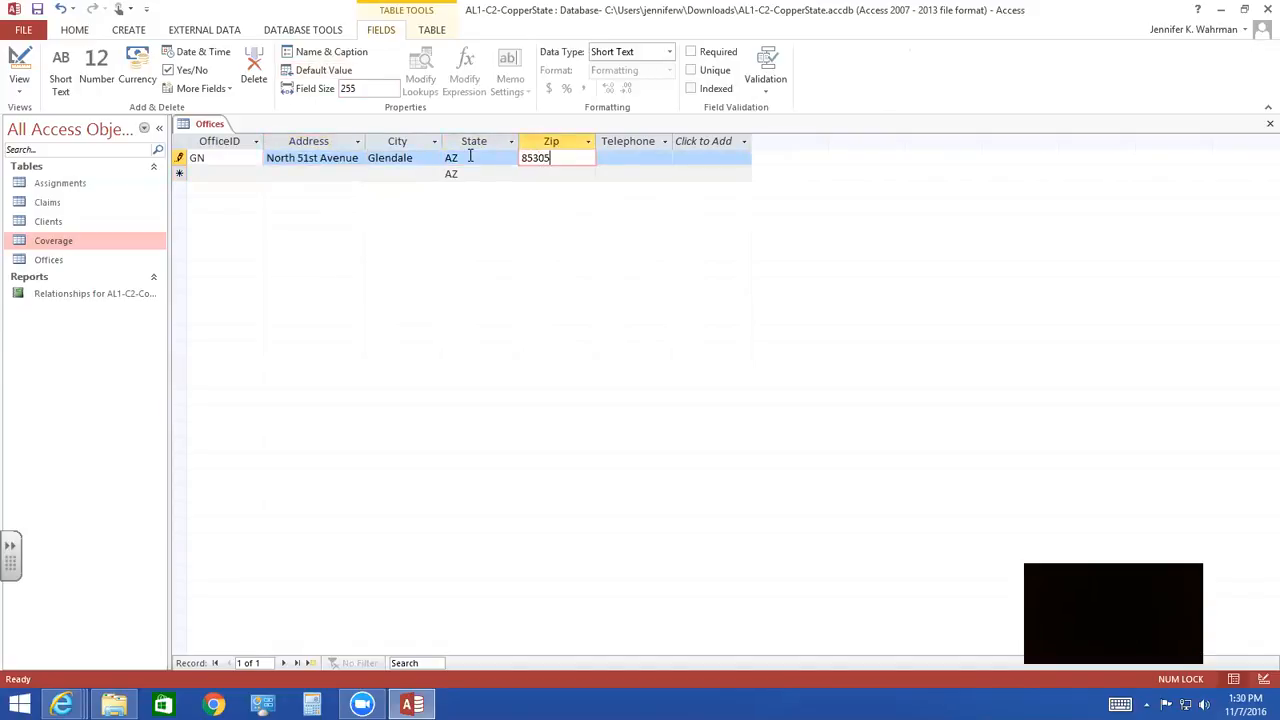
{"action": "key", "text": "Tab"}
{"action": "type", "text": "653) 555-8800"}
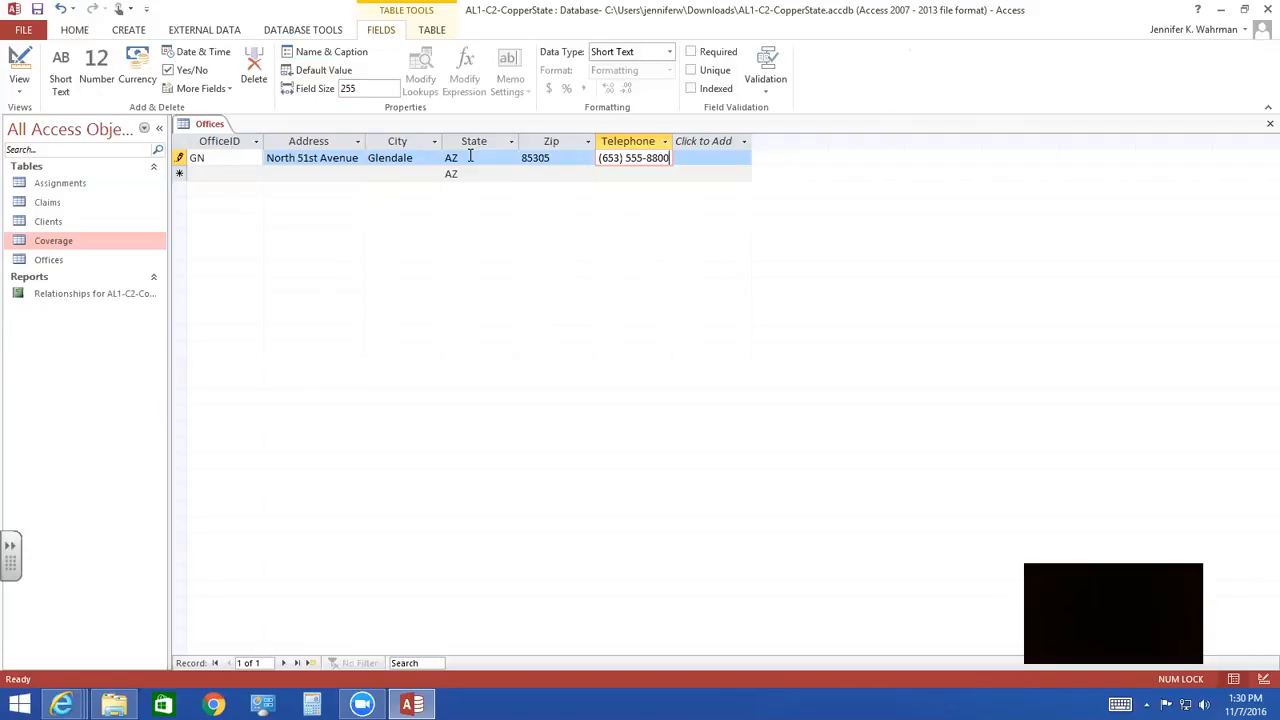
{"action": "key", "text": "Tab"}
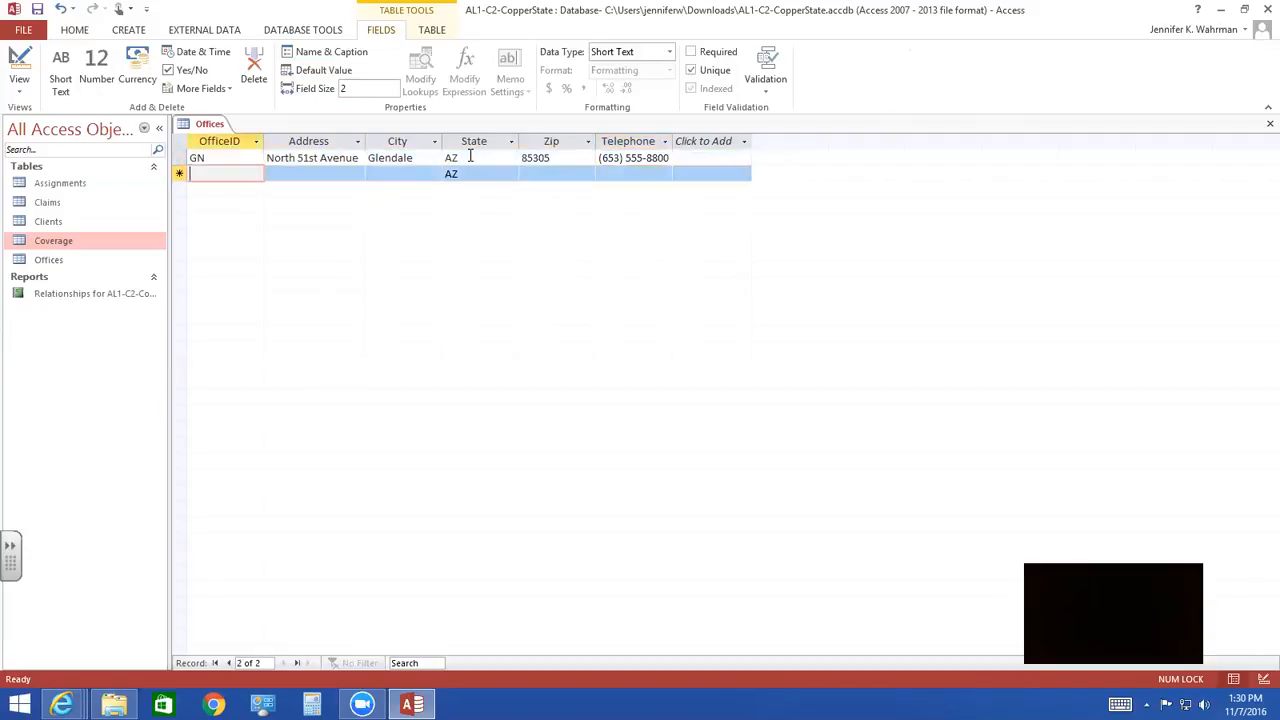
- Add the record for OfficeID GW in Glendale with its street address, zip code and telephone number, keeping the default state
{"action": "type", "text": "GW"}
{"action": "key", "text": "Tab"}
{"action": "type", "text": "West Bell Road"}
{"action": "key", "text": "Tab"}
{"action": "type", "text": "Glendale"}
{"action": "key", "text": "Tab"}
{"action": "key", "text": "Tab"}
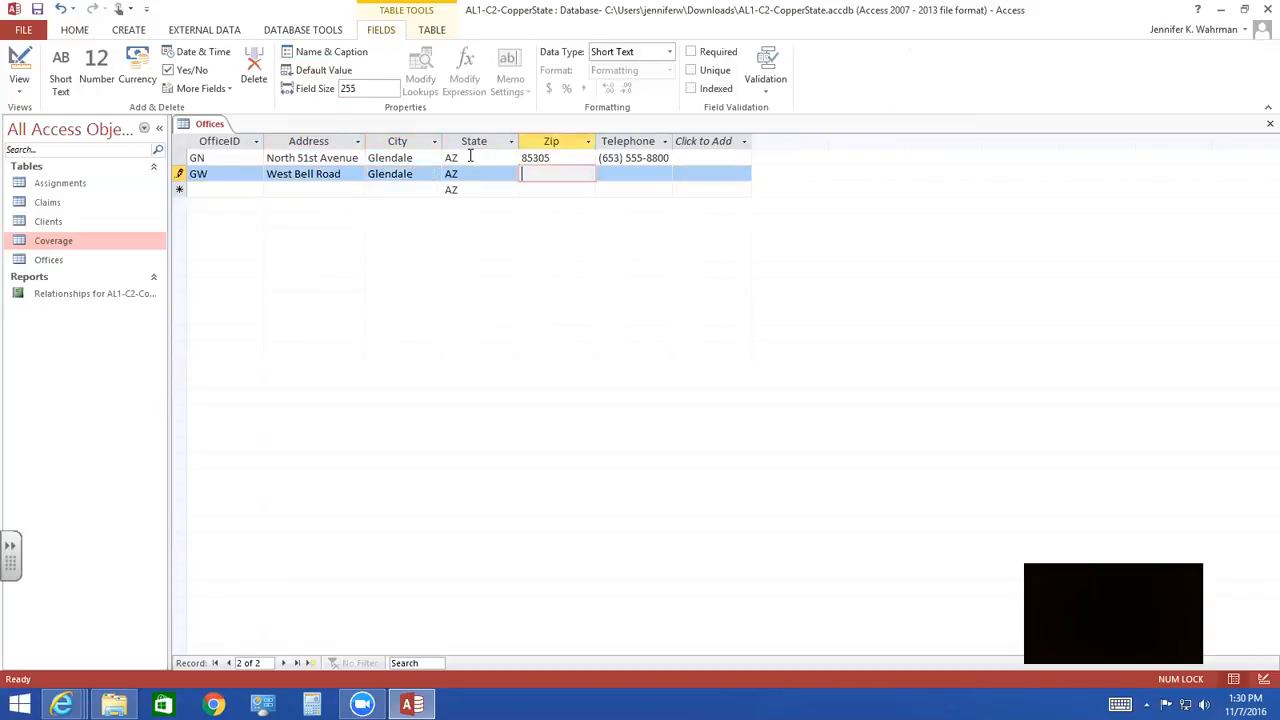
{"action": "type", "text": "85312"}
{"action": "key", "text": "Tab"}
{"action": "type", "text": "623) 555-4300"}
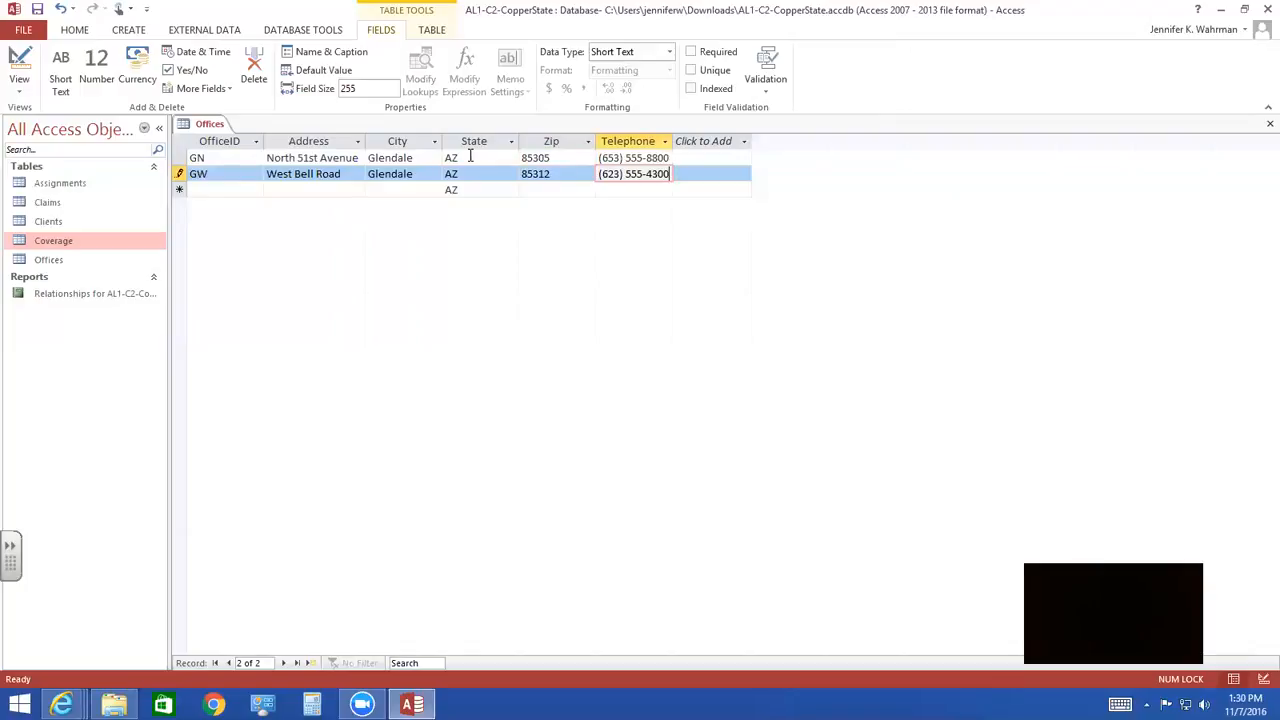
{"action": "key", "text": "Tab"}
- Start the record for OfficeID PG with its street address and the city Phoenix, keeping the default state
{"action": "type", "text": "PG"}
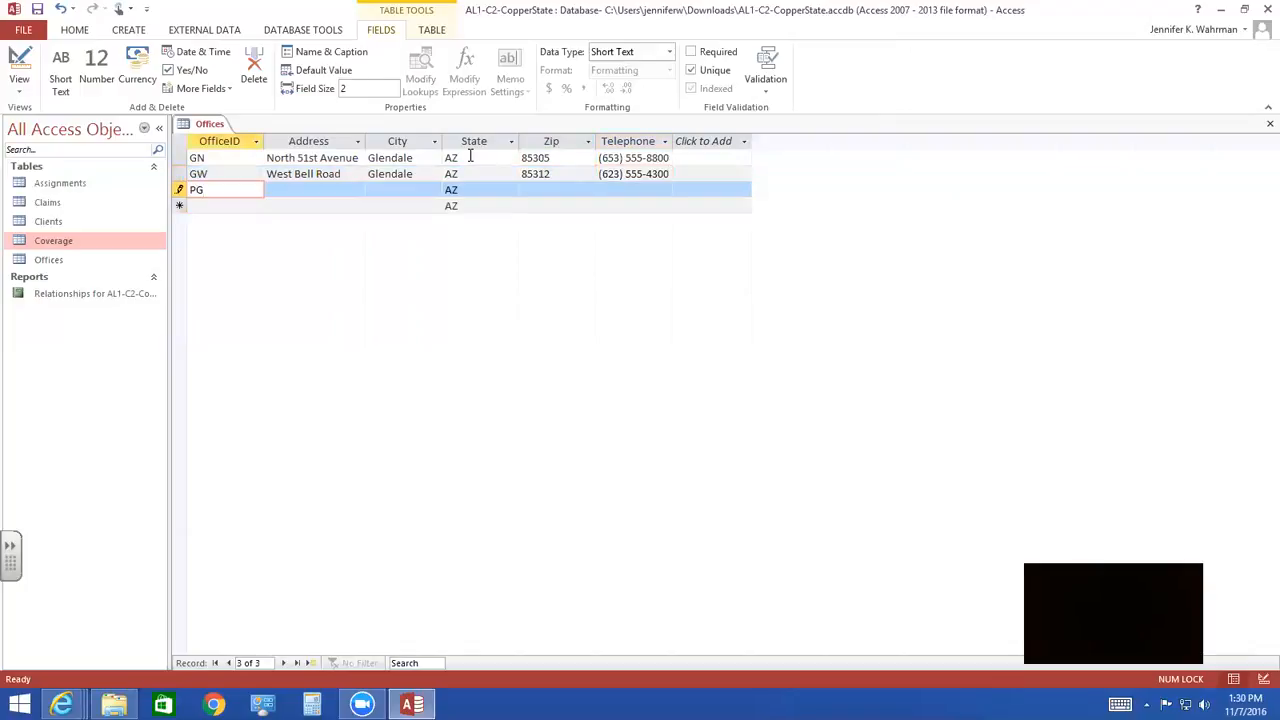
{"action": "key", "text": "Tab"}
{"action": "type", "text": "Grant "}
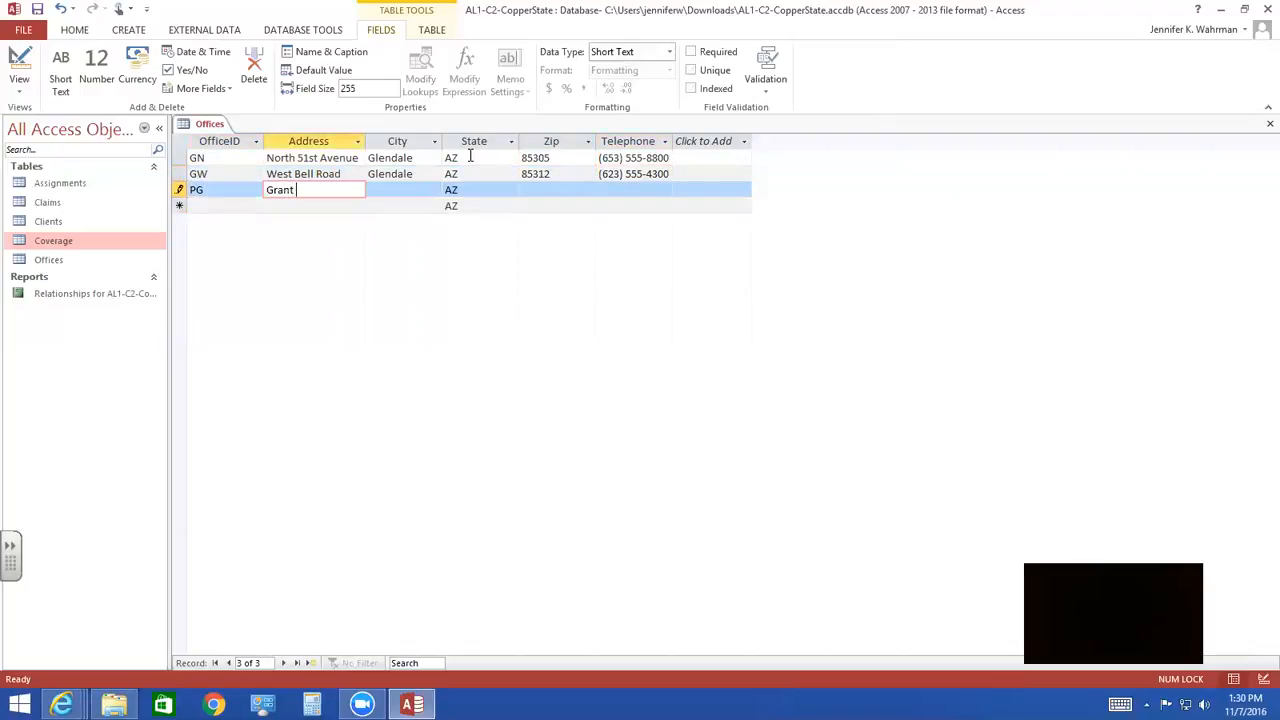
{"action": "type", "text": "Street West"}
{"action": "key", "text": "Tab"}
{"action": "type", "text": "Pheoni"}
{"action": "key", "text": "BackSpace"}
{"action": "key", "text": "BackSpace"}
{"action": "key", "text": "BackSpace"}
{"action": "key", "text": "BackSpace"}
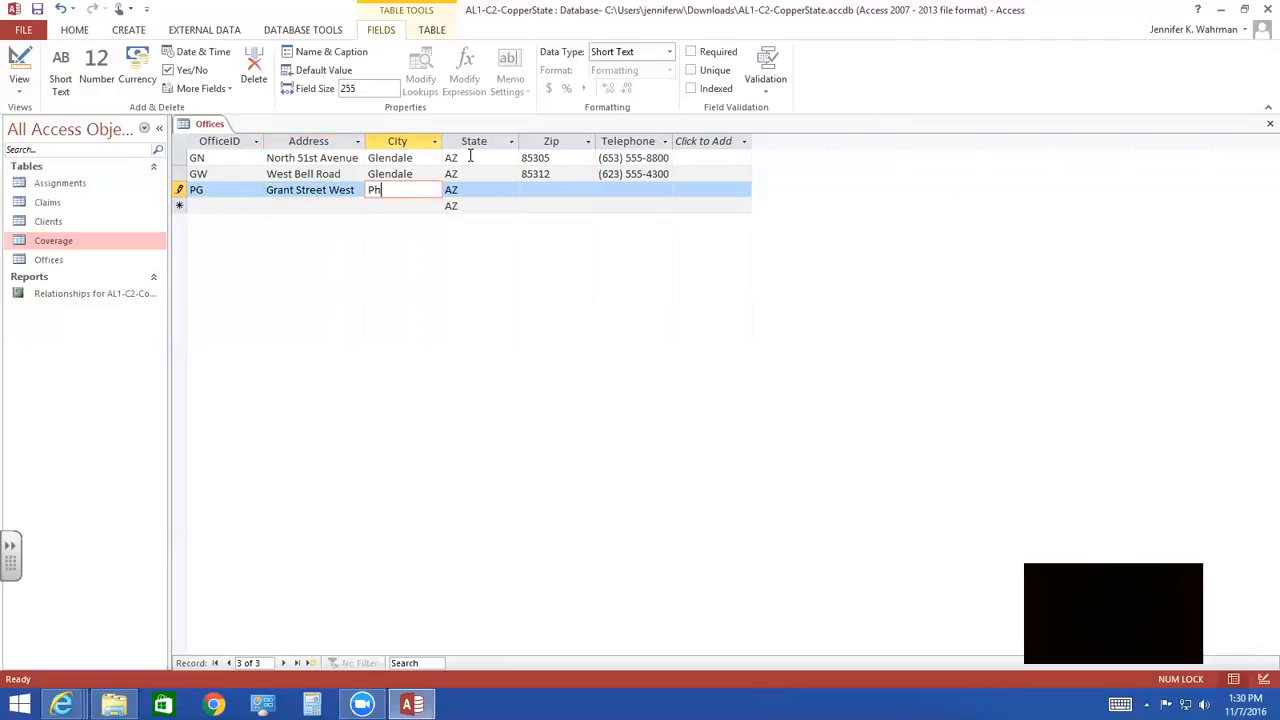
{"action": "type", "text": "oenix"}
{"action": "key", "text": "Tab"}
- Complete the PG office record with its zip code and telephone number
{"action": "key", "text": "Tab"}
{"action": "type", "text": "85003"}
{"action": "key", "text": "Tab"}
{"action": "type", "text": "602) 555-"}
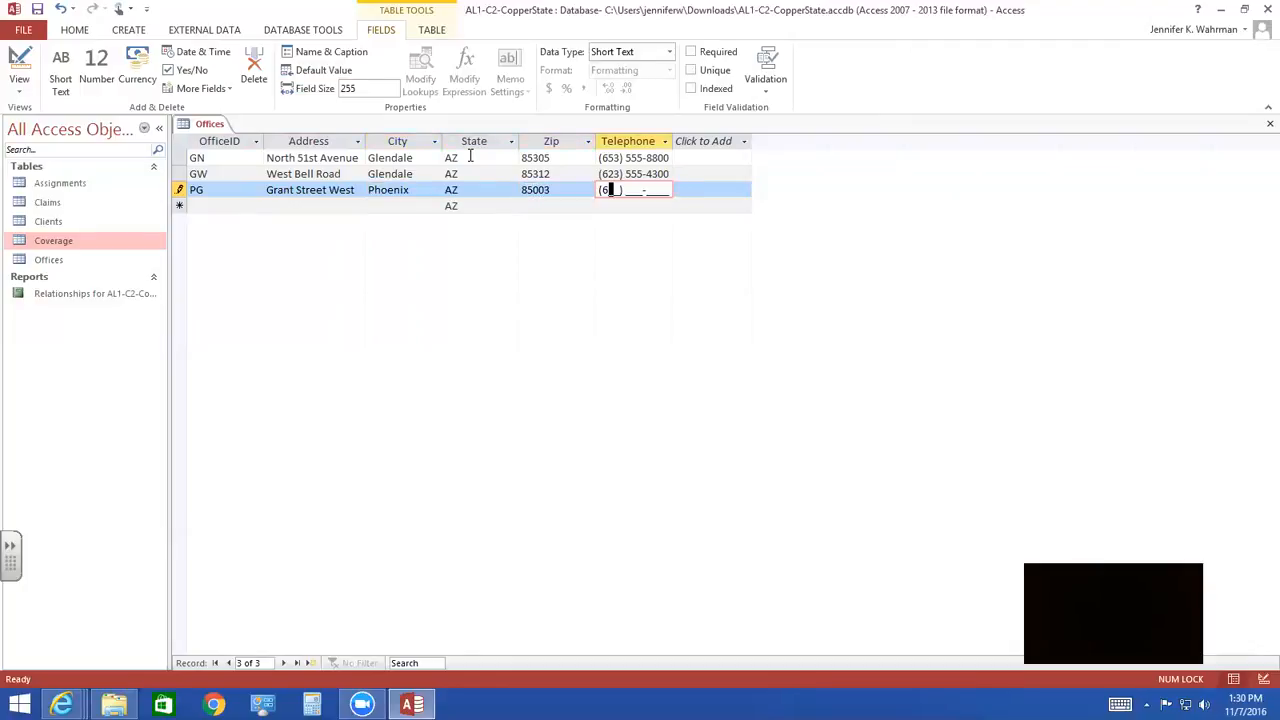
{"action": "type", "text": "6200"}
{"action": "key", "text": "Tab"}
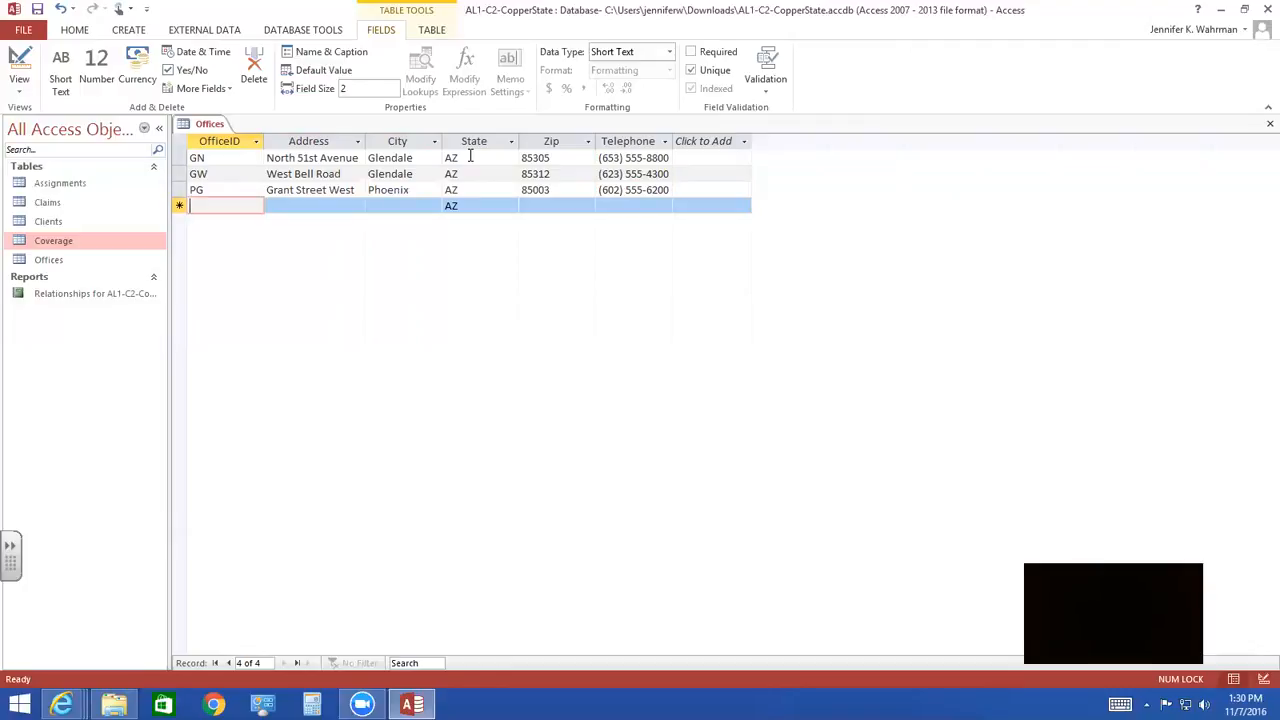
- Add the record for OfficeID PM in Phoenix with its street address, zip code and telephone number, keeping the default state
{"action": "type", "text": "PM"}
{"action": "key", "text": "Tab"}
{"action": "type", "text": "McDowell Road"}
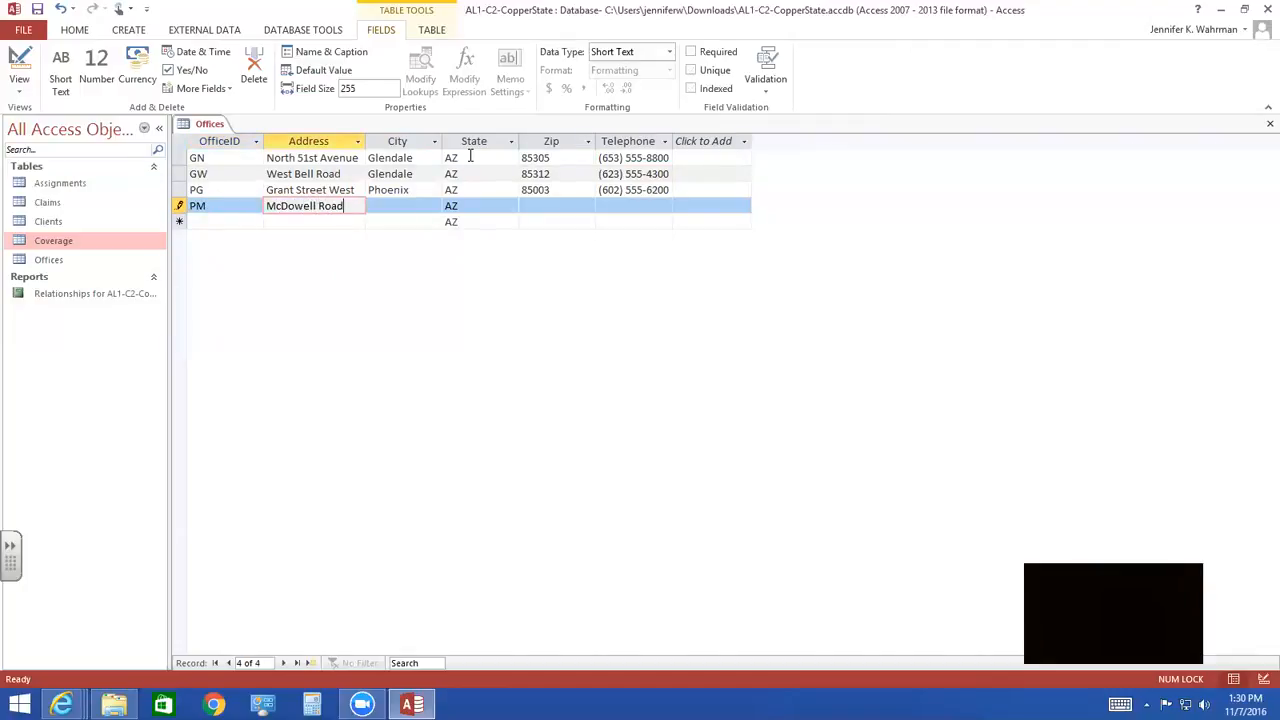
{"action": "key", "text": "Tab"}
{"action": "type", "text": "Phoenix"}
{"action": "key", "text": "Tab"}
{"action": "key", "text": "Tab"}
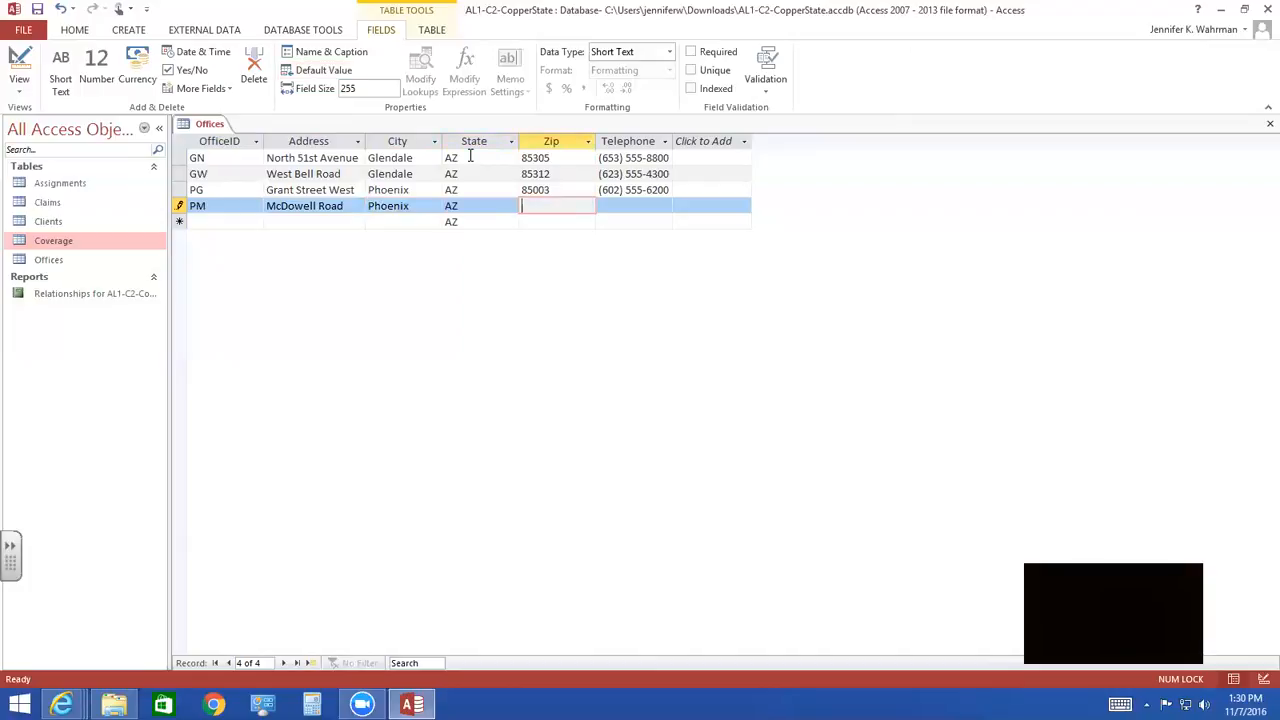
{"action": "type", "text": "85012"}
{"action": "key", "text": "Tab"}
{"action": "type", "text": "602) 555-3800"}
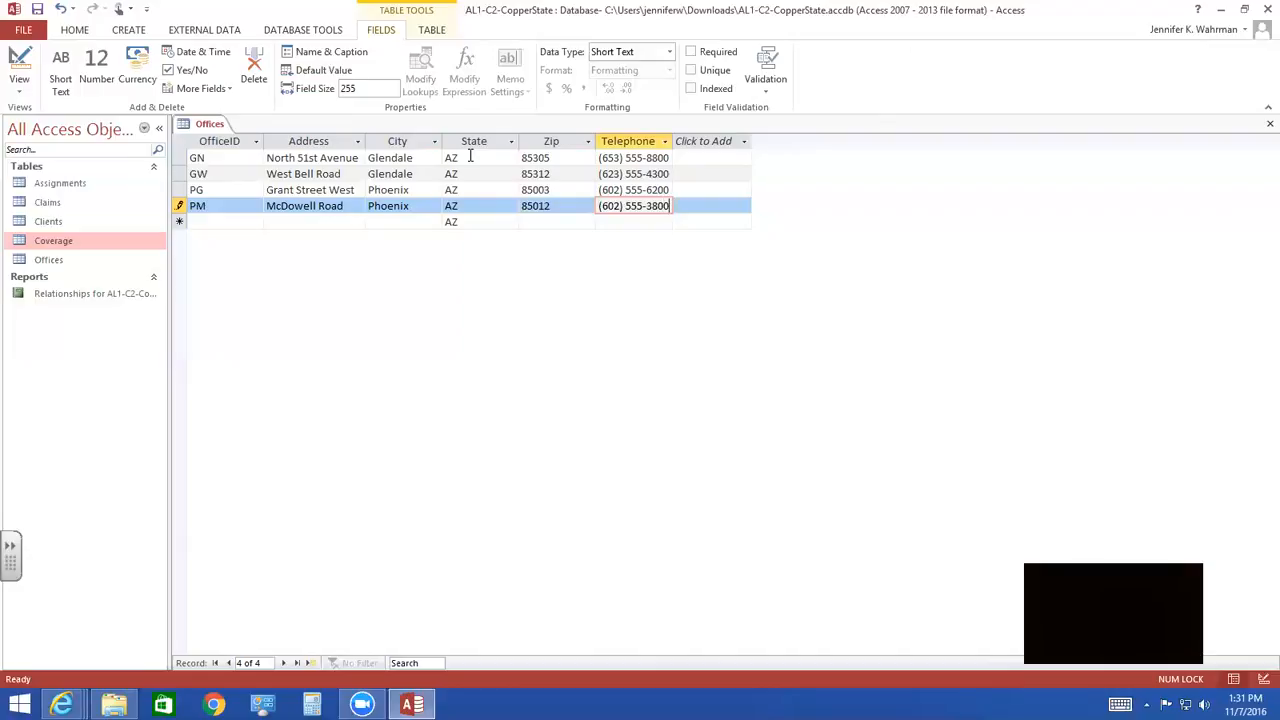
{"action": "key", "text": "Tab"}
- Start the record for OfficeID SE with its street address and the city Scottsdale, keeping the default state
{"action": "type", "text": "SE"}
{"action": "key", "text": "Tab"}
{"action": "type", "text": "East Thomas Road"}
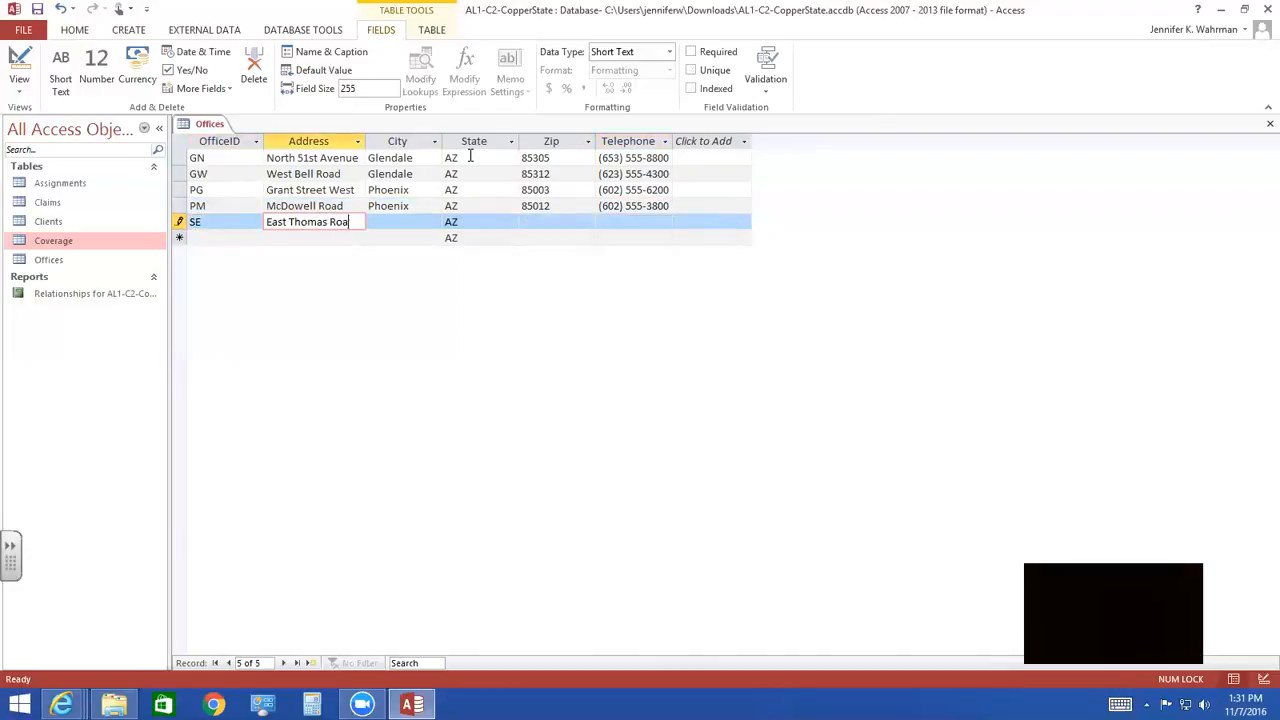
{"action": "key", "text": "Tab"}
{"action": "type", "text": "Scottsdale"}
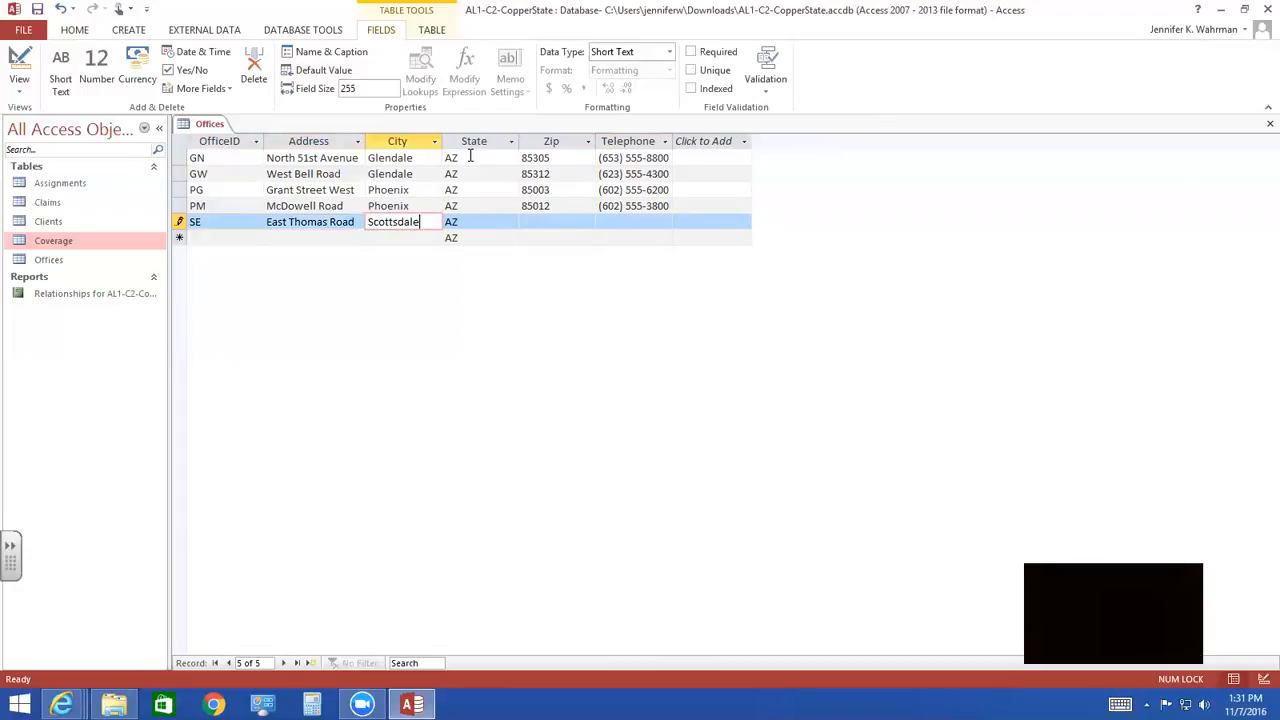
{"action": "key", "text": "Tab"}
- Complete the SE office record with its zip code and telephone number
{"action": "key", "text": "Tab"}
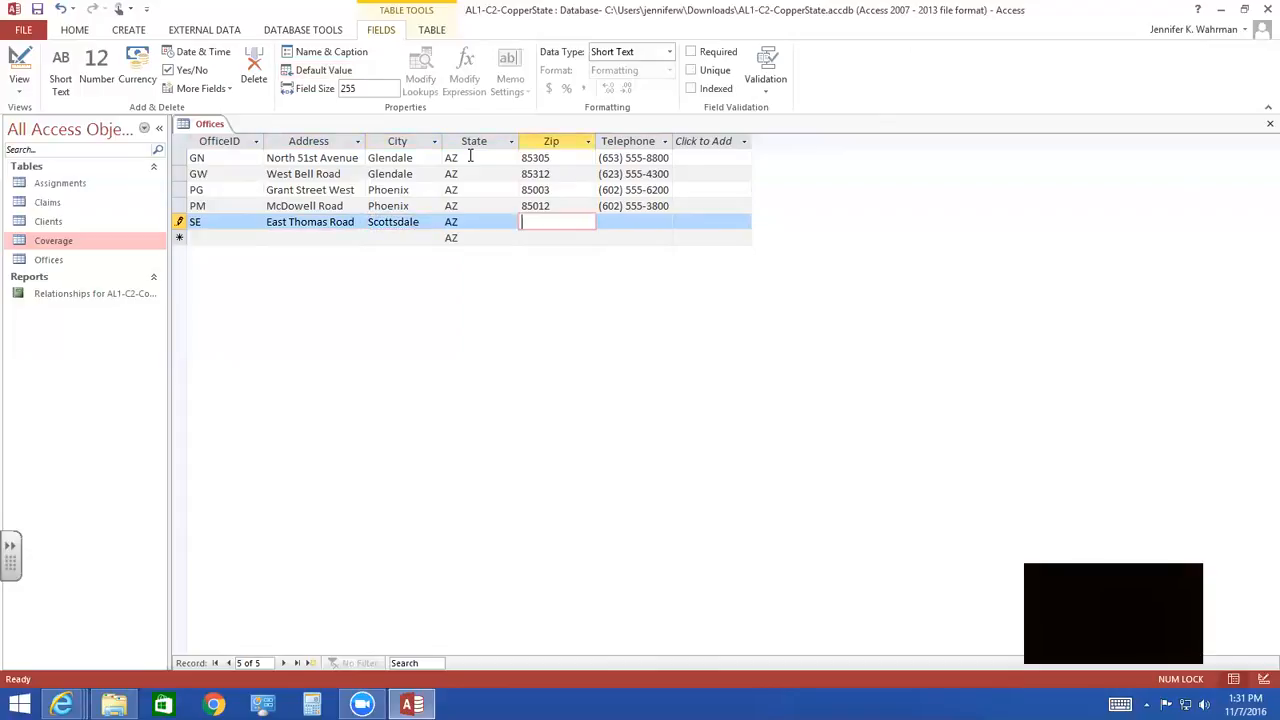
{"action": "type", "text": "82"}
{"action": "key", "text": "BackSpace"}
{"action": "type", "text": "5251"}
{"action": "key", "text": "Tab"}
{"action": "type", "text": "480) 555-5500"}
- Start the record for OfficeID SN with its street address and the city Scottsdale, keeping the default state
{"action": "key", "text": "Tab"}
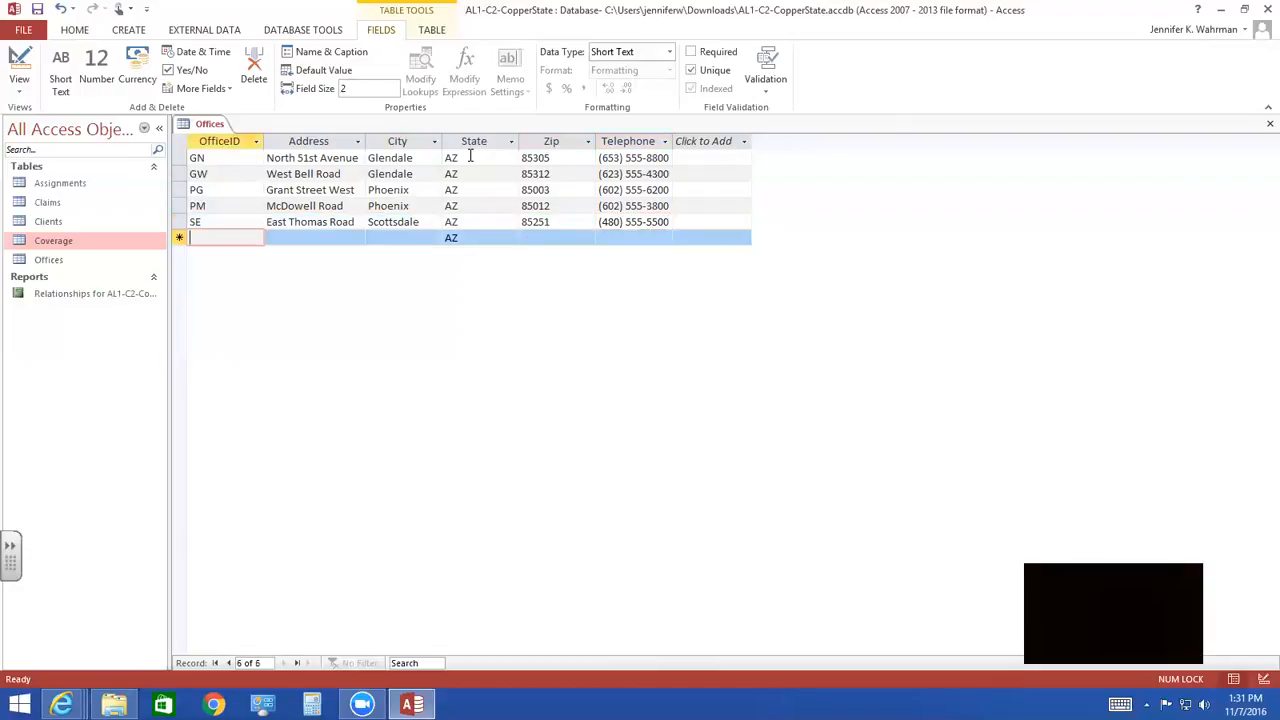
{"action": "type", "text": "SN"}
{"action": "key", "text": "Tab"}
{"action": "type", "text": "North "}
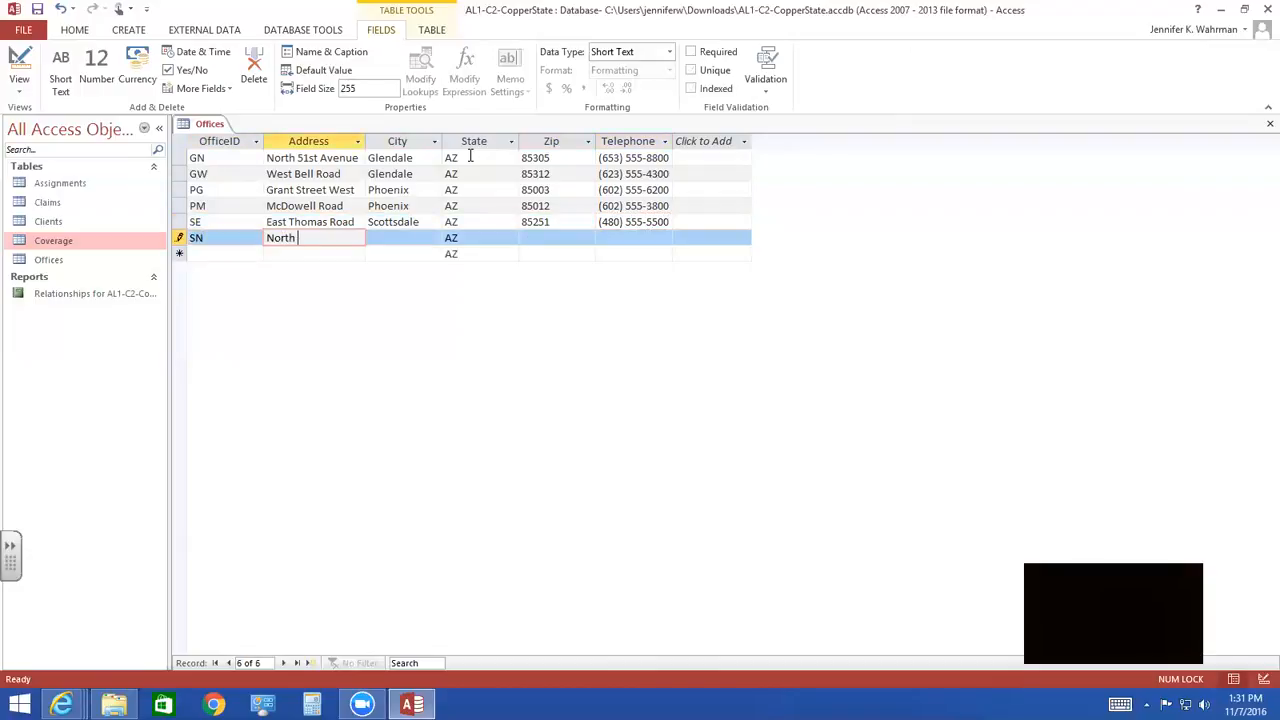
{"action": "type", "text": "68th Street"}
{"action": "key", "text": "Tab"}
{"action": "type", "text": "Scottsdale"}
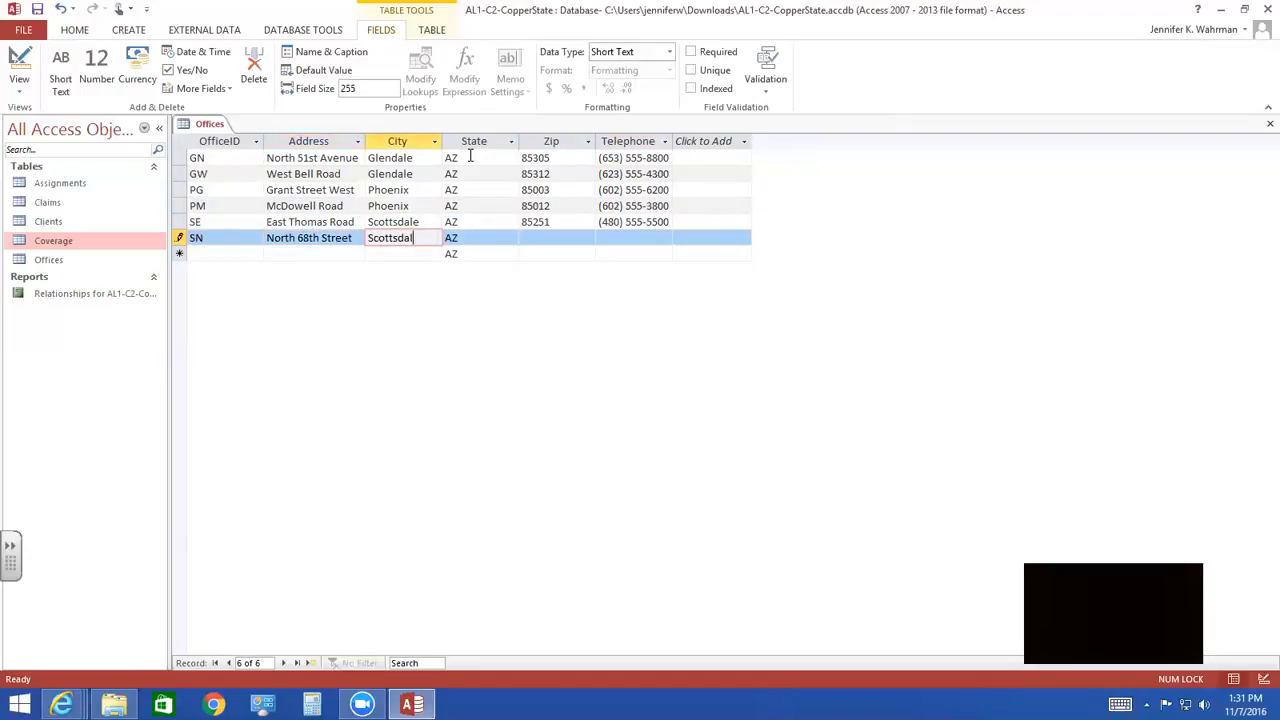
{"action": "key", "text": "Tab"}
{"action": "key", "text": "Tab"}
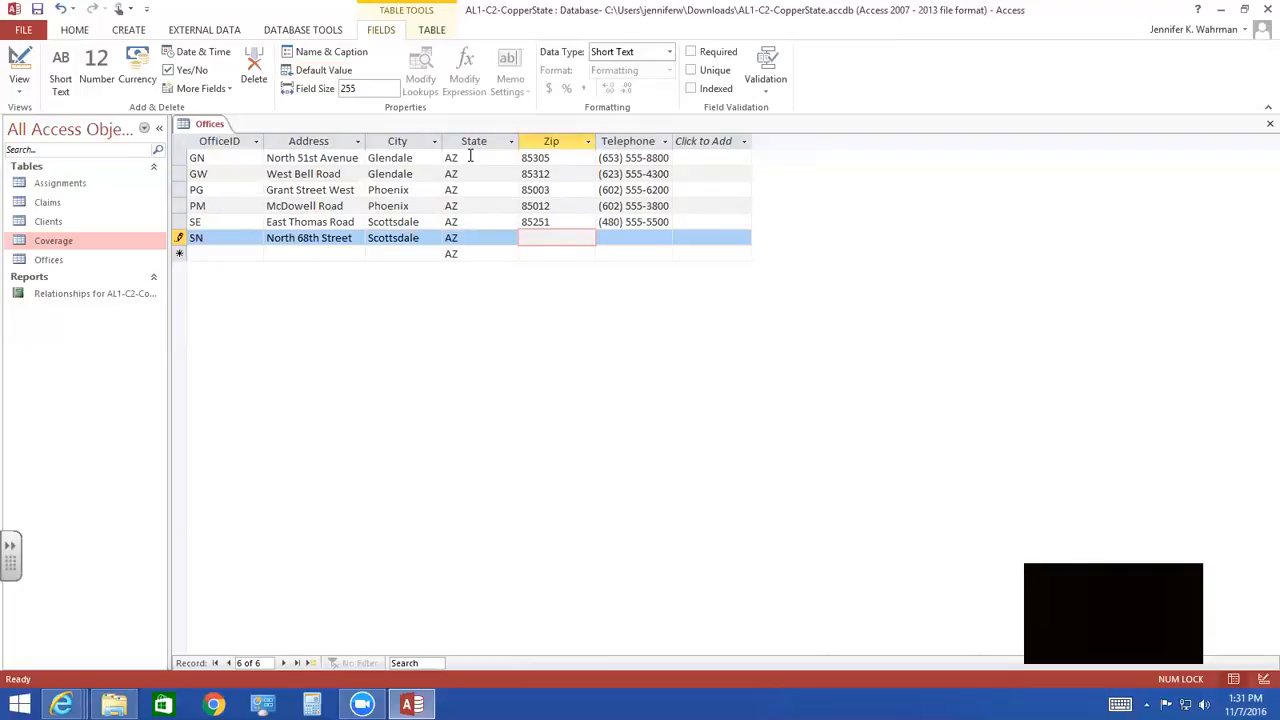
- Complete the SN office record with its zip code and telephone number
{"action": "type", "text": "85257"}
{"action": "key", "text": "Tab"}
{"action": "type", "text": "480) 555-9000"}
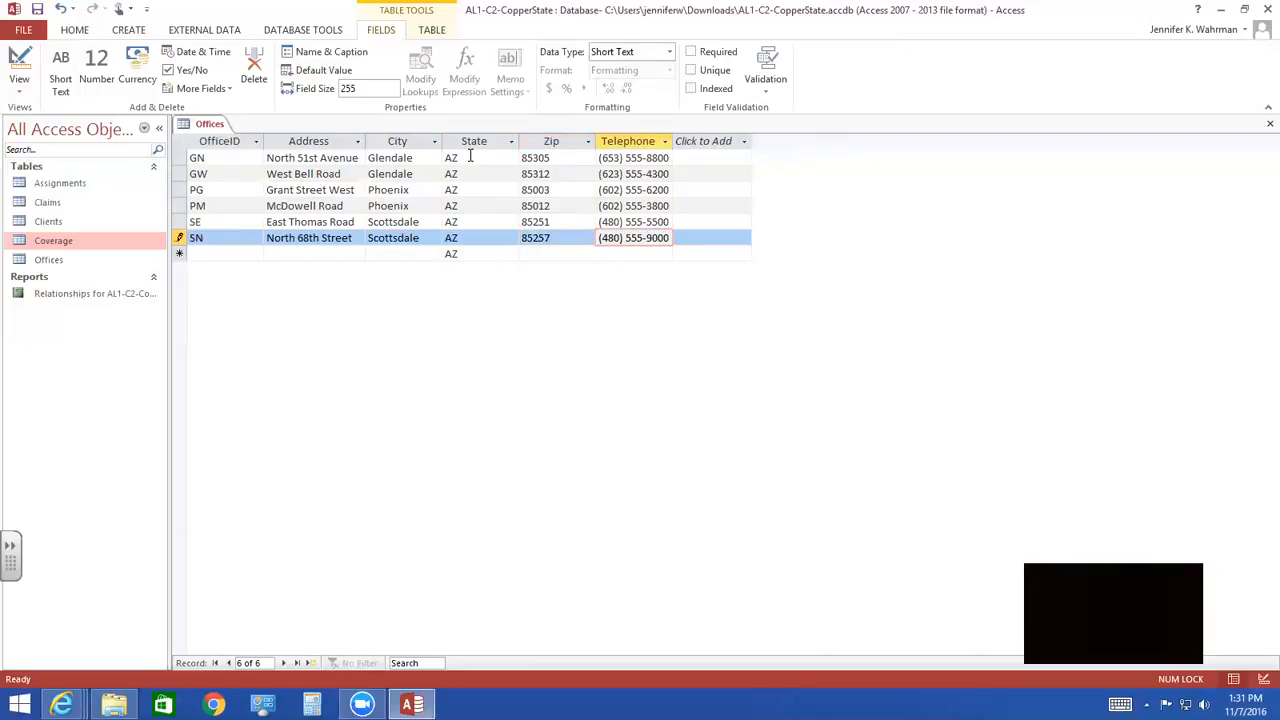
{"action": "key", "text": "Tab"}
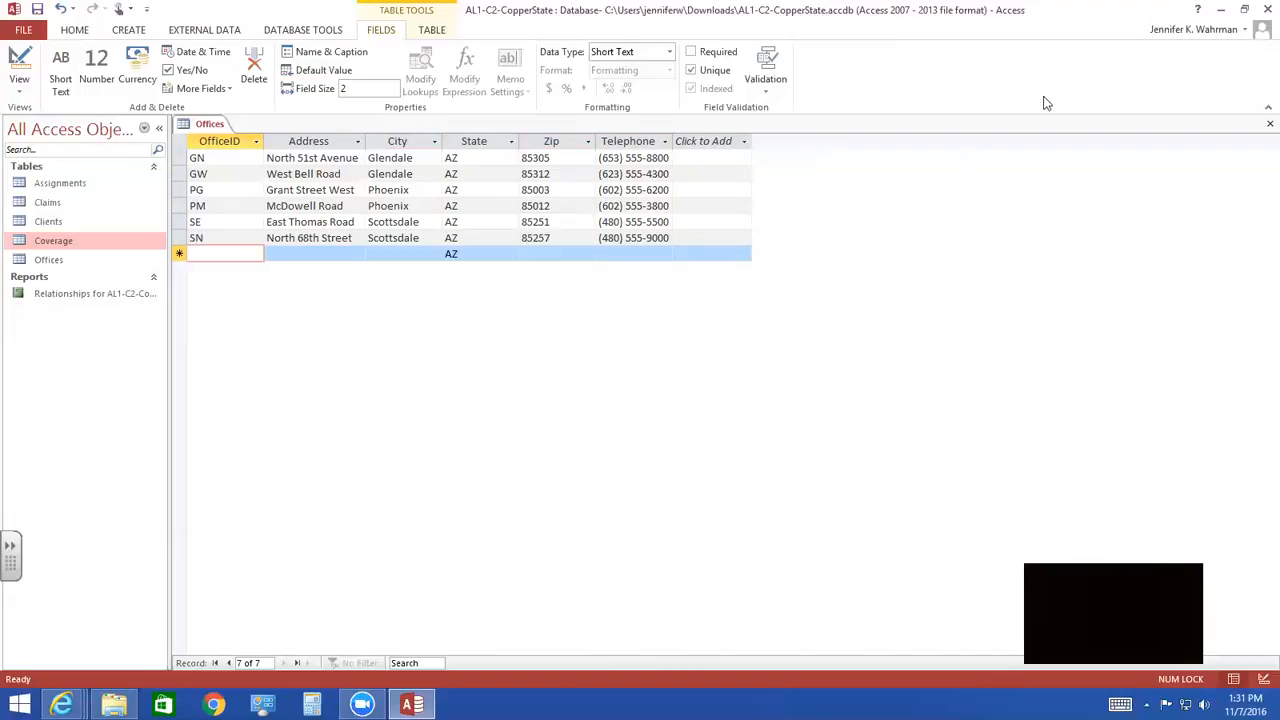
- Switch to the Windows desktop and change the screen resolution to 1366 × 768, keeping the new display setting
{"action": "left_click", "coordinate": [1220, 10]}
{"action": "left_click", "coordinate": [1210, 10]}
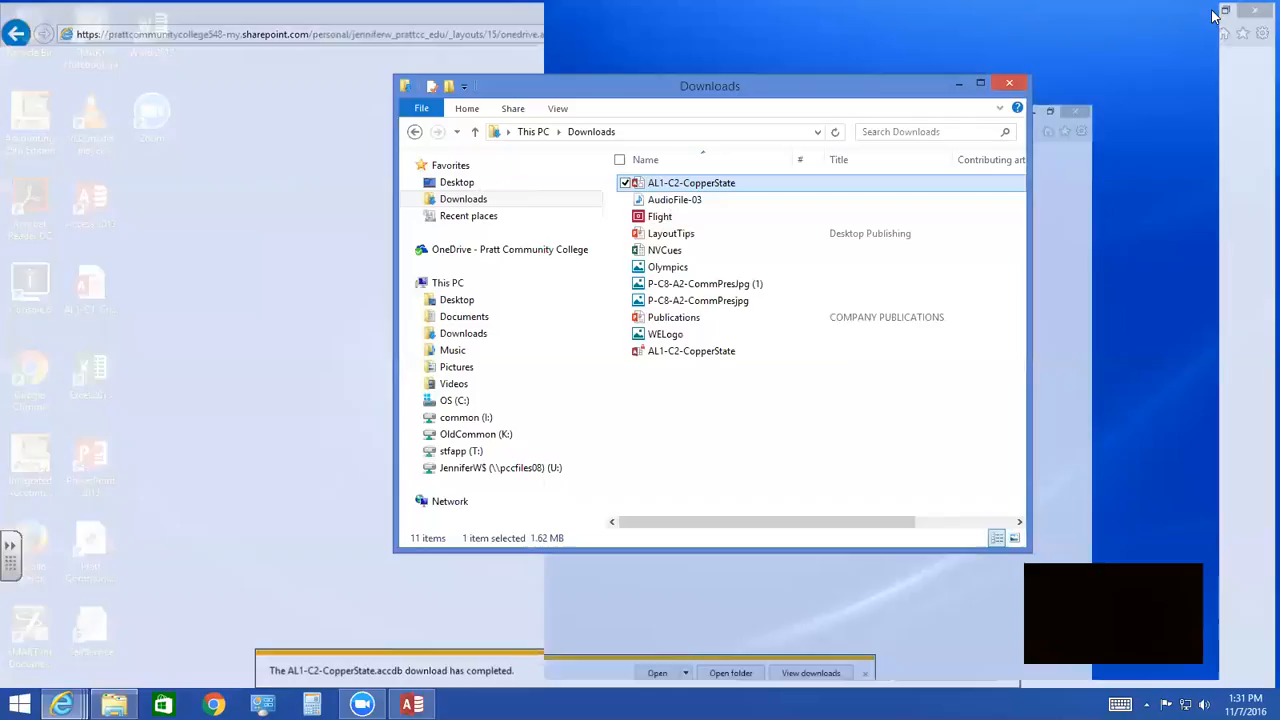
{"action": "right_click", "coordinate": [1107, 102]}
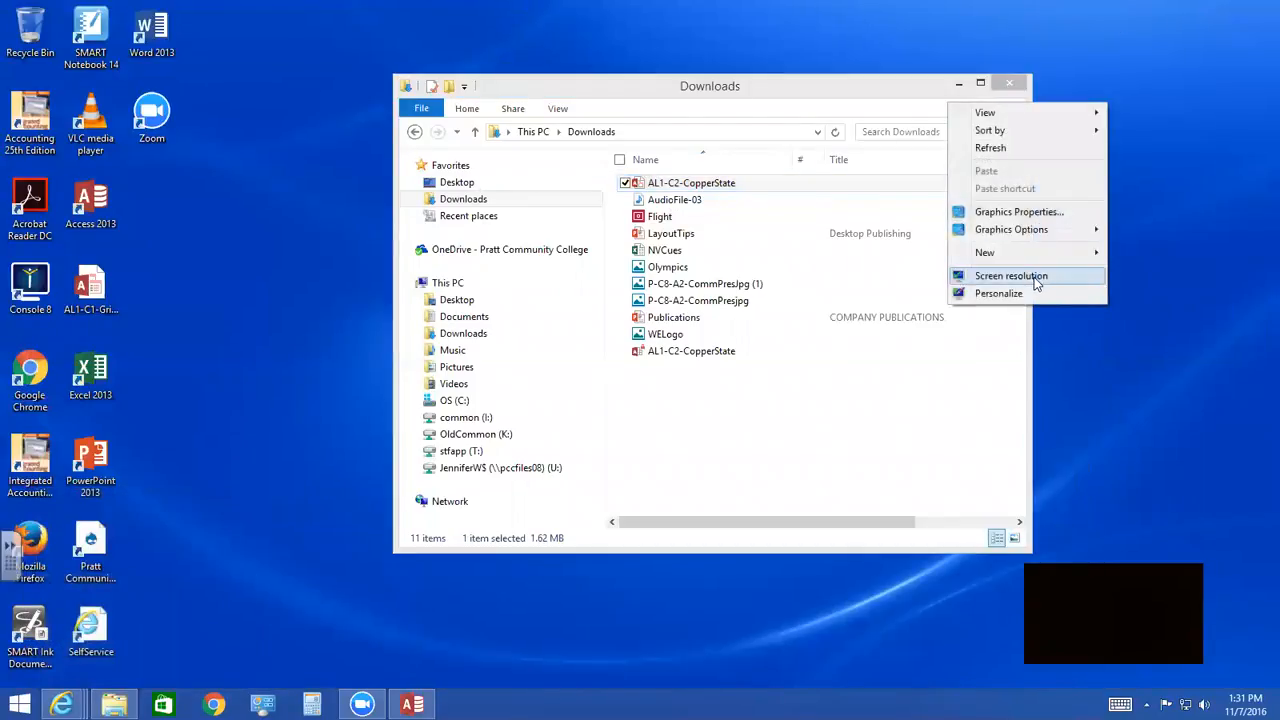
{"action": "left_click", "coordinate": [1038, 276]}
{"action": "left_click", "coordinate": [576, 352]}
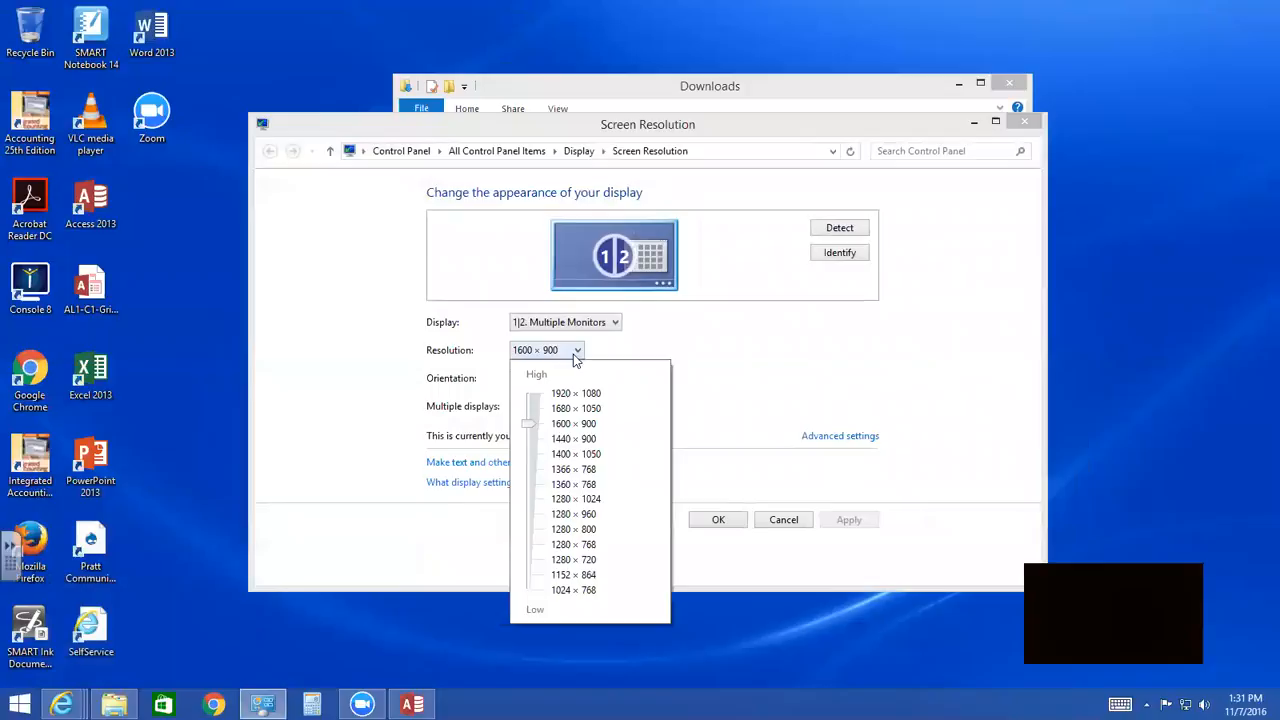
{"action": "left_click", "coordinate": [549, 470]}
{"action": "left_click", "coordinate": [838, 525]}
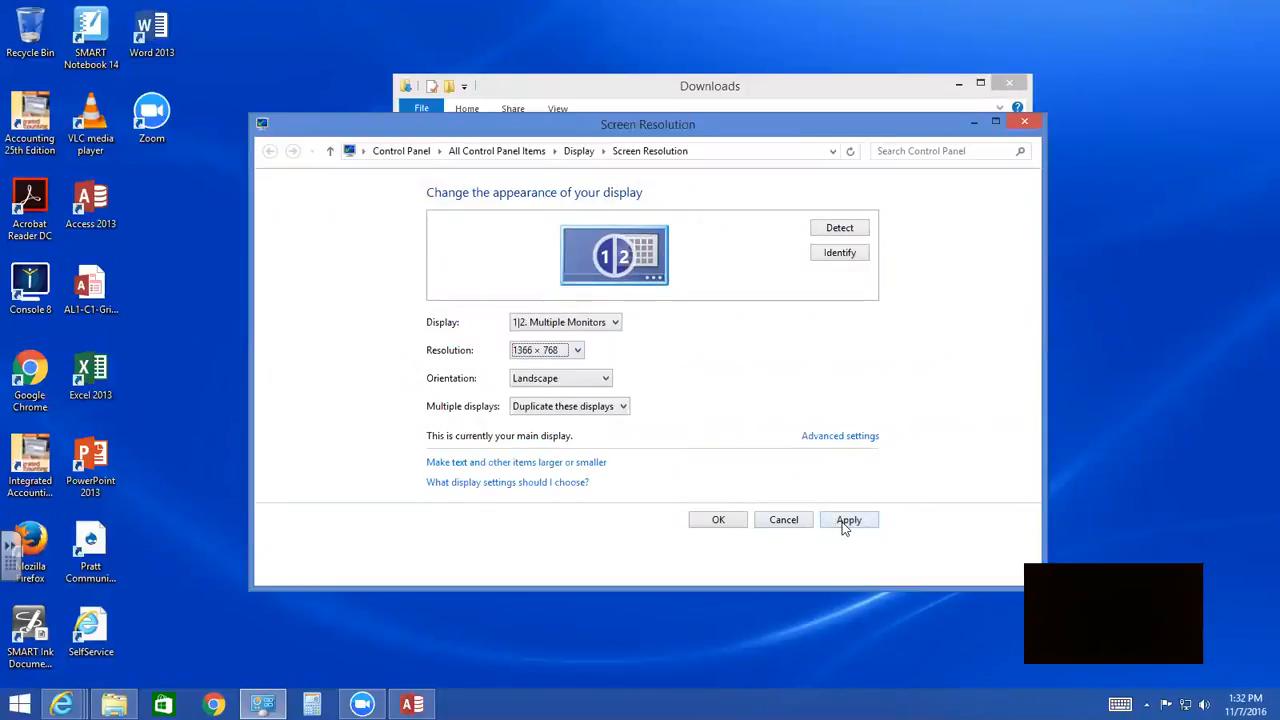
{"action": "left_click", "coordinate": [845, 525]}
{"action": "left_click", "coordinate": [763, 402]}
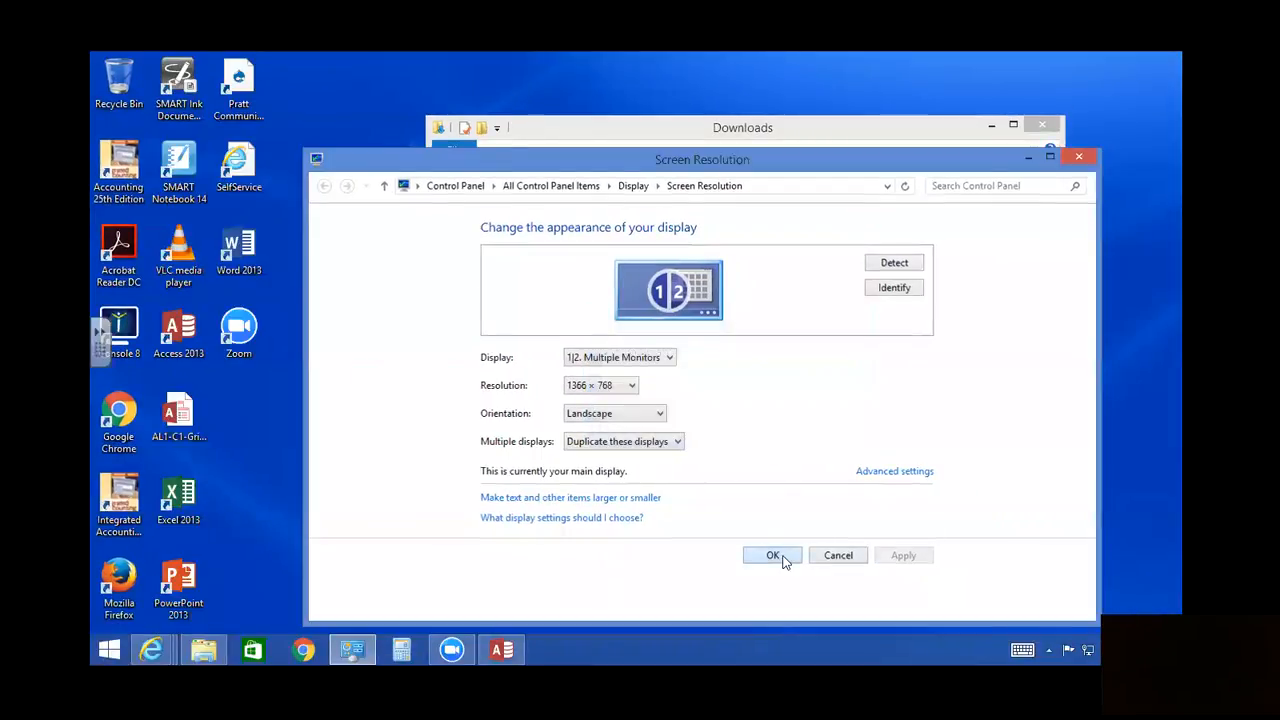
{"action": "left_click", "coordinate": [774, 556]}
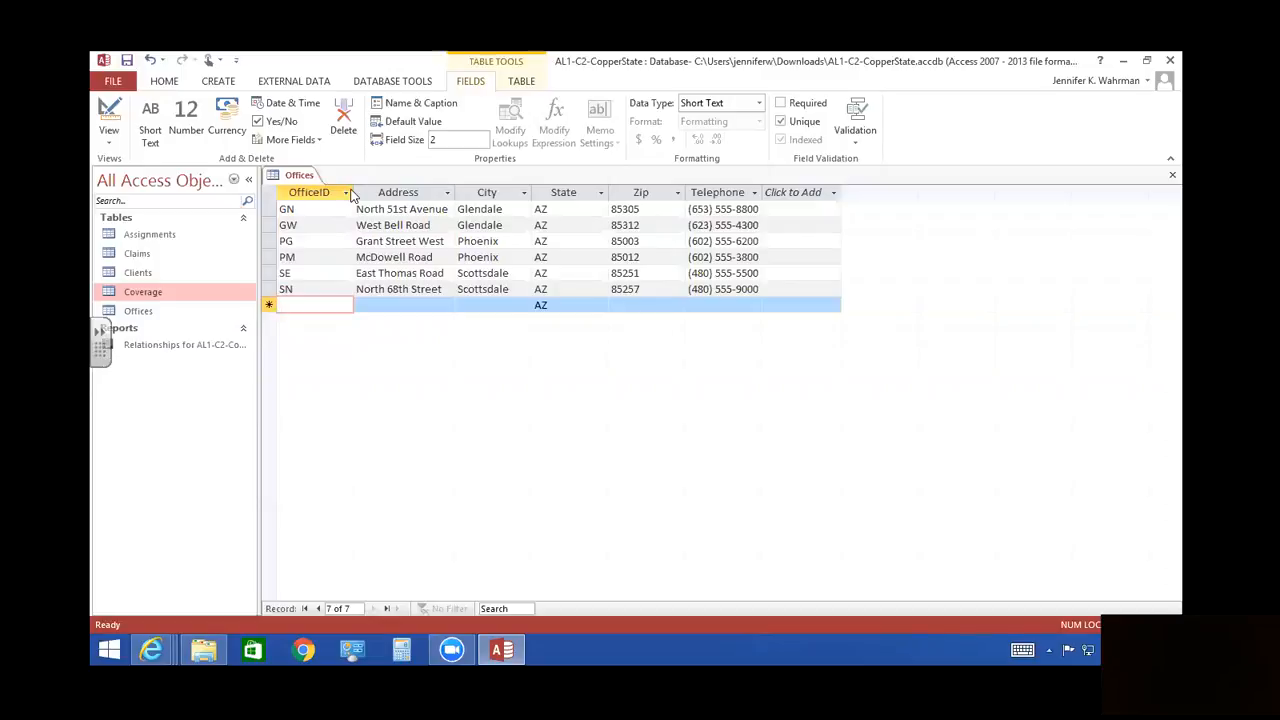
- Fit the OfficeID, City, State, Zip and Telephone columns to their contents, and close the Offices table with its layout saved
{"action": "double_click", "coordinate": [353, 190]}
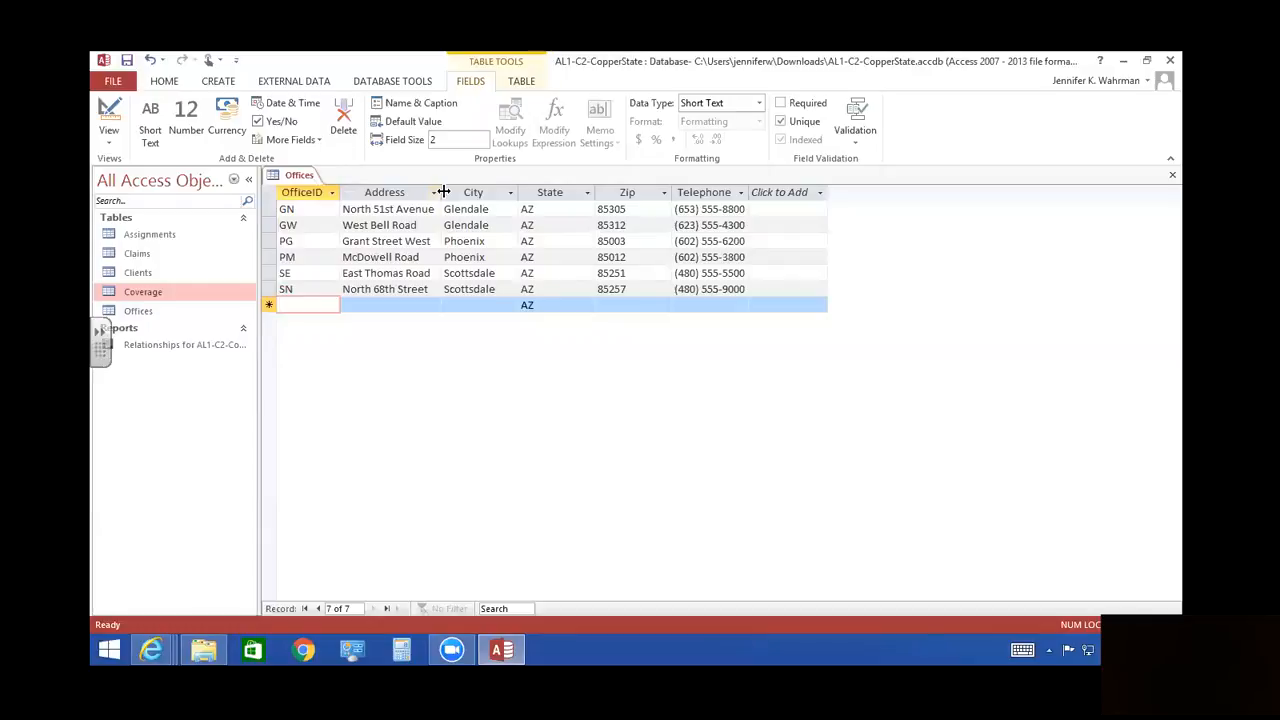
{"action": "double_click", "coordinate": [518, 191]}
{"action": "double_click", "coordinate": [579, 191]}
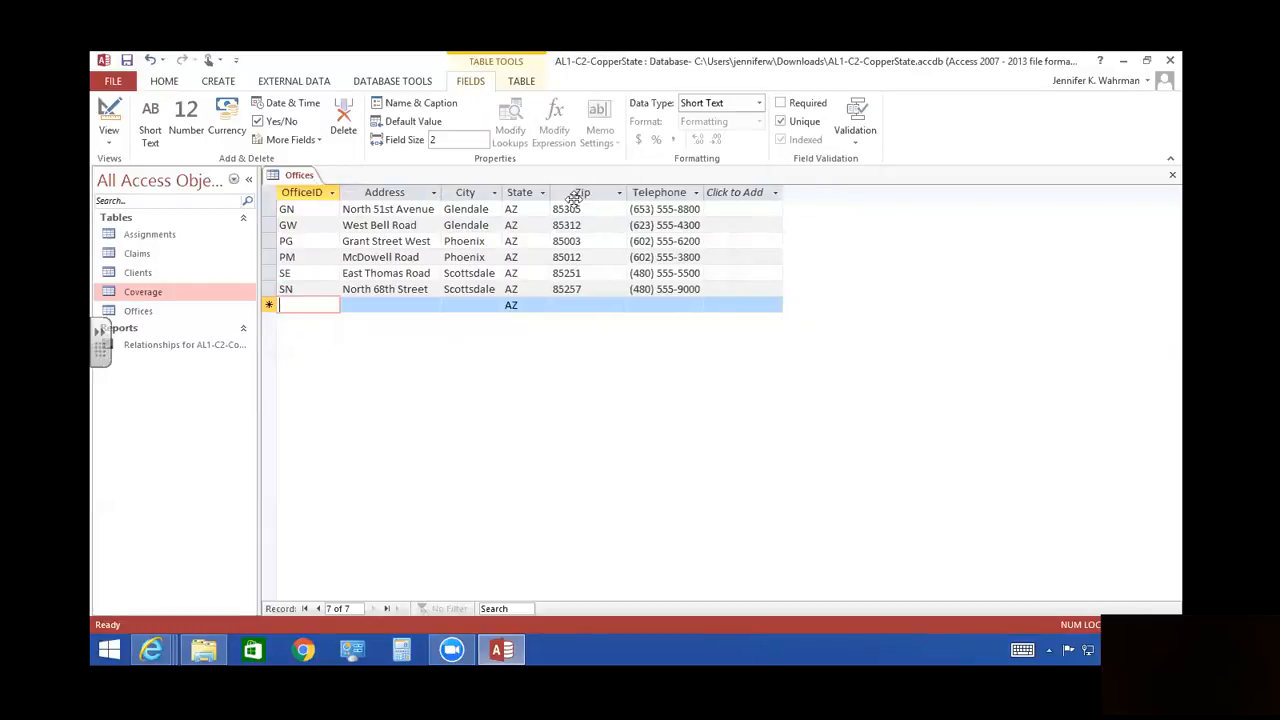
{"action": "double_click", "coordinate": [626, 191]}
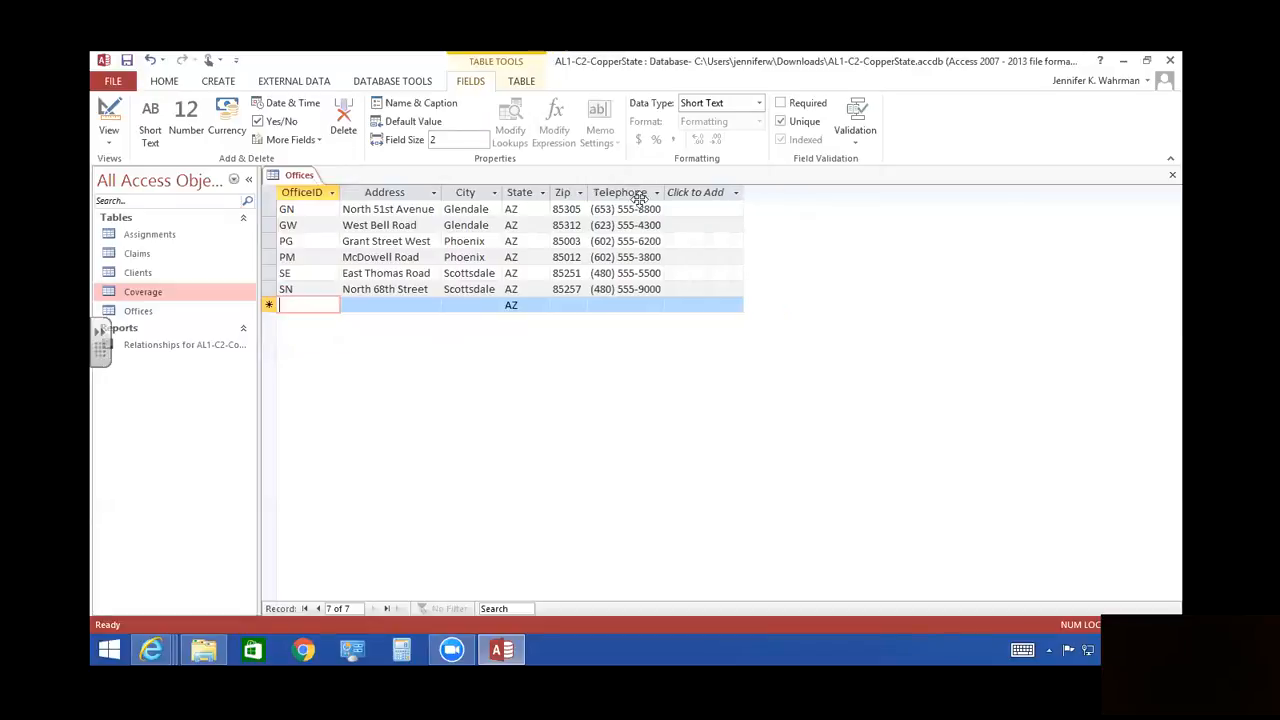
{"action": "double_click", "coordinate": [665, 192]}
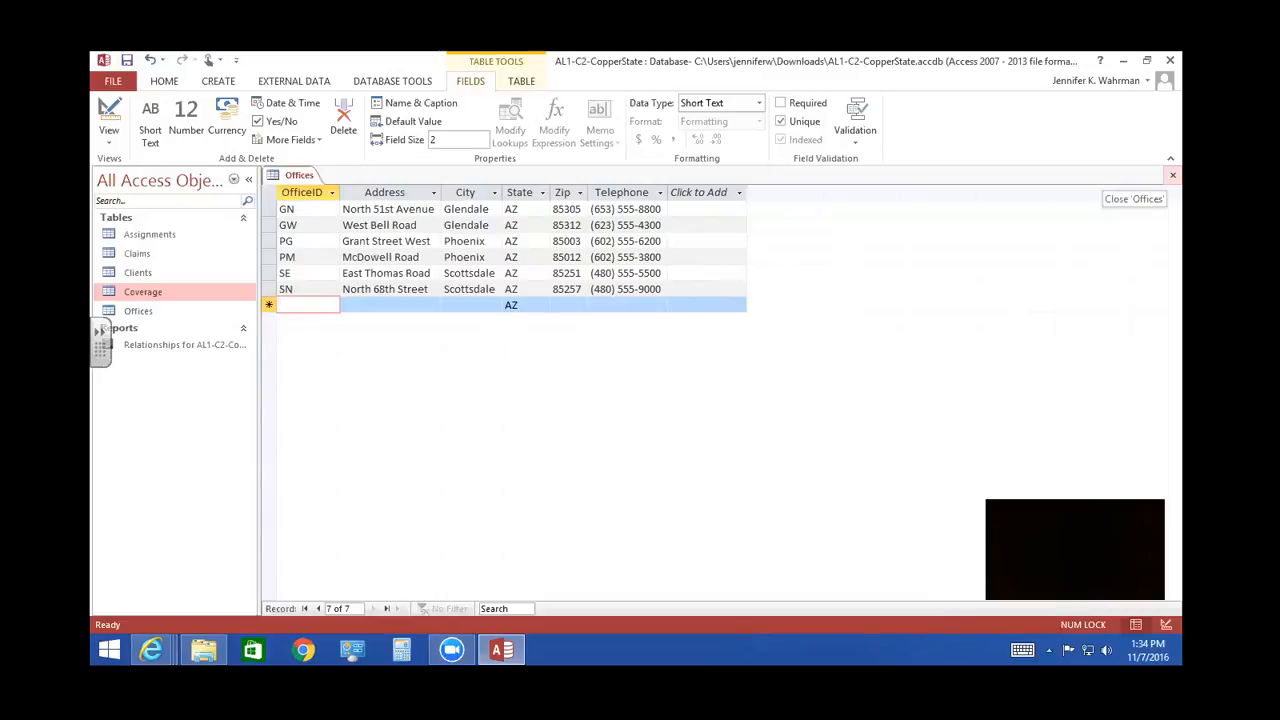
{"action": "left_click", "coordinate": [1172, 175]}
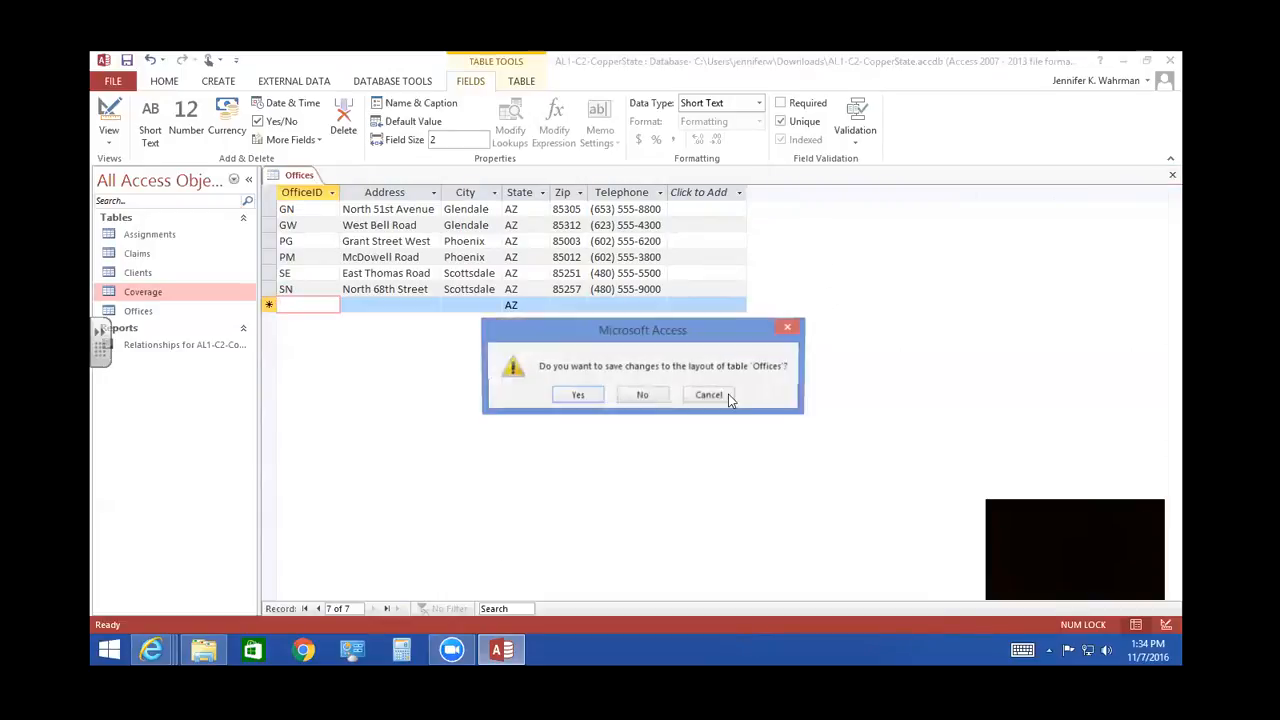
{"action": "left_click", "coordinate": [581, 395]}
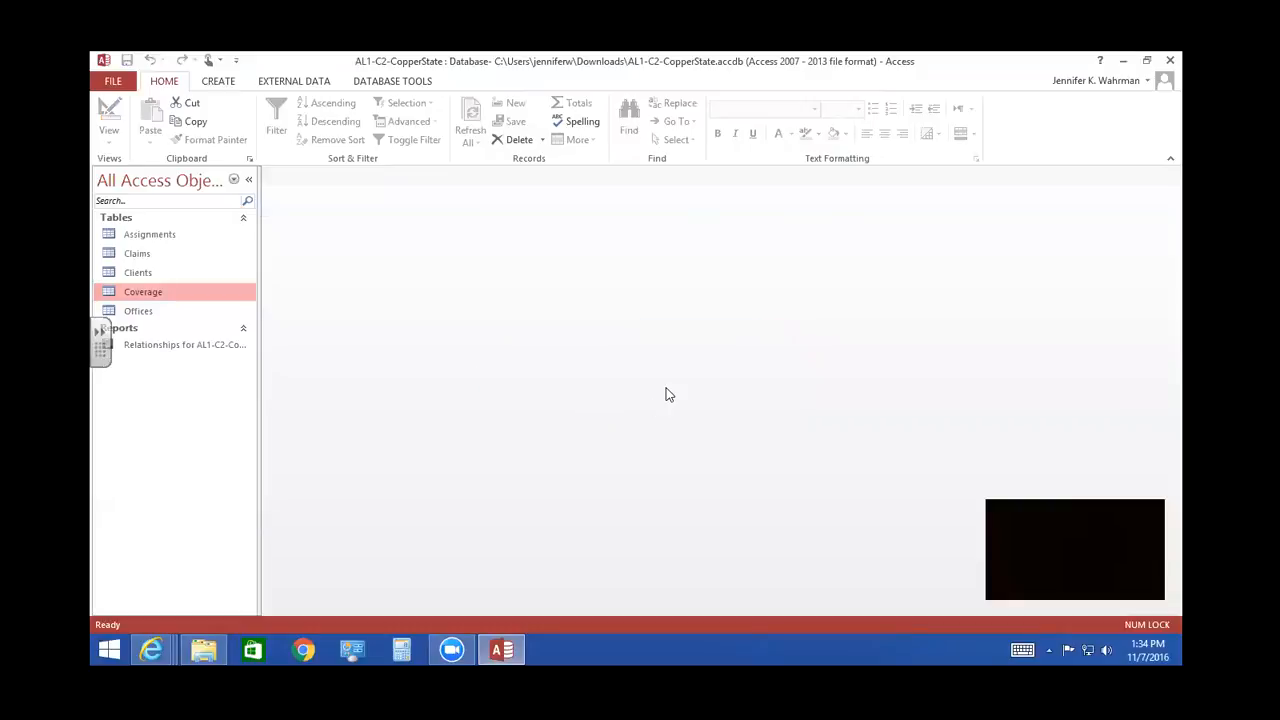
- Open the database relationships layout and add the Offices and Assignments tables to it
{"action": "left_click", "coordinate": [380, 87]}
{"action": "left_click", "coordinate": [272, 135]}
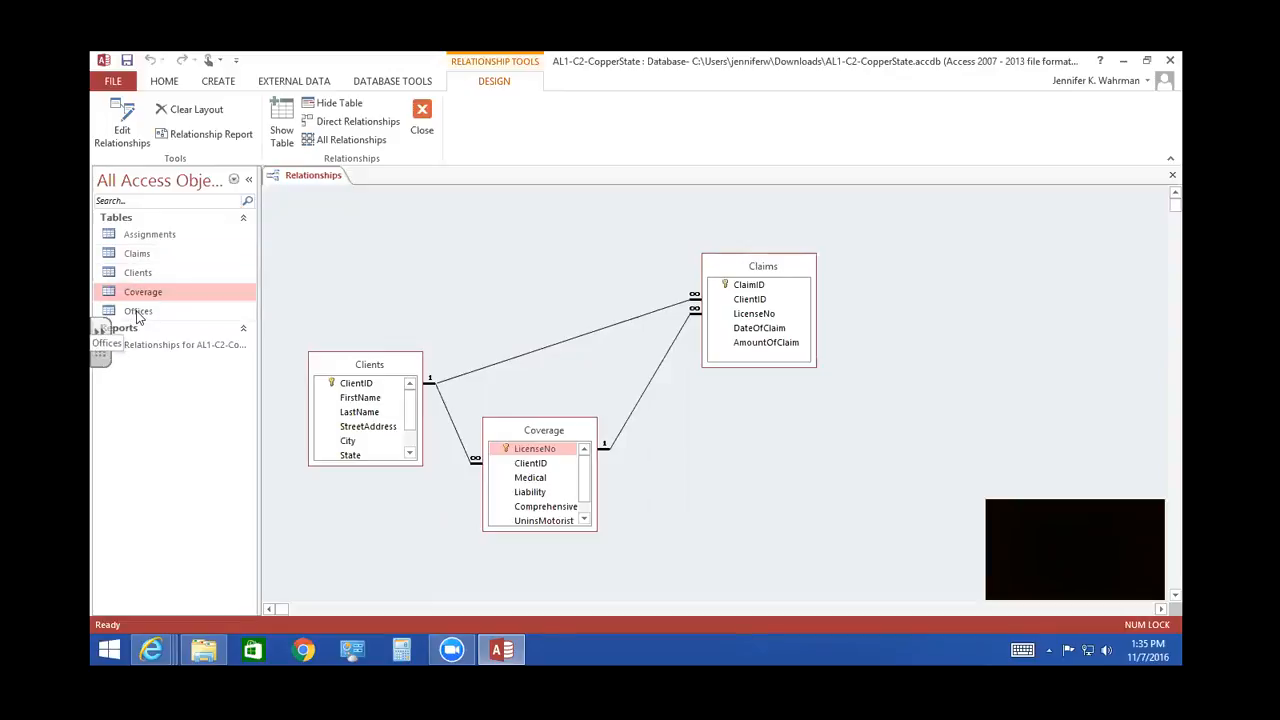
{"action": "left_click_drag", "start_coordinate": [138, 312], "coordinate": [327, 223]}
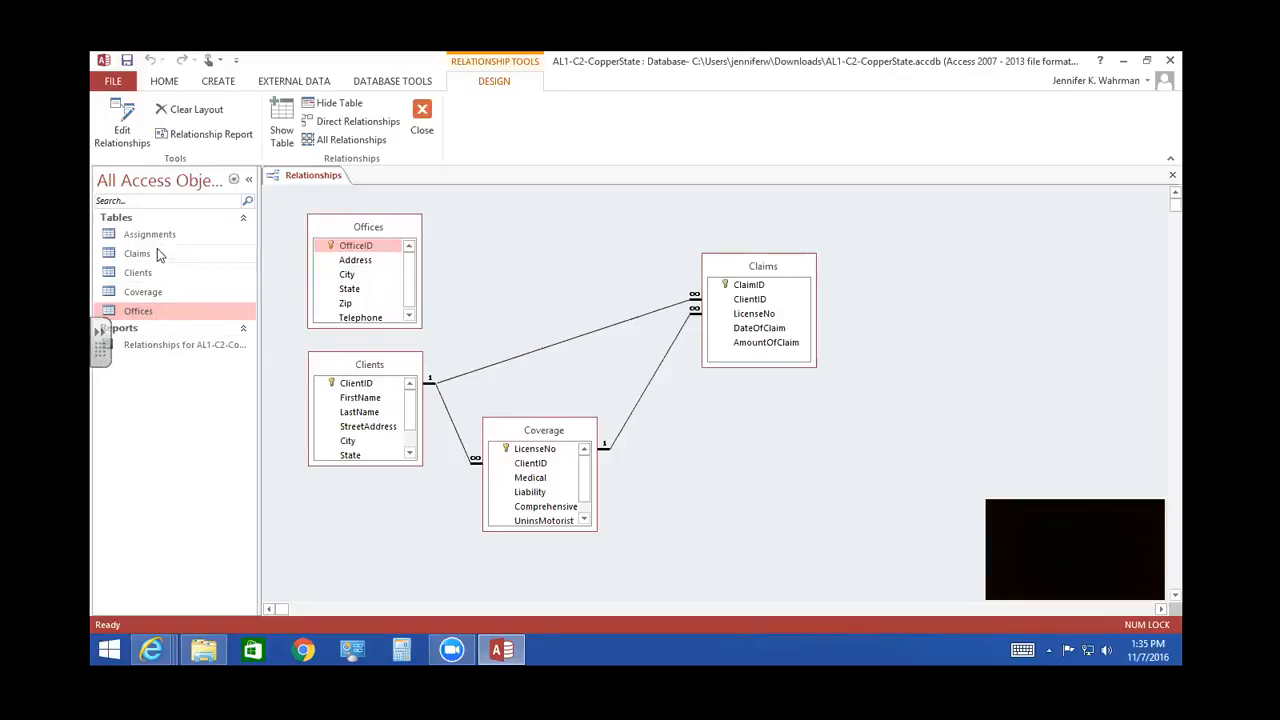
{"action": "left_click_drag", "start_coordinate": [148, 240], "coordinate": [869, 441]}
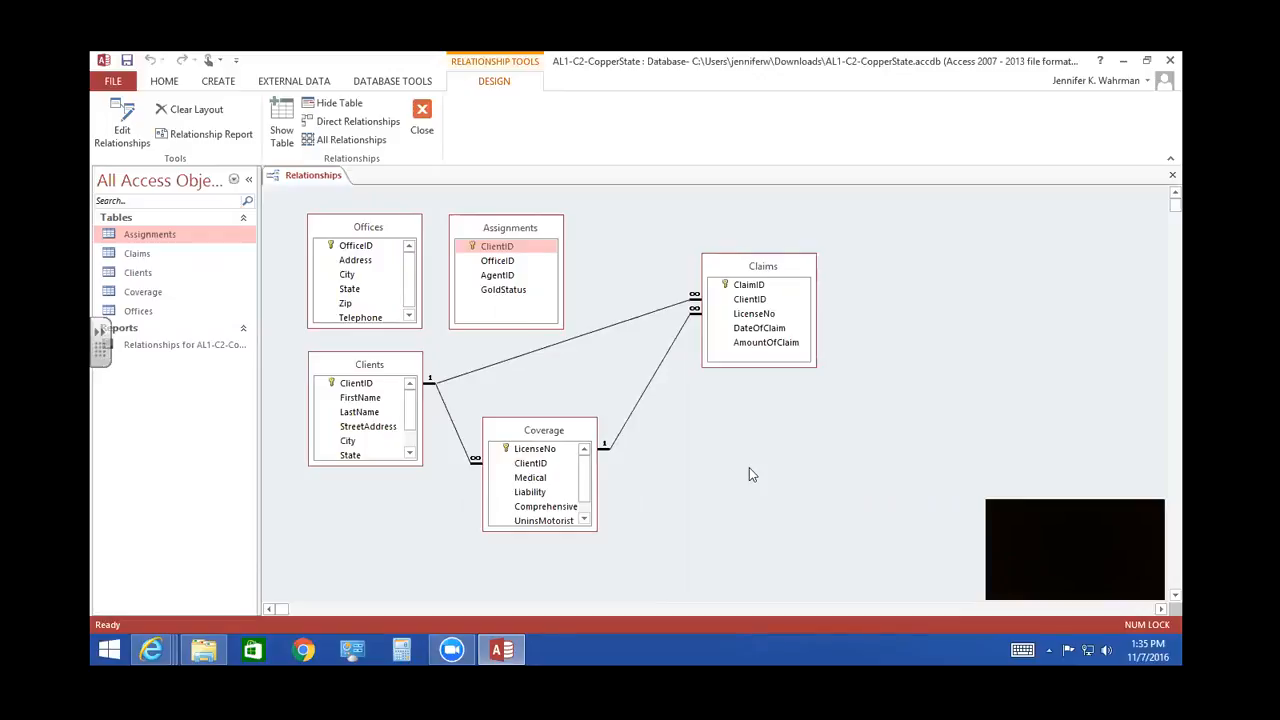
- Relate Offices to Assignments by OfficeID with referential integrity, cascade update and cascade delete, and move Assignments slightly away from Offices
{"action": "left_click", "coordinate": [358, 246]}
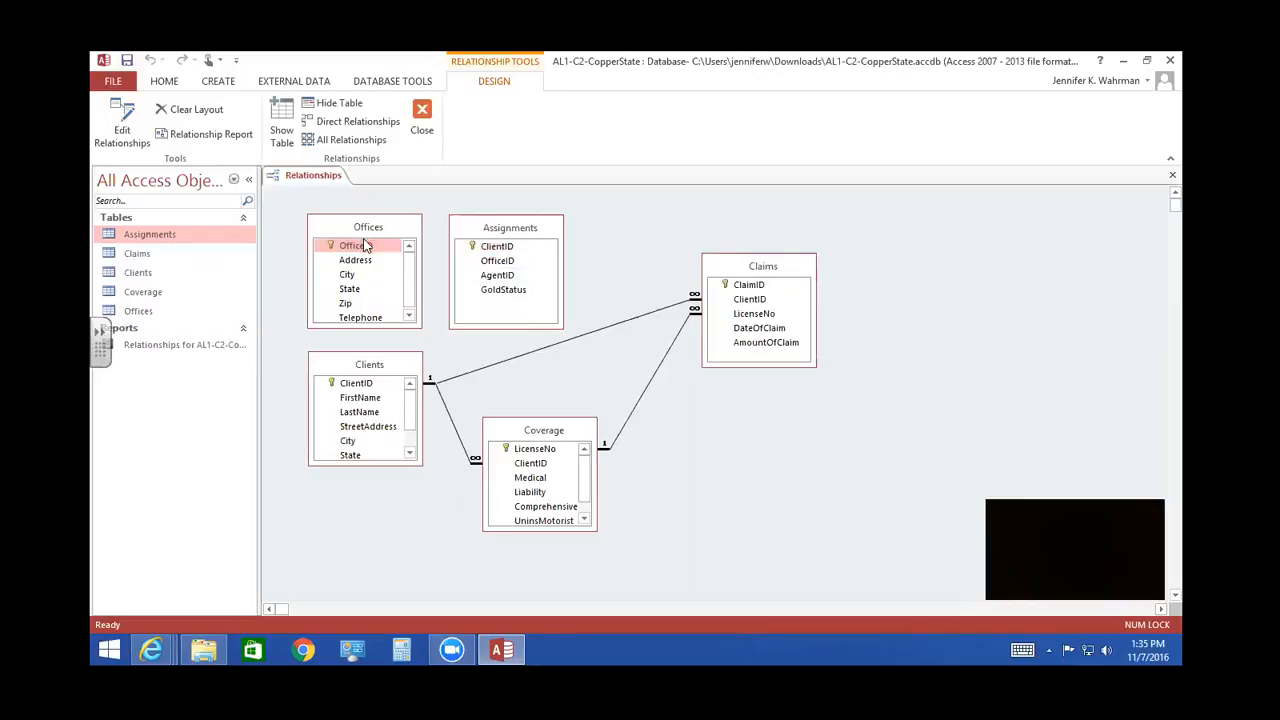
{"action": "left_click_drag", "start_coordinate": [360, 251], "coordinate": [507, 270]}
{"action": "left_click_drag", "start_coordinate": [507, 270], "coordinate": [505, 264]}
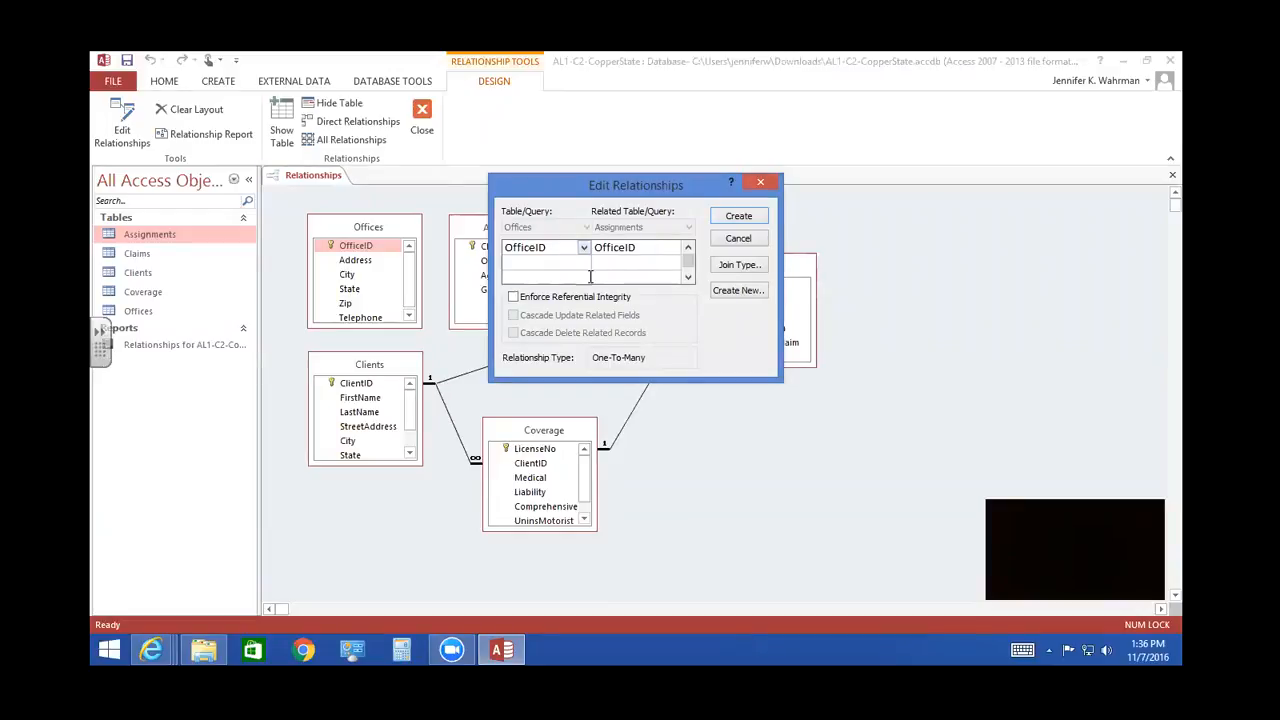
{"action": "left_click", "coordinate": [513, 298]}
{"action": "left_click", "coordinate": [513, 315]}
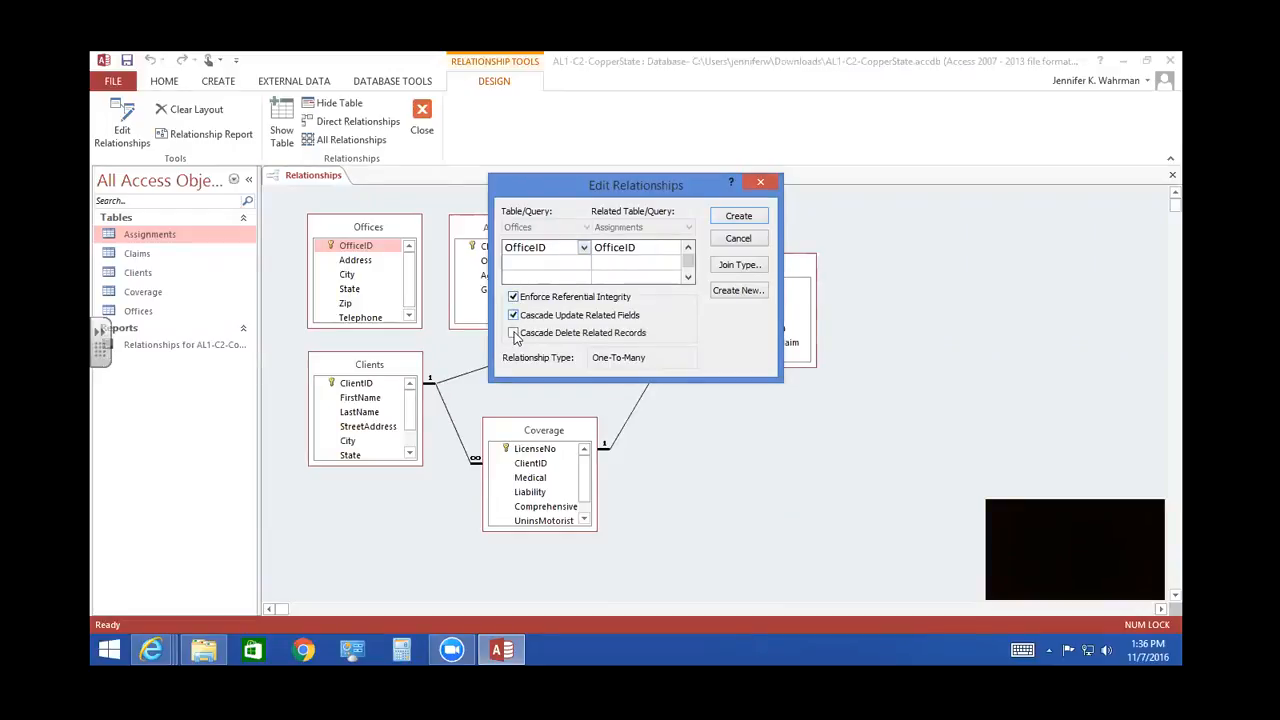
{"action": "left_click", "coordinate": [513, 333]}
{"action": "left_click", "coordinate": [732, 219]}
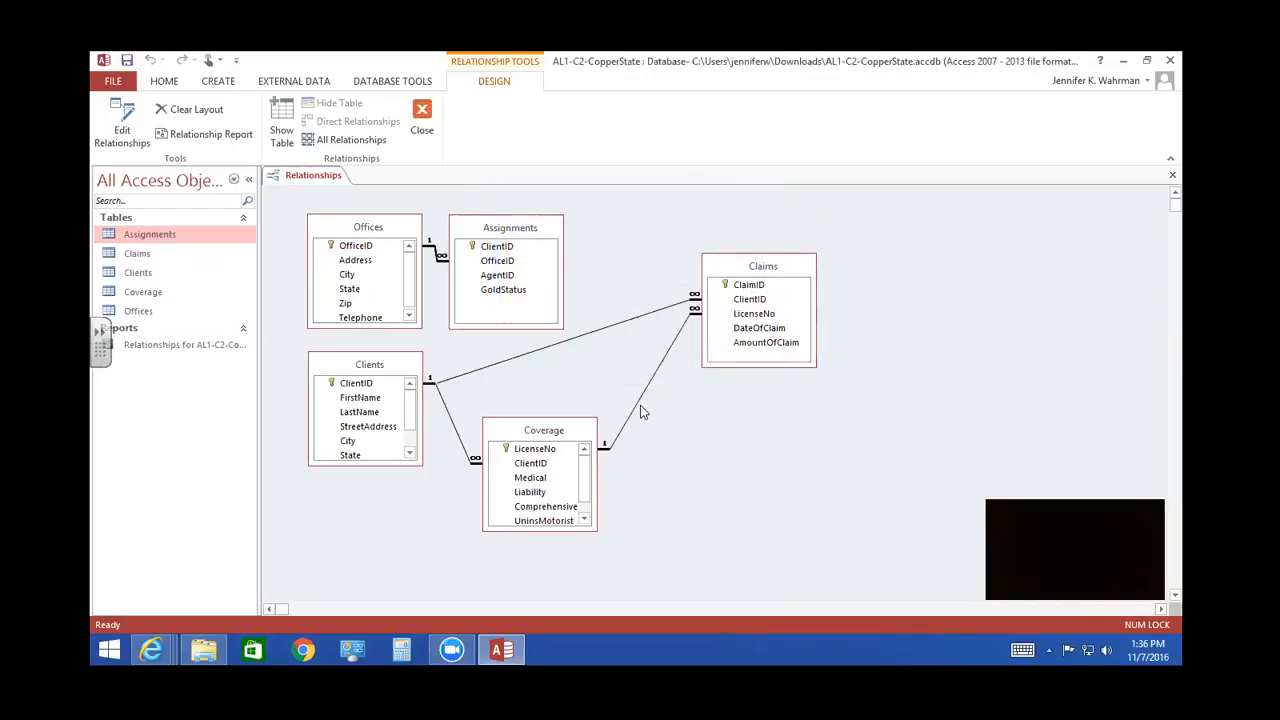
{"action": "left_click", "coordinate": [548, 232]}
{"action": "left_click_drag", "start_coordinate": [549, 232], "coordinate": [586, 235]}
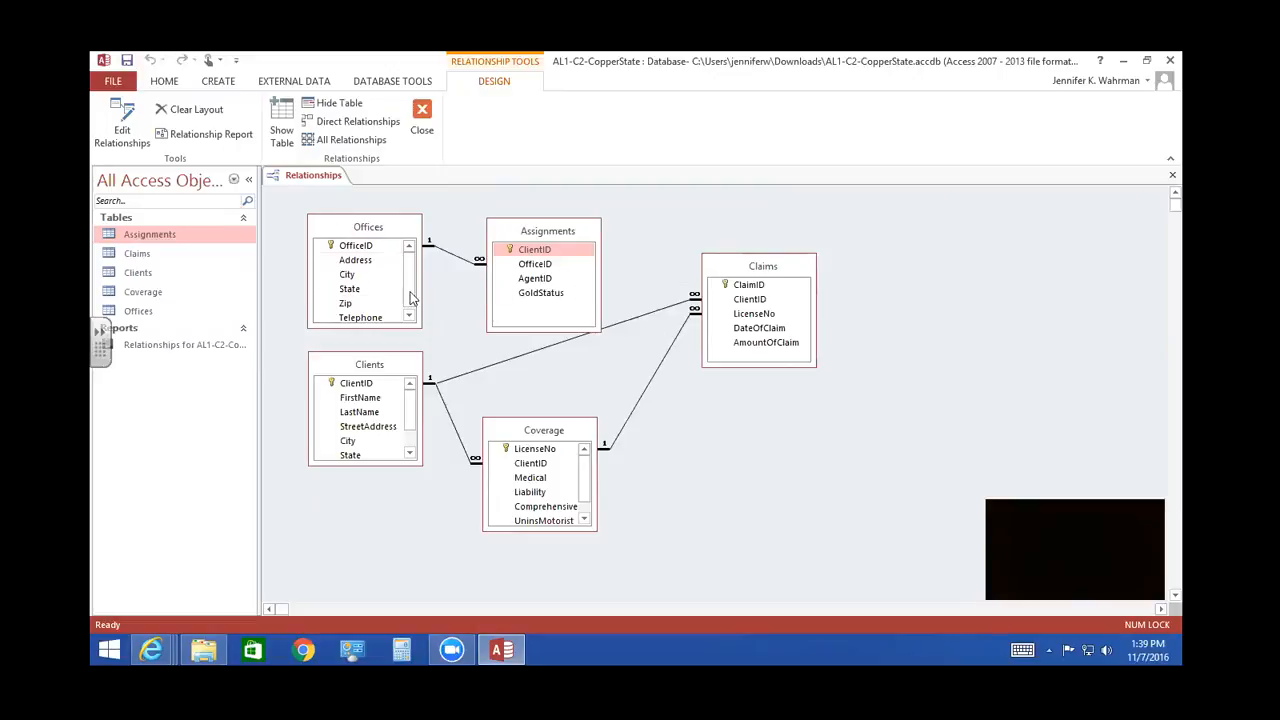
- Open the Offices table, examine its OfficeID values, and close it again
{"action": "left_click", "coordinate": [155, 314]}
{"action": "double_click", "coordinate": [155, 314]}
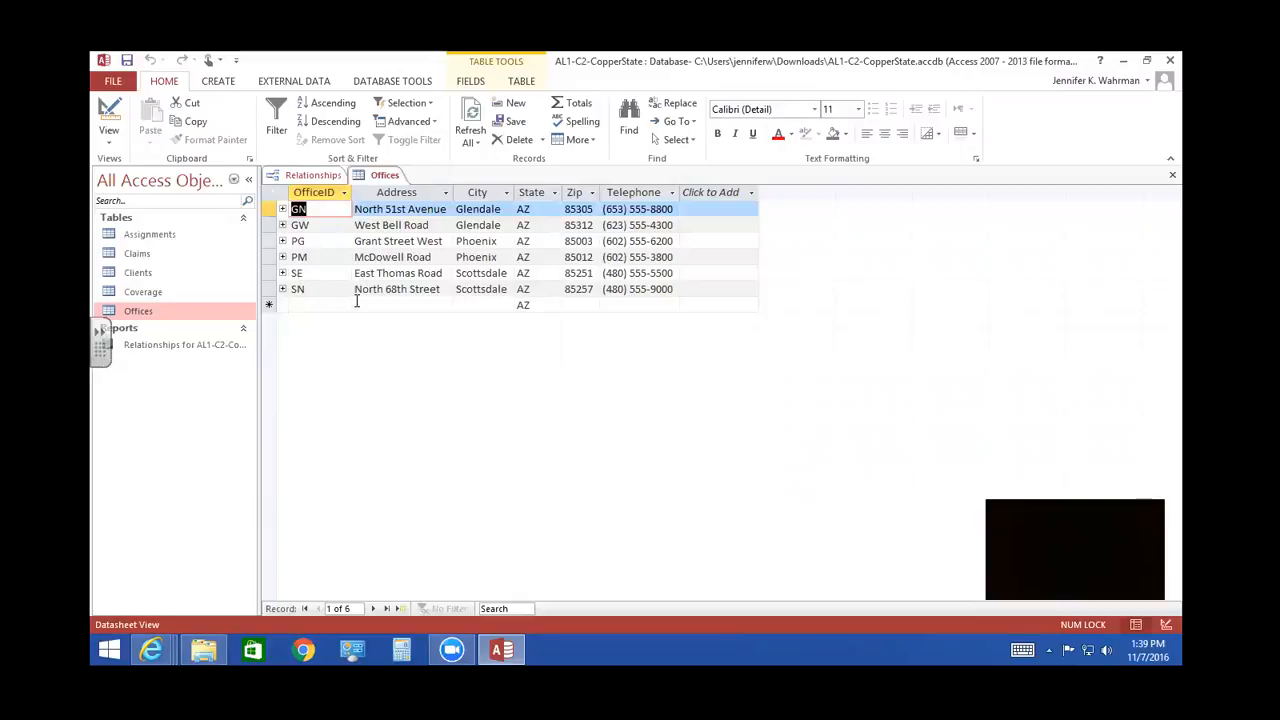
{"action": "left_click", "coordinate": [326, 226]}
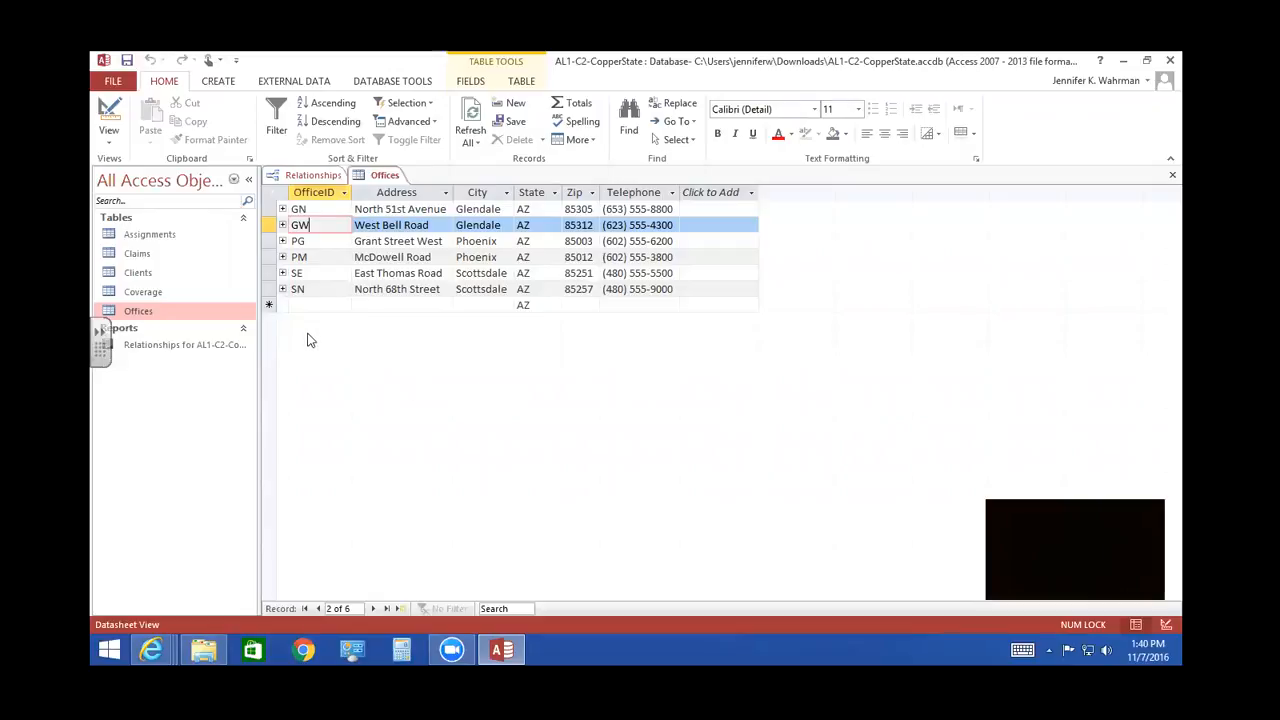
{"action": "left_click", "coordinate": [321, 289]}
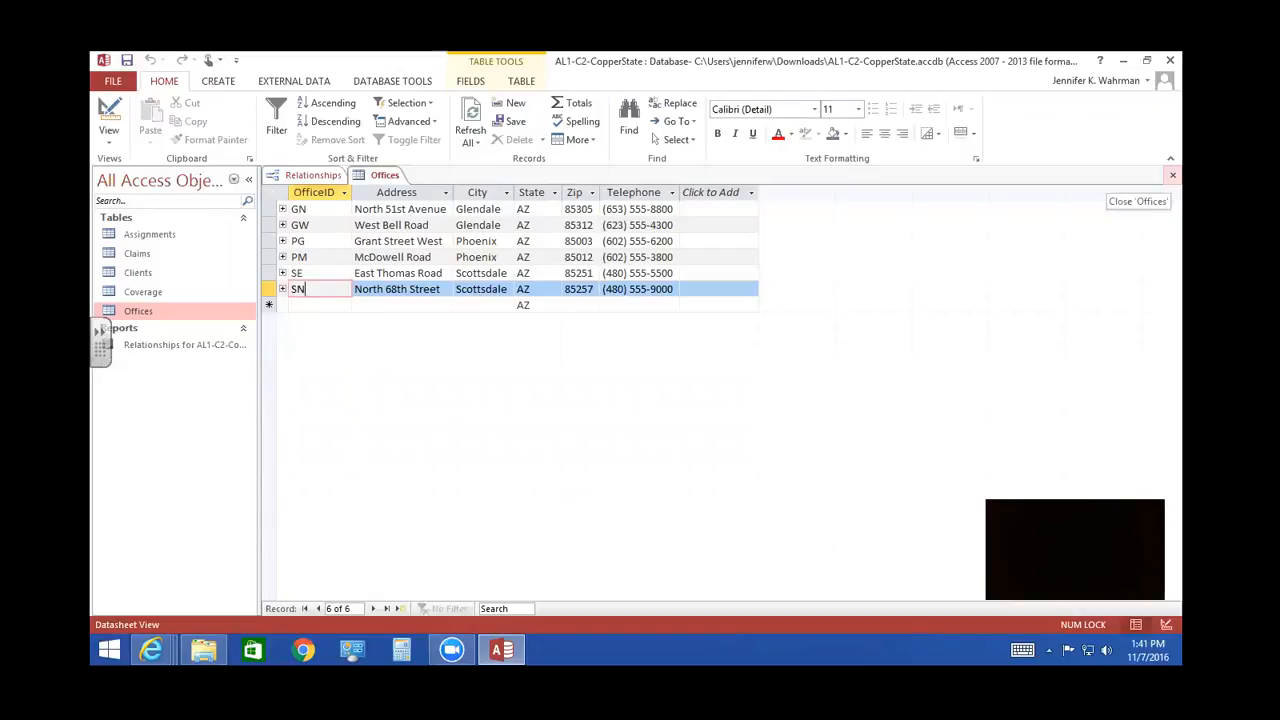
{"action": "left_click", "coordinate": [1172, 175]}
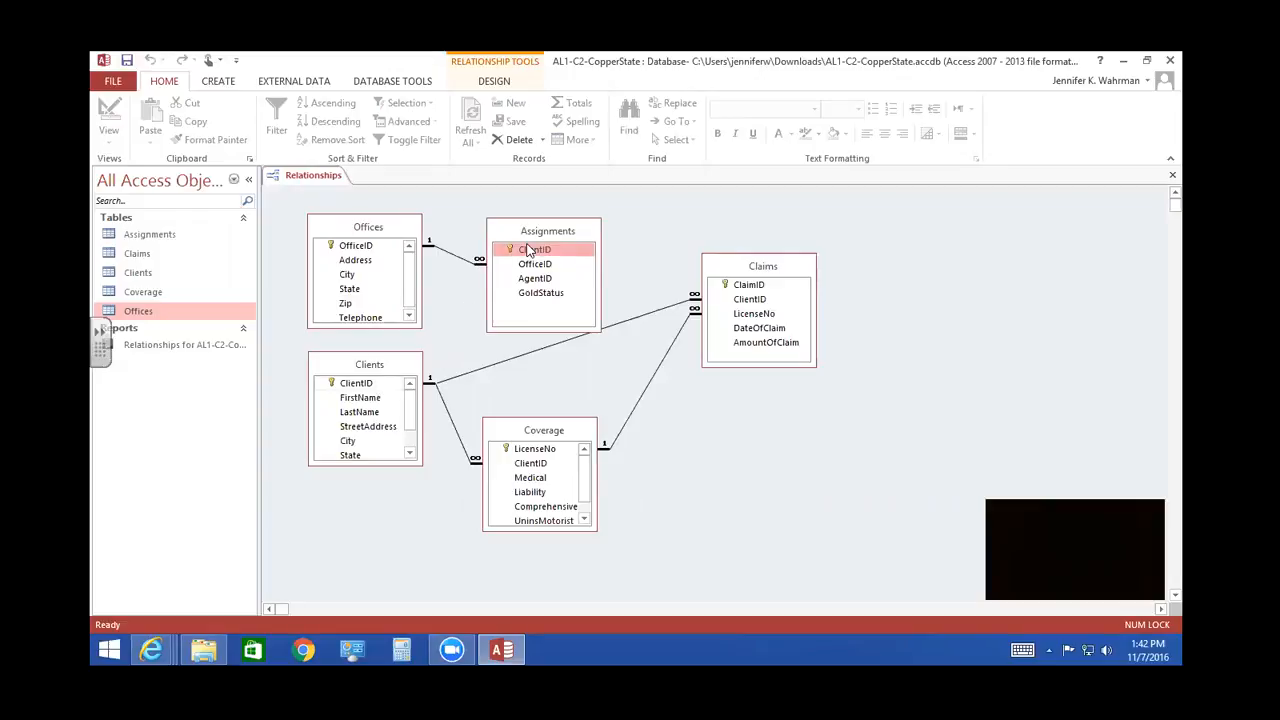
- Relate ClientID in Clients to ClientID in Assignments, enforcing referential integrity with cascade update and cascade delete
{"action": "left_click_drag", "start_coordinate": [528, 250], "coordinate": [369, 390]}
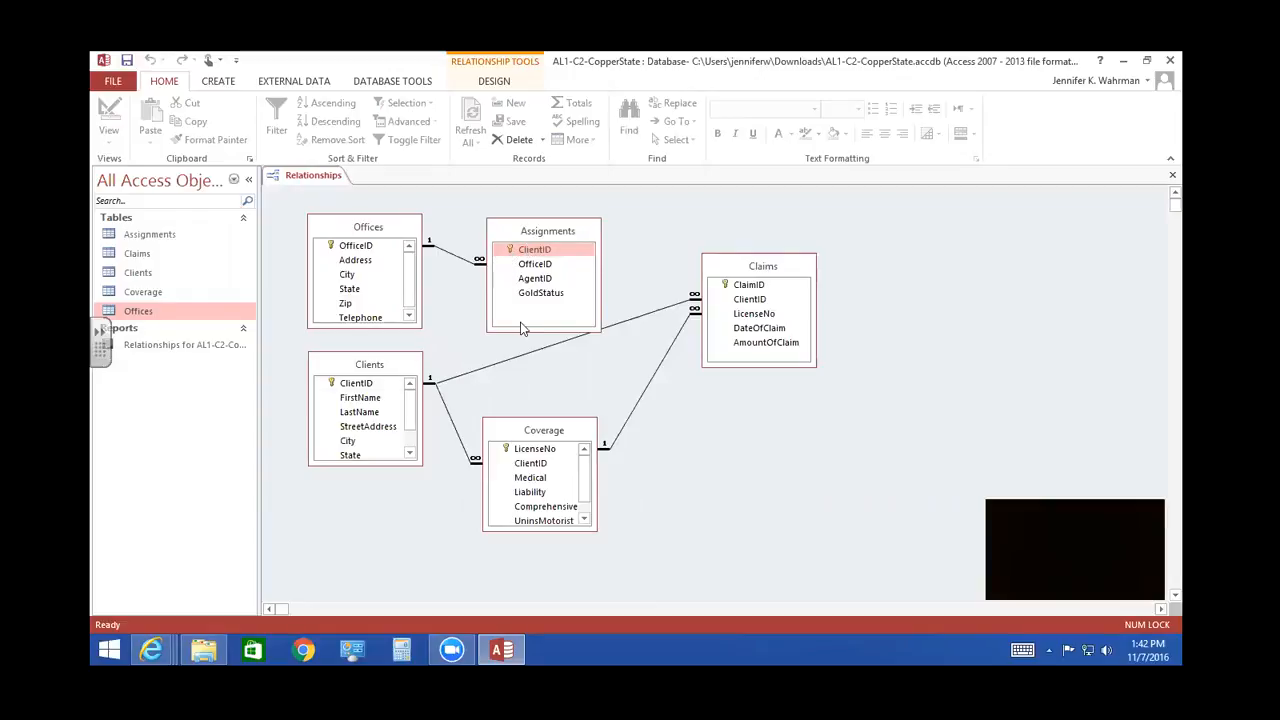
{"action": "left_click", "coordinate": [362, 382]}
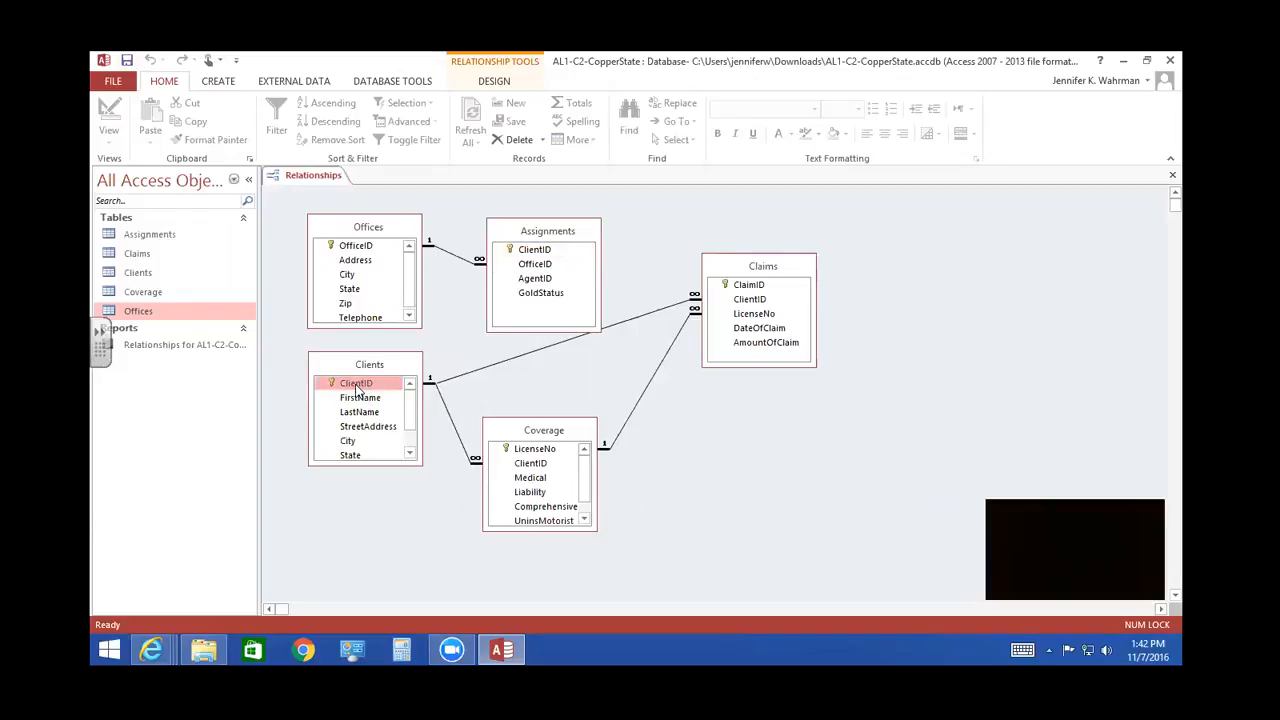
{"action": "left_click_drag", "start_coordinate": [356, 386], "coordinate": [537, 257]}
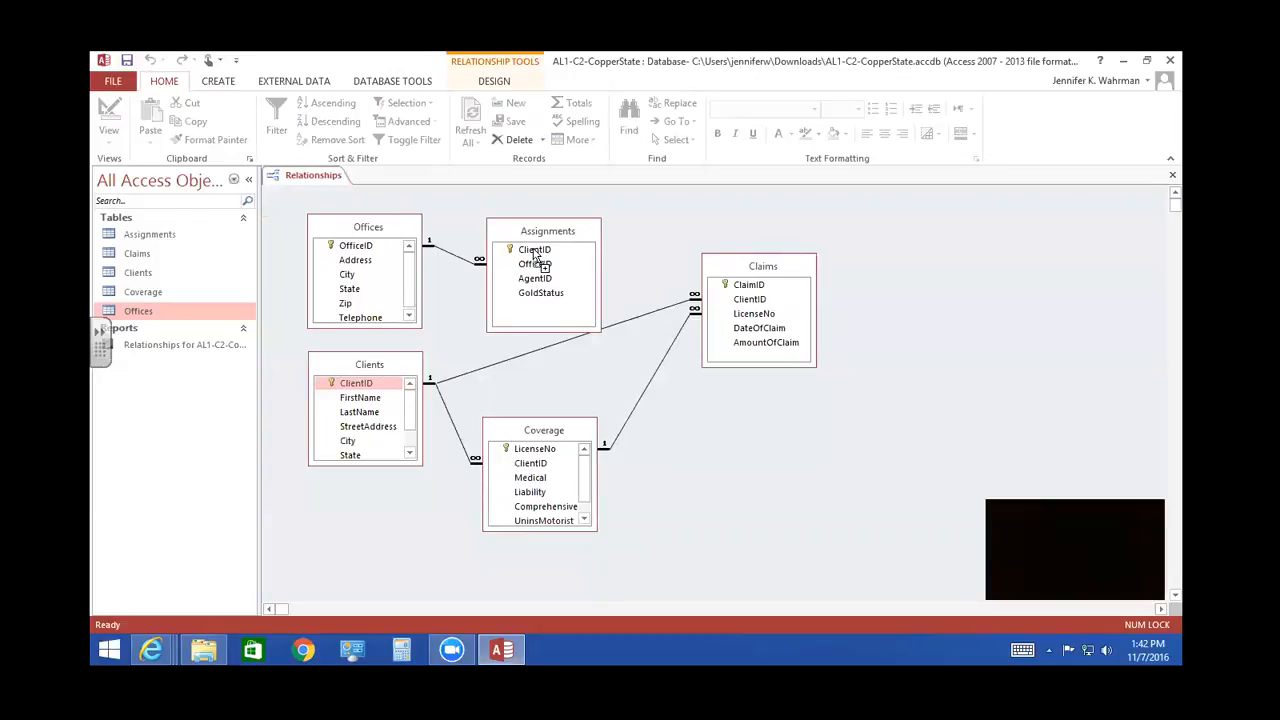
{"action": "left_click_drag", "start_coordinate": [535, 256], "coordinate": [535, 256]}
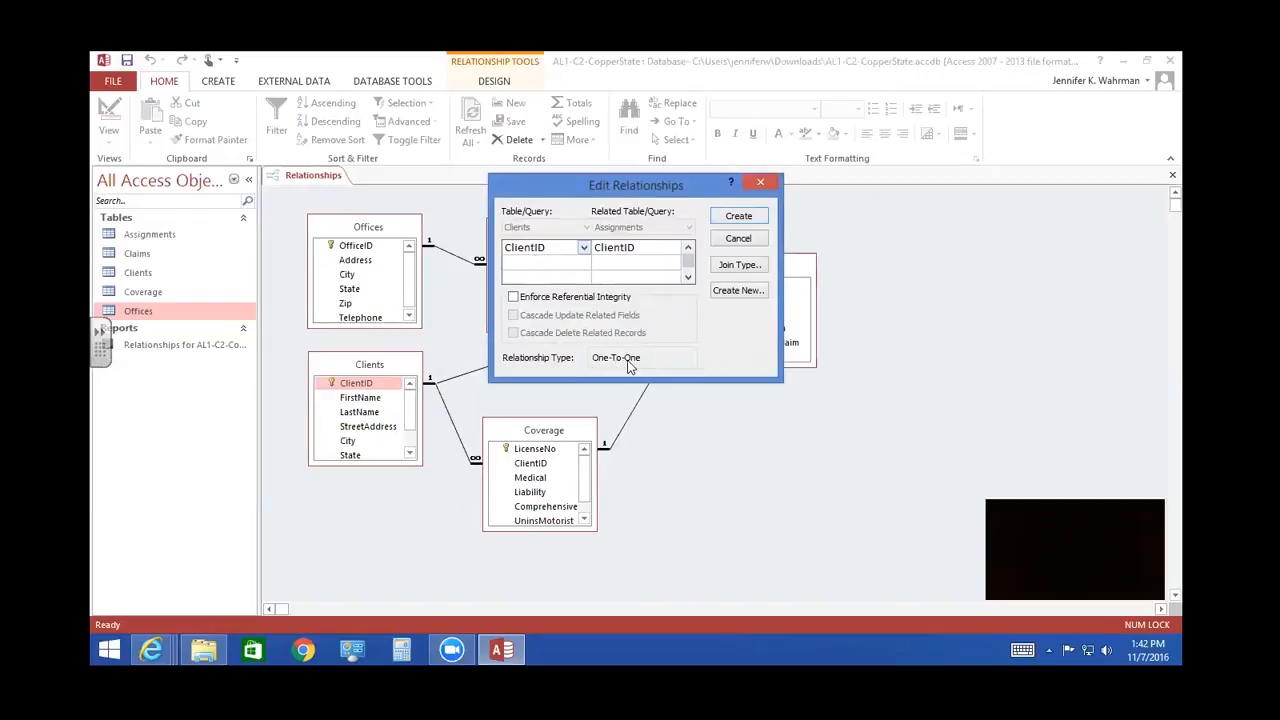
{"action": "left_click", "coordinate": [513, 297]}
{"action": "left_click", "coordinate": [513, 316]}
{"action": "left_click", "coordinate": [513, 333]}
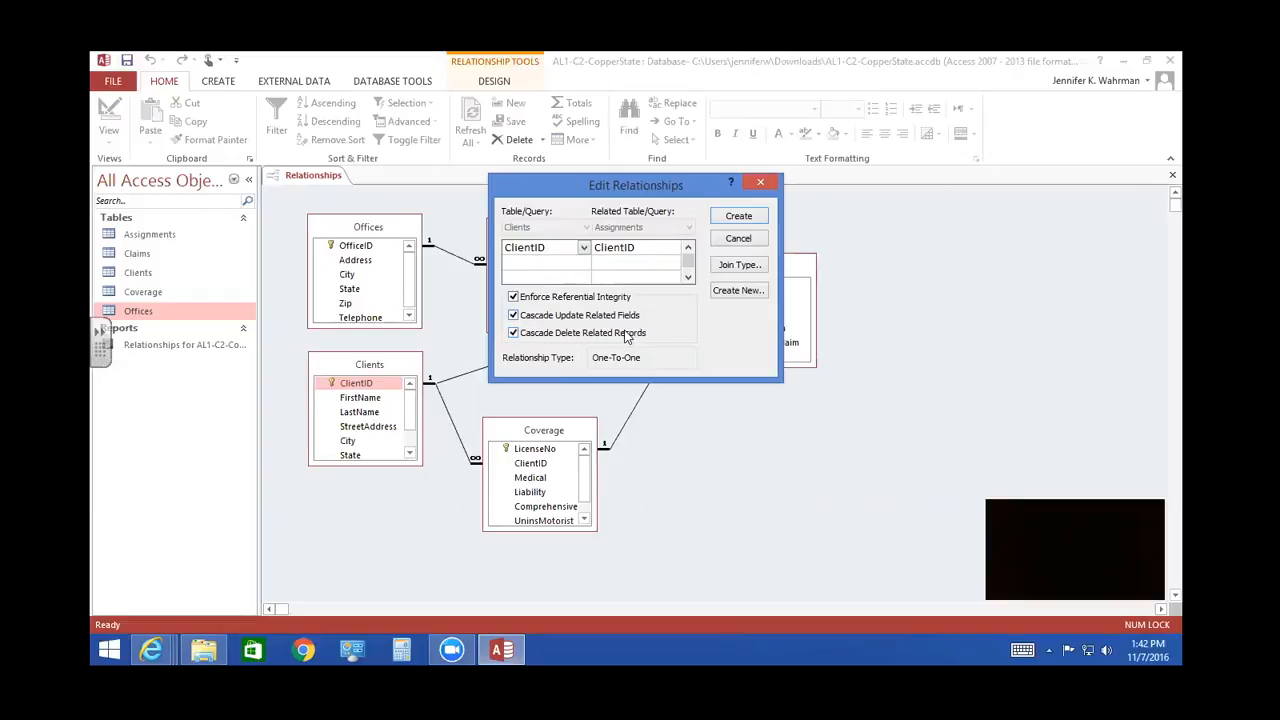
{"action": "left_click", "coordinate": [736, 218]}
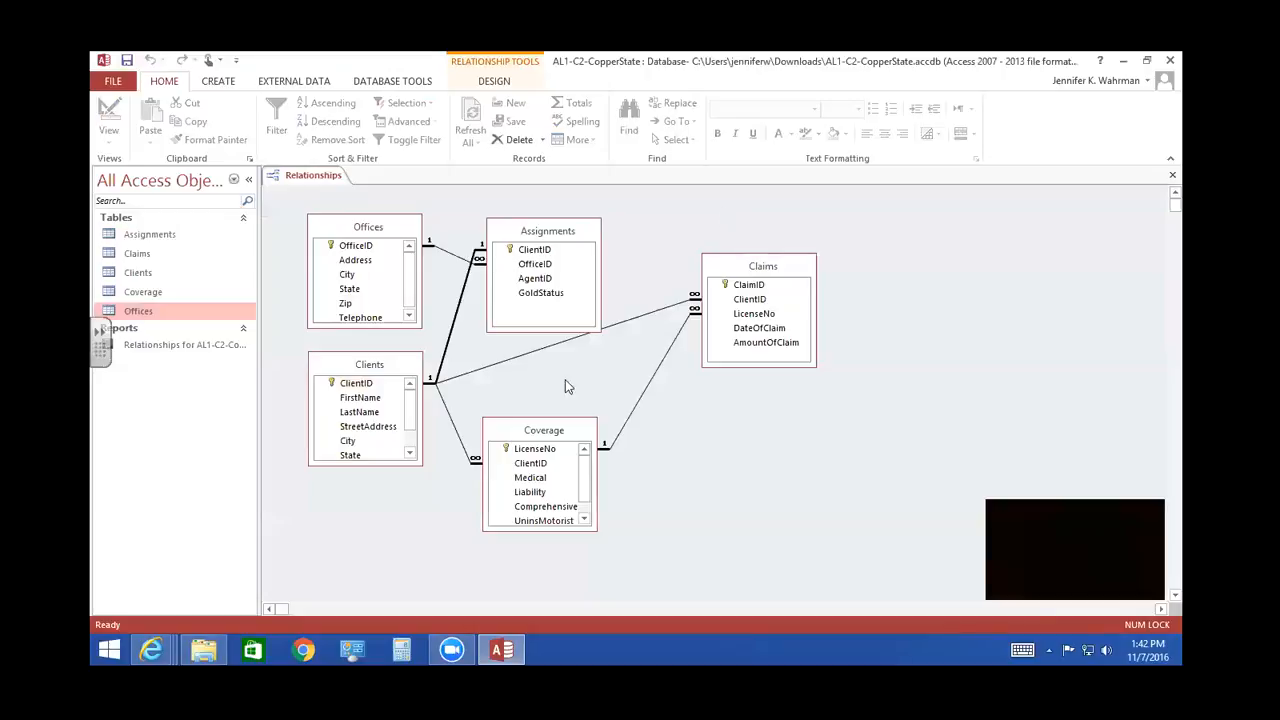
- Generate a relationship report from the current relationships layout and save it as Report2
{"action": "left_click", "coordinate": [381, 245]}
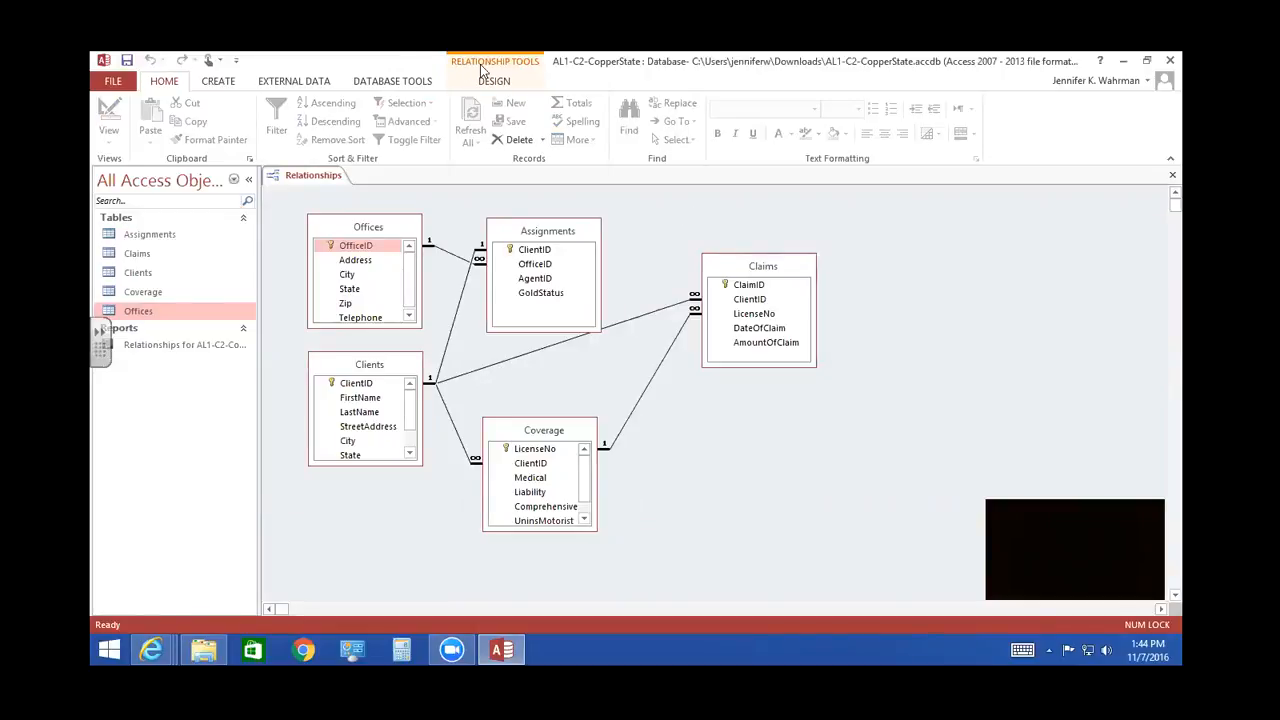
{"action": "left_click", "coordinate": [502, 82]}
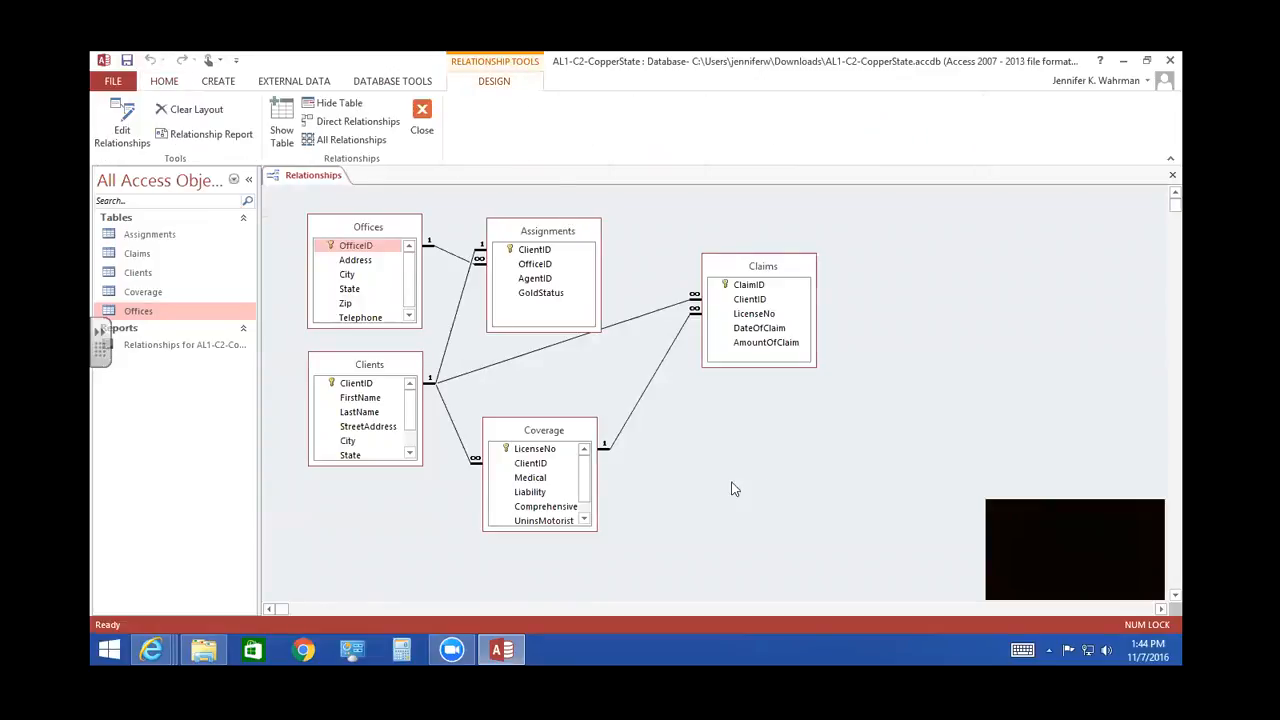
{"action": "left_click", "coordinate": [211, 135]}
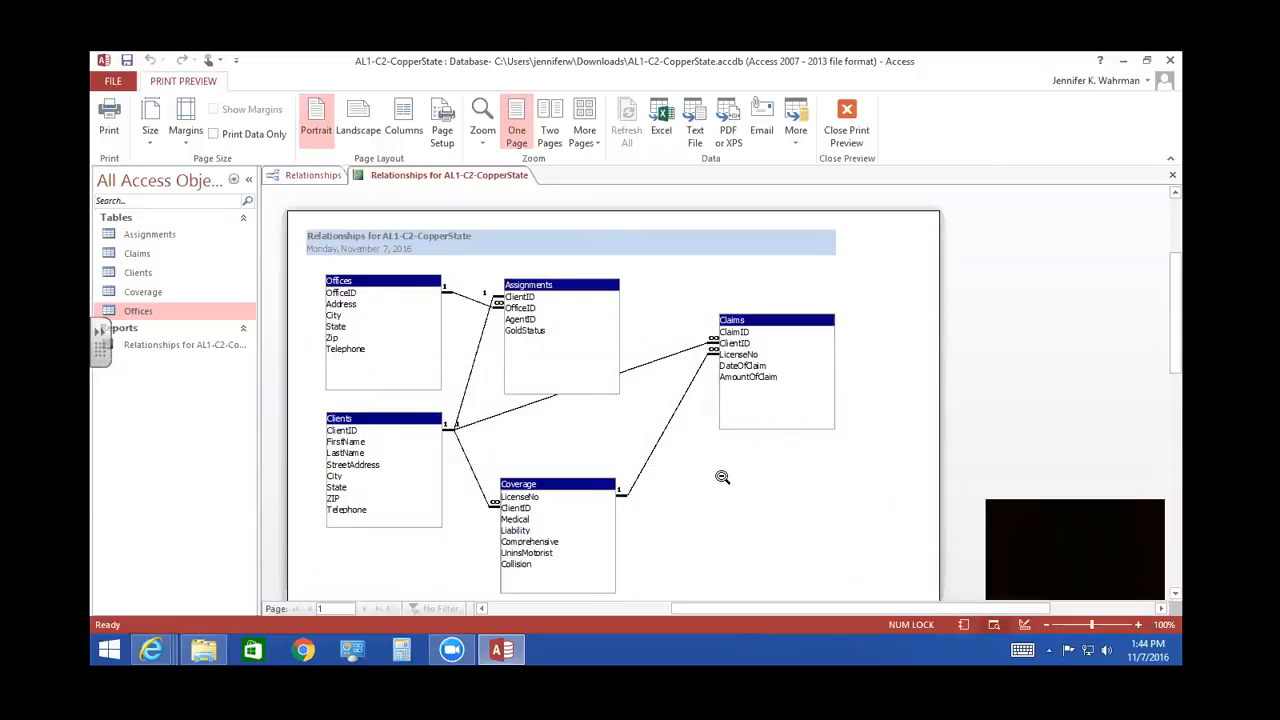
{"action": "left_click", "coordinate": [127, 62]}
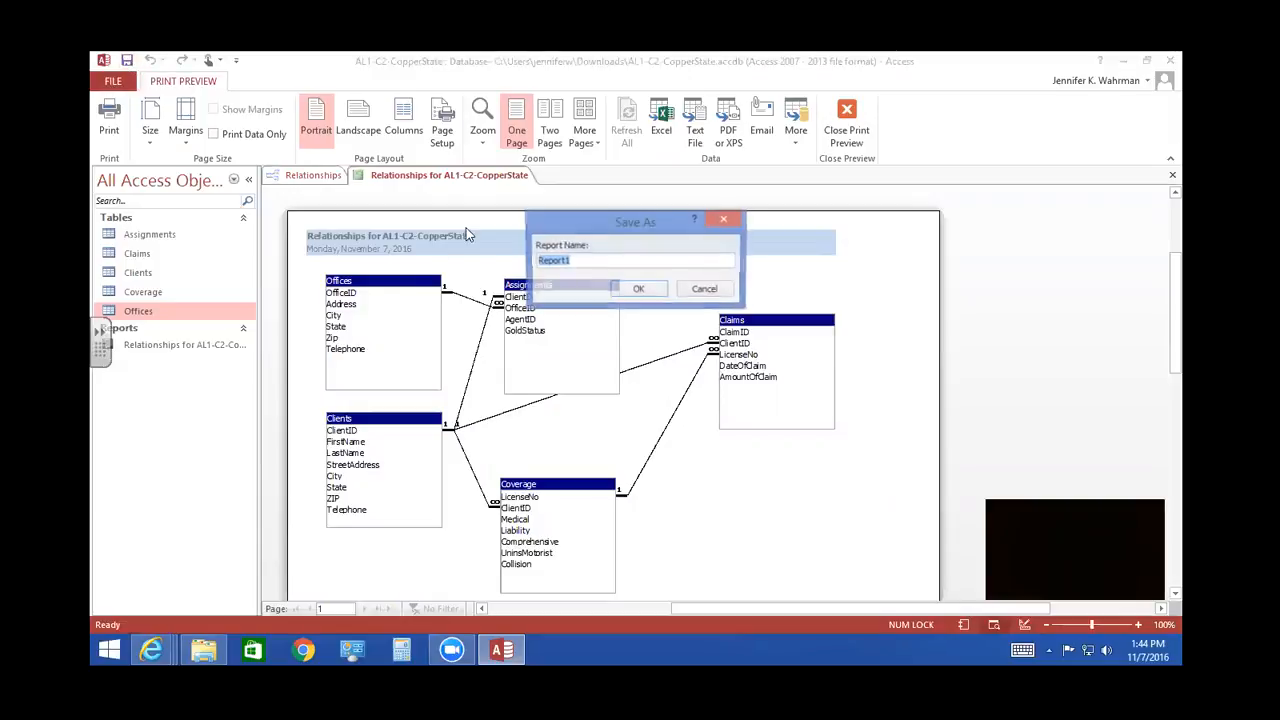
{"action": "left_click", "coordinate": [585, 261]}
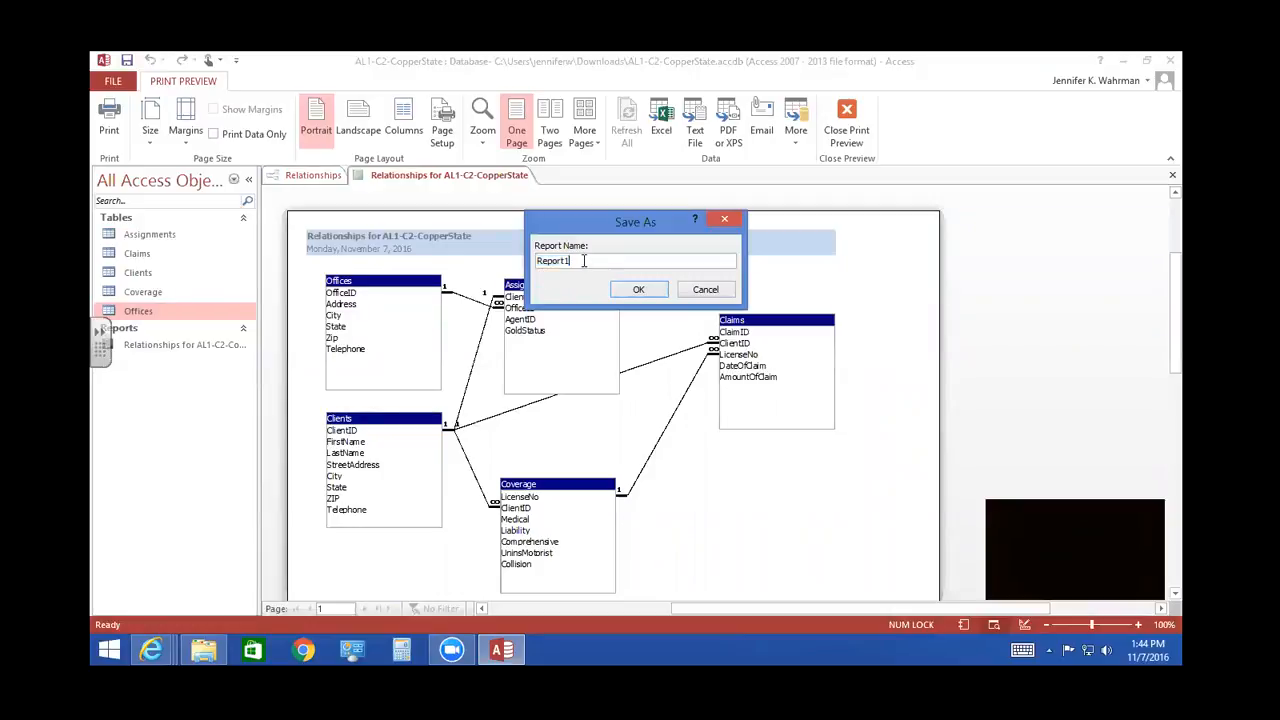
{"action": "key", "text": "BackSpace"}
{"action": "type", "text": "2"}
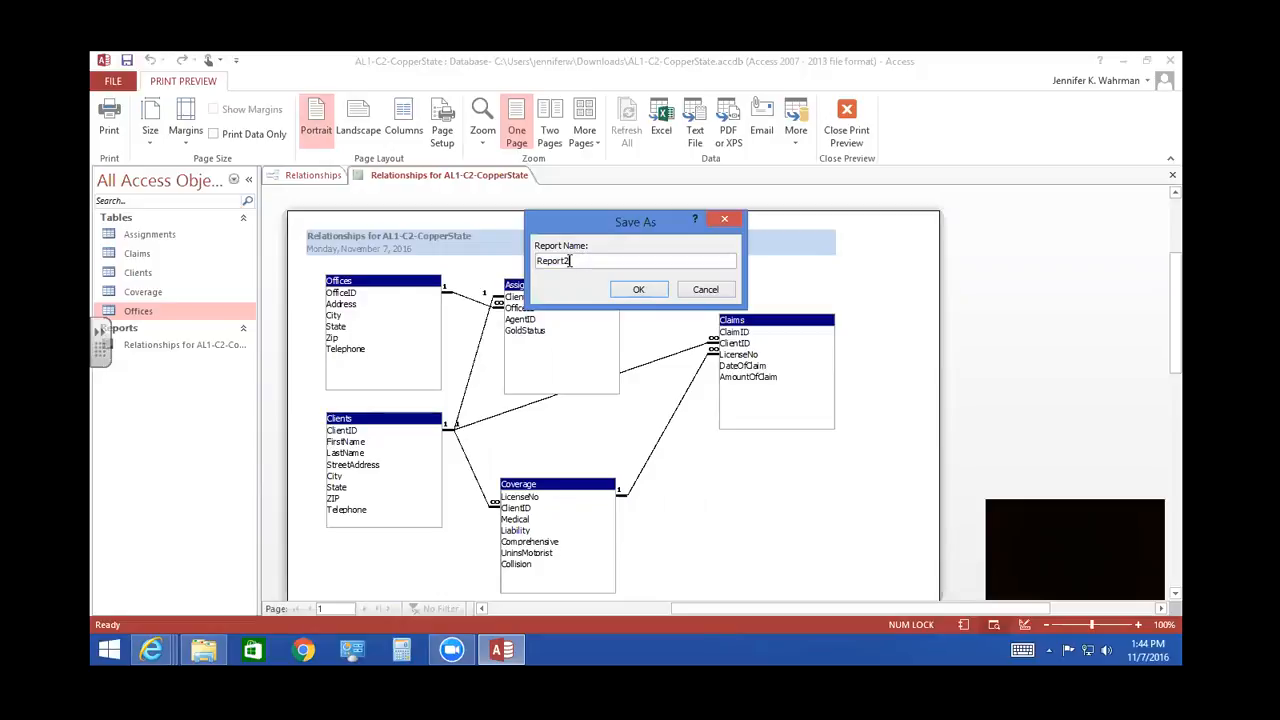
{"action": "left_click", "coordinate": [630, 293]}
{"action": "left_click", "coordinate": [634, 291]}
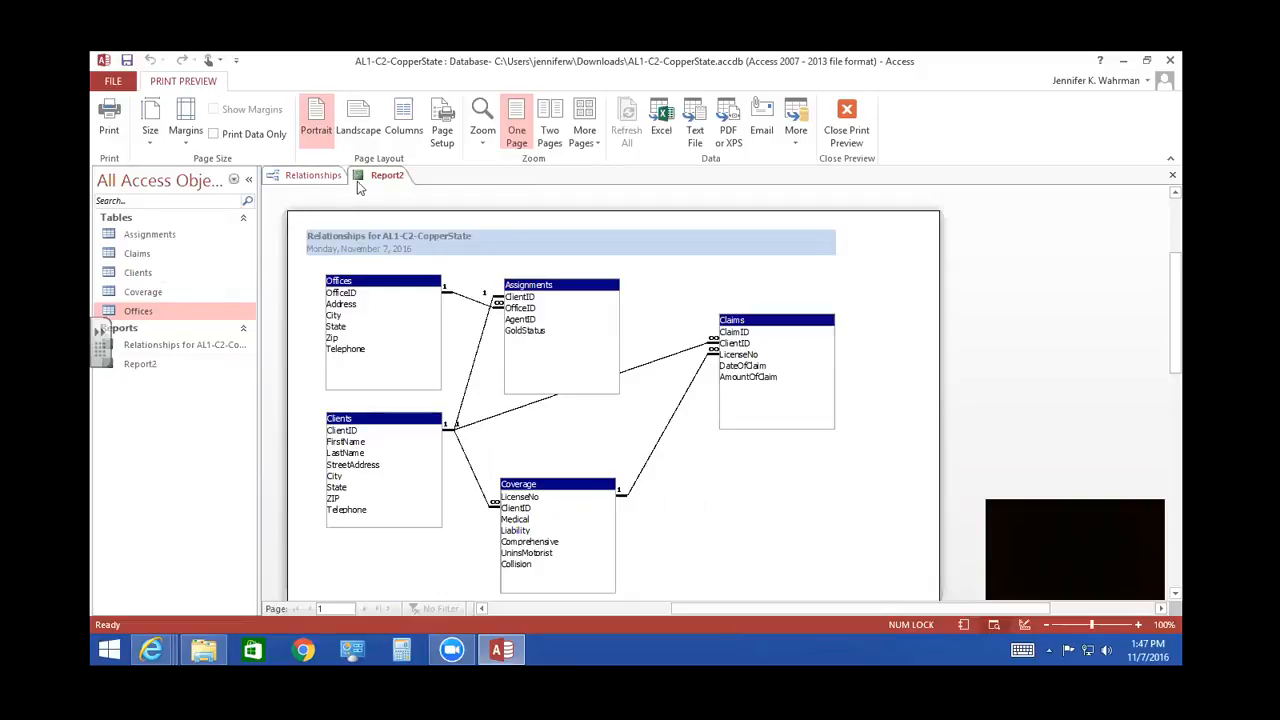
- Close the Report2 preview and the relationships layout
{"action": "left_click", "coordinate": [1172, 175]}
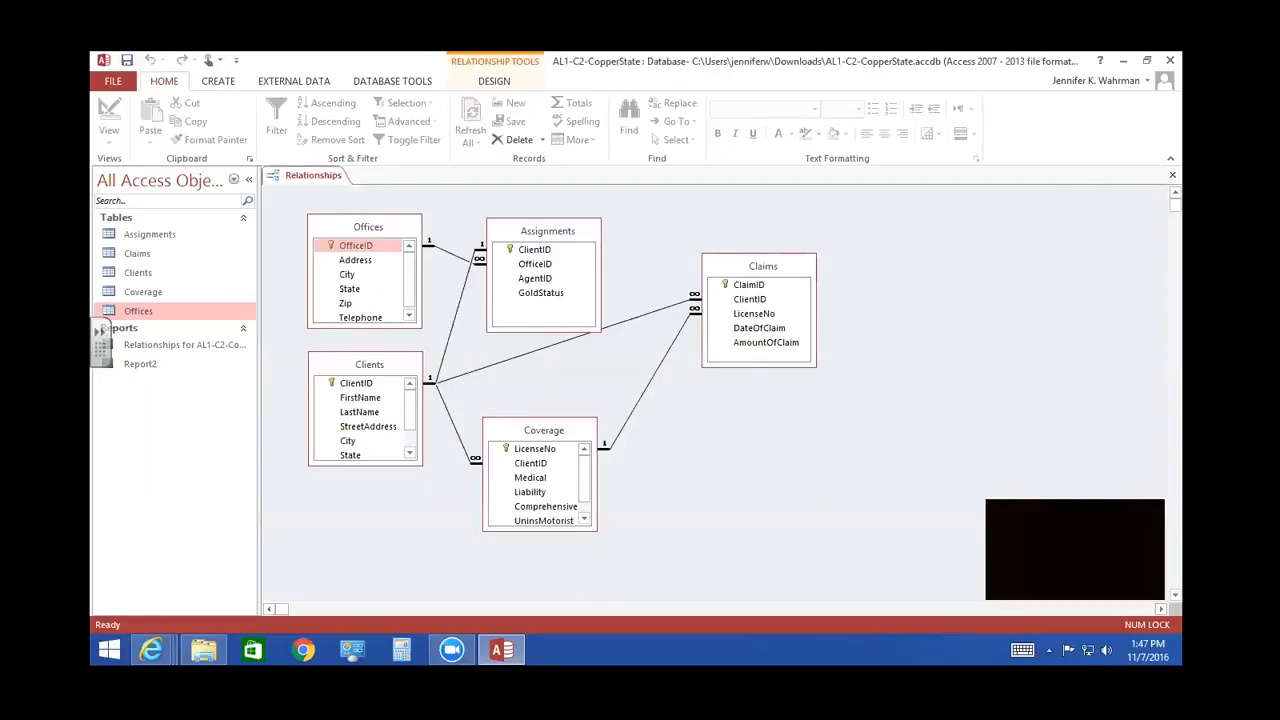
{"action": "left_click", "coordinate": [1172, 175]}
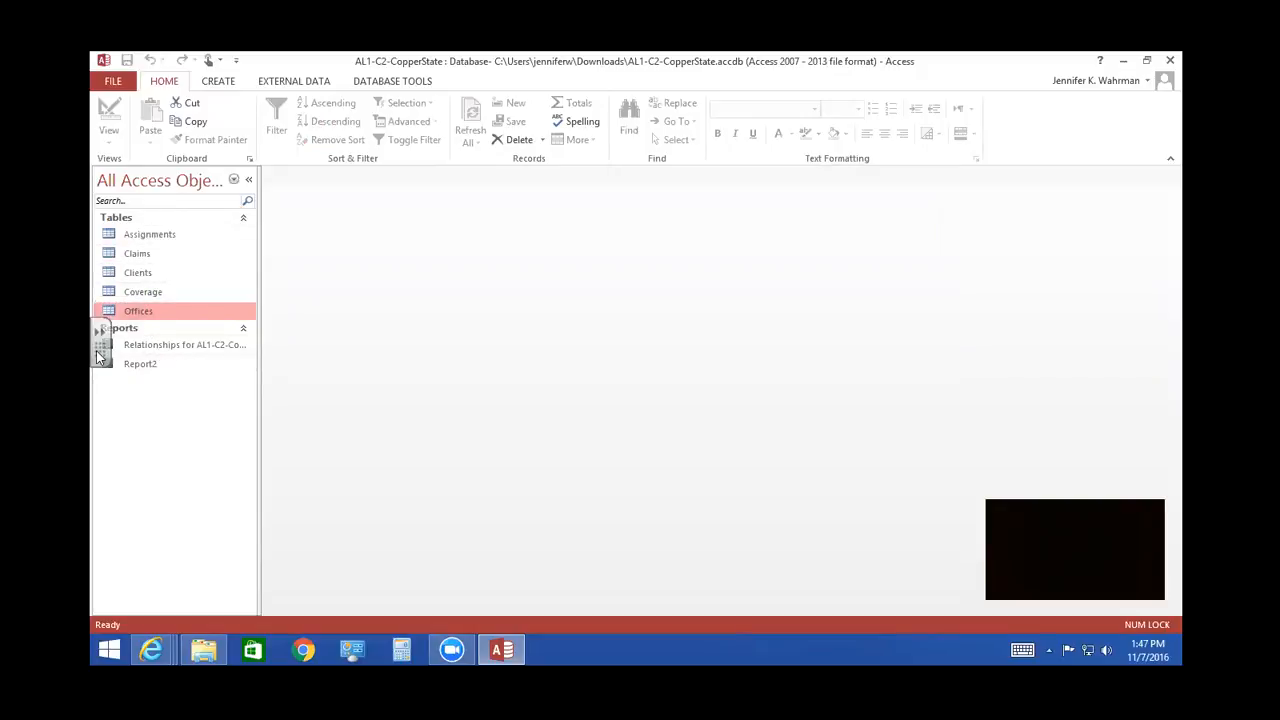
{"action": "left_click_drag", "start_coordinate": [103, 349], "coordinate": [100, 443]}
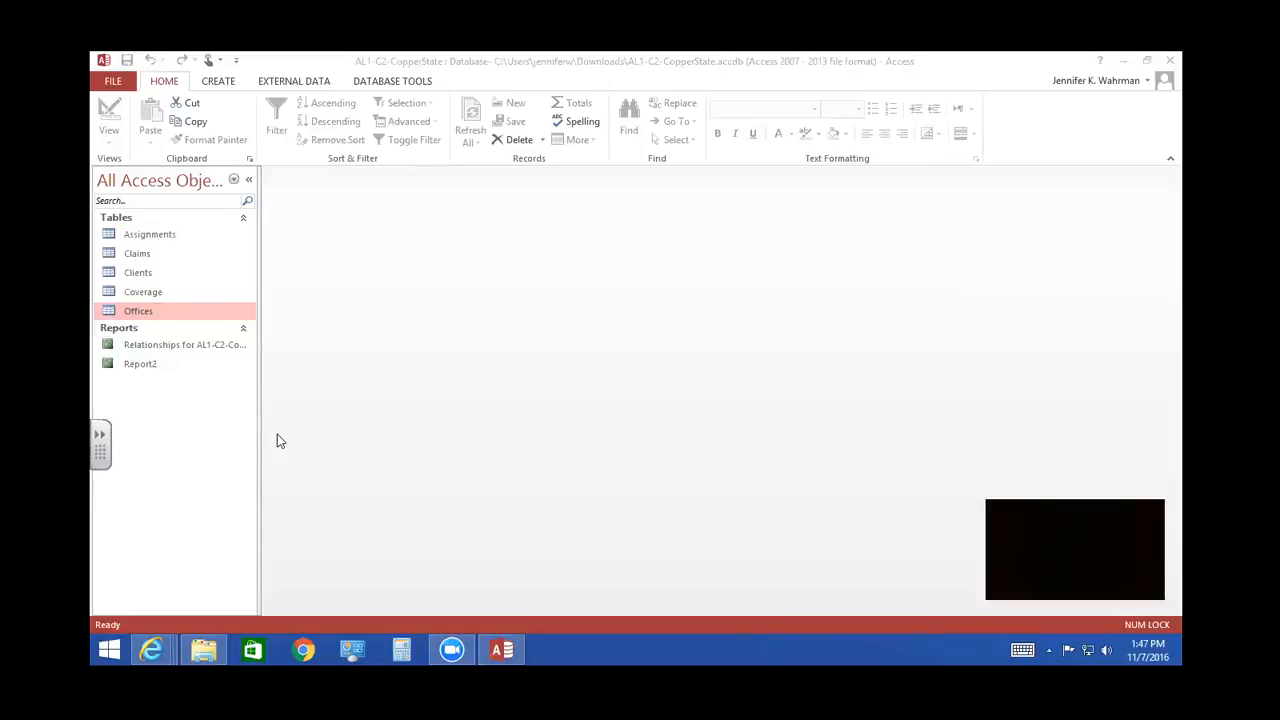
- Open the Clients table and delete its second-to-last record together with the related records in other tables
{"action": "double_click", "coordinate": [138, 274]}
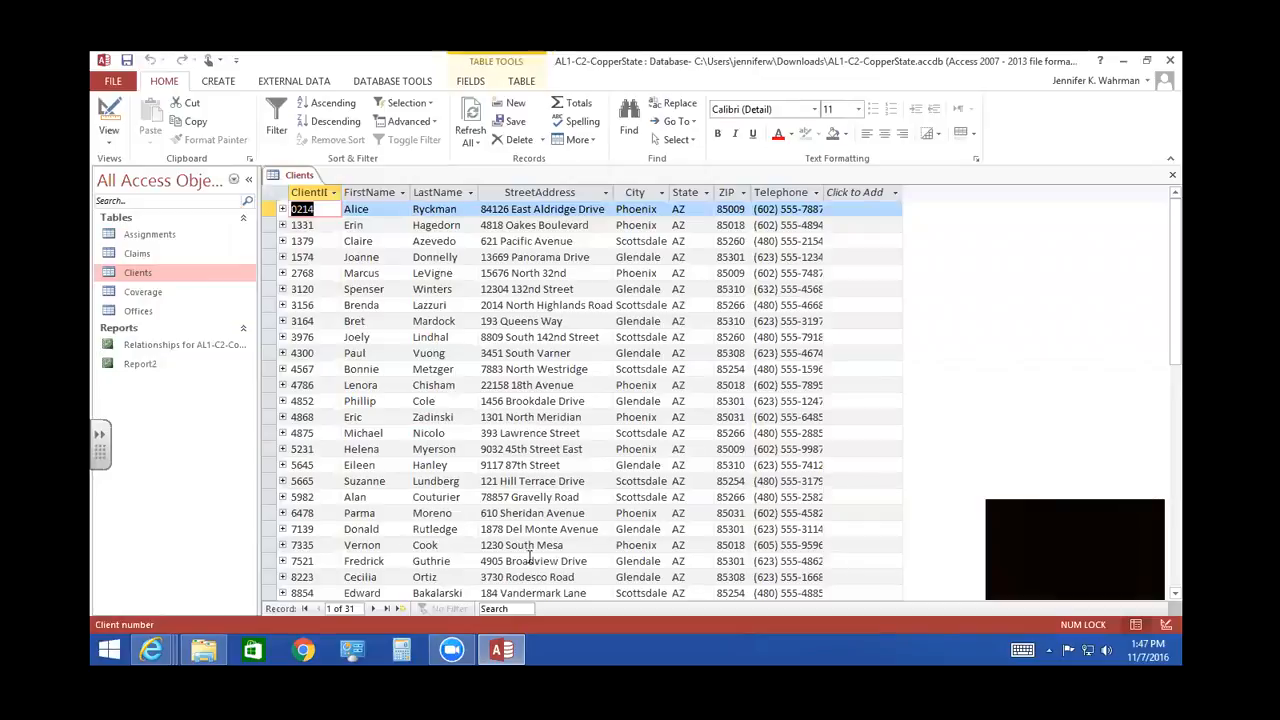
{"action": "scroll", "coordinate": [930, 385], "scroll_direction": "down", "scroll_amount": 8}
{"action": "scroll", "coordinate": [924, 394], "scroll_direction": "up", "scroll_amount": 8}
{"action": "scroll", "coordinate": [303, 410], "scroll_direction": "down", "scroll_amount": 5}
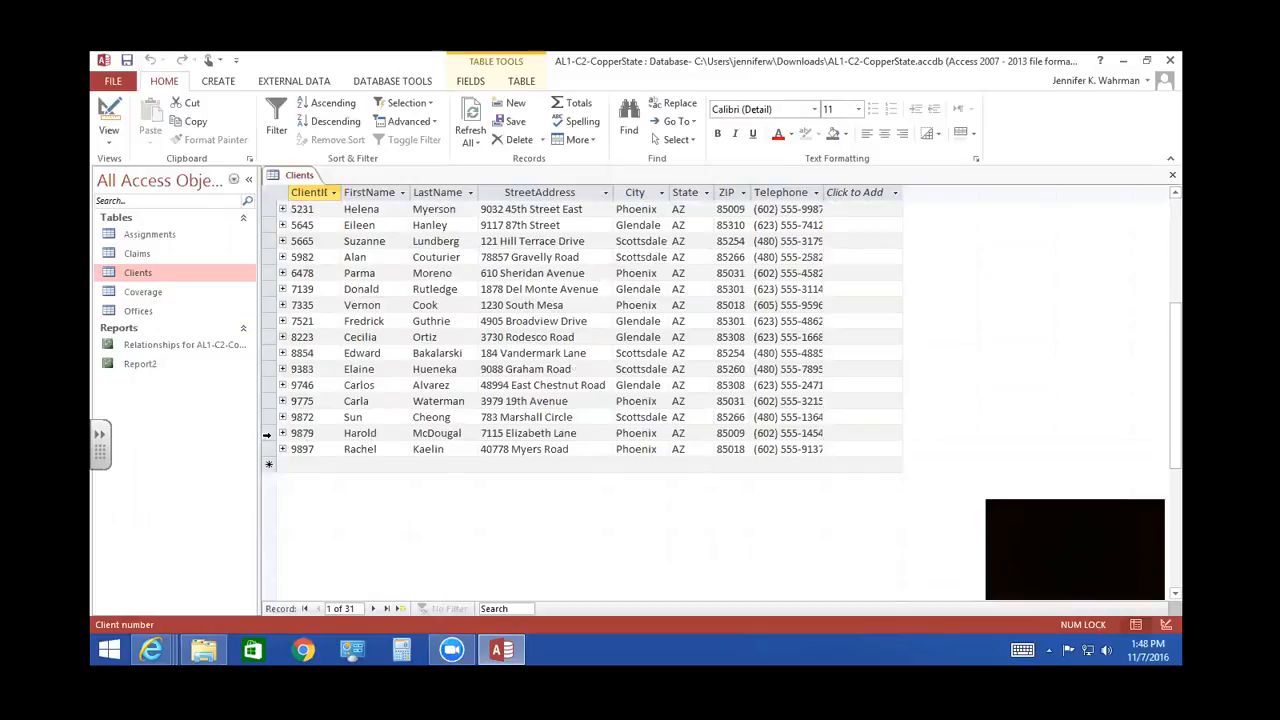
{"action": "left_click", "coordinate": [267, 434]}
{"action": "right_click", "coordinate": [267, 434]}
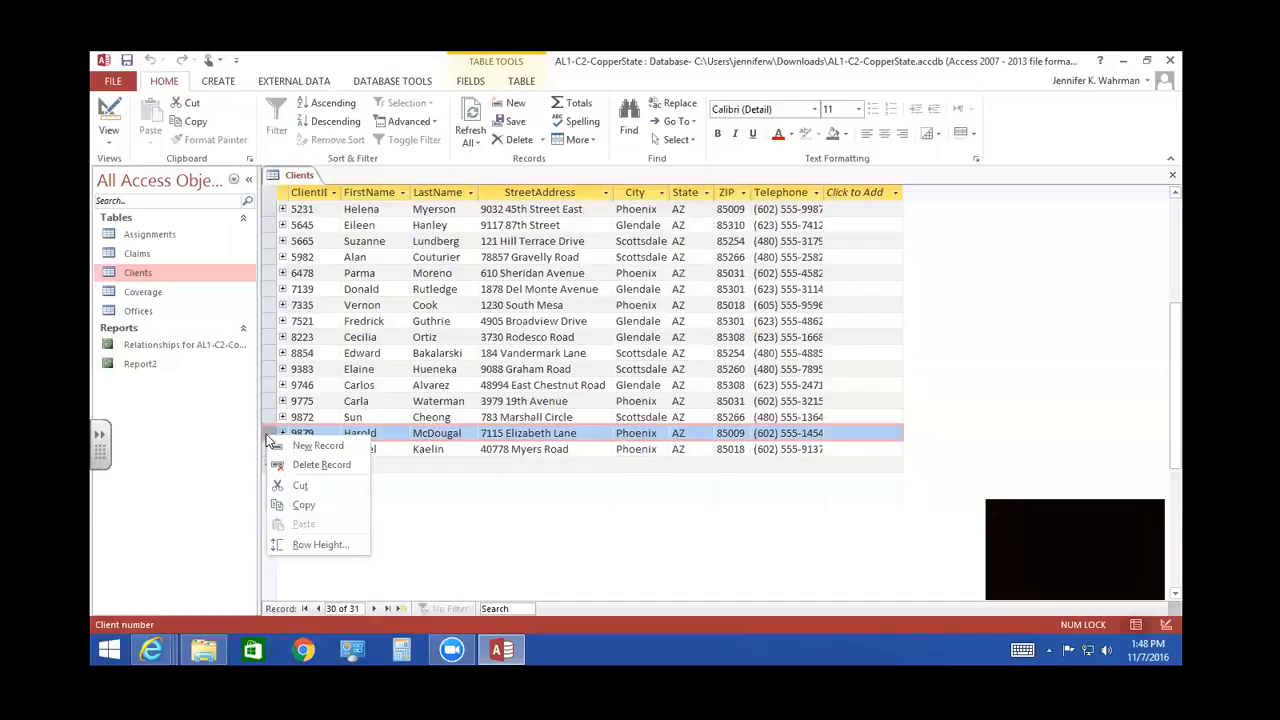
{"action": "left_click", "coordinate": [303, 468]}
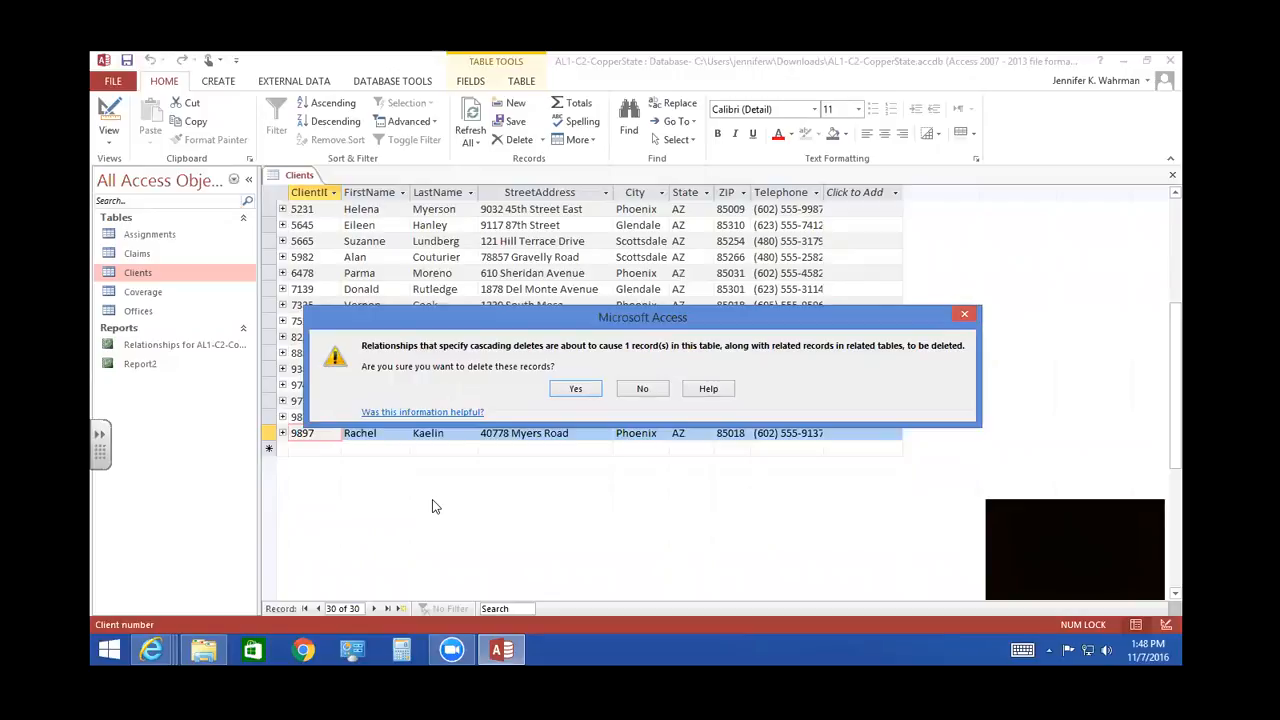
{"action": "left_click", "coordinate": [564, 388]}
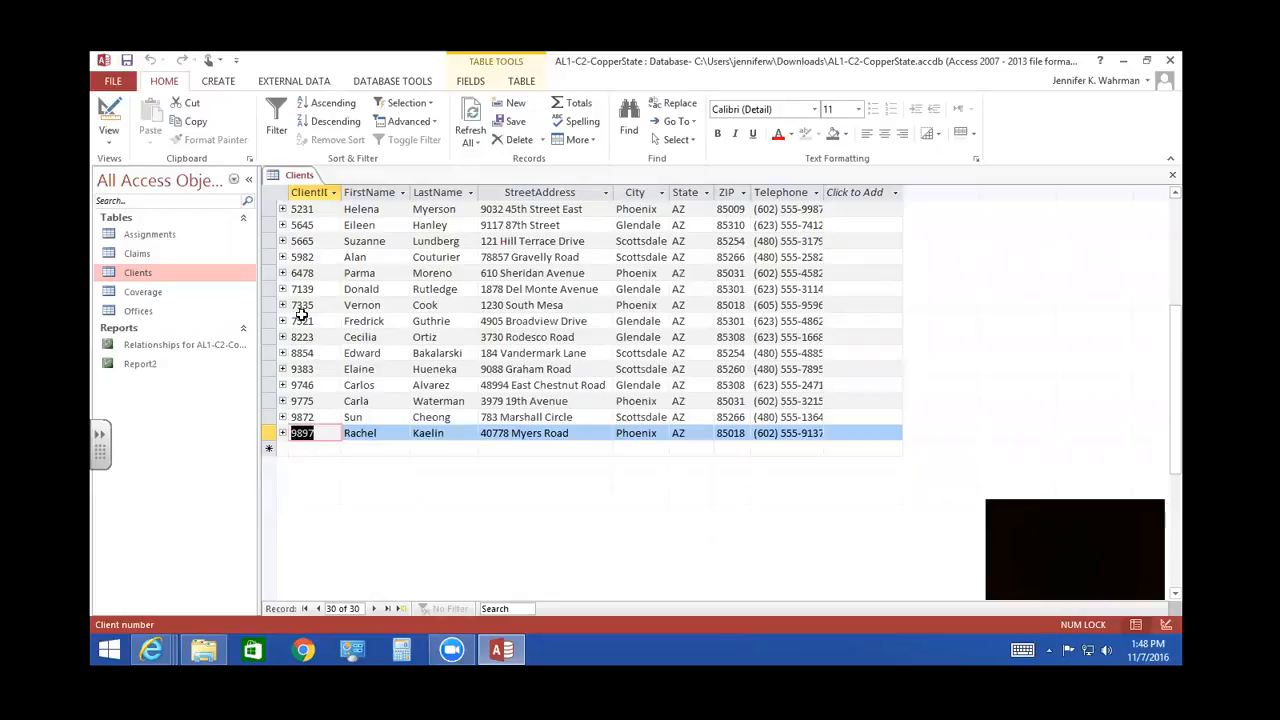
- Delete the 22nd record in the Clients table, including its cascading related records
{"action": "left_click", "coordinate": [267, 306]}
{"action": "right_click", "coordinate": [266, 308]}
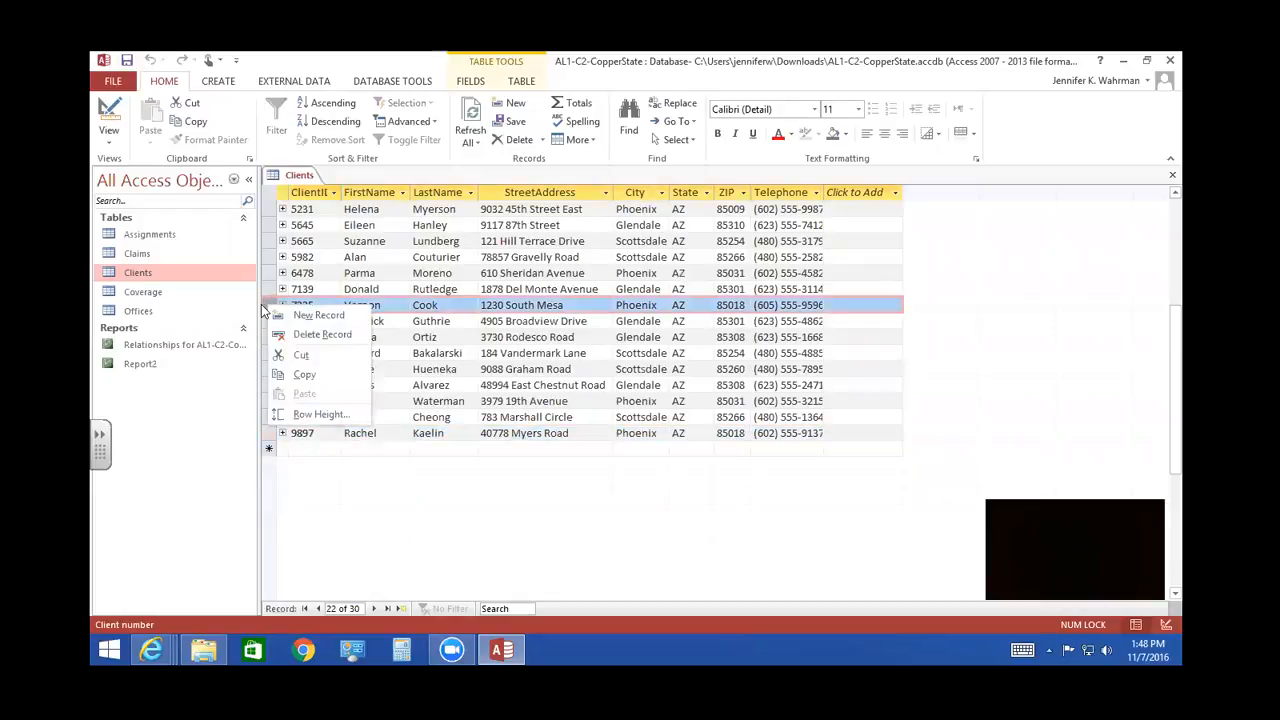
{"action": "left_click", "coordinate": [315, 334]}
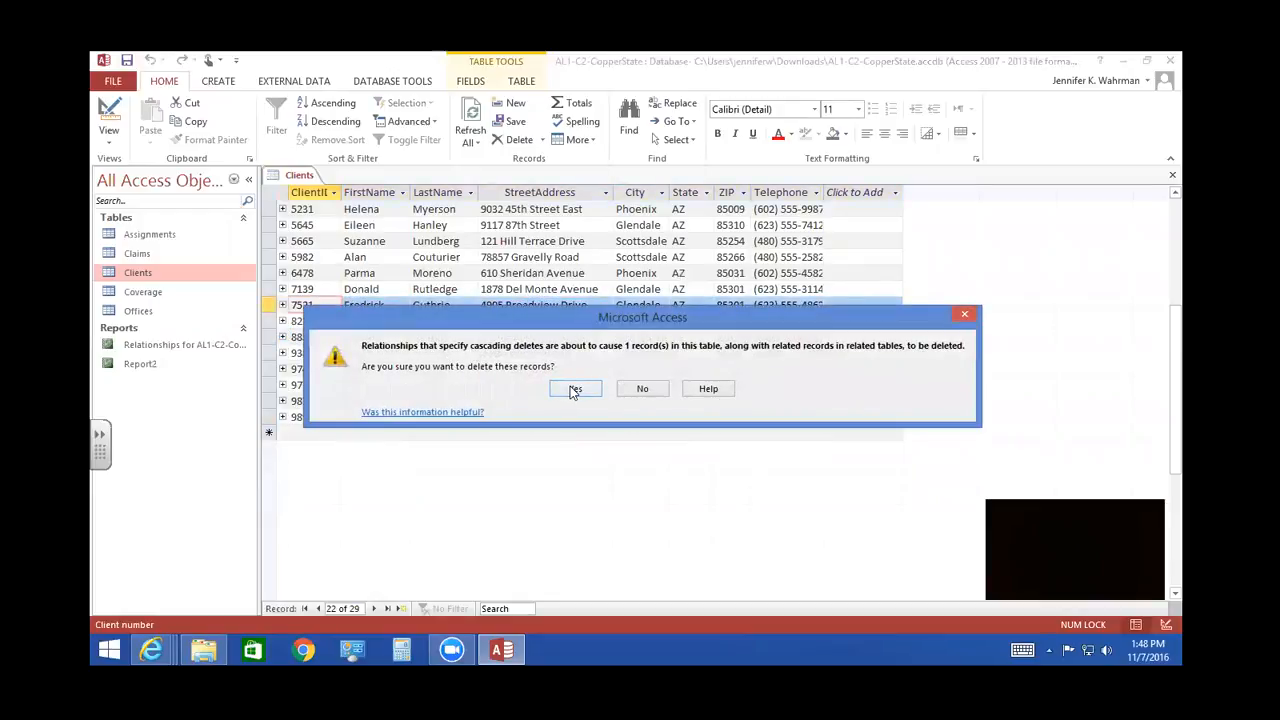
{"action": "left_click", "coordinate": [575, 389]}
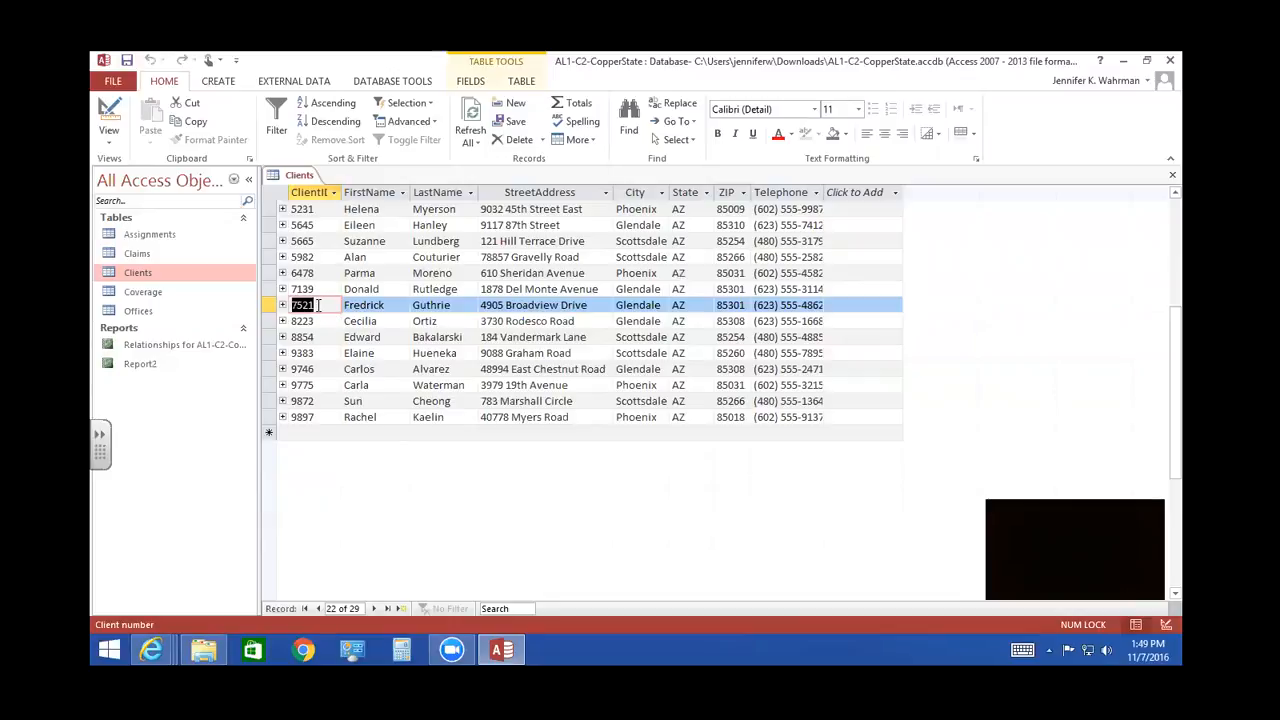
- Replace the ClientID of the tenth record in Clients with the new client number and close the table
{"action": "scroll", "coordinate": [336, 358], "scroll_direction": "up", "scroll_amount": 3}
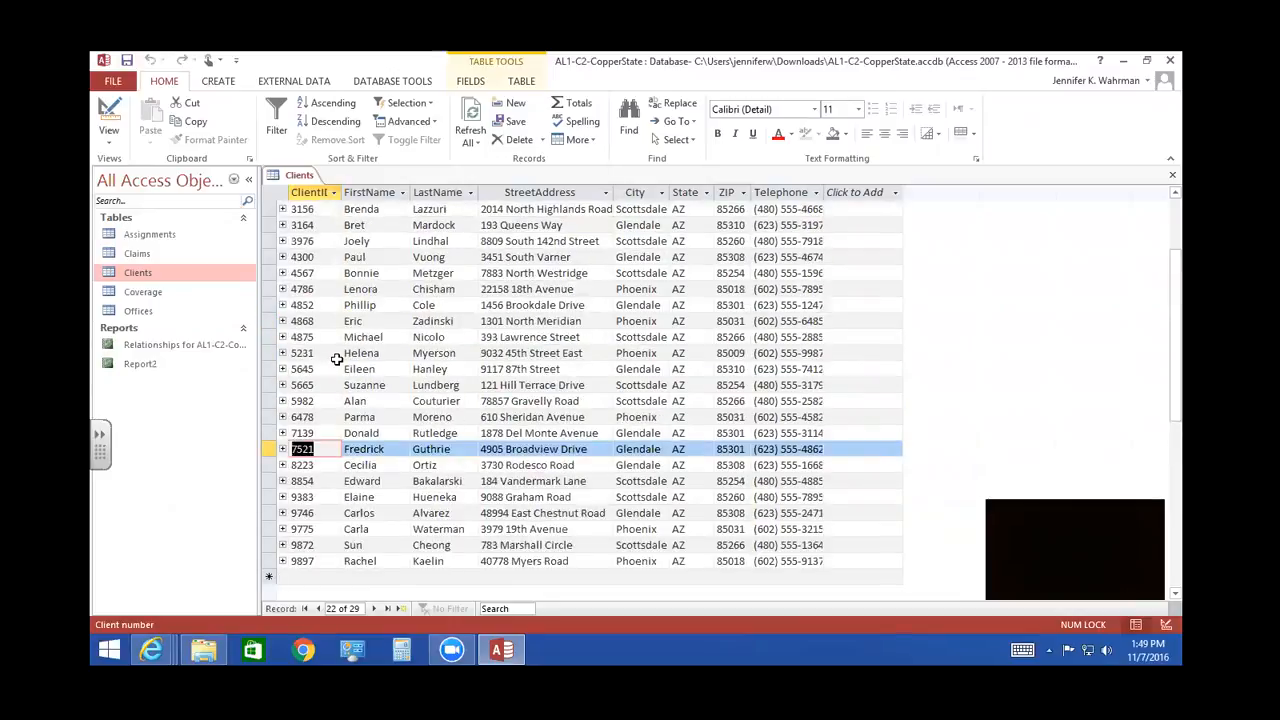
{"action": "left_click", "coordinate": [296, 257]}
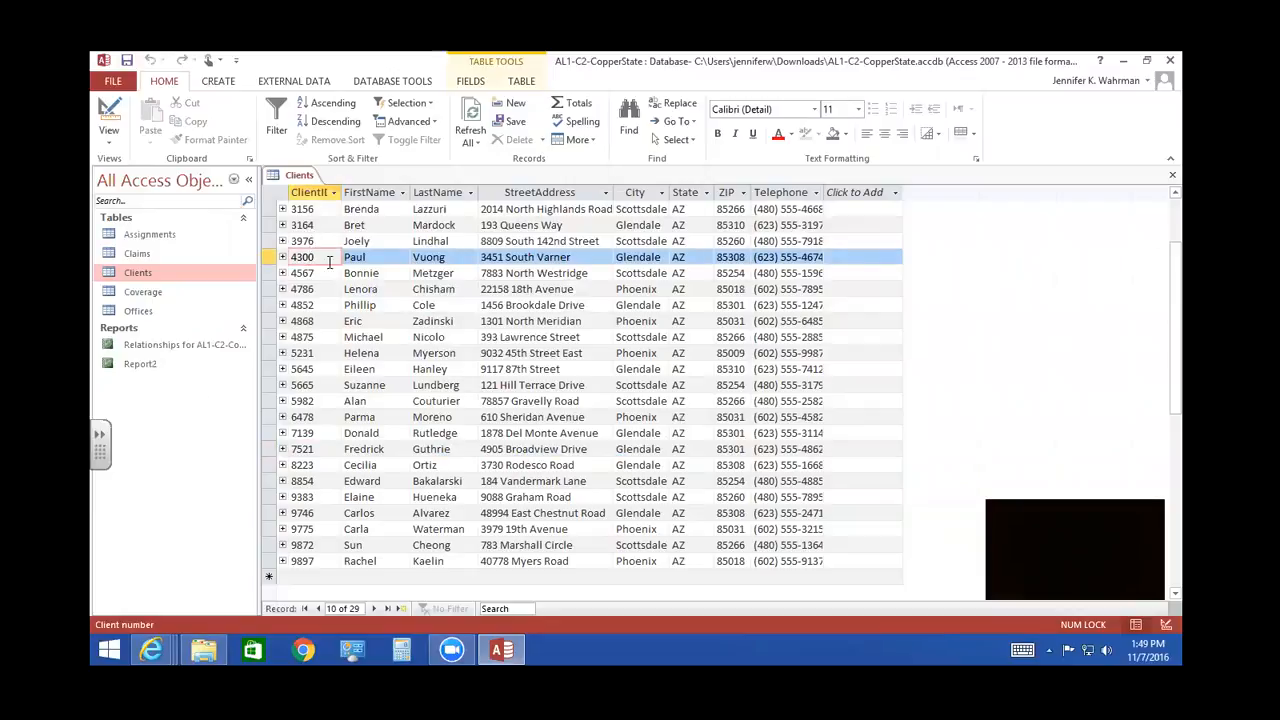
{"action": "left_click_drag", "start_coordinate": [326, 259], "coordinate": [286, 258]}
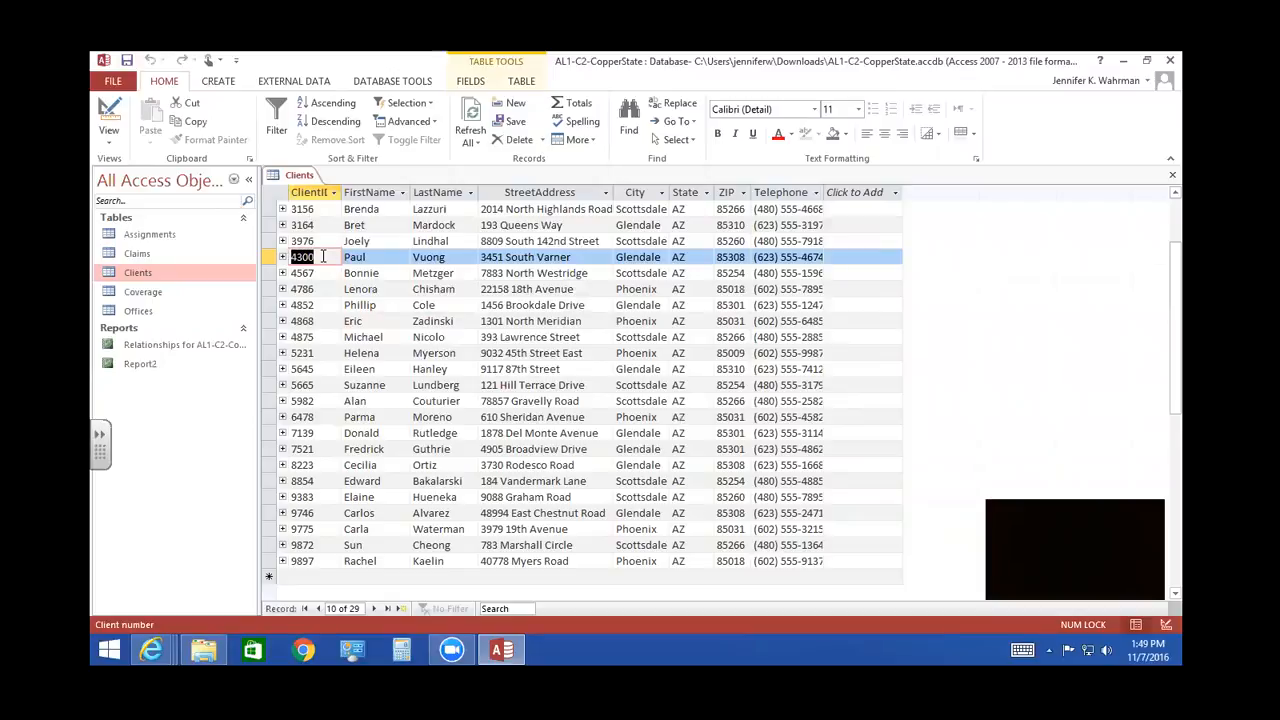
{"action": "type", "text": "2560"}
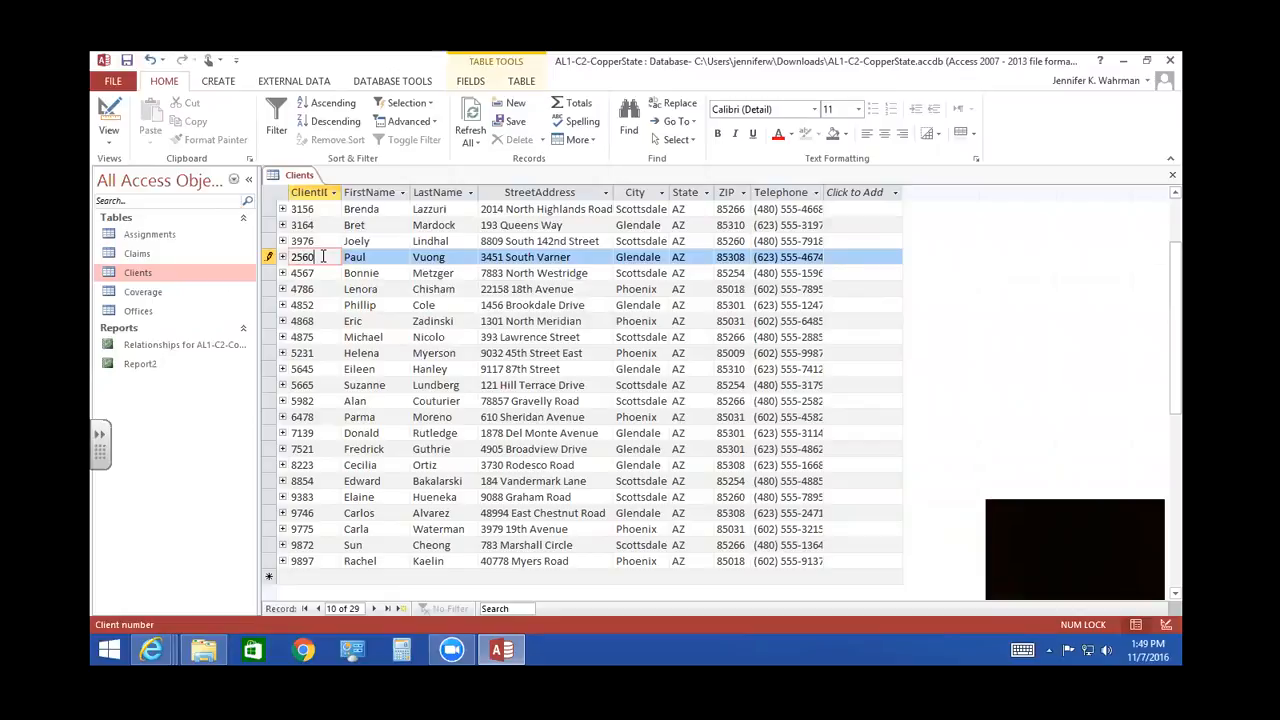
{"action": "key", "text": "Tab"}
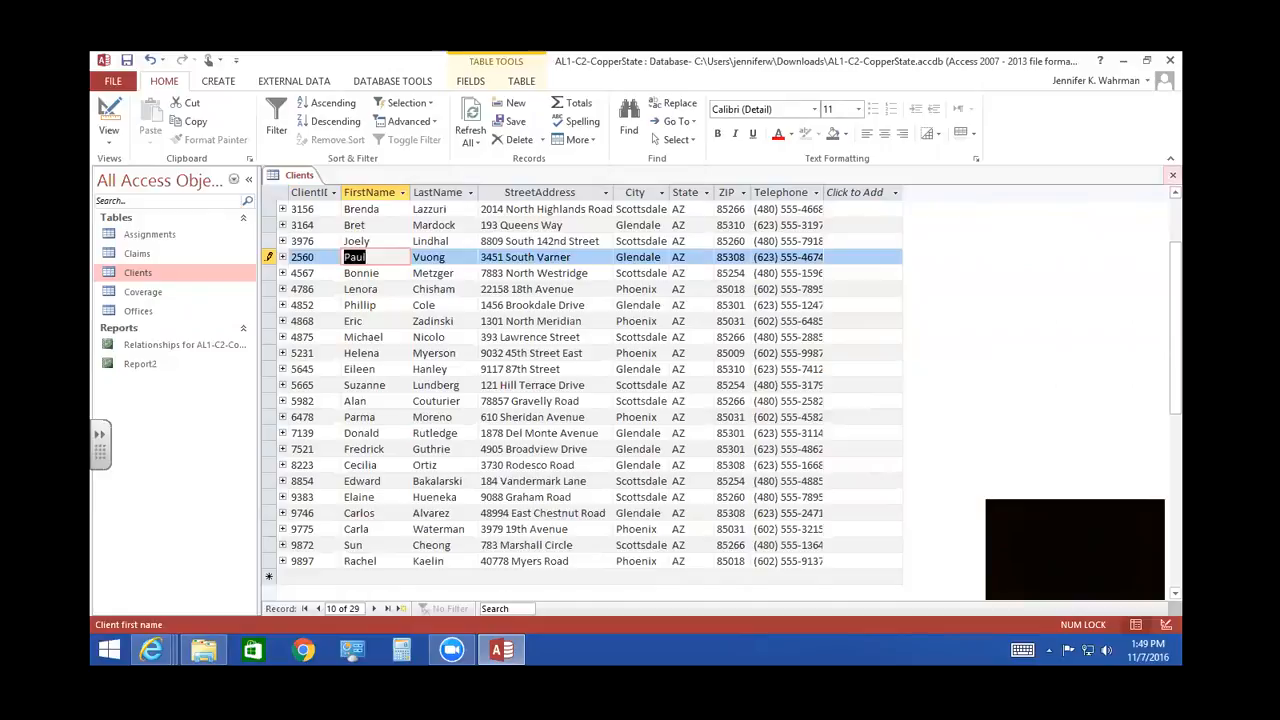
{"action": "left_click", "coordinate": [1172, 175]}
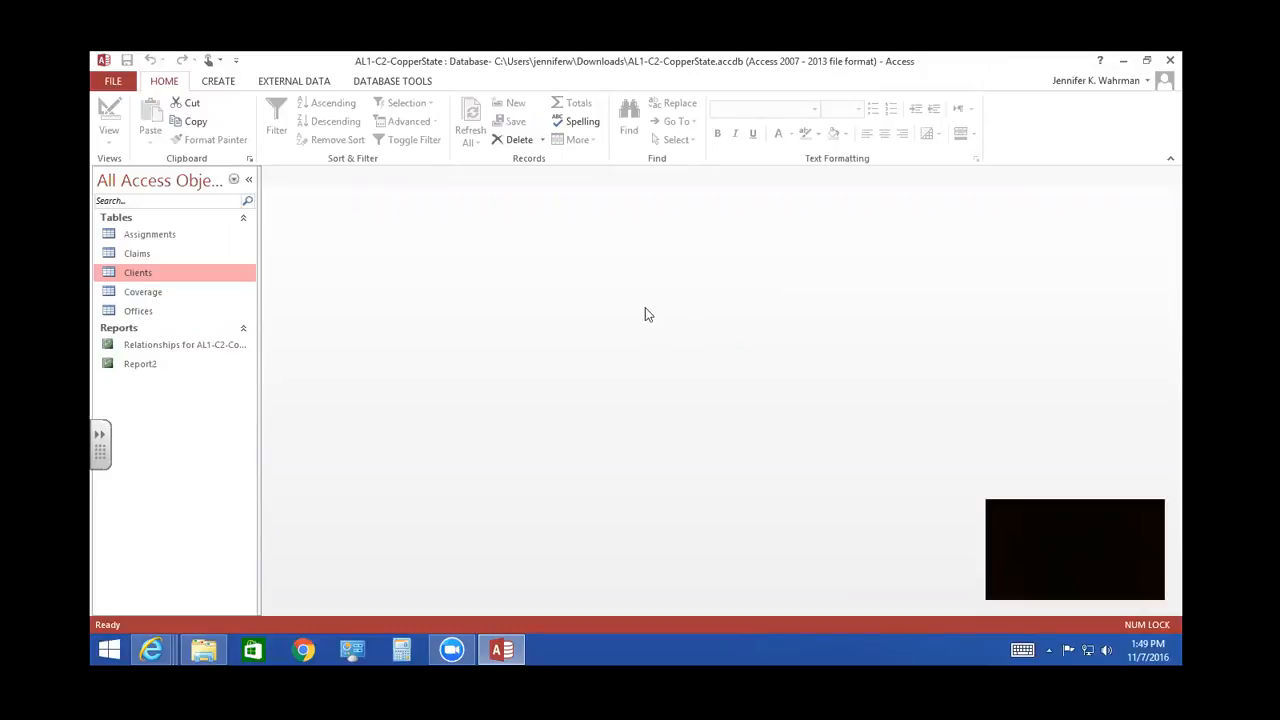
- Open the Claims table, check its ClientID column for the updated client number, and close the table
{"action": "left_click_drag", "start_coordinate": [166, 253], "coordinate": [140, 256]}
{"action": "double_click", "coordinate": [137, 253]}
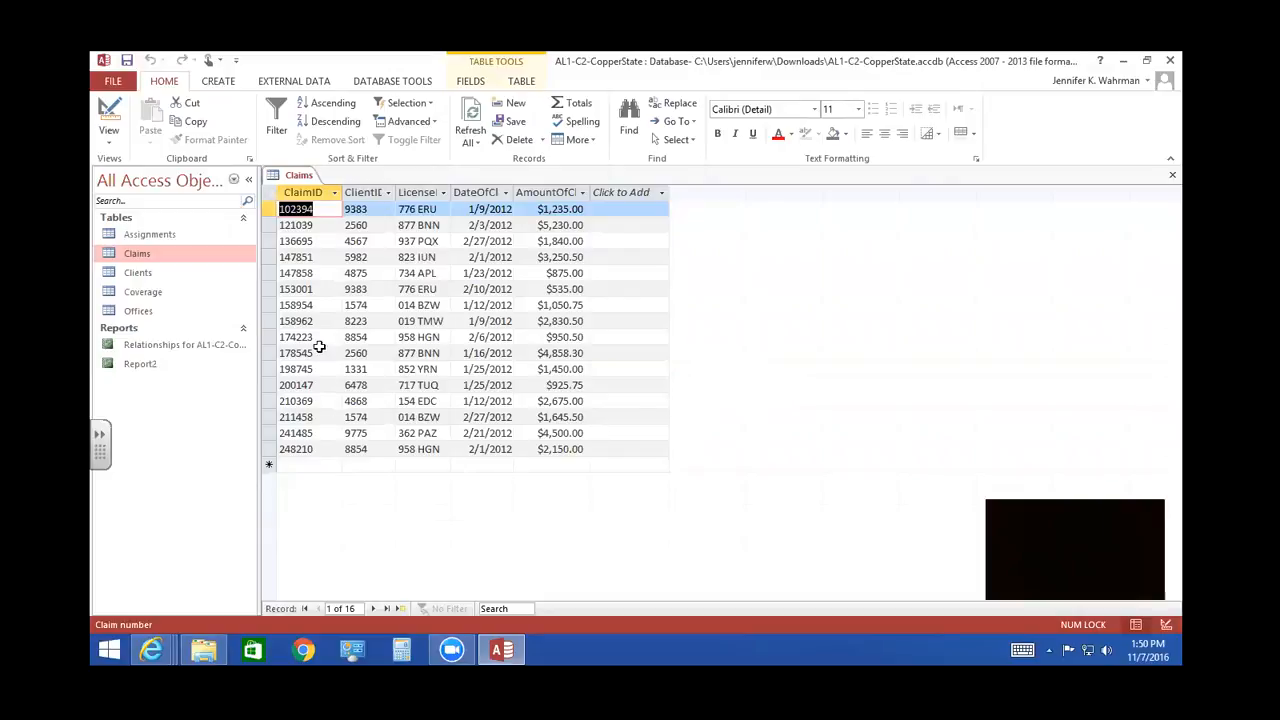
{"action": "left_click", "coordinate": [366, 225]}
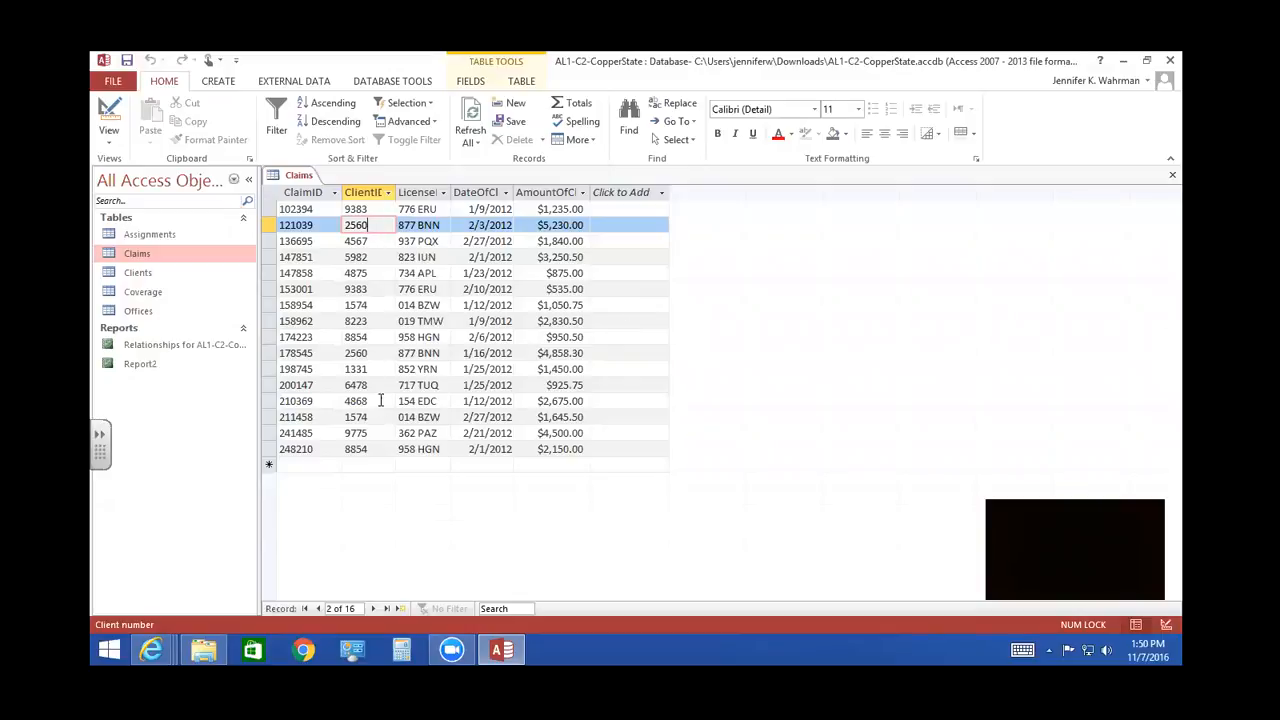
{"action": "left_click", "coordinate": [368, 465]}
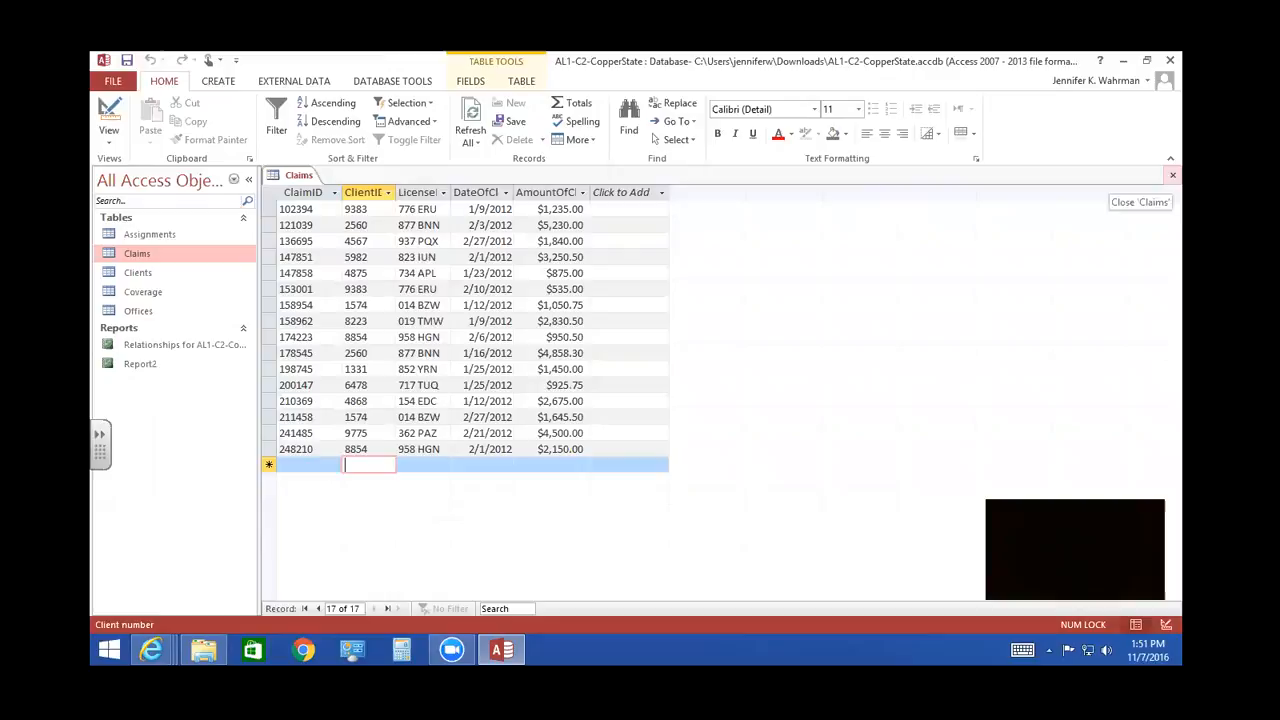
{"action": "left_click", "coordinate": [1173, 175]}
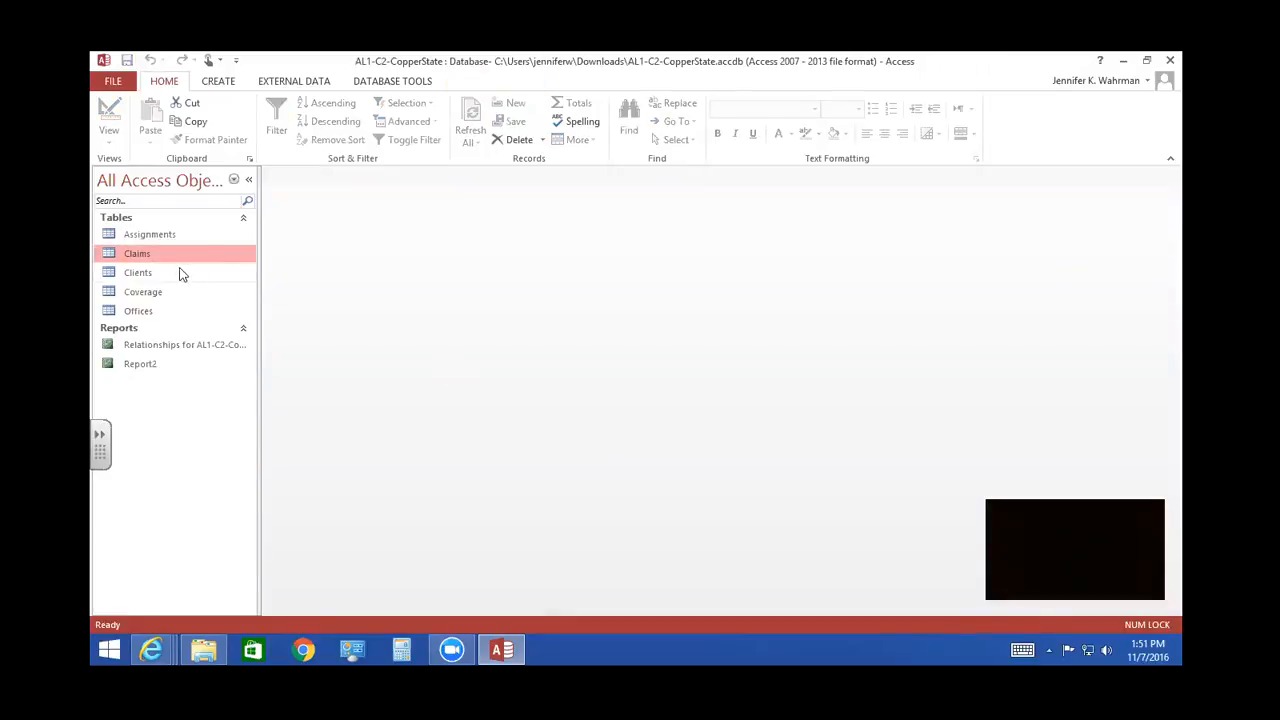
- Reopen the Clients table and insert Claims as its subdatasheet from the second client's record, linked by ClientID
{"action": "double_click", "coordinate": [138, 271]}
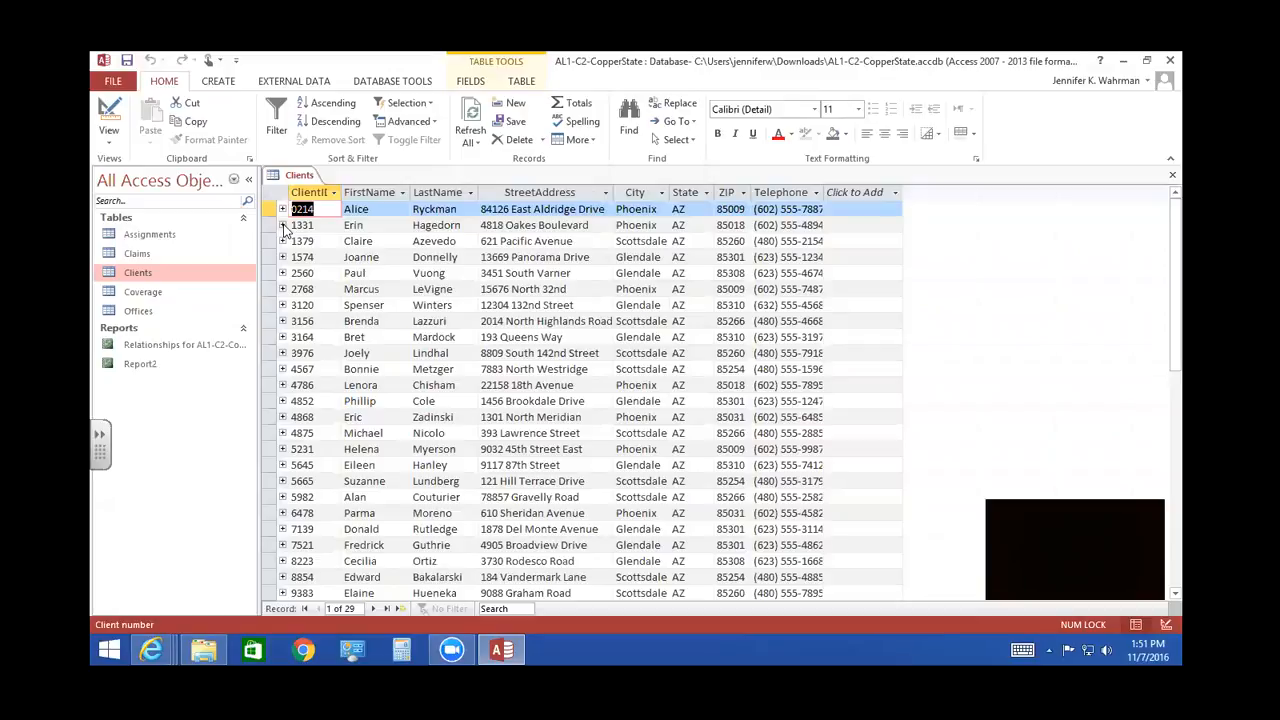
{"action": "left_click", "coordinate": [284, 228]}
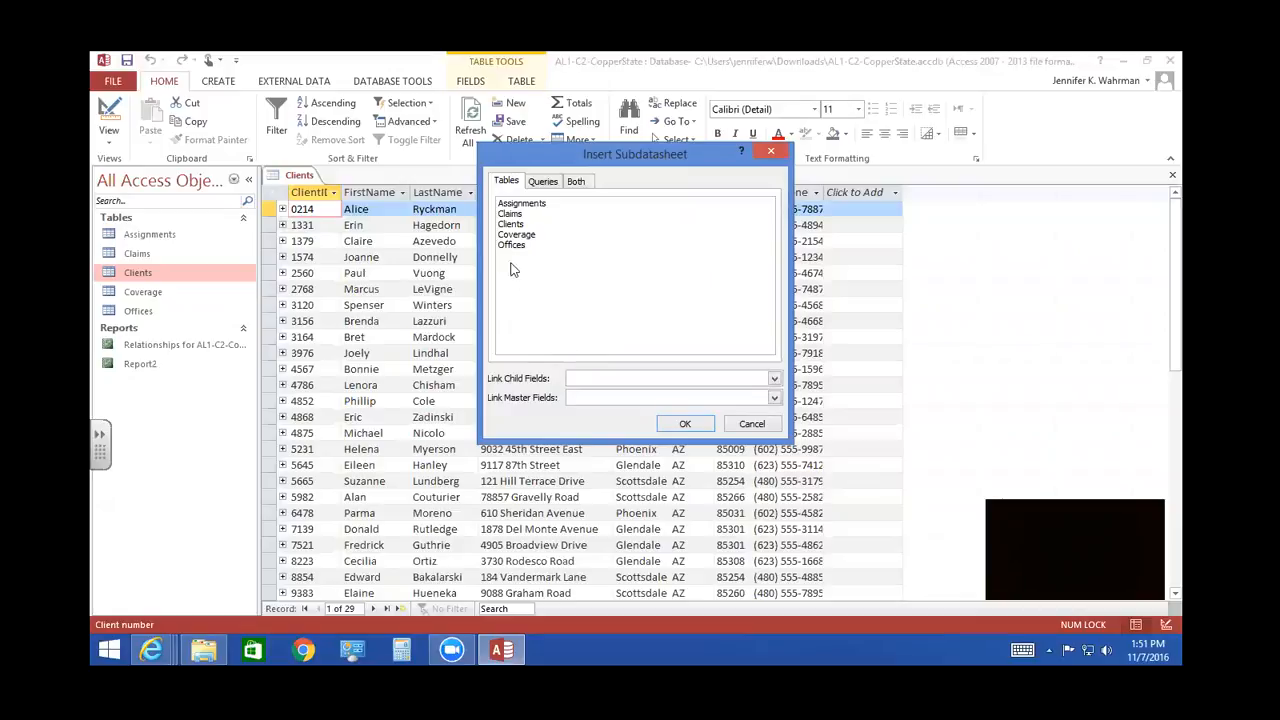
{"action": "left_click", "coordinate": [510, 215]}
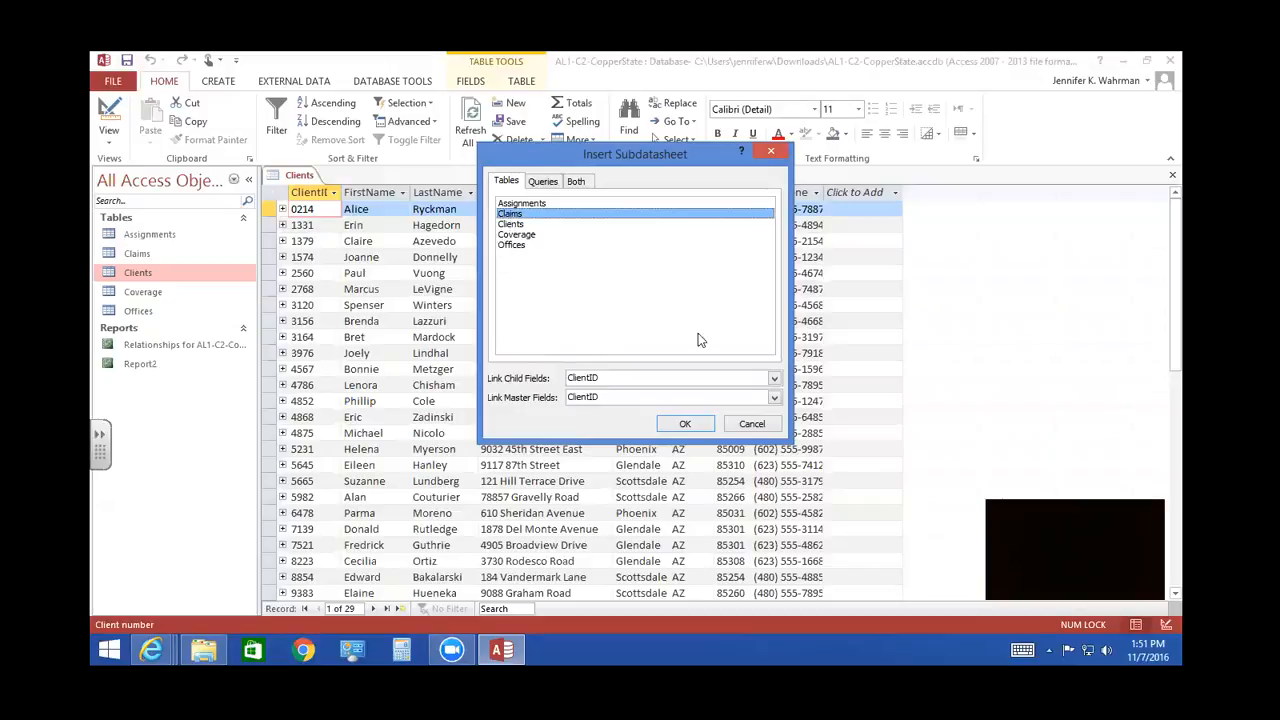
{"action": "left_click", "coordinate": [686, 425]}
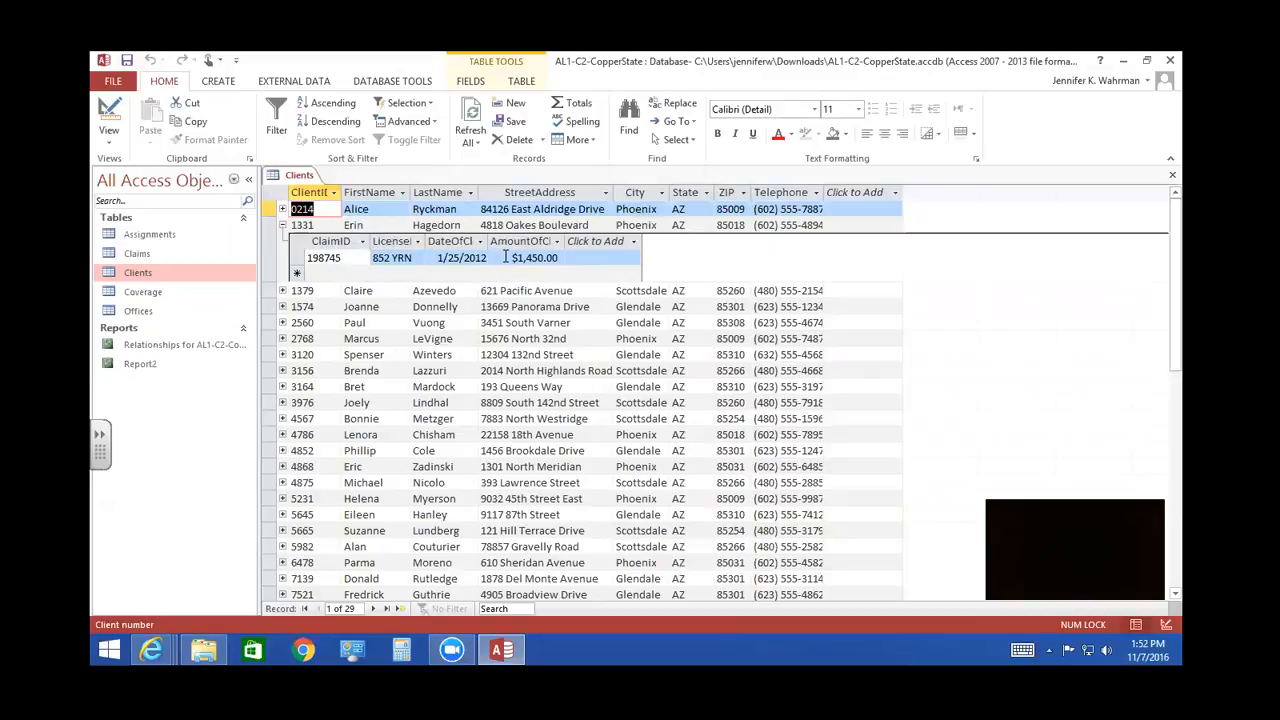
- Set the AmountOfClaim in the second client's claim record to 1797
{"action": "left_click_drag", "start_coordinate": [505, 257], "coordinate": [563, 258]}
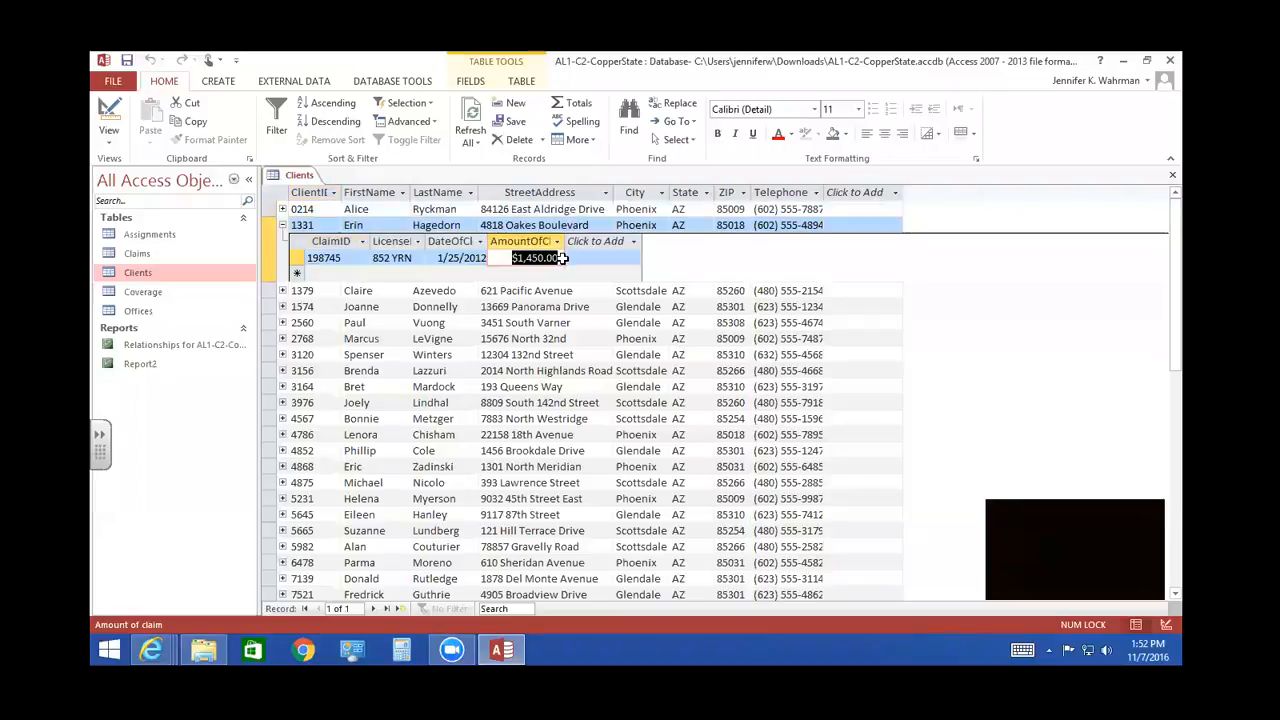
{"action": "type", "text": "1797"}
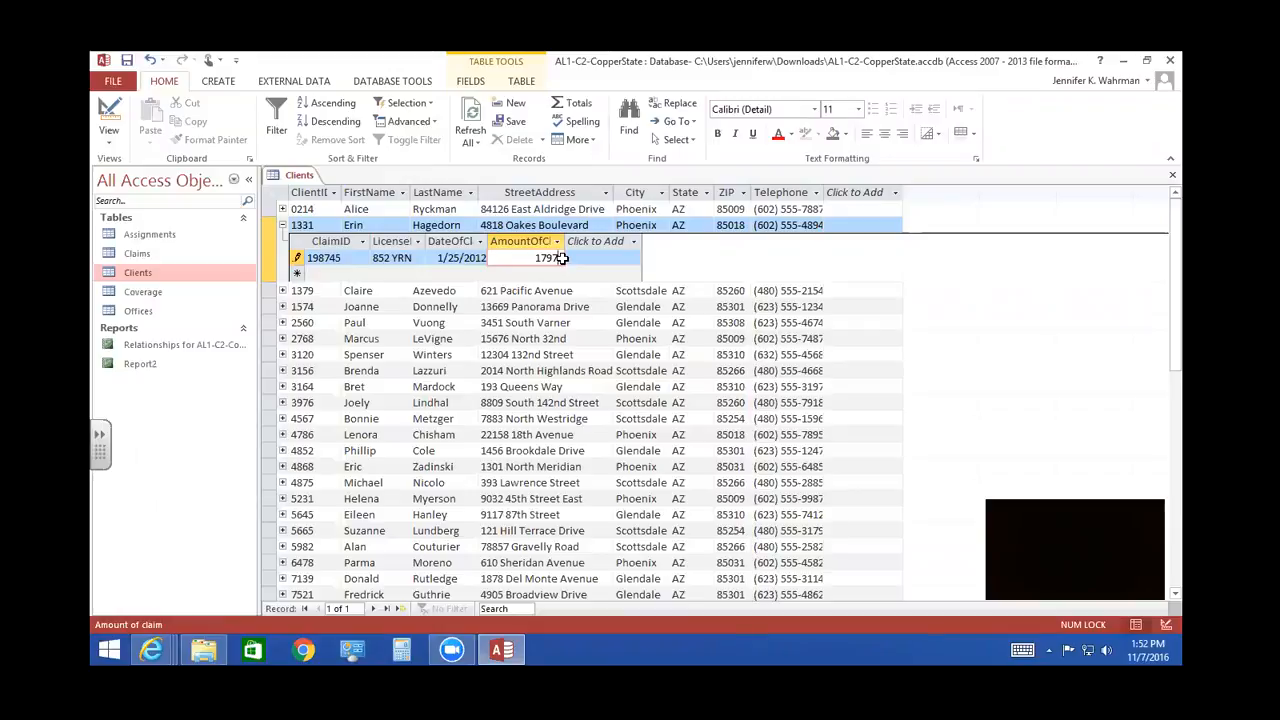
{"action": "key", "text": "Return"}
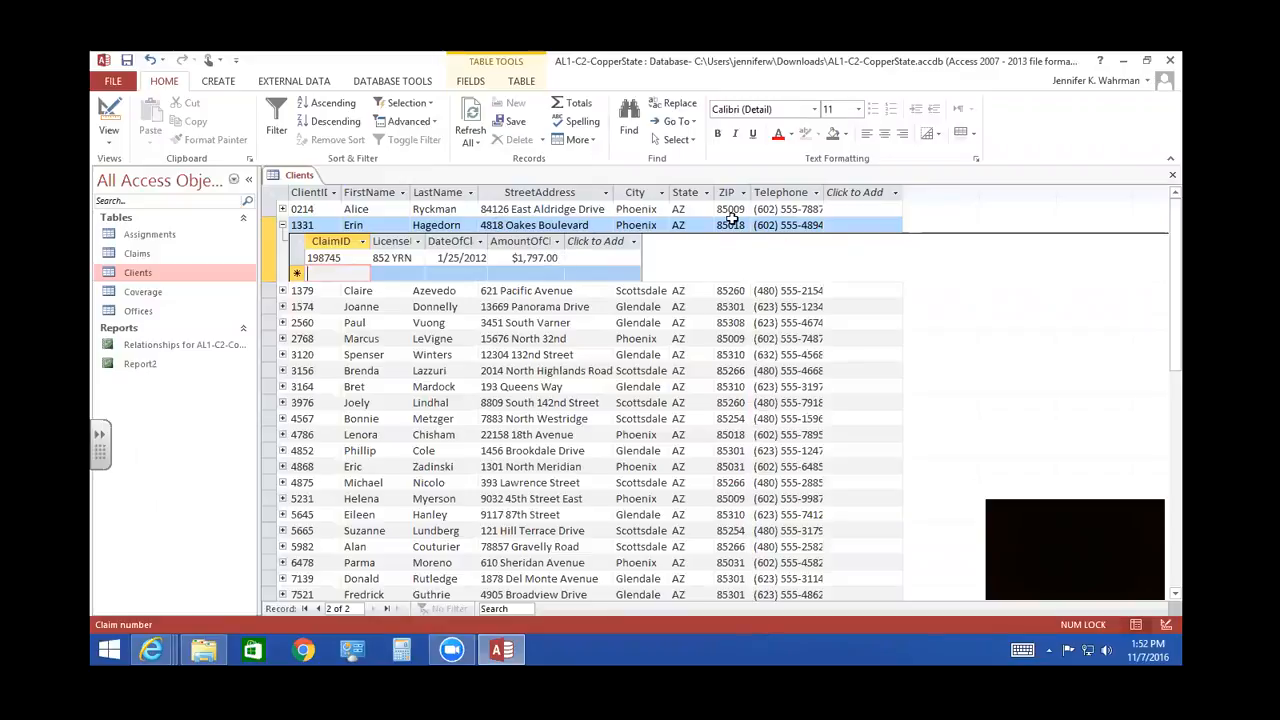
- Collapse the second client's claims, expand the fourth client's claims, and remove the Claims subdatasheet from the Clients table
{"action": "left_click", "coordinate": [282, 226]}
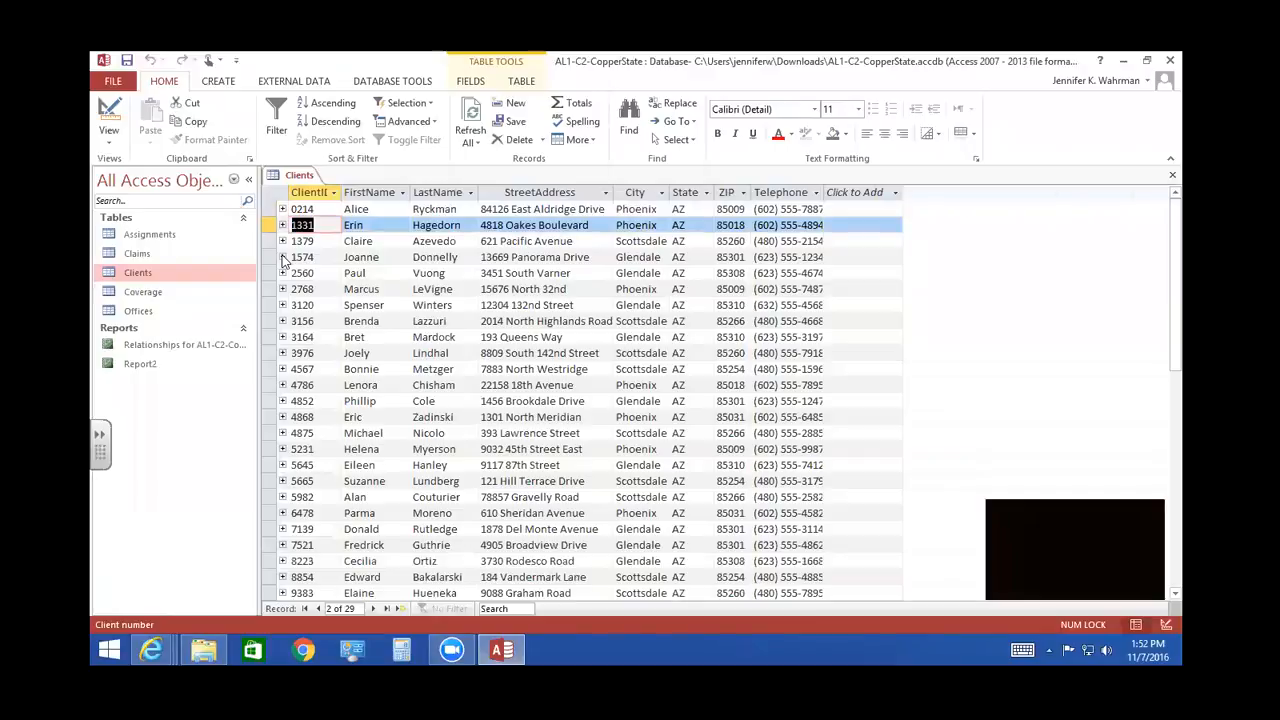
{"action": "left_click", "coordinate": [282, 257]}
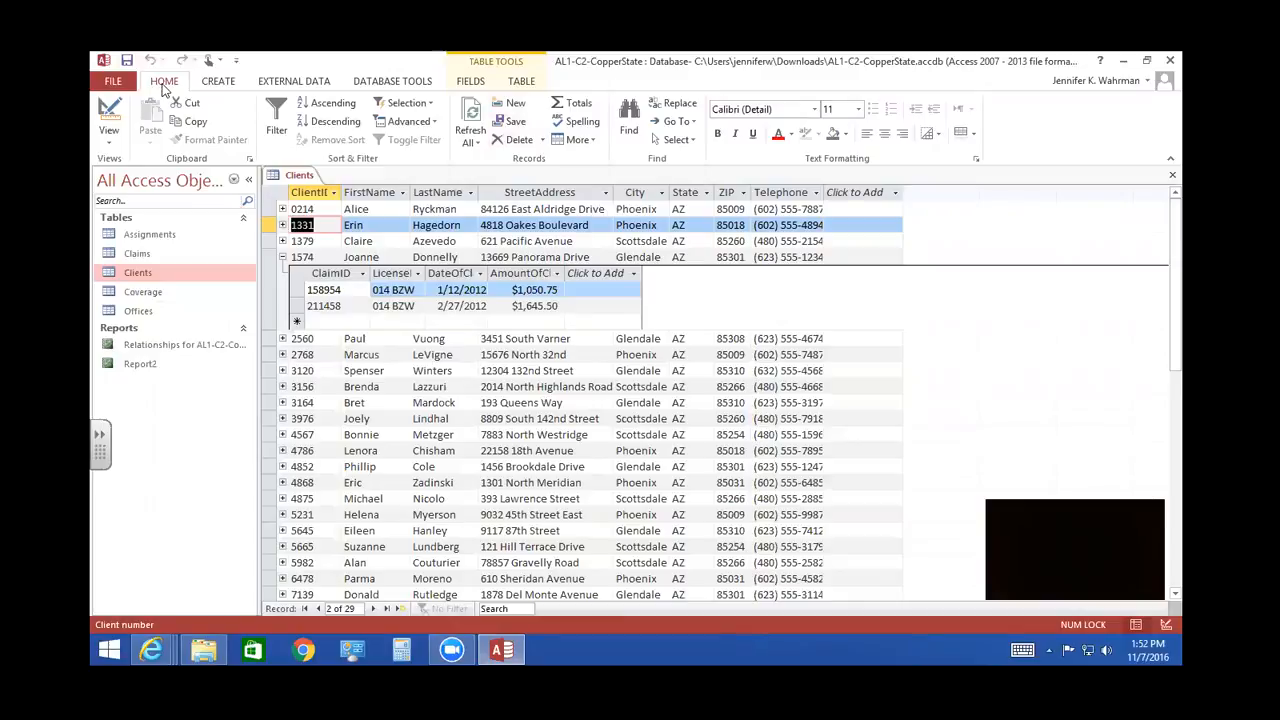
{"action": "left_click", "coordinate": [589, 139]}
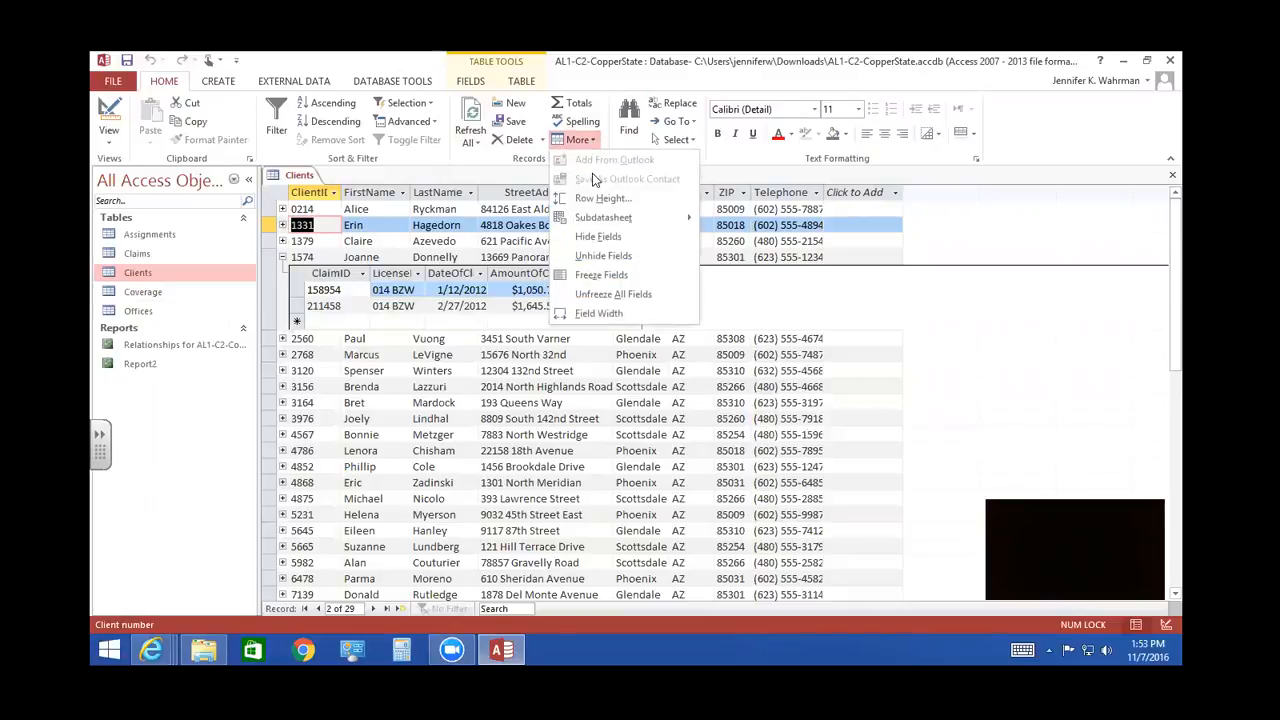
{"action": "mouse_move", "coordinate": [603, 218]}
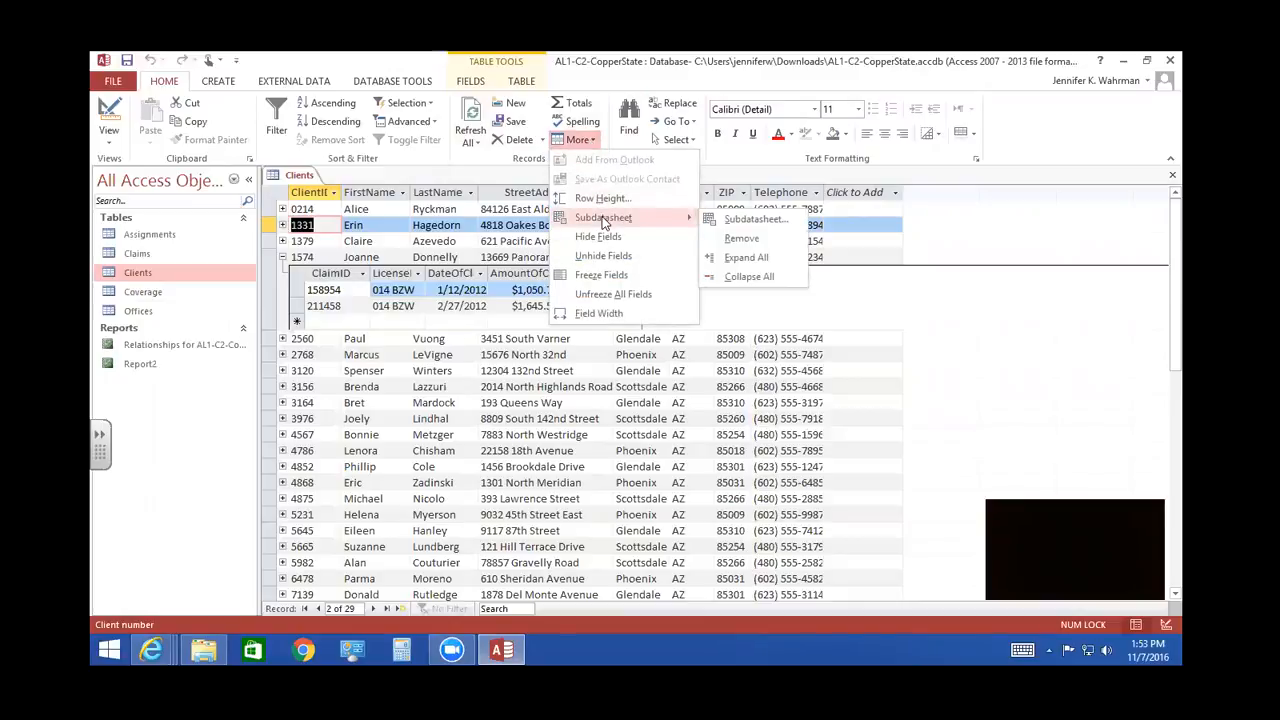
{"action": "left_click", "coordinate": [742, 240]}
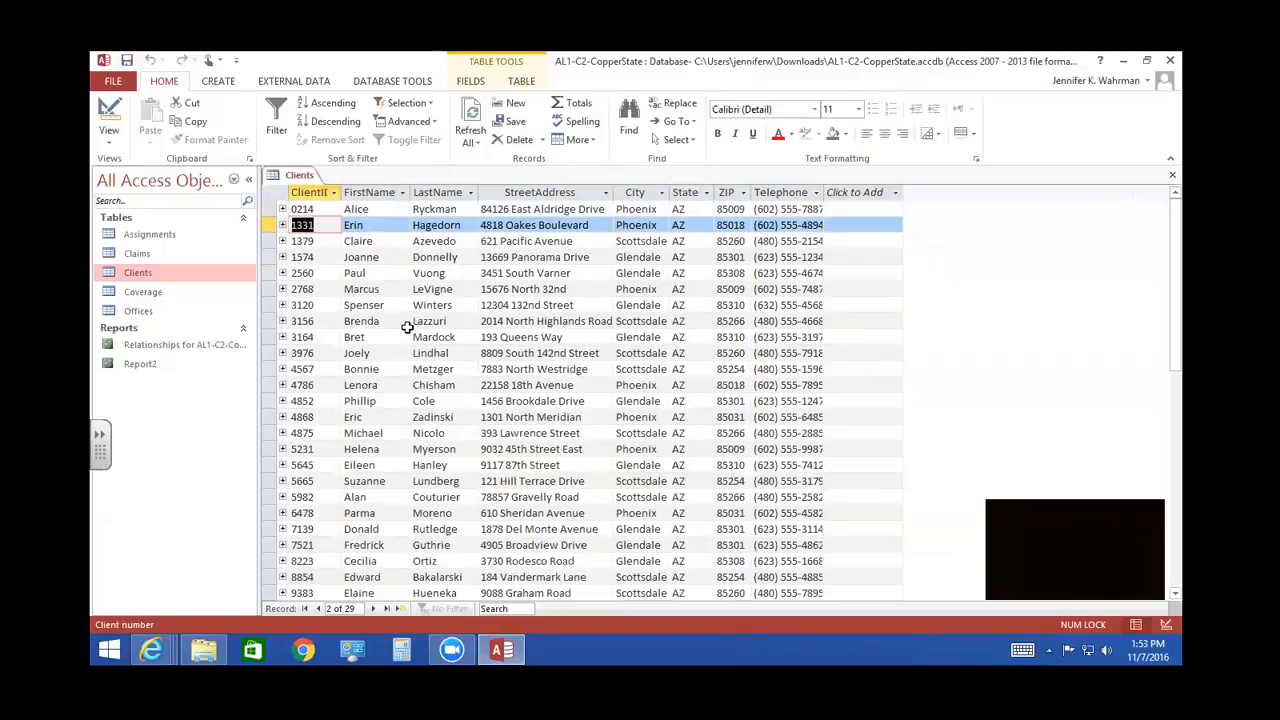
- Insert Coverage as the subdatasheet of the Clients table, linked by ClientID, and check it on the sixth client's record
{"action": "left_click", "coordinate": [581, 142]}
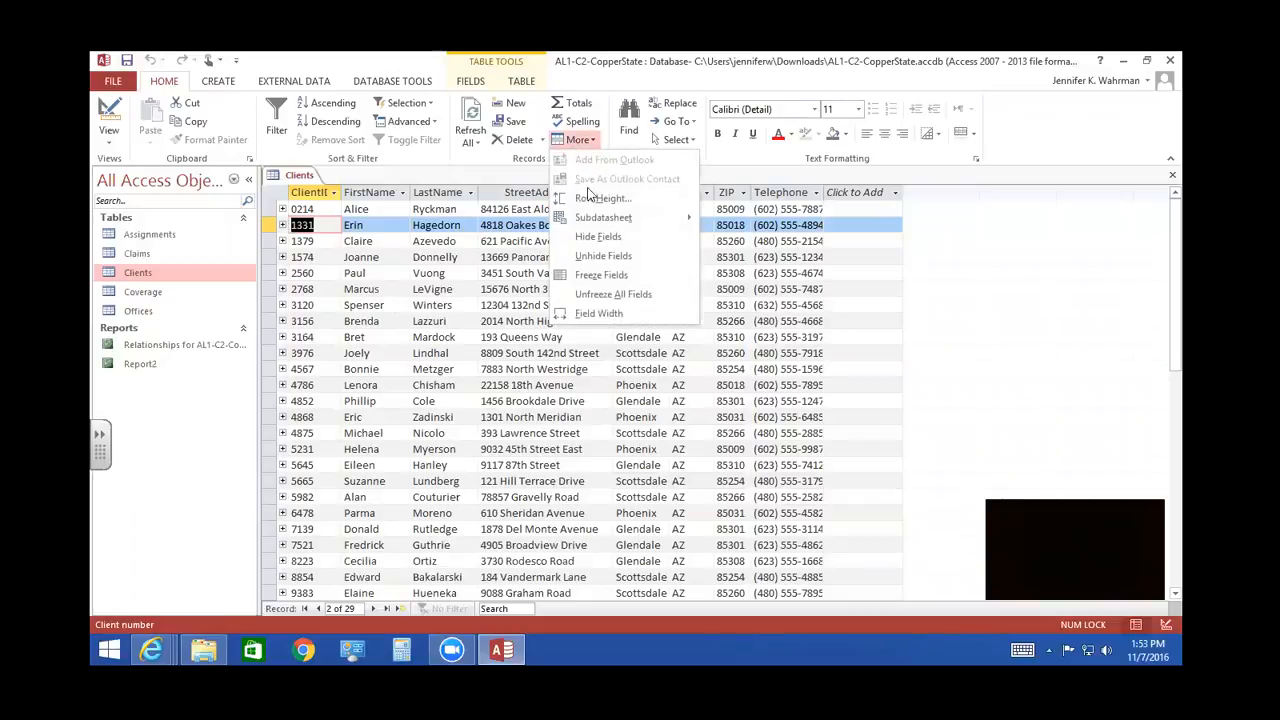
{"action": "mouse_move", "coordinate": [598, 219]}
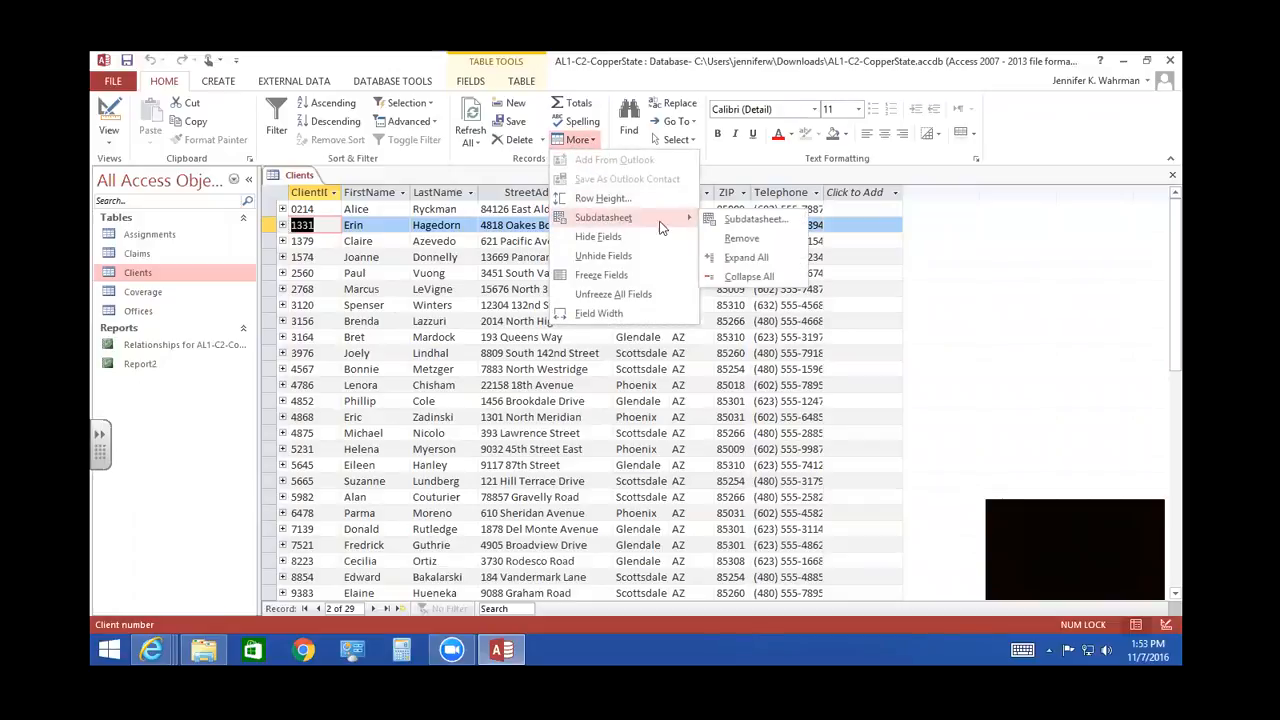
{"action": "left_click", "coordinate": [744, 224]}
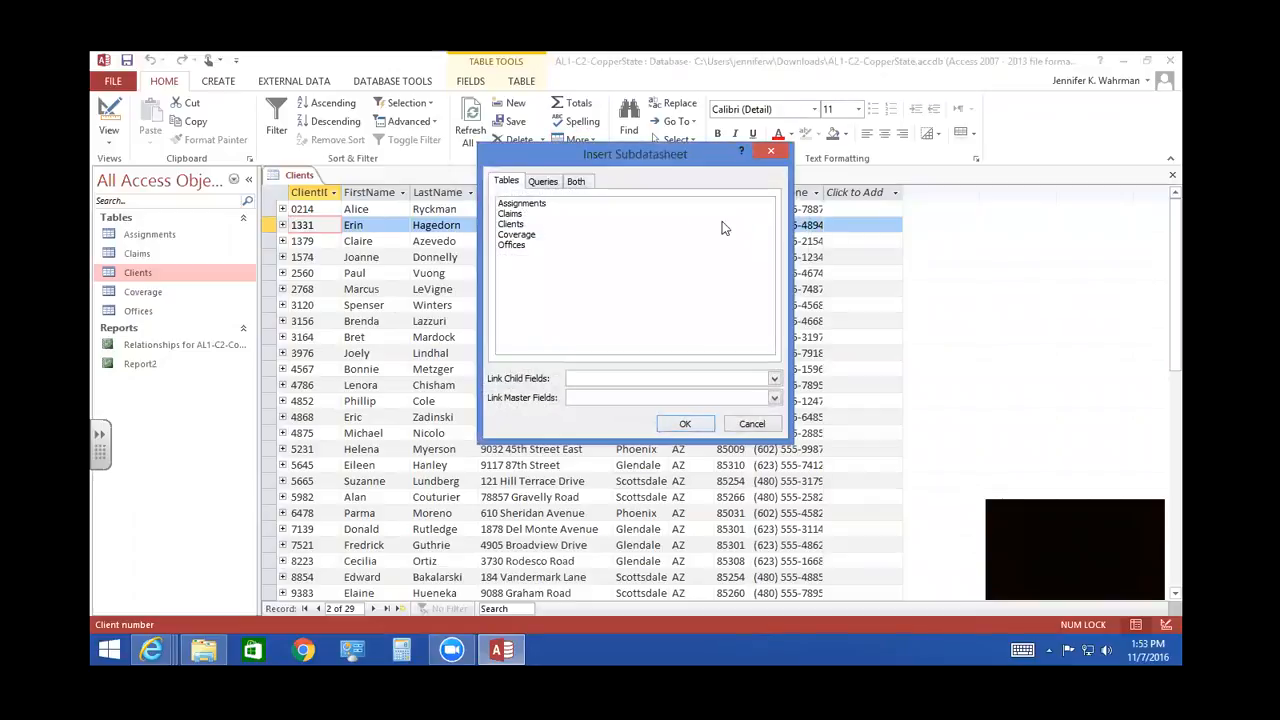
{"action": "left_click", "coordinate": [518, 236]}
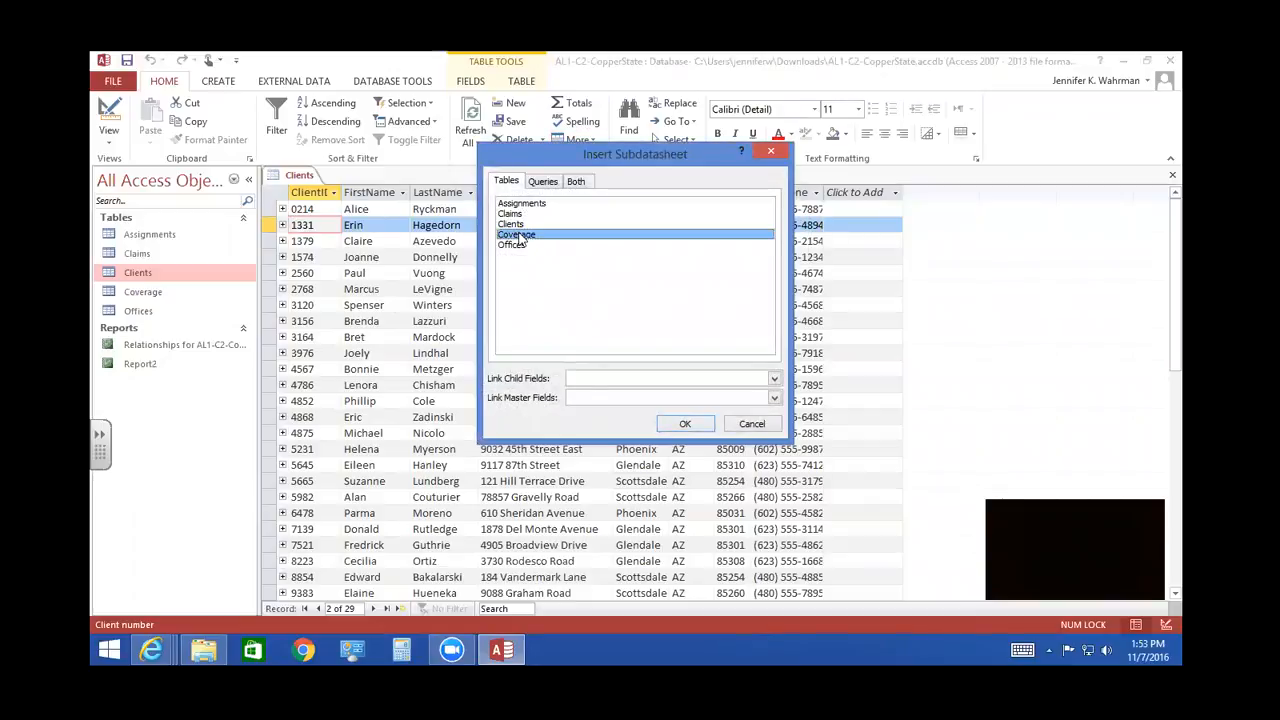
{"action": "left_click", "coordinate": [684, 425]}
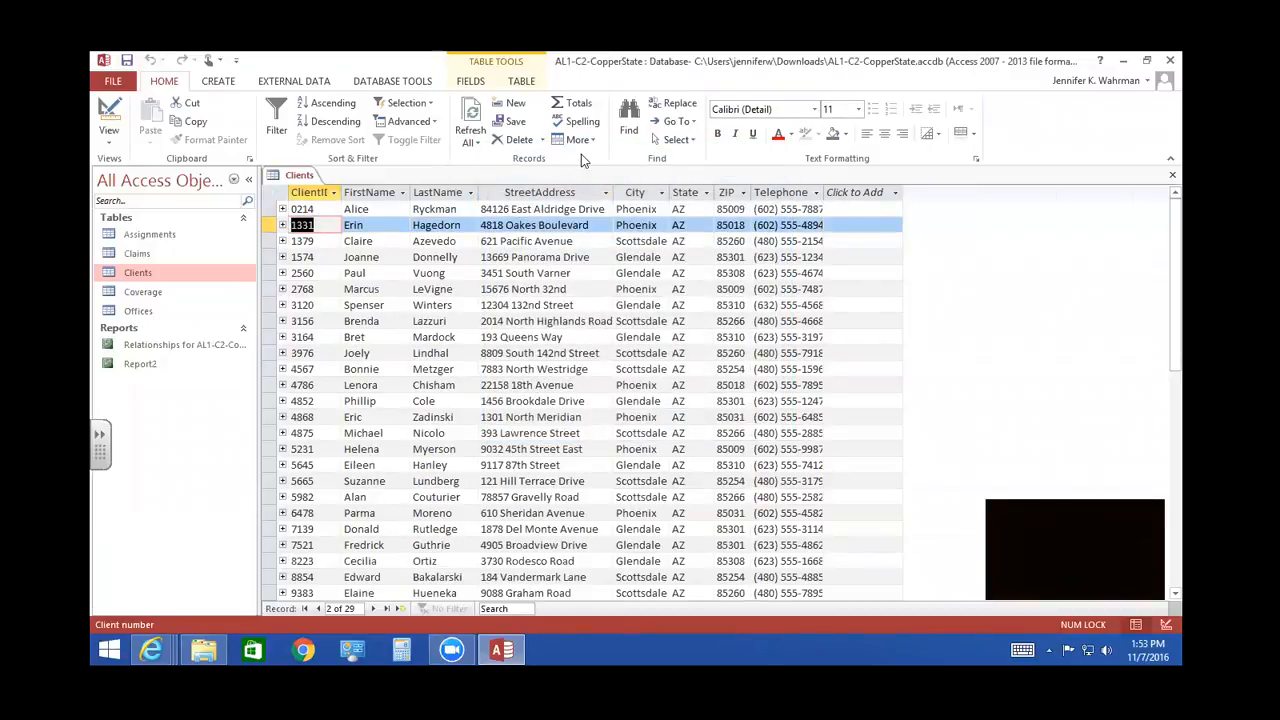
{"action": "left_click", "coordinate": [282, 289]}
{"action": "left_click", "coordinate": [282, 289]}
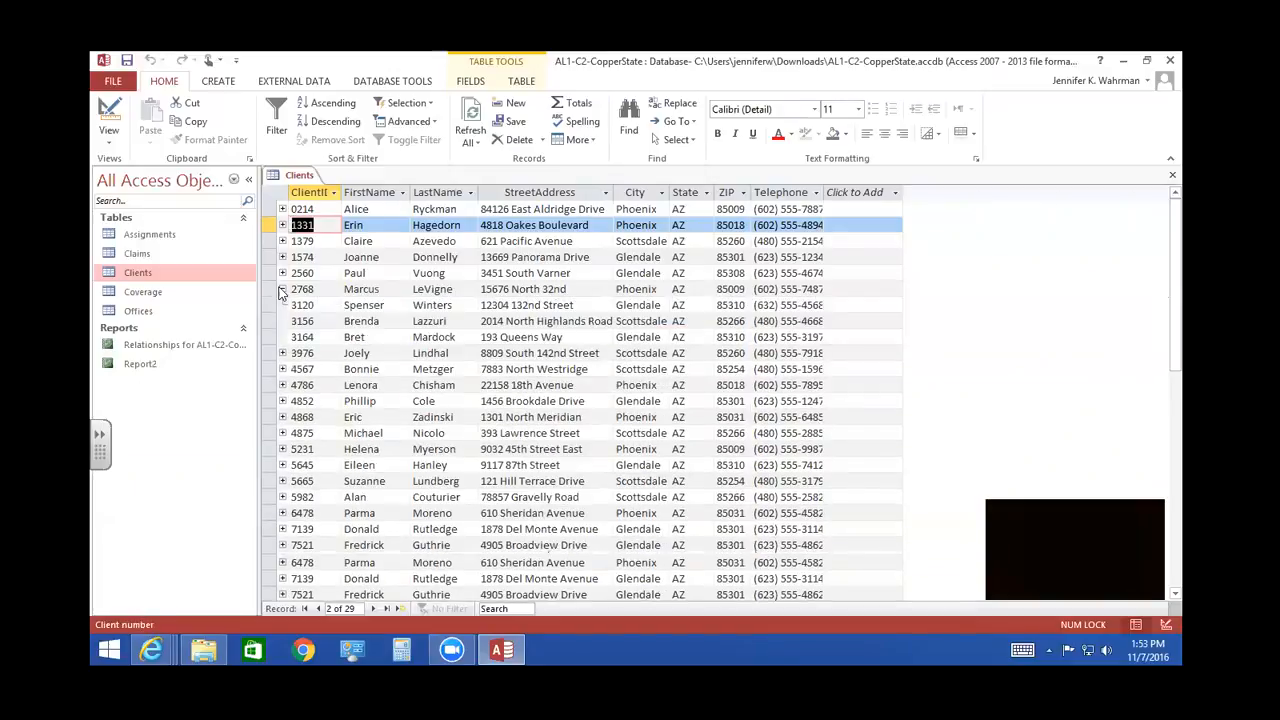
- Expand the Coverage subdatasheets for all client records and look through them
{"action": "left_click", "coordinate": [587, 143]}
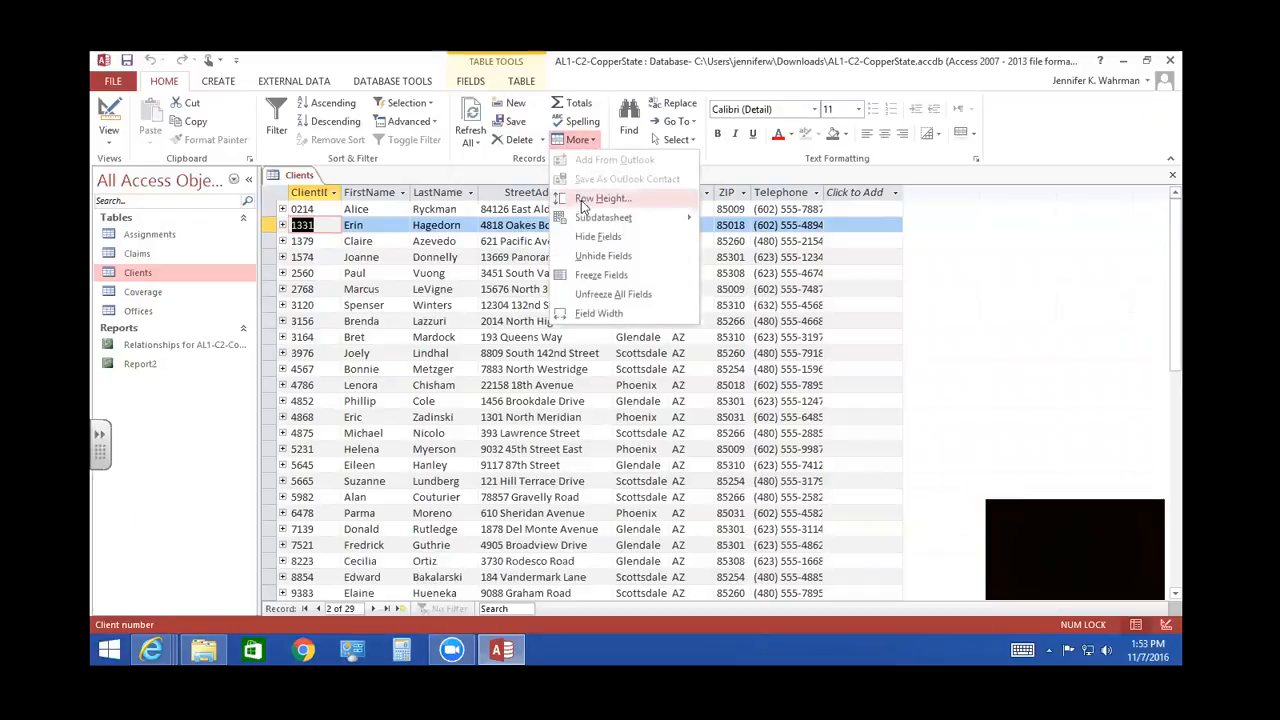
{"action": "mouse_move", "coordinate": [605, 220]}
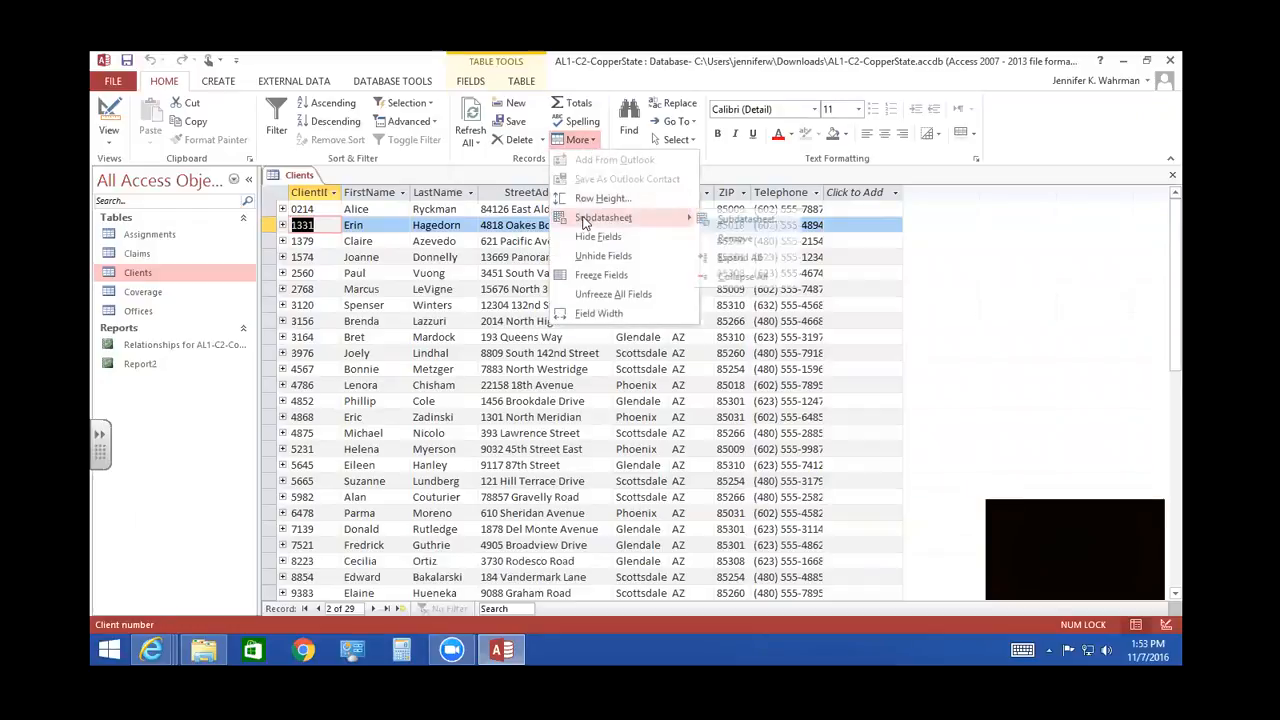
{"action": "left_click", "coordinate": [742, 258]}
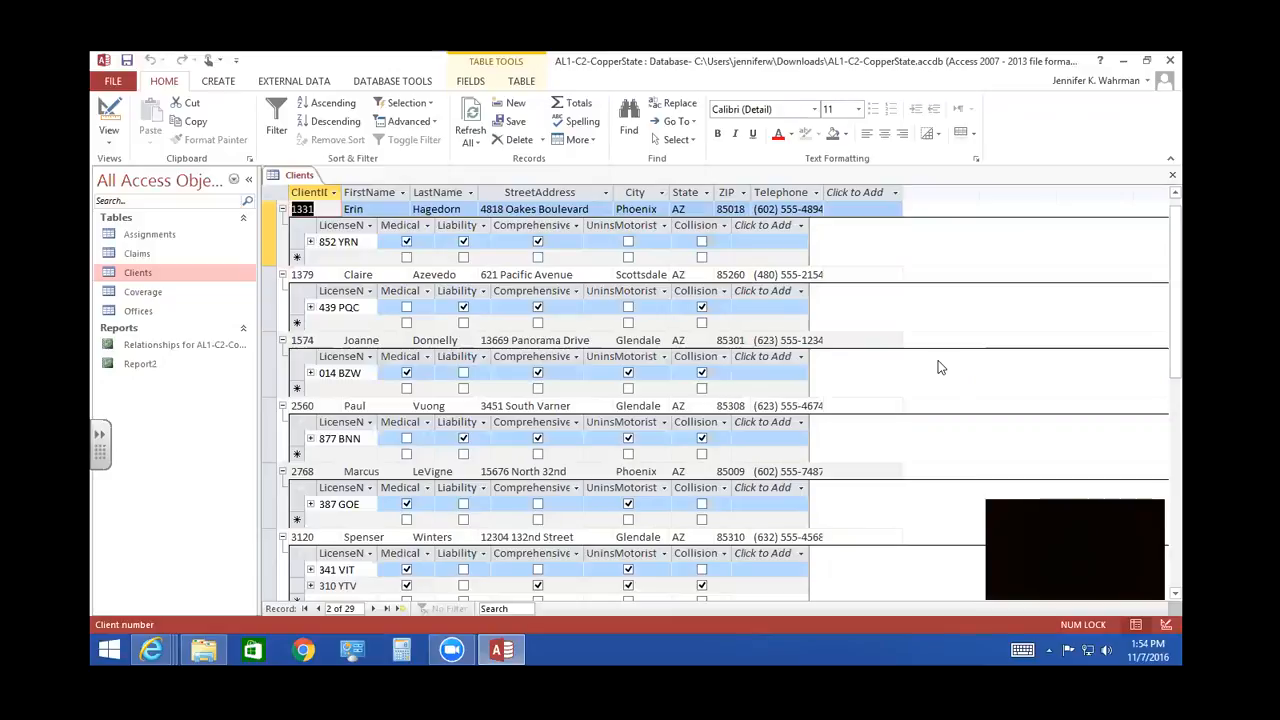
{"action": "scroll", "coordinate": [940, 367], "scroll_direction": "down", "scroll_amount": 1}
{"action": "scroll", "coordinate": [940, 367], "scroll_direction": "up", "scroll_amount": 2}
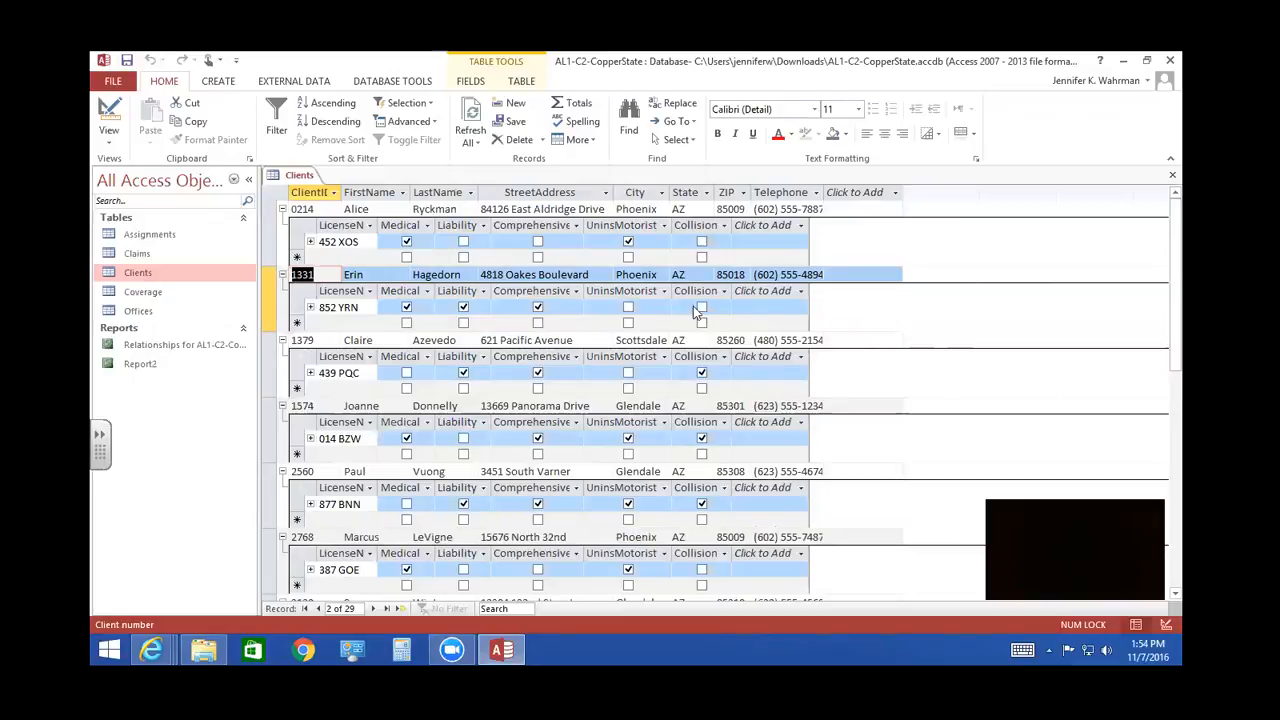
- Select Medical and UninsMotorist coverage for the third client's vehicle, and clear Collision for the fourth client's vehicle
{"action": "left_click", "coordinate": [318, 341]}
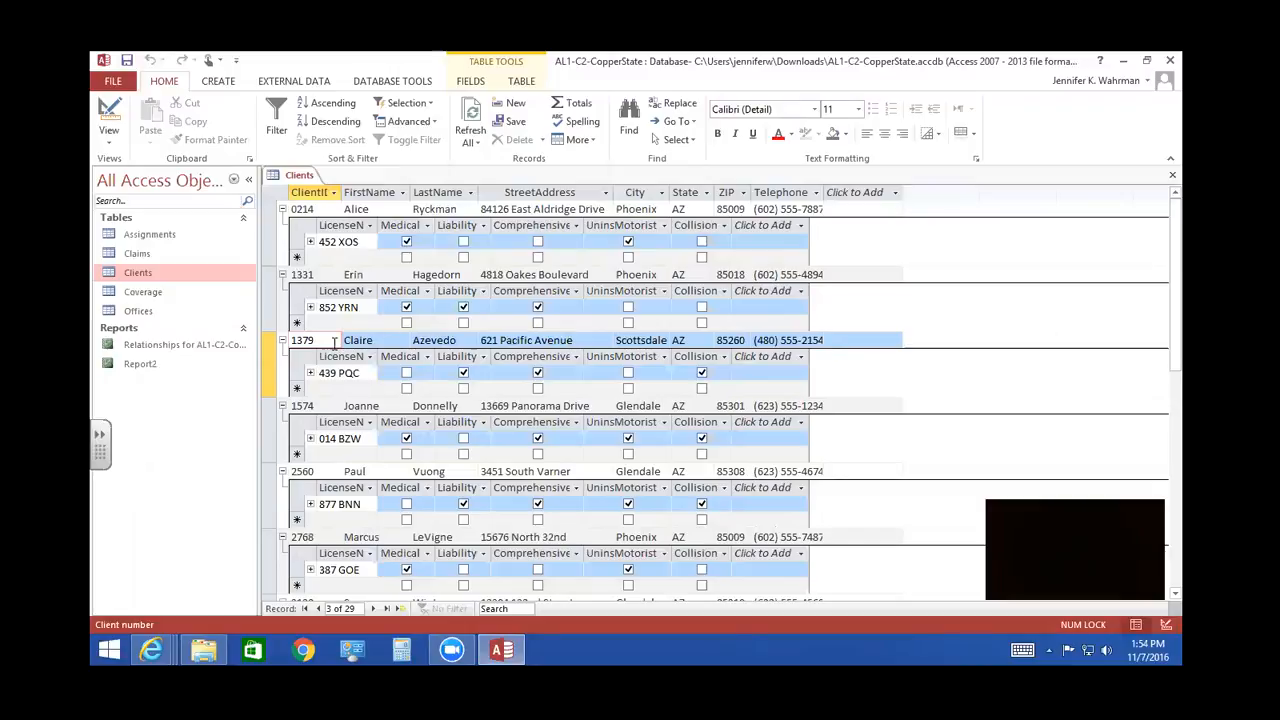
{"action": "left_click", "coordinate": [406, 373]}
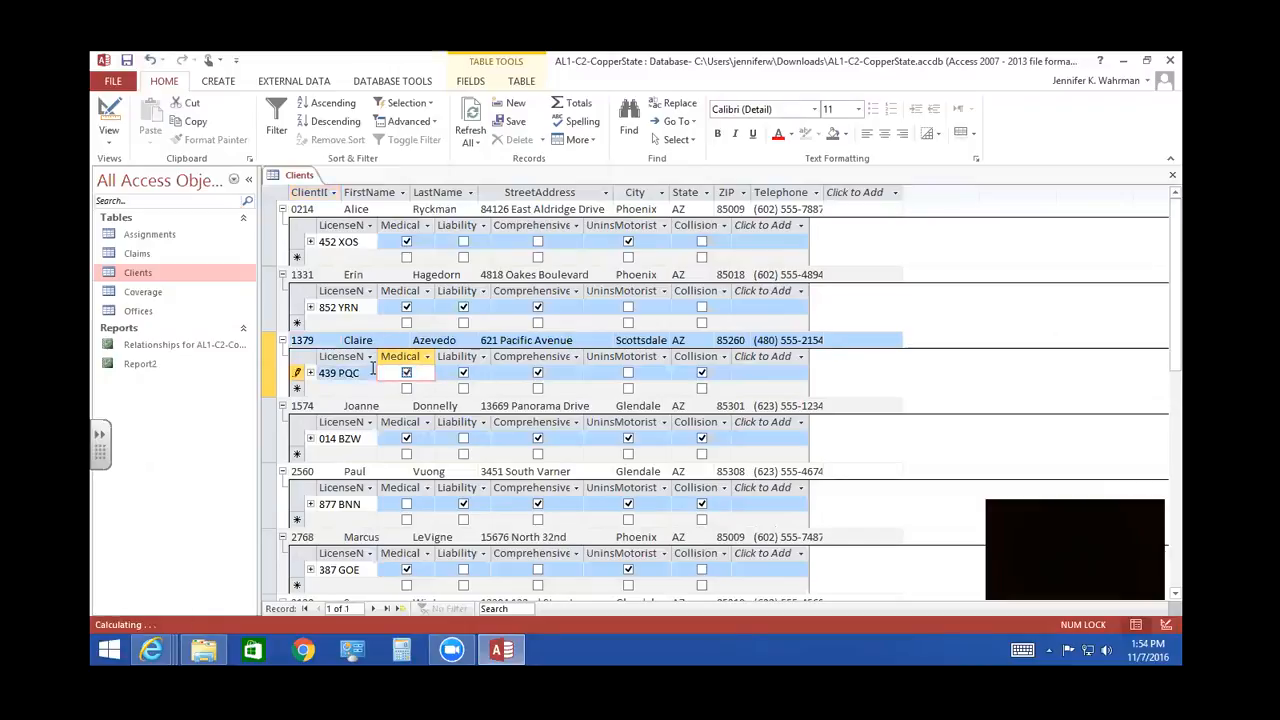
{"action": "left_click", "coordinate": [629, 373]}
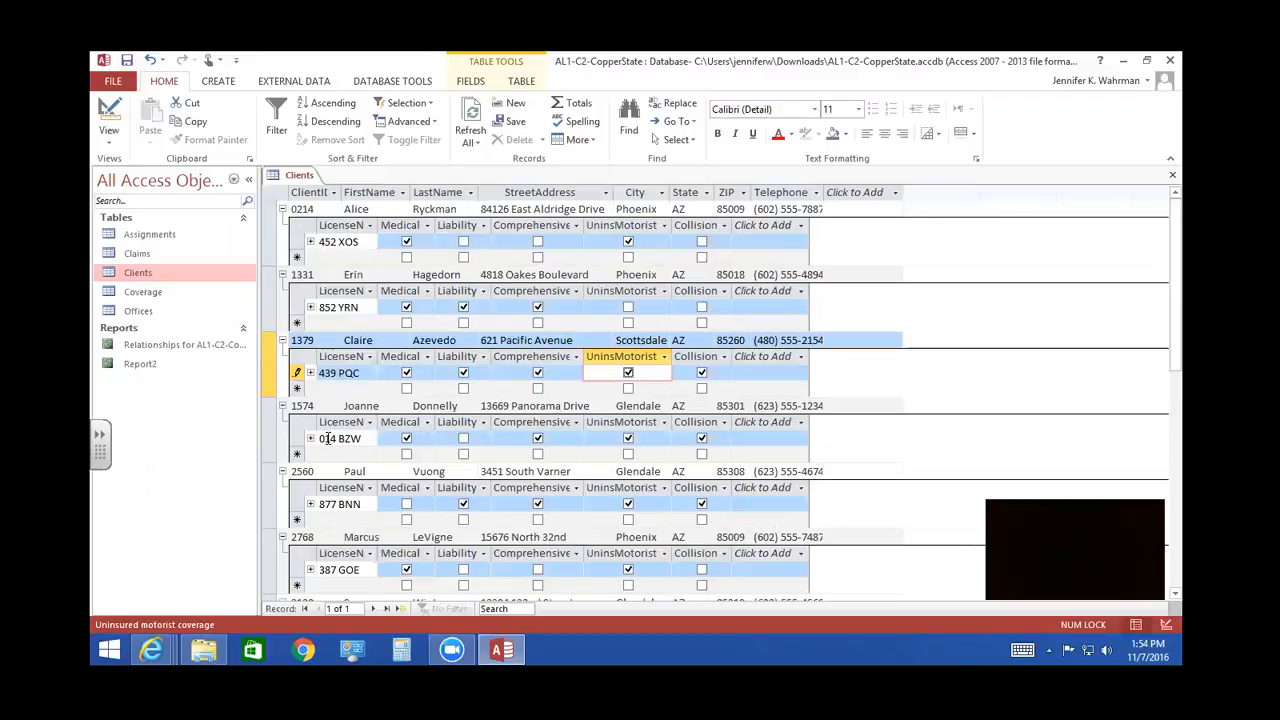
{"action": "left_click", "coordinate": [702, 440]}
{"action": "left_click", "coordinate": [702, 440]}
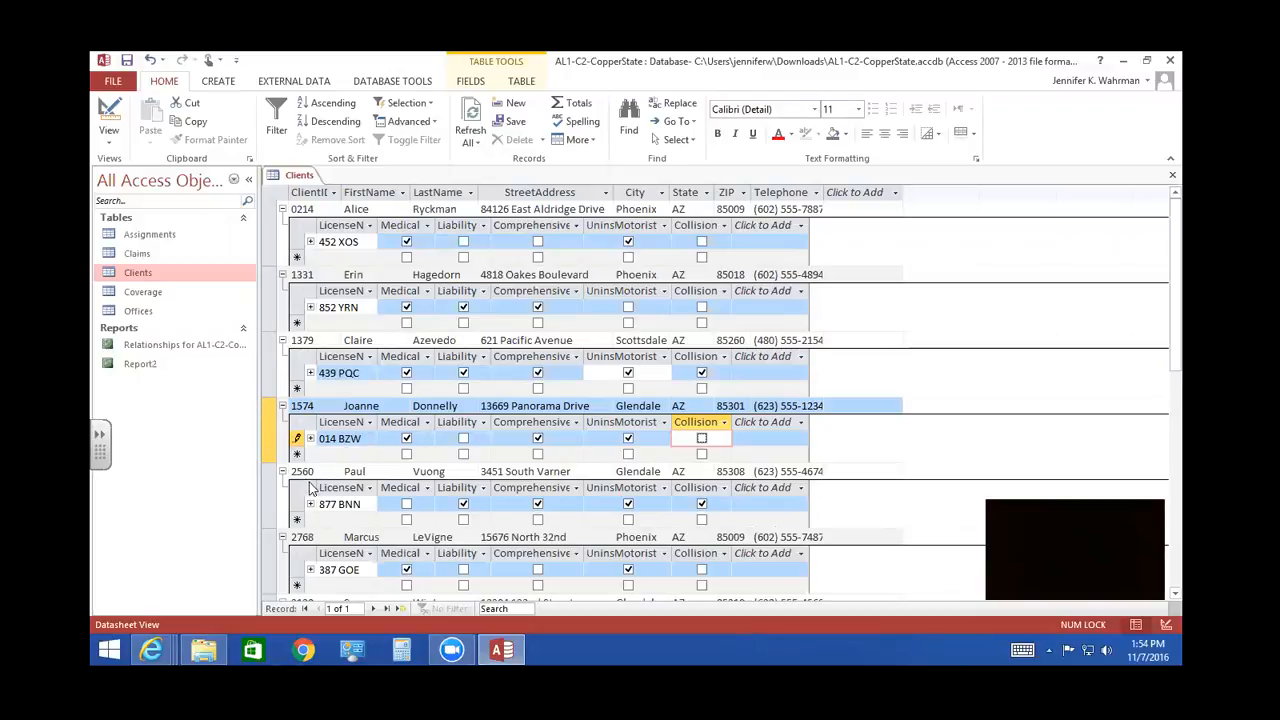
- Select UninsMotorist and Collision coverage for both vehicles of the eighth client
{"action": "left_click_drag", "start_coordinate": [1175, 308], "coordinate": [1175, 326]}
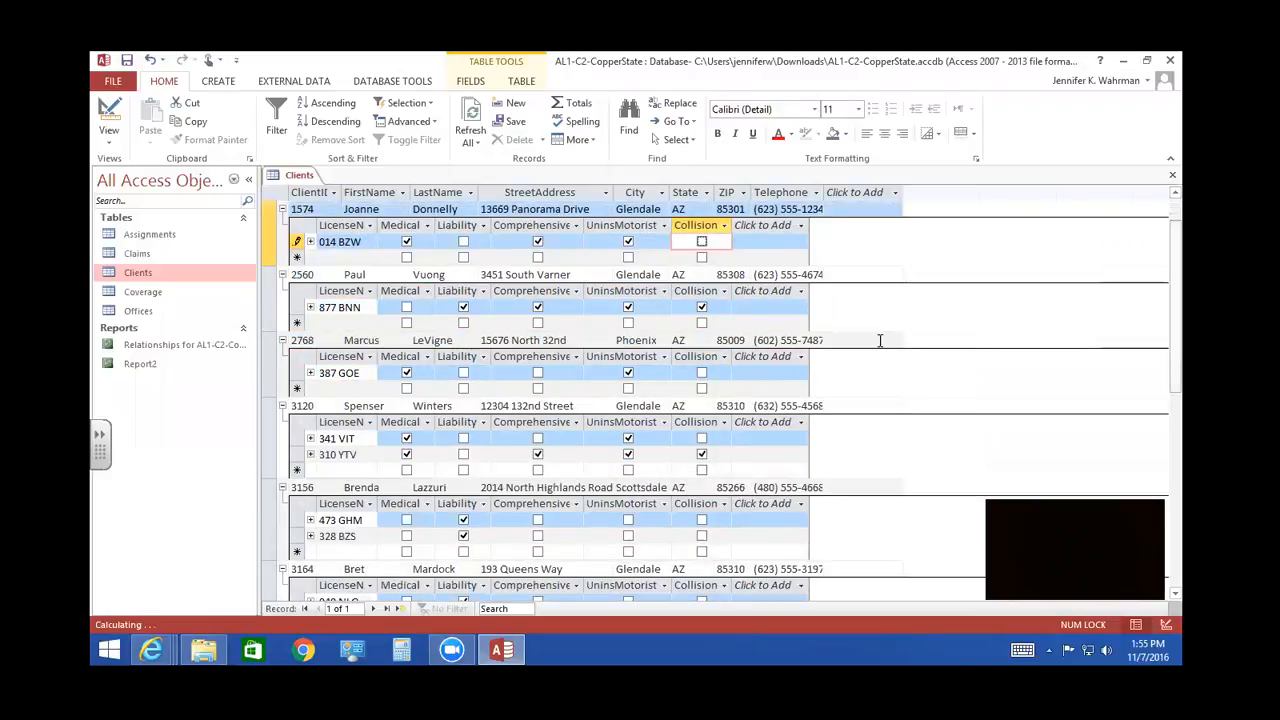
{"action": "left_click", "coordinate": [910, 384]}
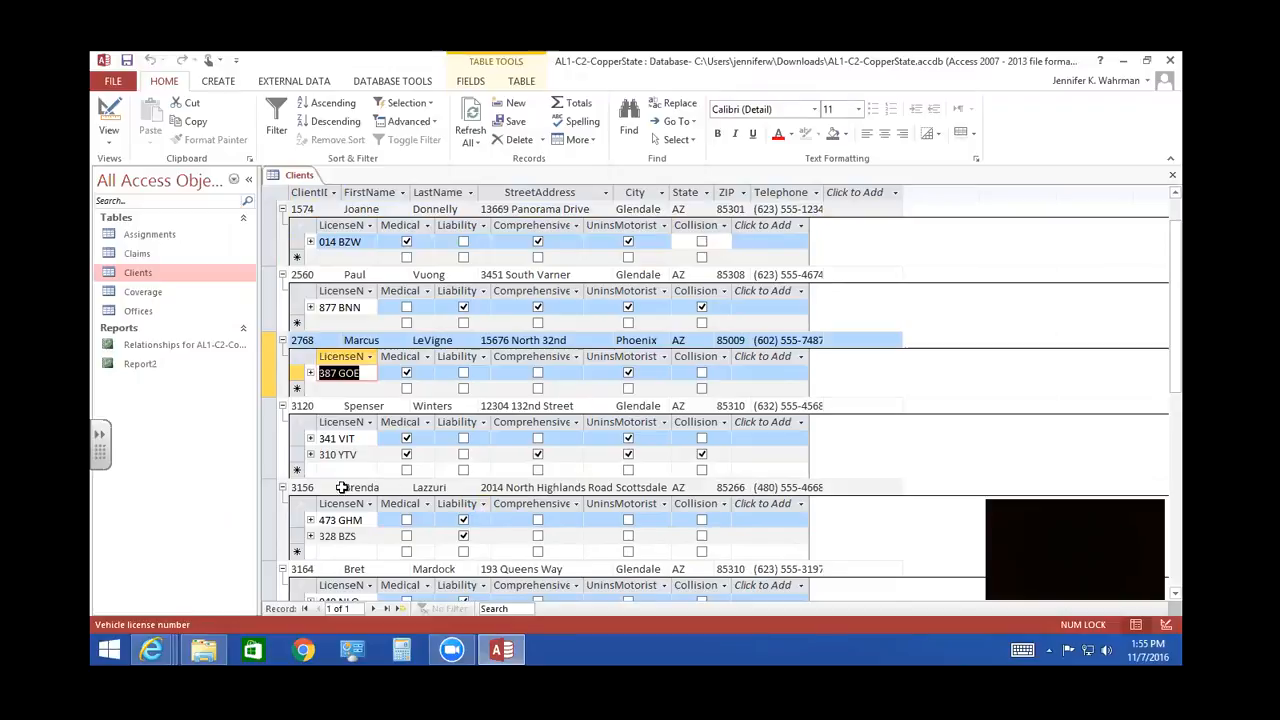
{"action": "left_click", "coordinate": [367, 521]}
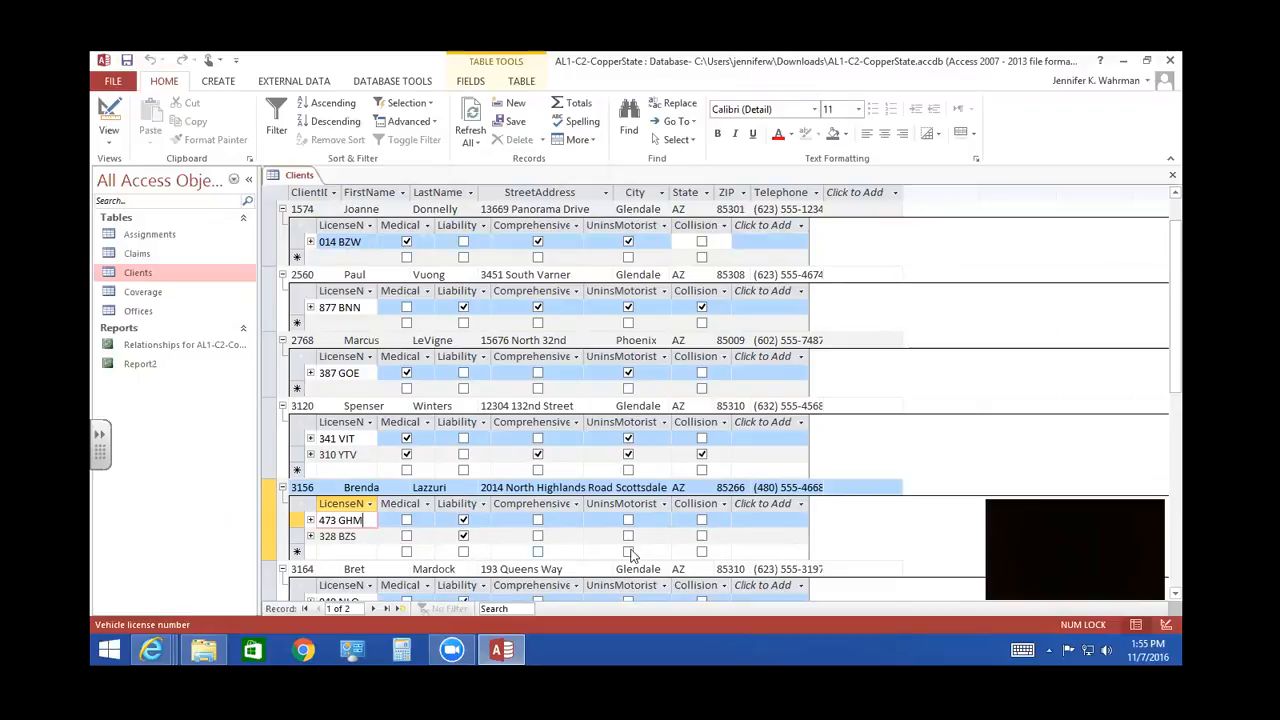
{"action": "left_click", "coordinate": [628, 520]}
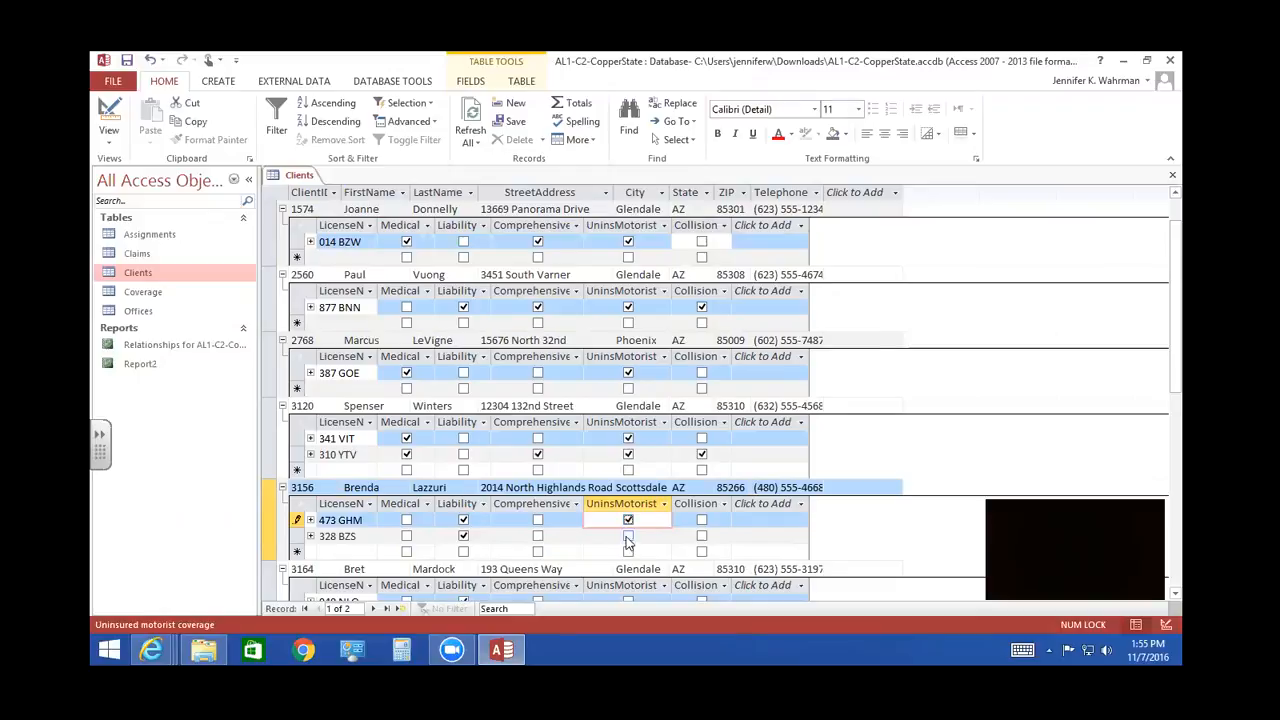
{"action": "left_click", "coordinate": [628, 536]}
{"action": "left_click", "coordinate": [701, 520]}
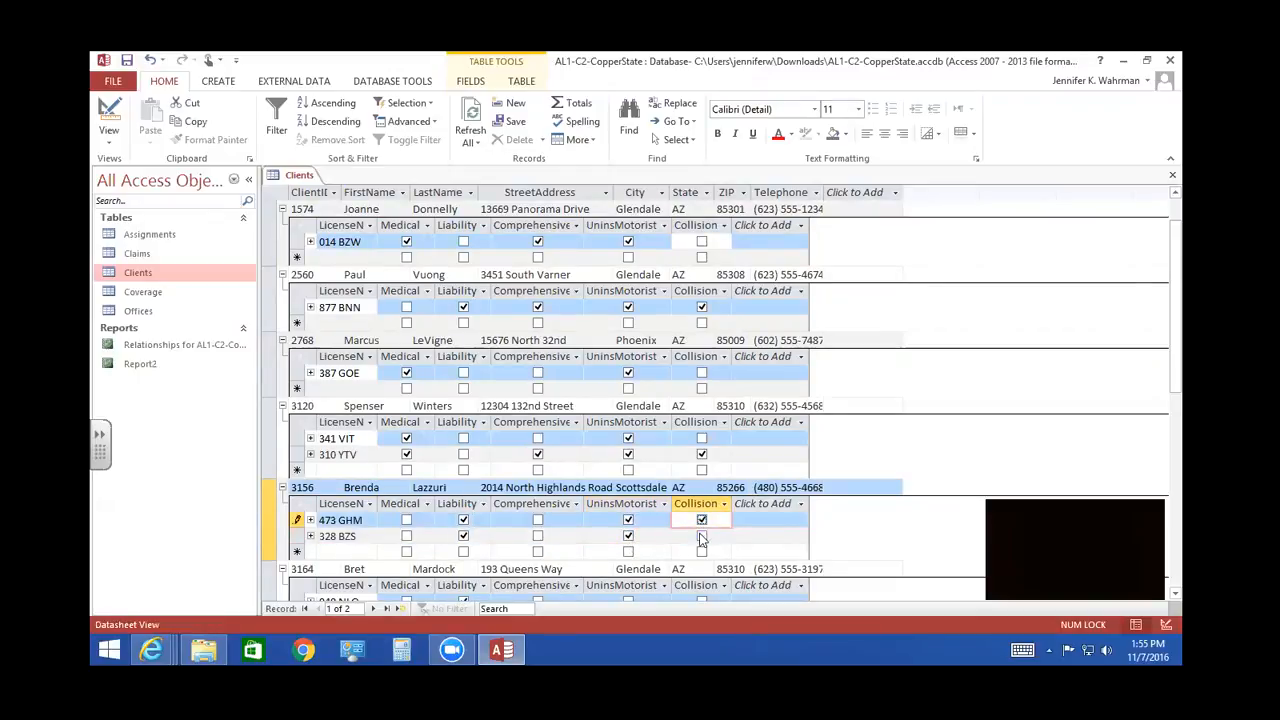
{"action": "left_click", "coordinate": [702, 536]}
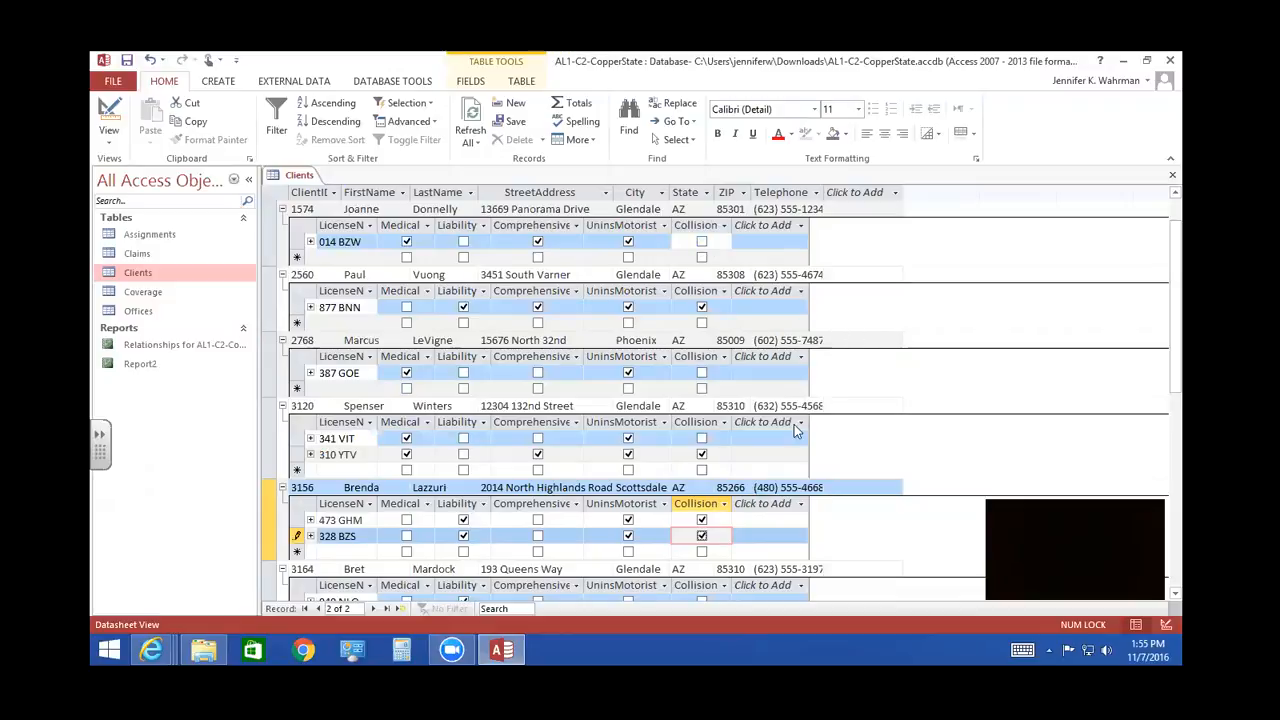
- Collapse all Coverage subdatasheets in the Clients table from the eighth client's record
{"action": "left_click", "coordinate": [319, 487]}
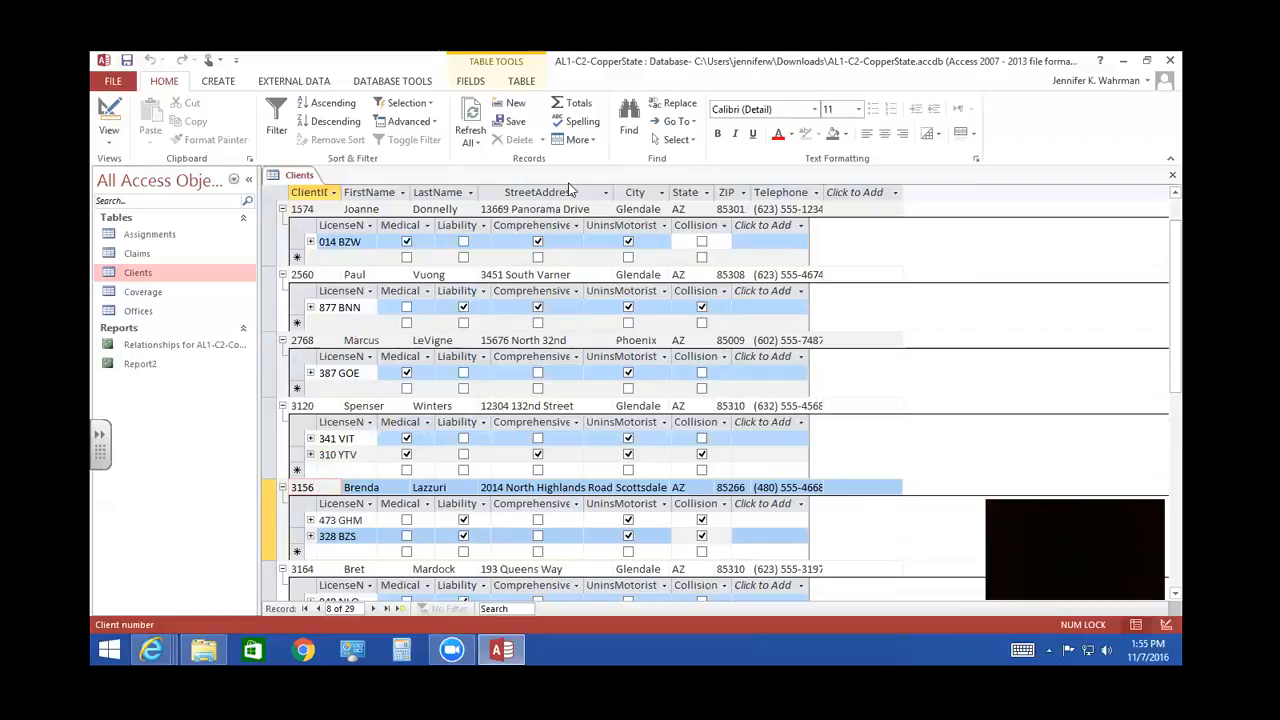
{"action": "left_click", "coordinate": [584, 140]}
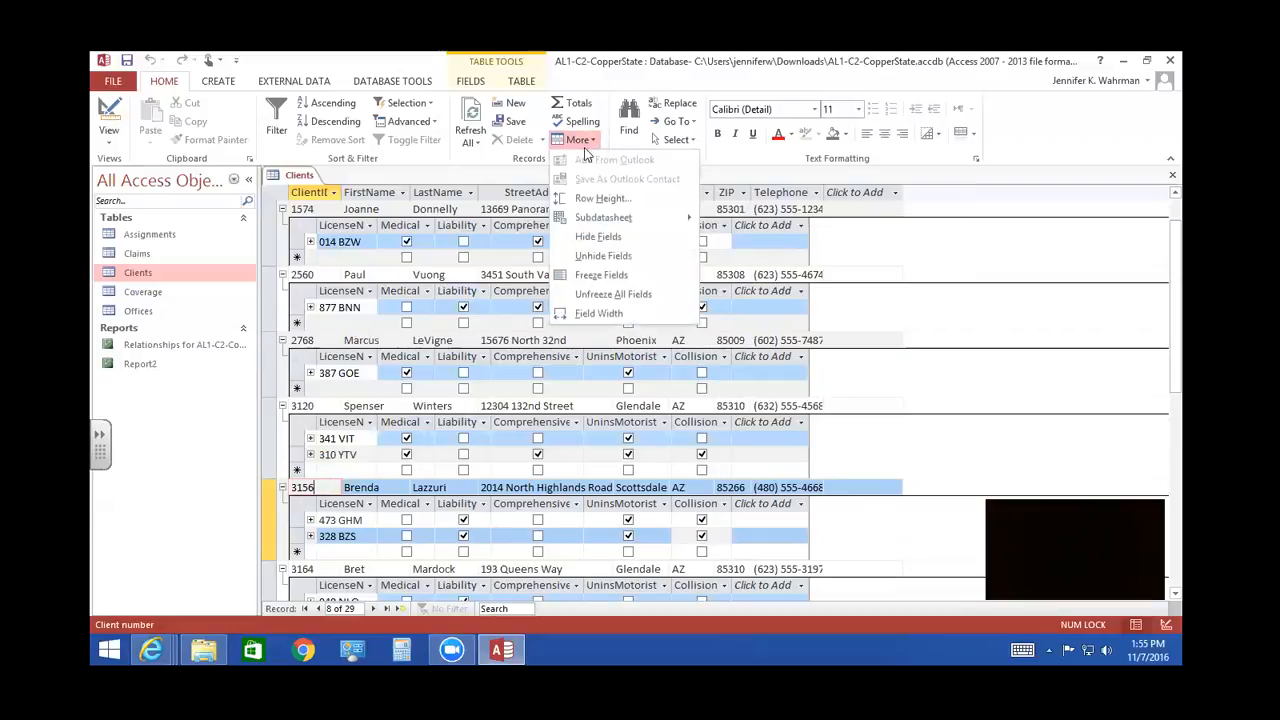
{"action": "mouse_move", "coordinate": [594, 220]}
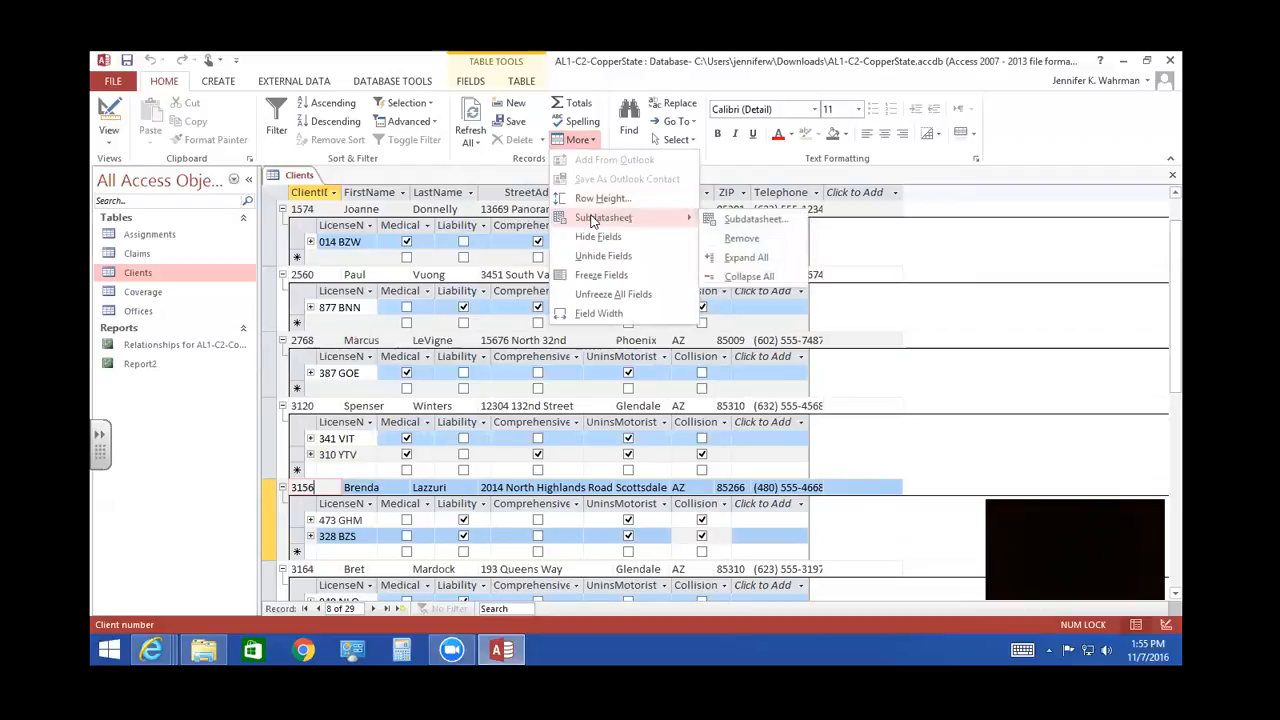
{"action": "left_click", "coordinate": [748, 276]}
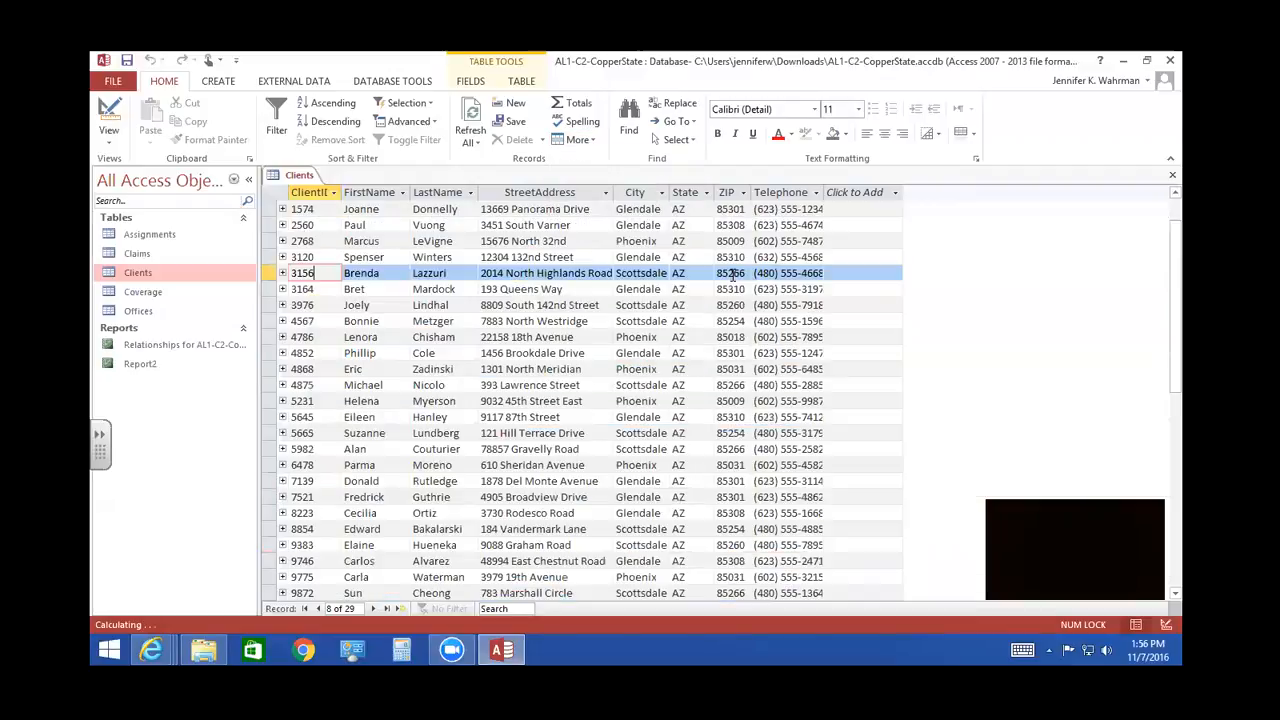
{"action": "left_click", "coordinate": [585, 141]}
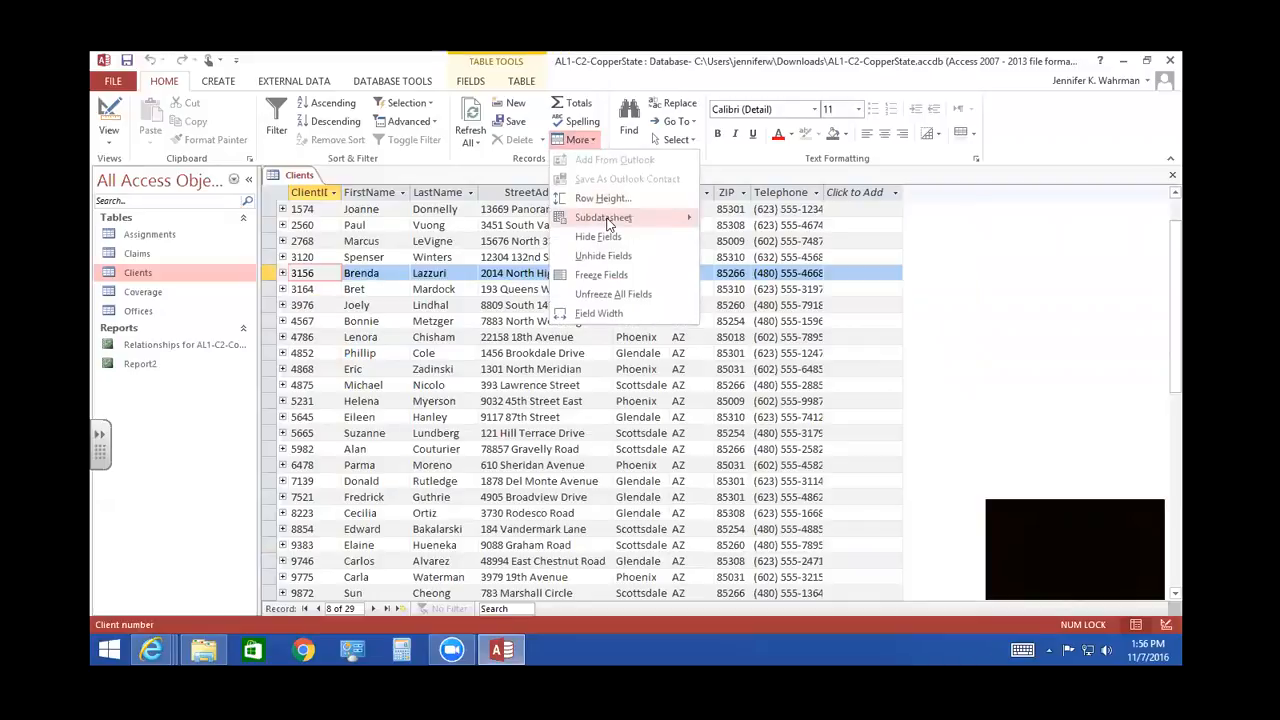
{"action": "mouse_move", "coordinate": [607, 222]}
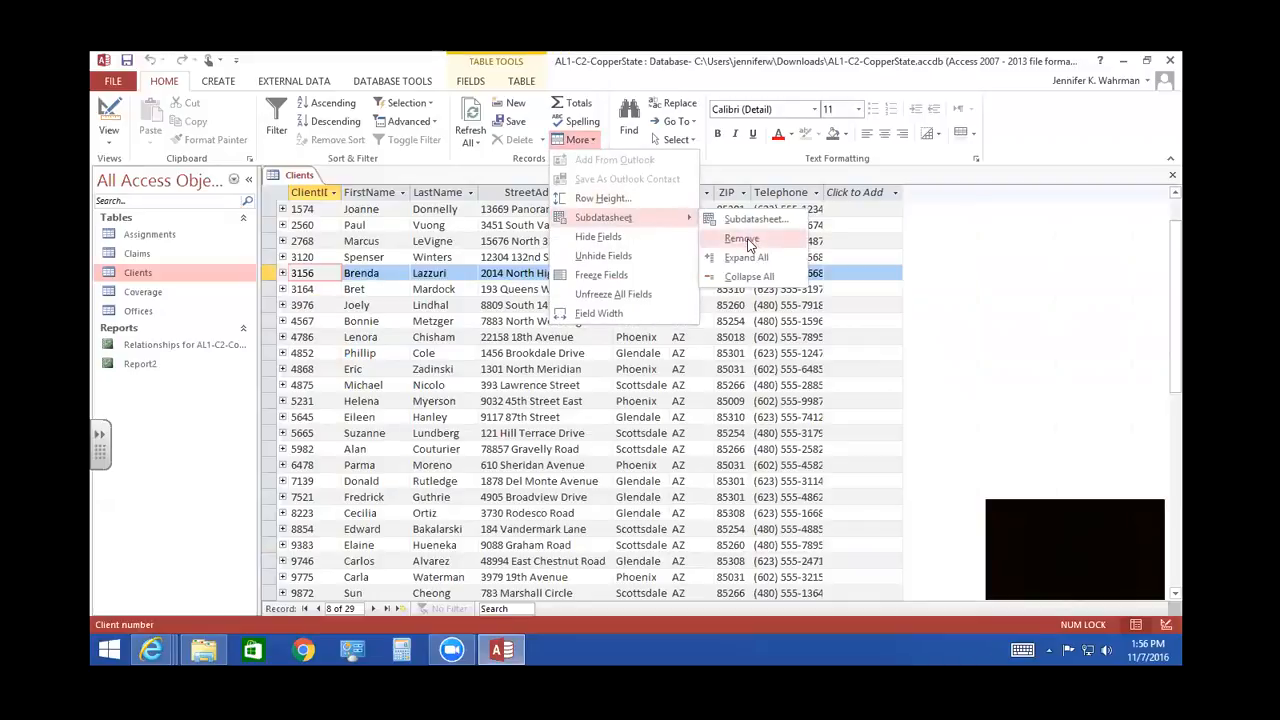
{"action": "left_click", "coordinate": [950, 365]}
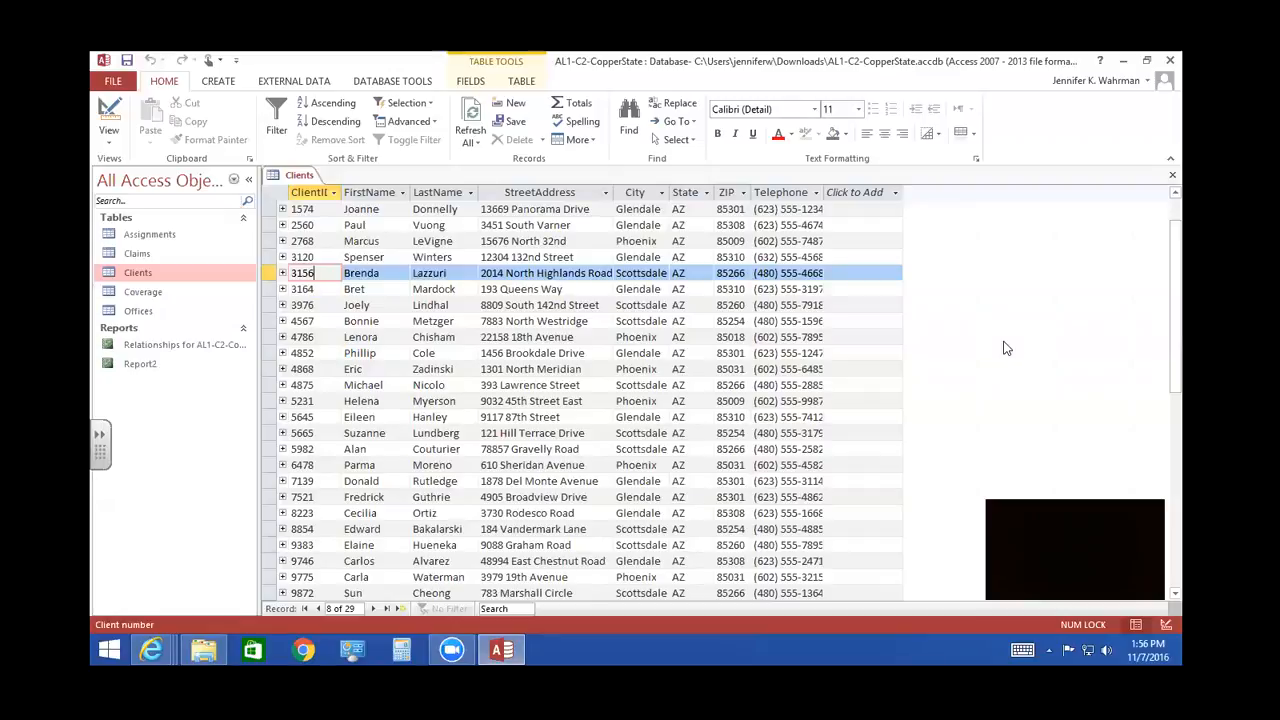
- Open the Coverage table to check its coverage fields, and close both the Coverage and Clients tables
{"action": "double_click", "coordinate": [143, 292]}
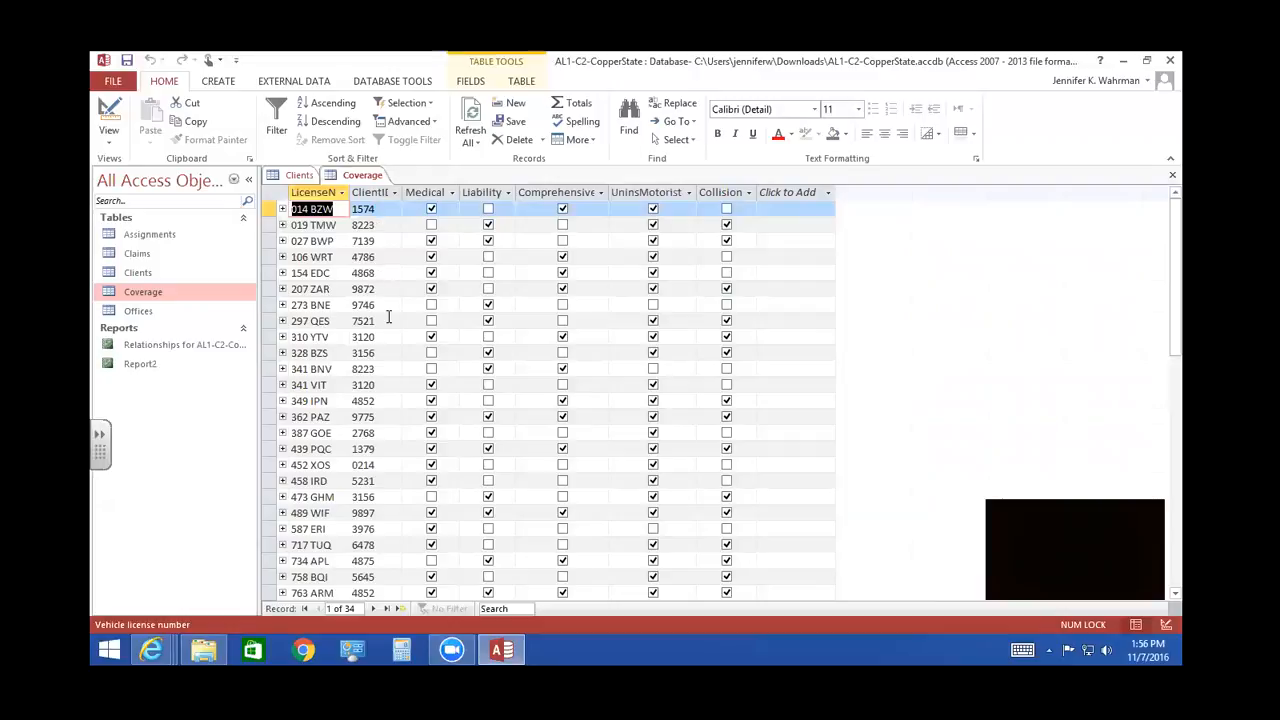
{"action": "left_click", "coordinate": [145, 274]}
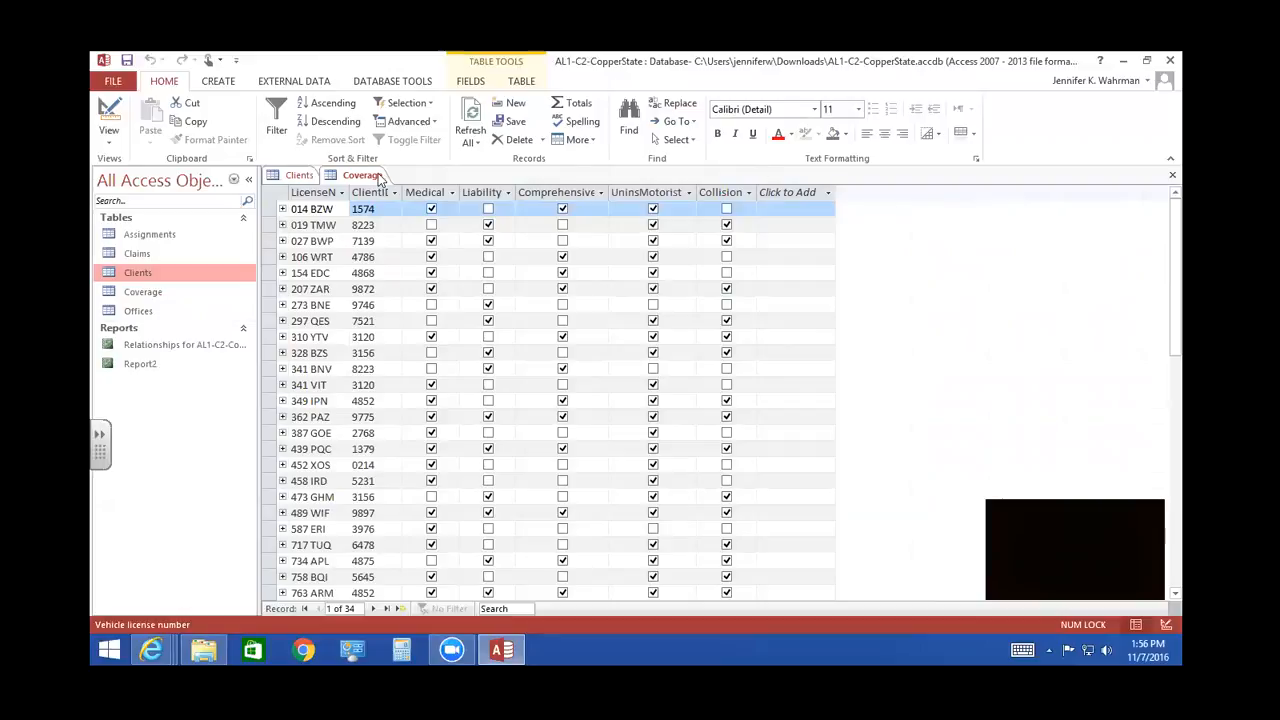
{"action": "left_click", "coordinate": [1172, 174]}
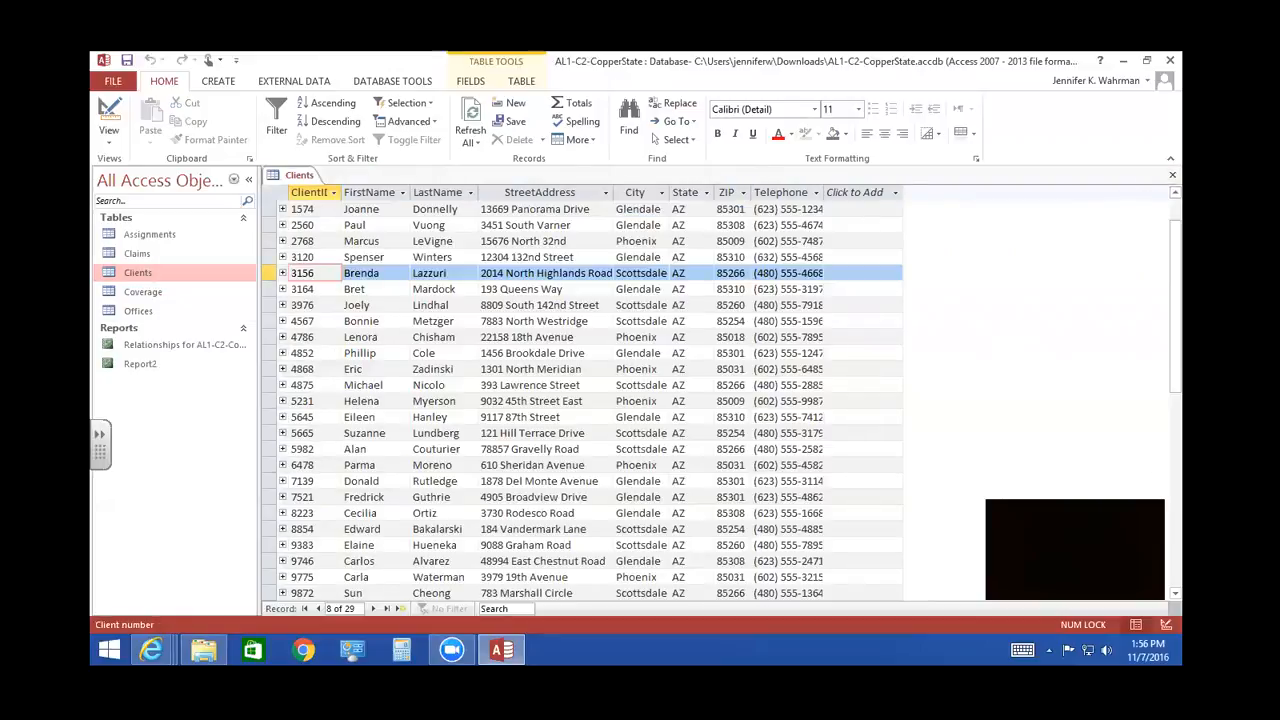
{"action": "left_click", "coordinate": [1172, 174]}
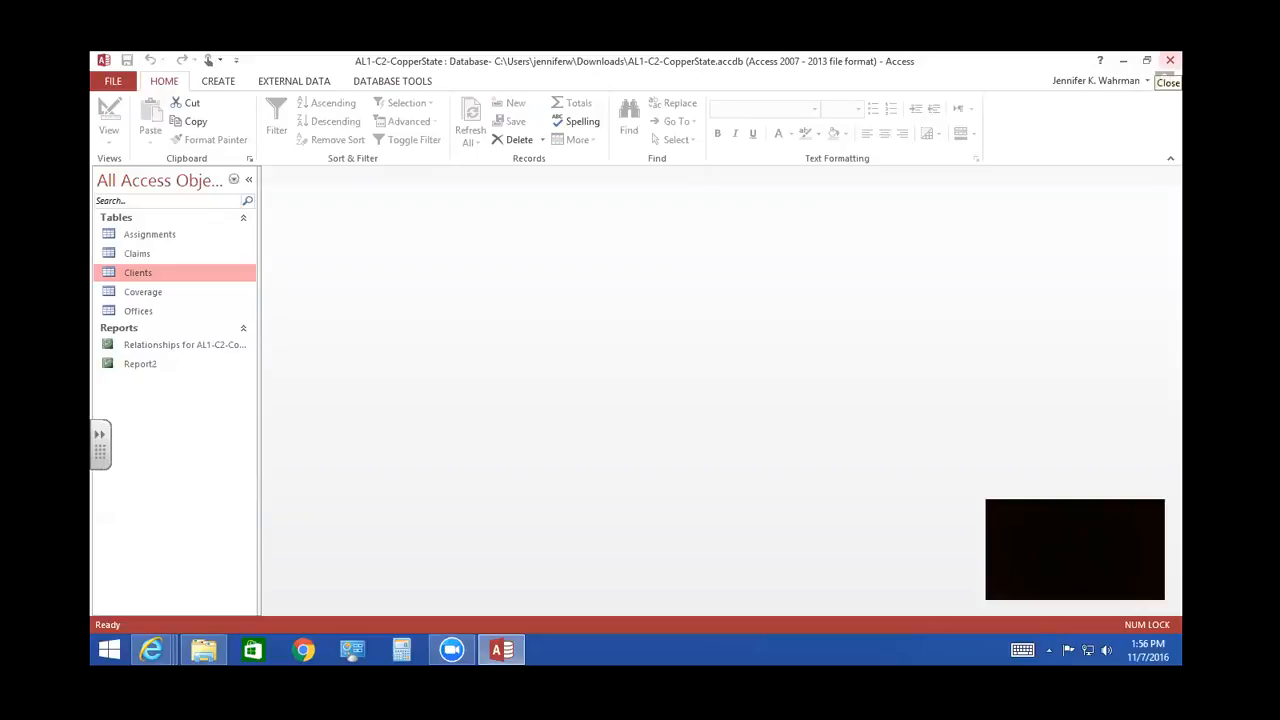
- Close the database and Access, switch to OneDrive in Internet Explorer, and dismiss the finished-download notification
{"action": "left_click", "coordinate": [1169, 60]}
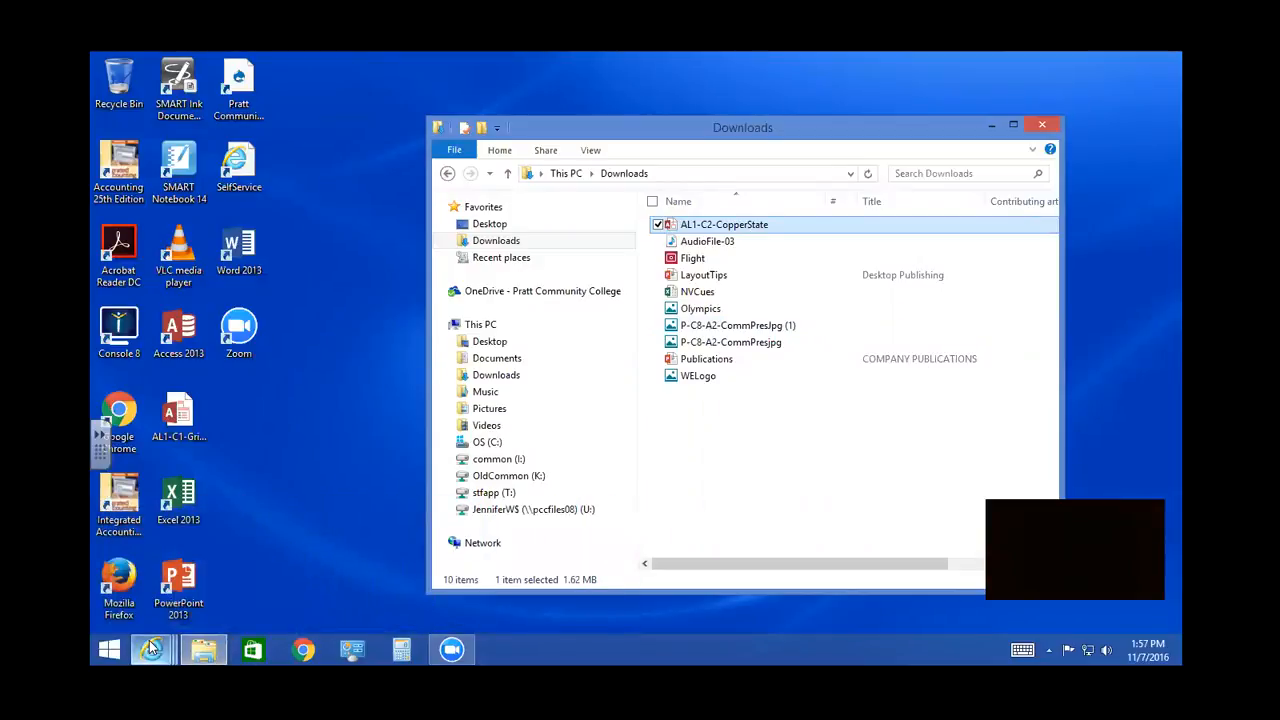
{"action": "mouse_move", "coordinate": [151, 650]}
{"action": "left_click", "coordinate": [569, 580]}
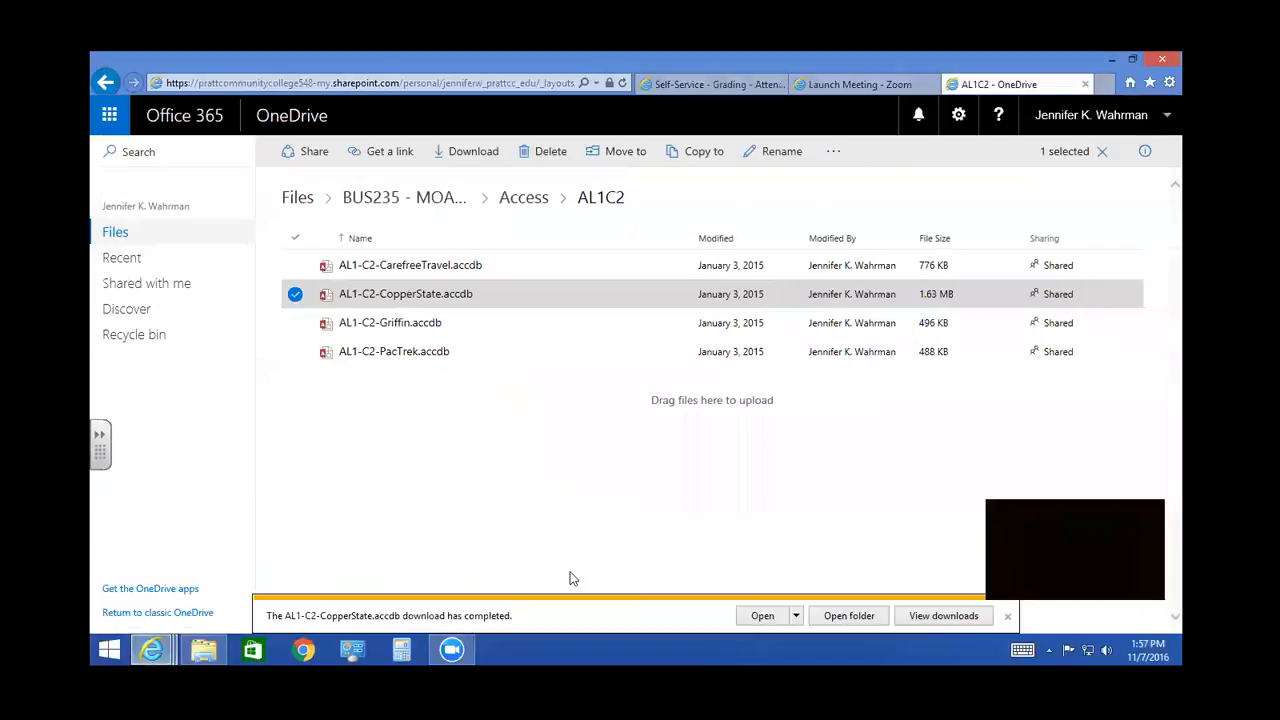
{"action": "left_click", "coordinate": [1006, 617]}
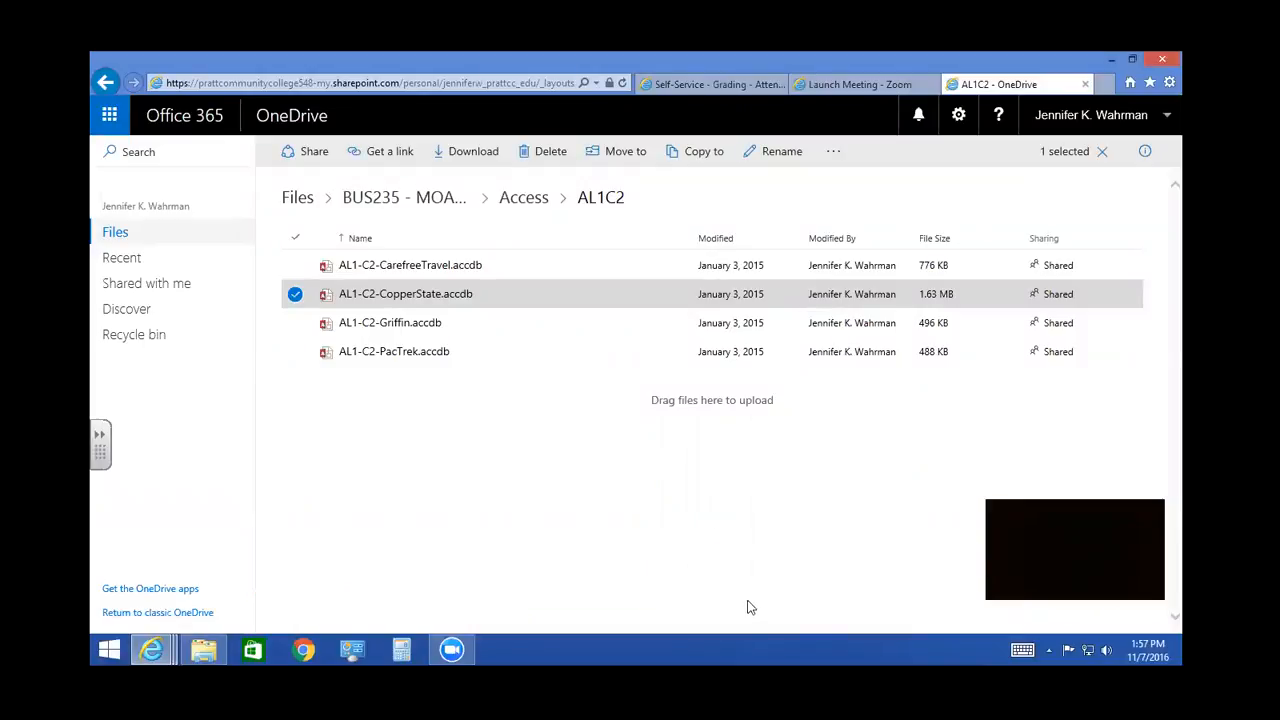
- Open the Files > Completed Assignments > MOA I > Access folder in OneDrive, and open and cancel the file upload dialog
{"action": "left_click", "coordinate": [121, 236]}
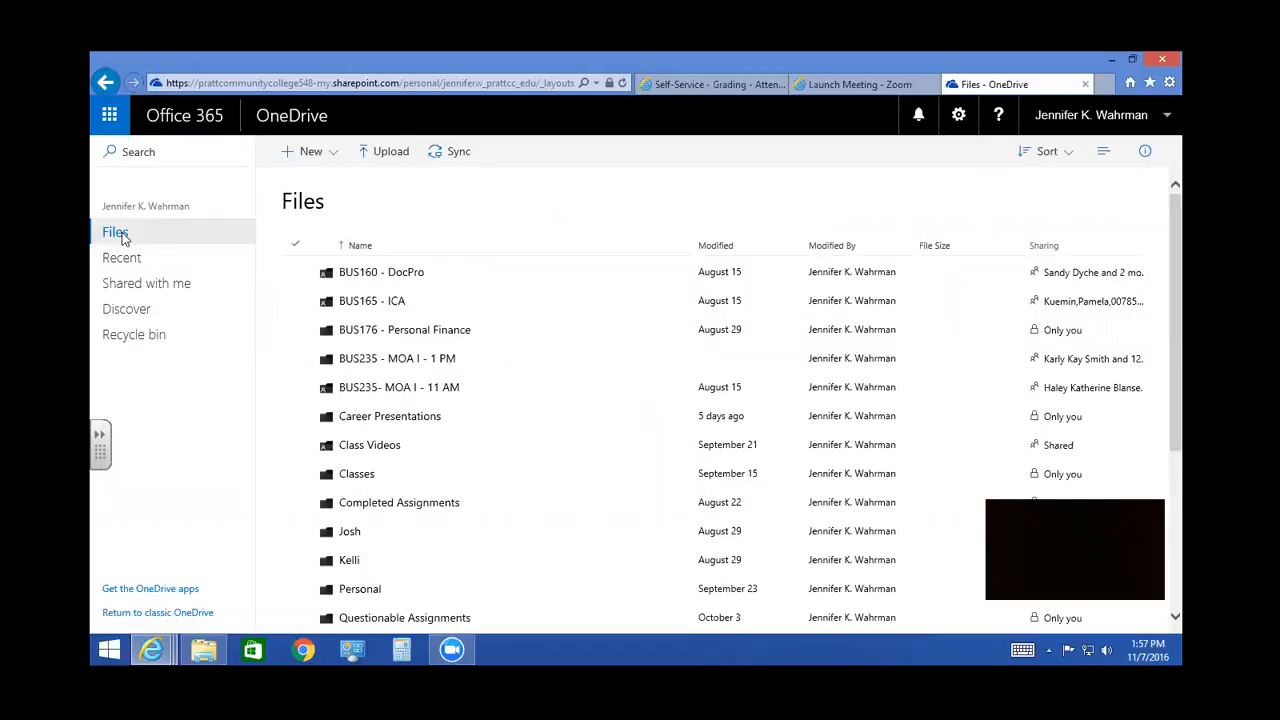
{"action": "left_click", "coordinate": [362, 502]}
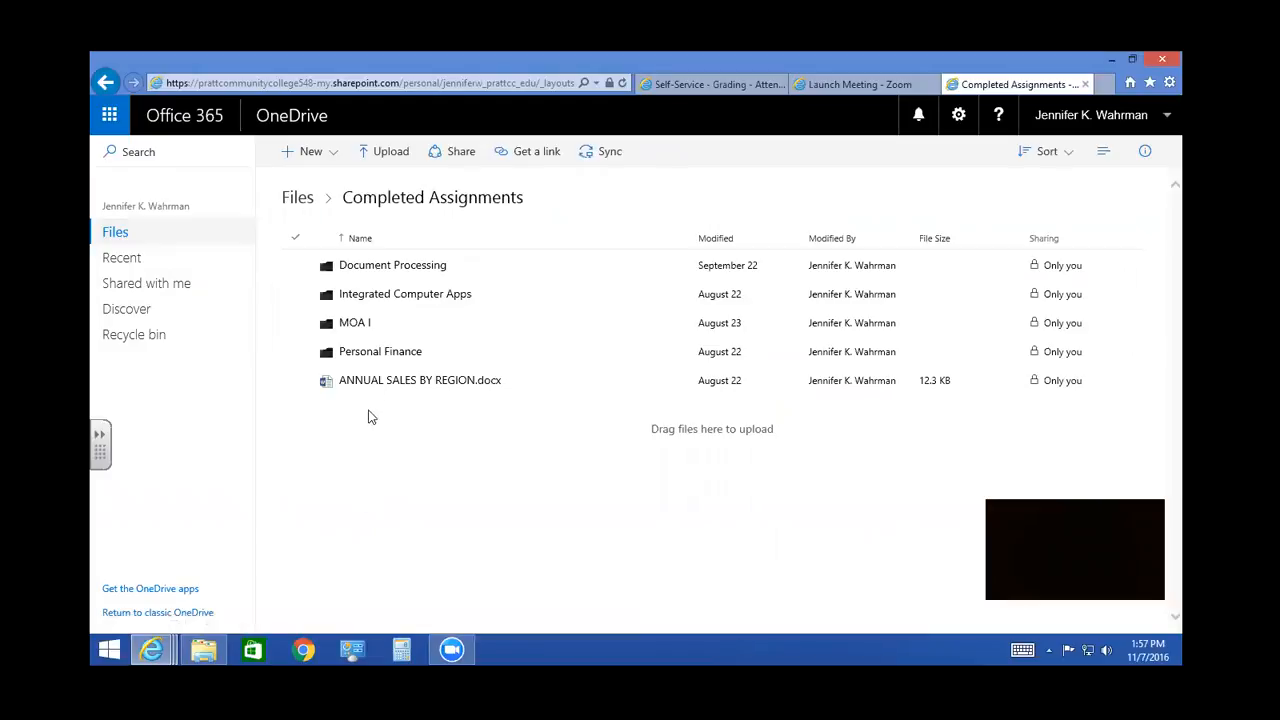
{"action": "left_click", "coordinate": [357, 325]}
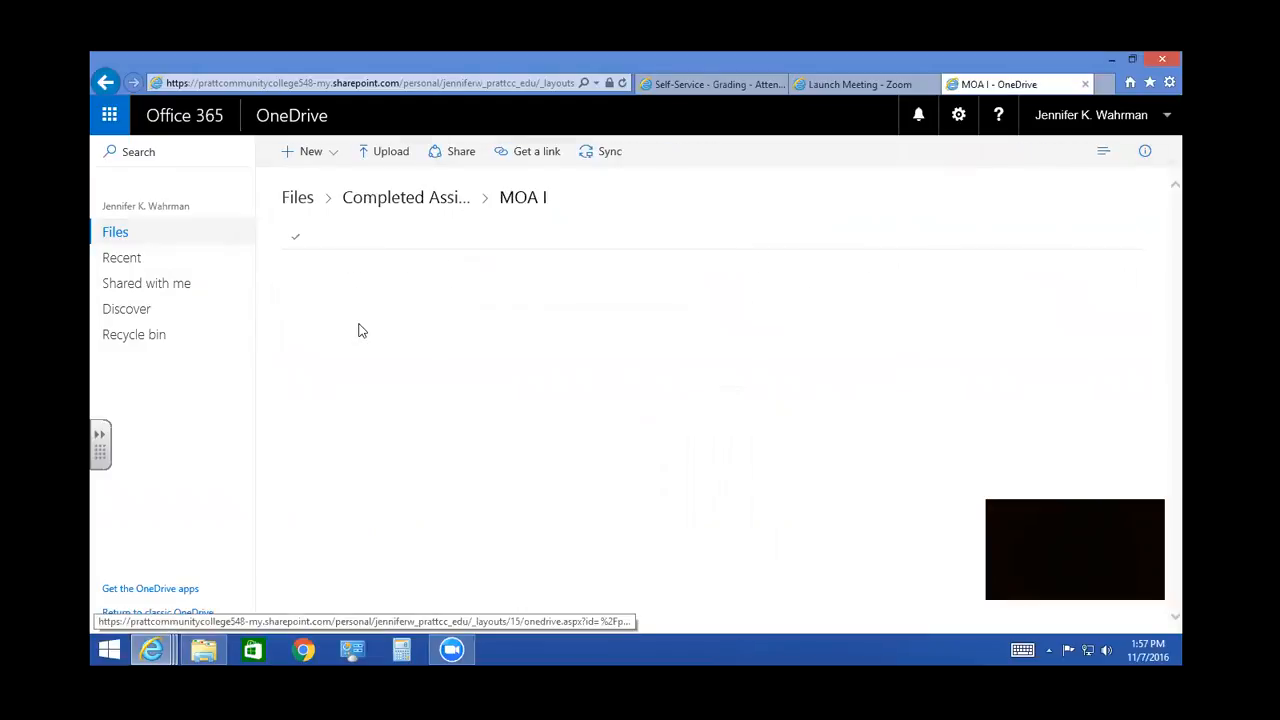
{"action": "left_click", "coordinate": [366, 270]}
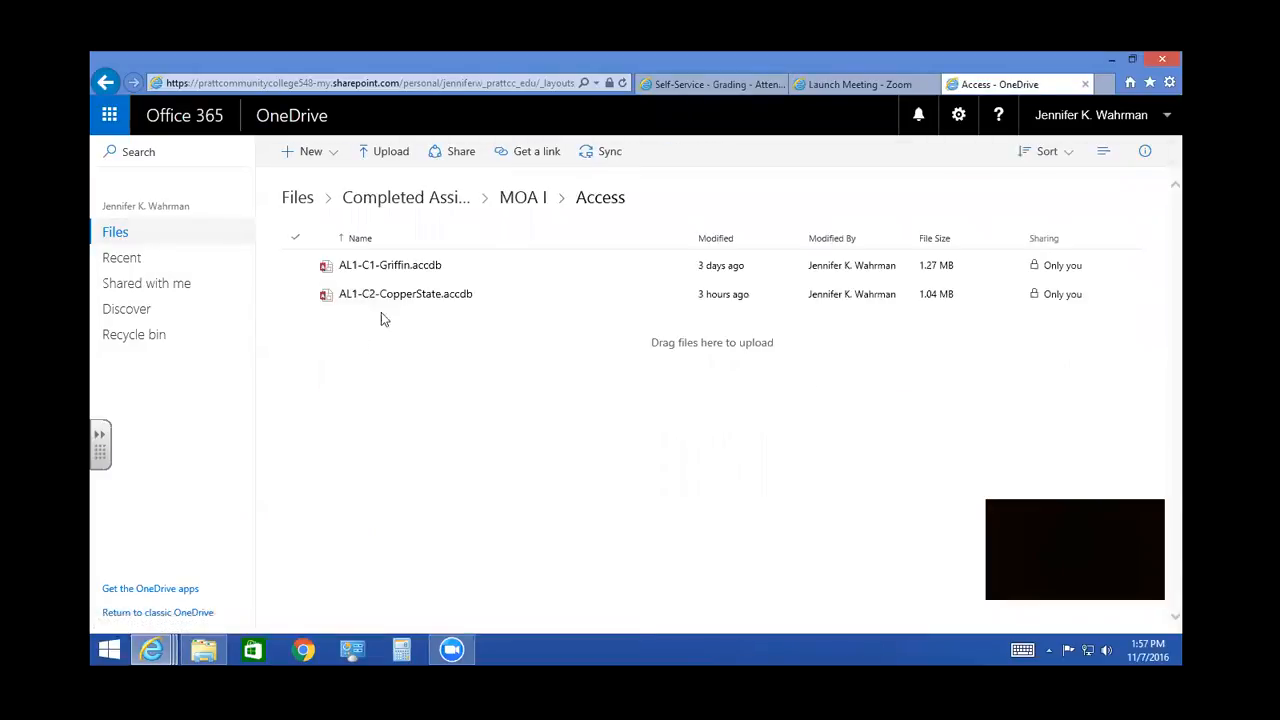
{"action": "left_click", "coordinate": [398, 156]}
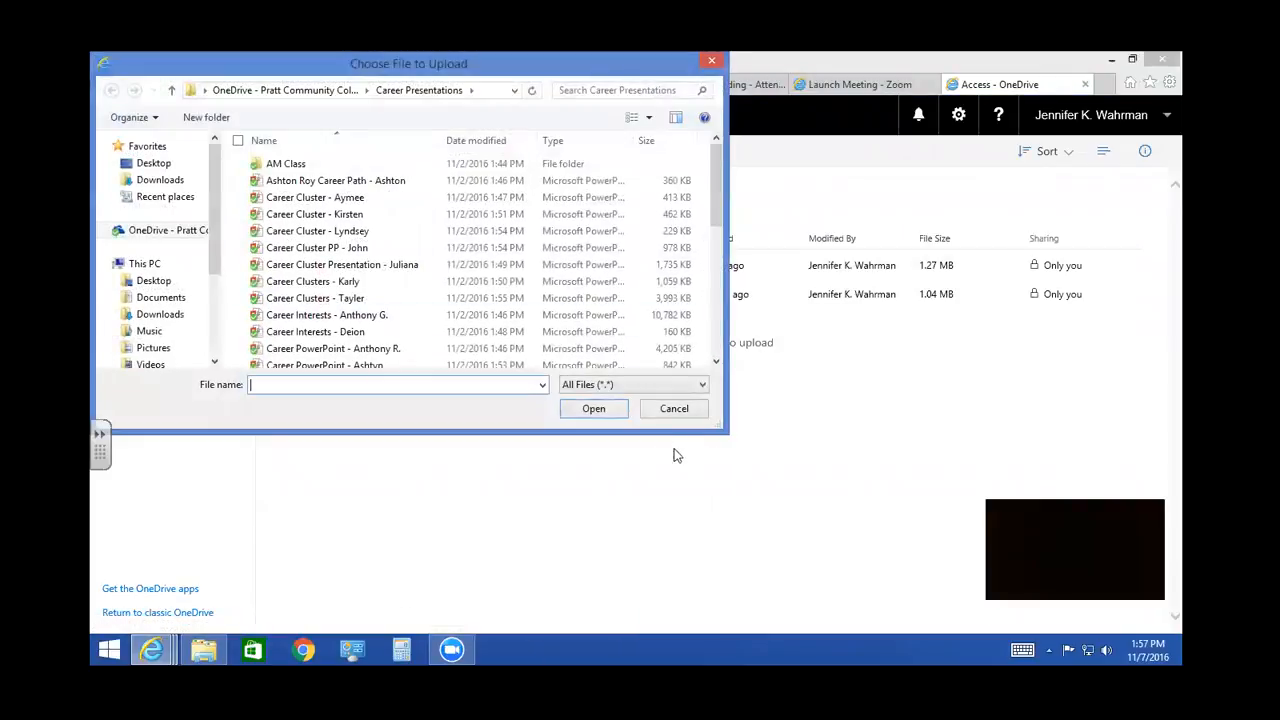
{"action": "left_click", "coordinate": [696, 409]}
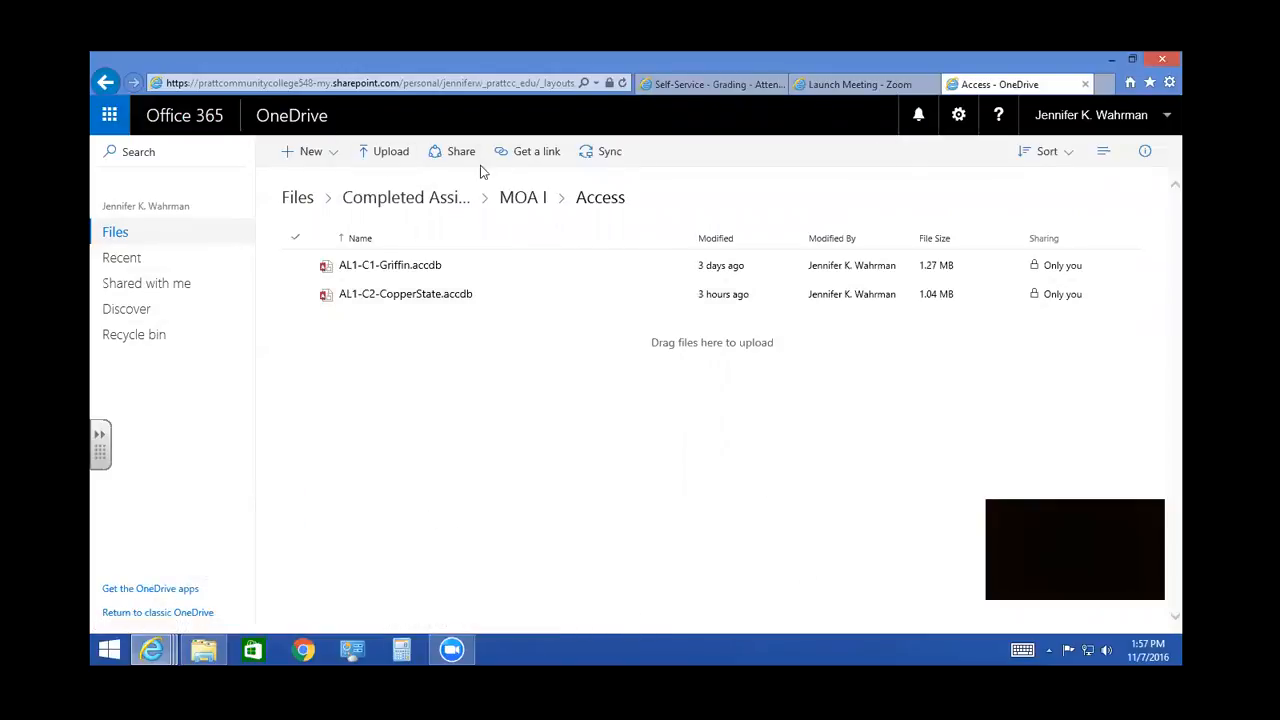
- Bring the Downloads folder window in front of OneDrive, reposition it, and clear the file selection
{"action": "left_click", "coordinate": [200, 555]}
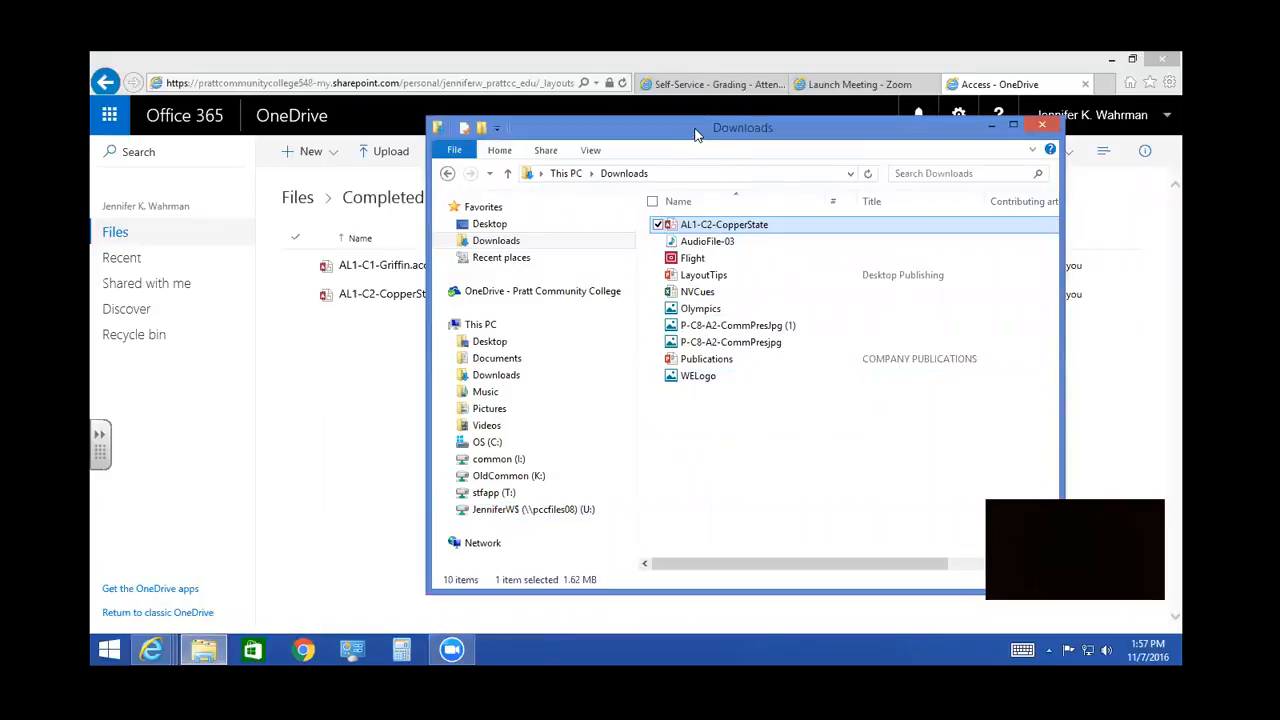
{"action": "left_click_drag", "start_coordinate": [691, 138], "coordinate": [877, 109]}
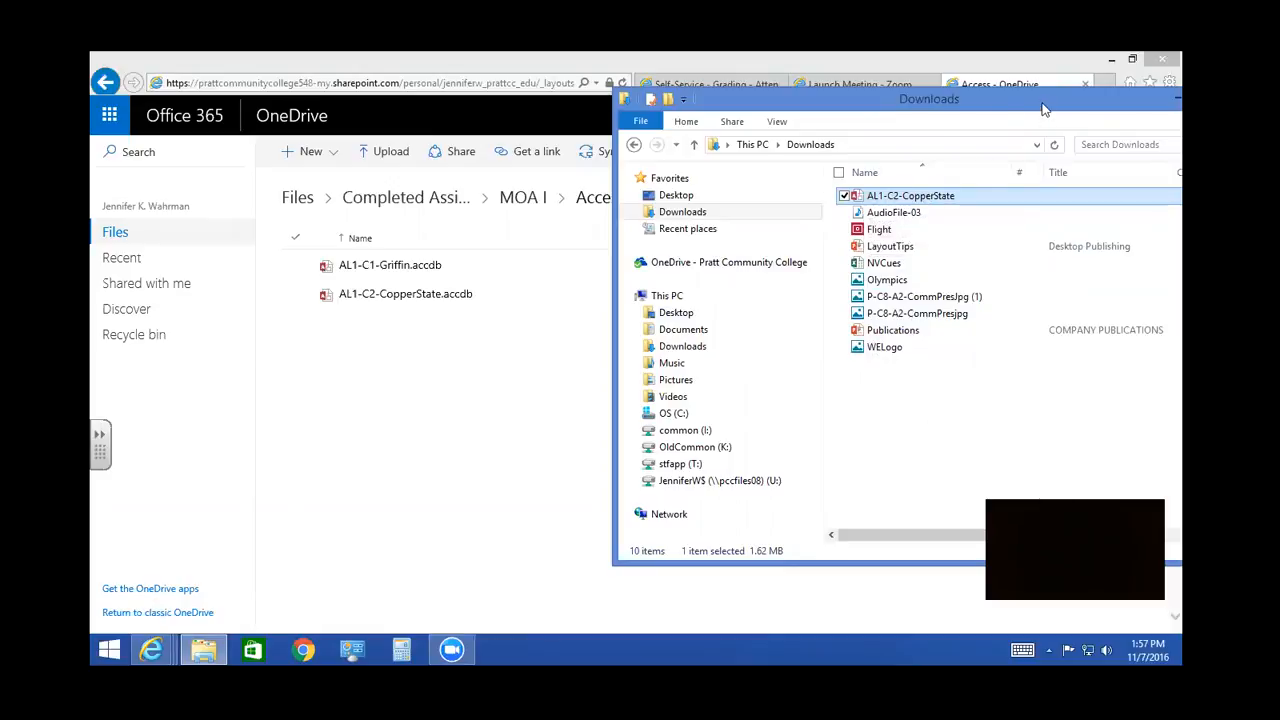
{"action": "left_click_drag", "start_coordinate": [1002, 105], "coordinate": [720, 142]}
{"action": "left_click", "coordinate": [744, 487]}
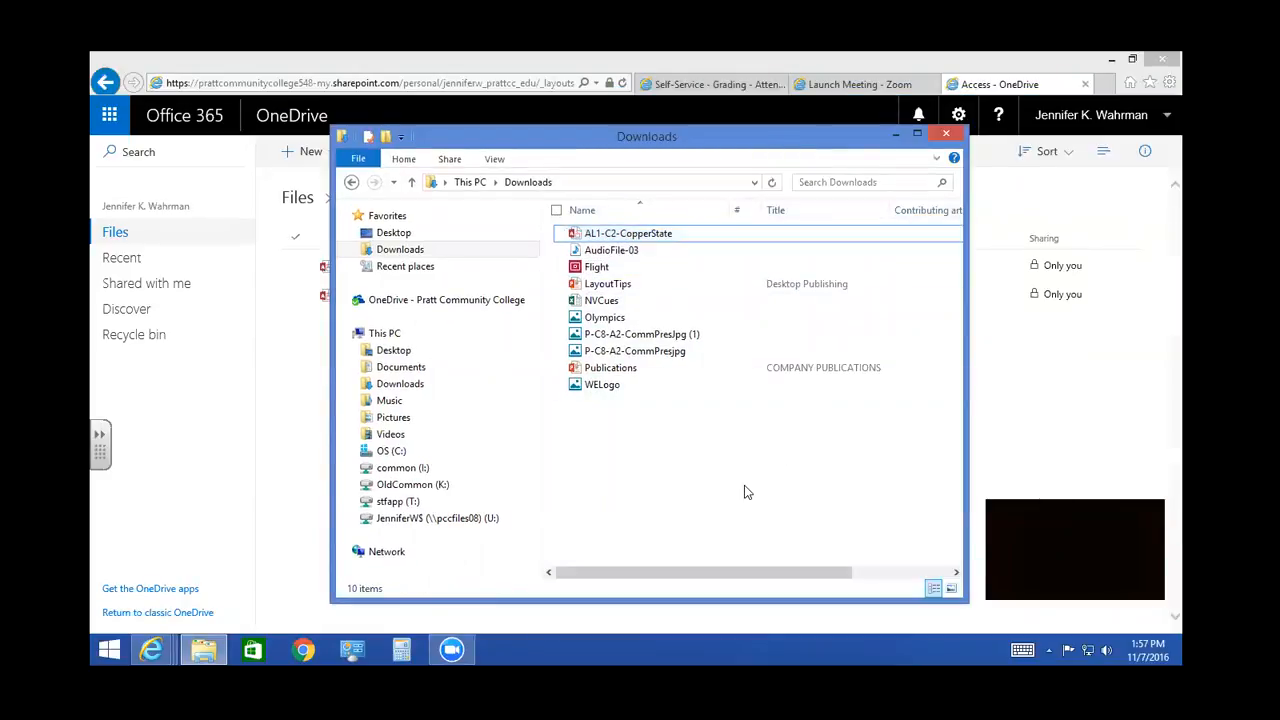
- Try the Small icons layout for the Downloads folder, and return it to Details
{"action": "left_click", "coordinate": [496, 160]}
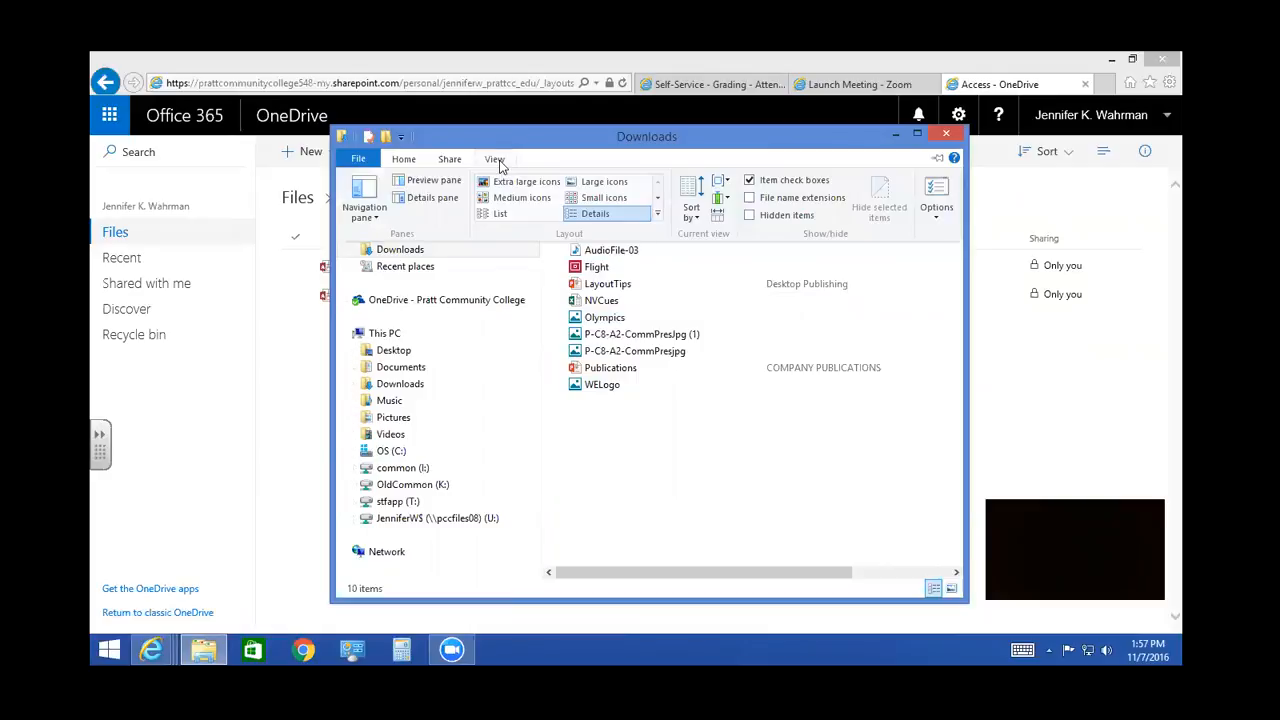
{"action": "left_click", "coordinate": [598, 197]}
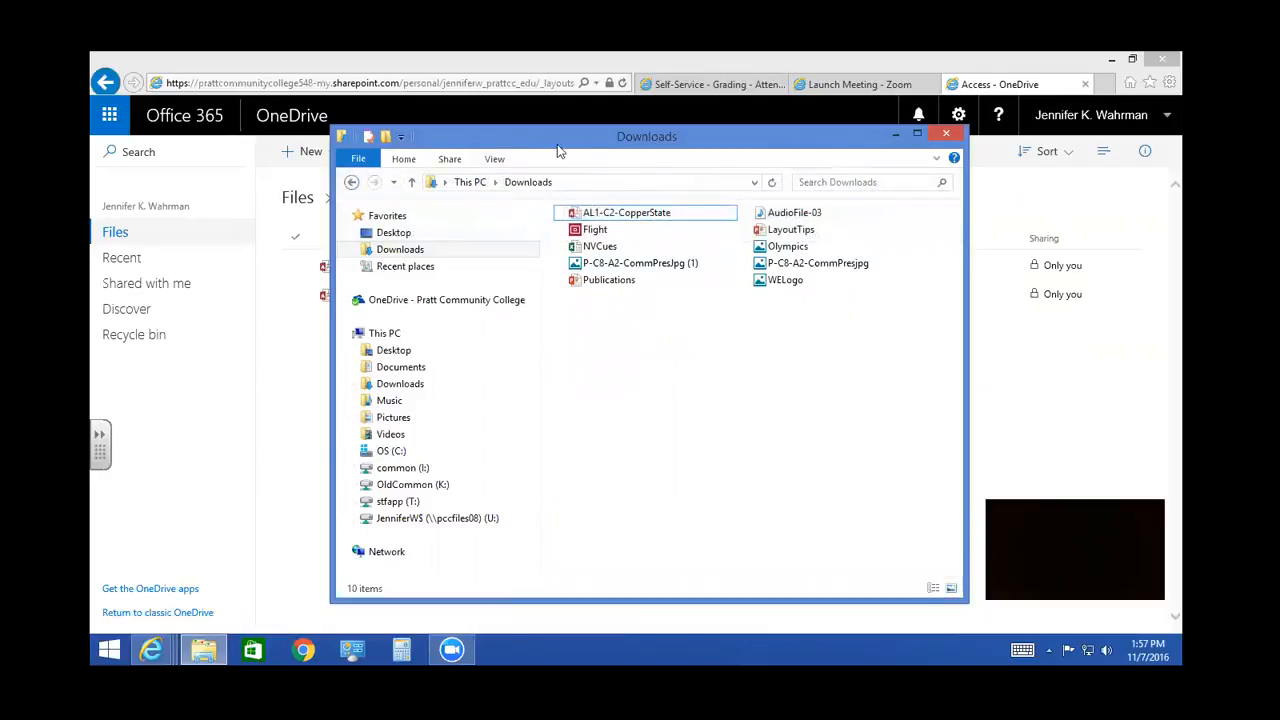
{"action": "left_click", "coordinate": [496, 160]}
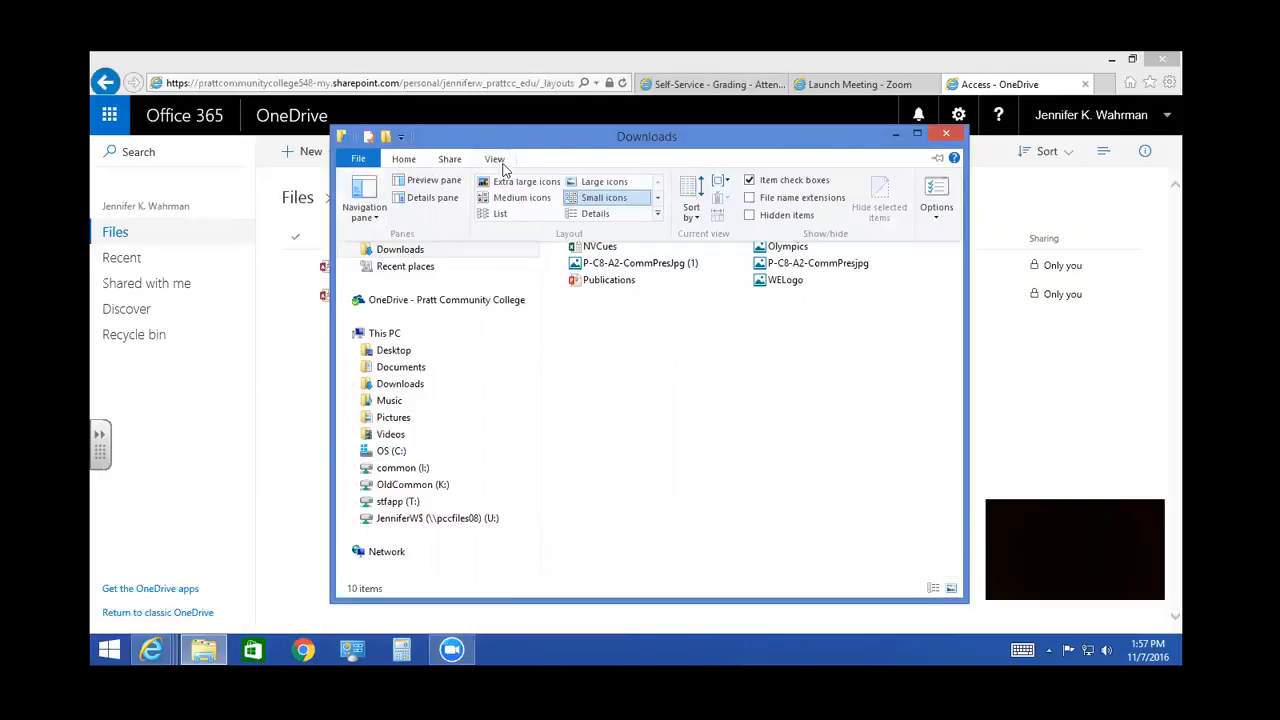
{"action": "left_click", "coordinate": [596, 213]}
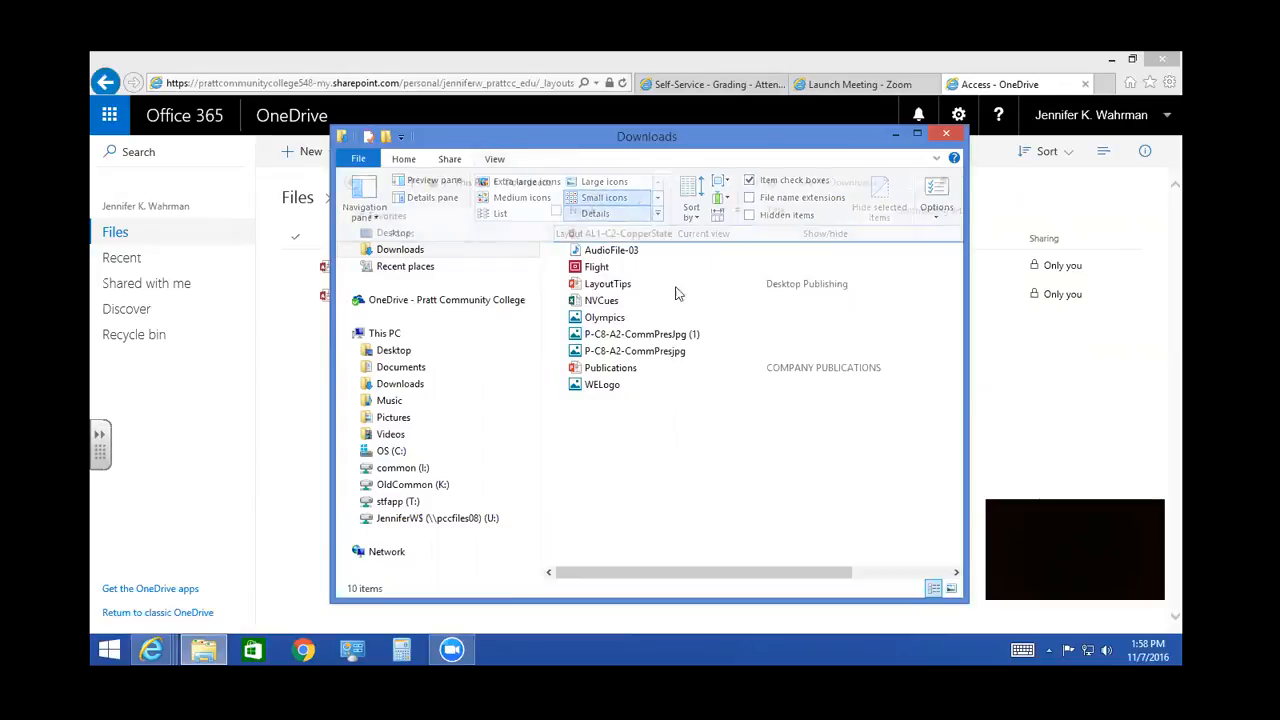
- Move the Downloads window out of the way, and open and cancel the upload dialog for OneDrive's Access folder
{"action": "left_click_drag", "start_coordinate": [700, 578], "coordinate": [666, 557]}
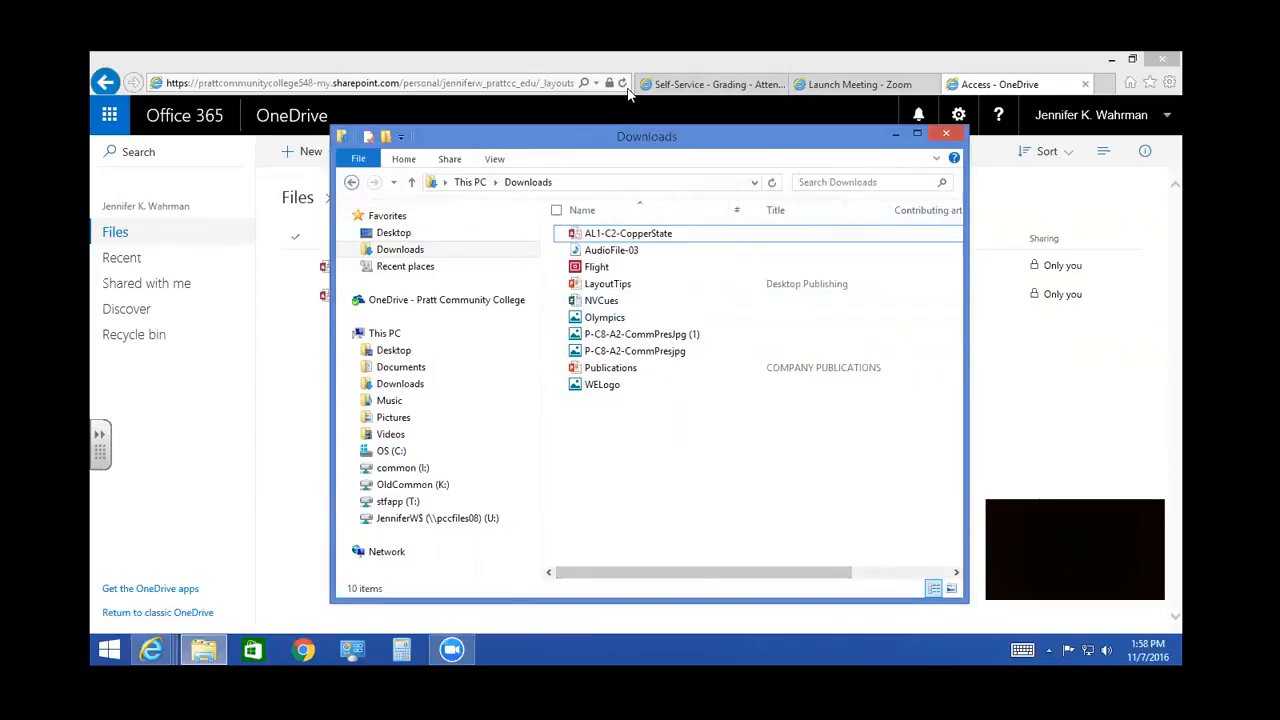
{"action": "left_click_drag", "start_coordinate": [616, 138], "coordinate": [856, 283]}
{"action": "left_click", "coordinate": [380, 156]}
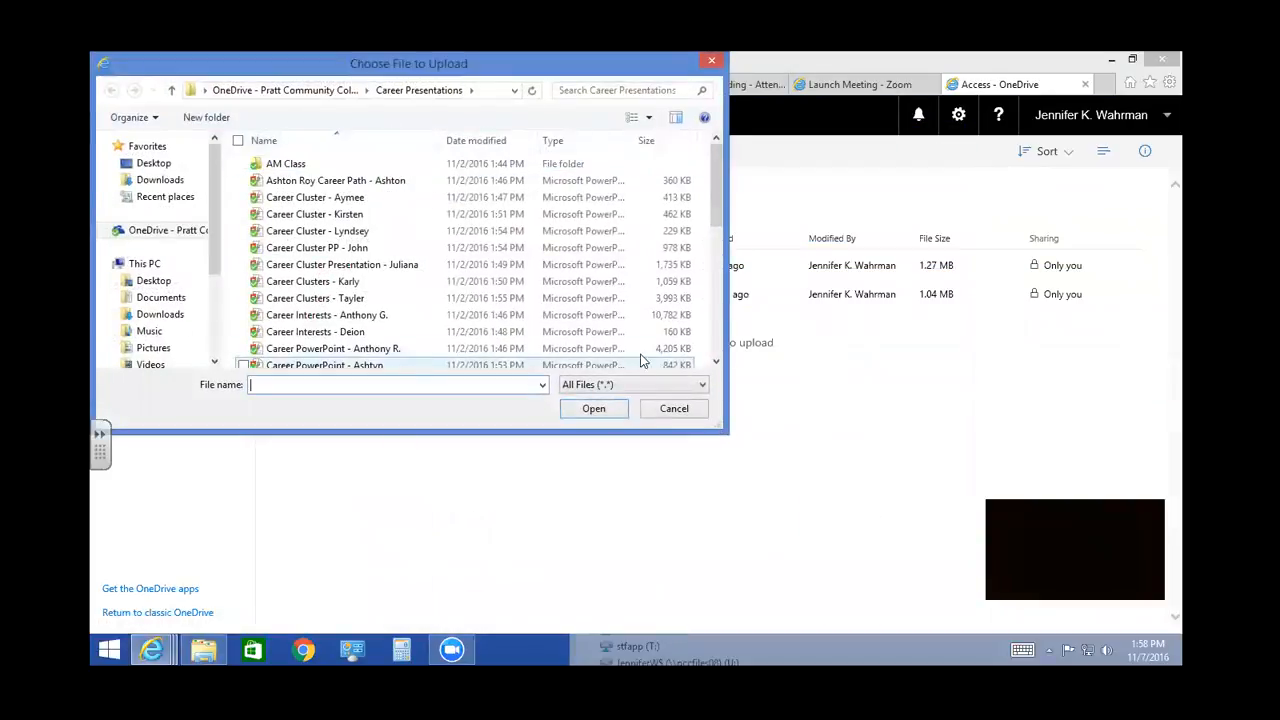
{"action": "left_click", "coordinate": [672, 408]}
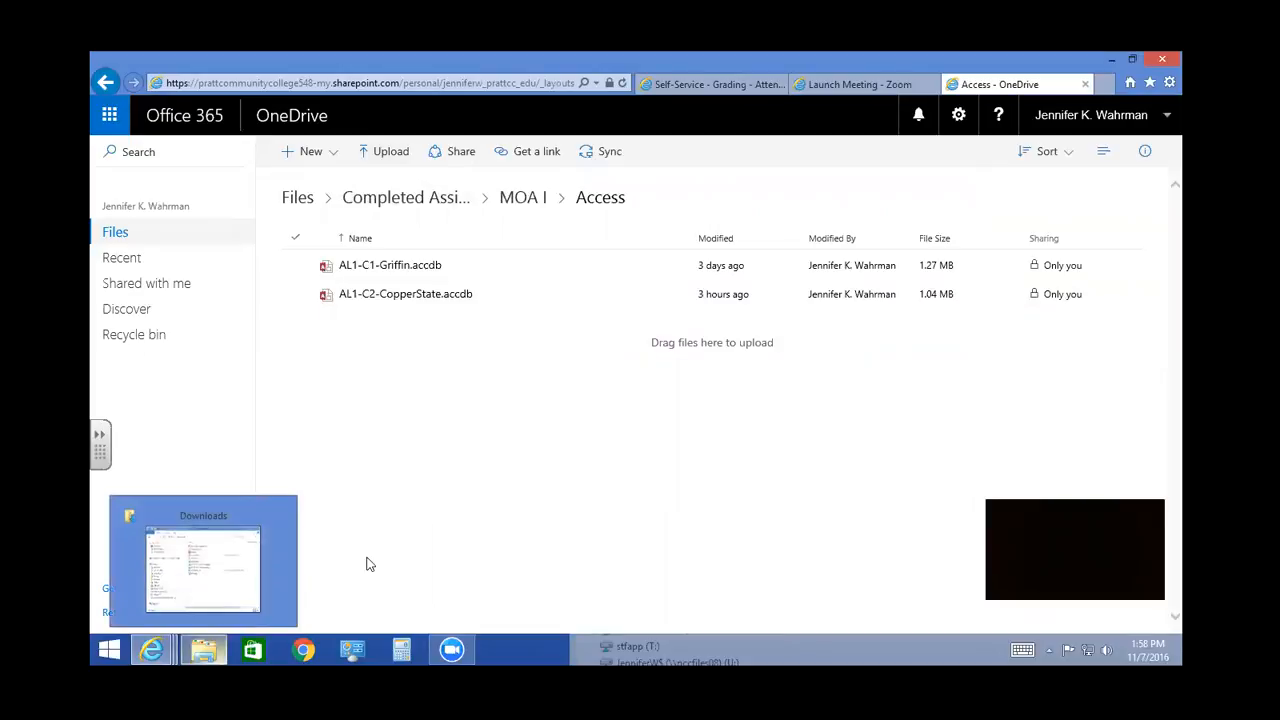
- Show the AL1-C2-CopperState file in Downloads beside OneDrive's Access folder, and close the Downloads window
{"action": "left_click", "coordinate": [204, 649]}
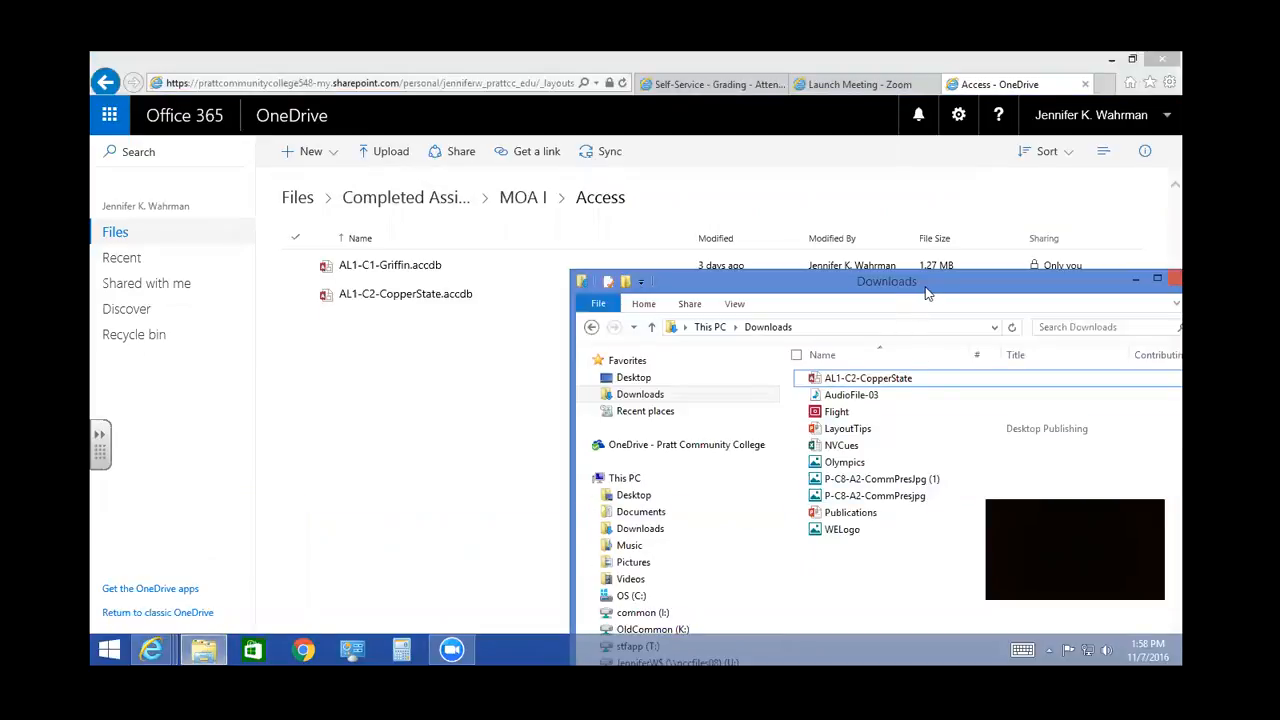
{"action": "left_click_drag", "start_coordinate": [926, 287], "coordinate": [977, 154]}
{"action": "left_click", "coordinate": [922, 250]}
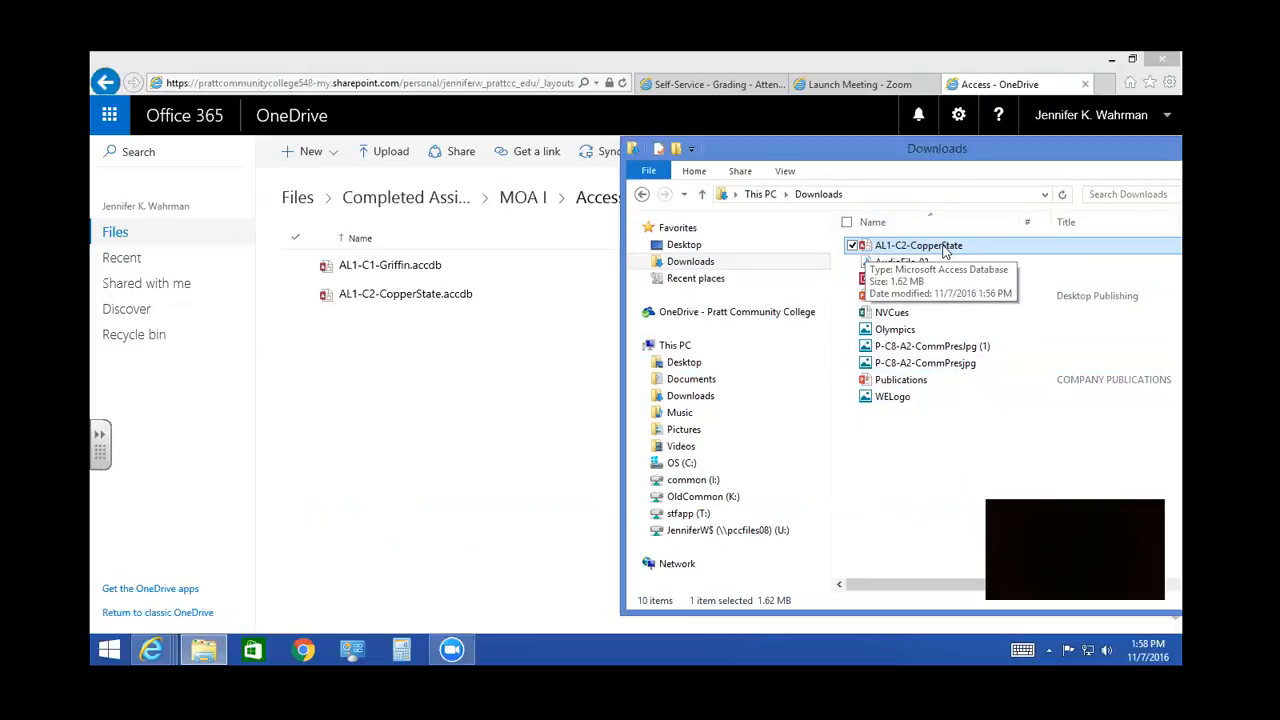
{"action": "mouse_move", "coordinate": [907, 252]}
{"action": "left_mouse_down"}
{"action": "mouse_move", "coordinate": [437, 388]}
{"action": "mouse_move", "coordinate": [891, 280]}
{"action": "mouse_move", "coordinate": [905, 255]}
{"action": "left_mouse_up"}
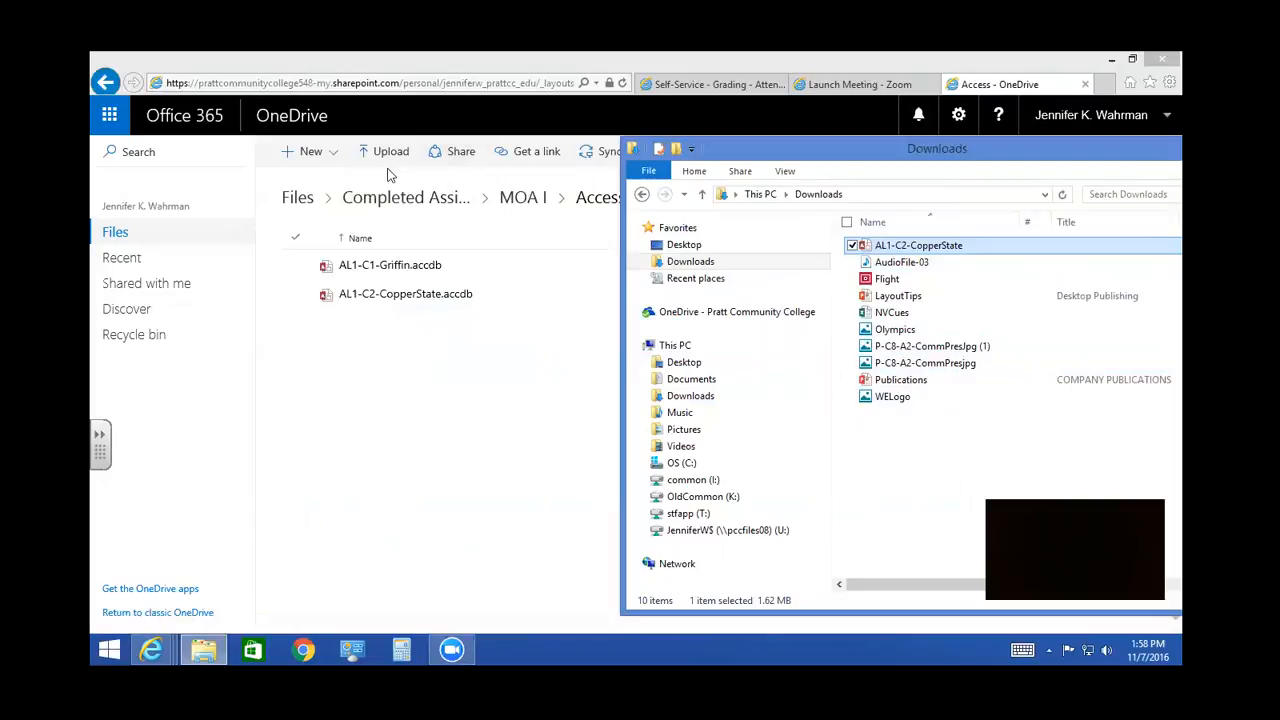
{"action": "left_click_drag", "start_coordinate": [796, 147], "coordinate": [789, 237]}
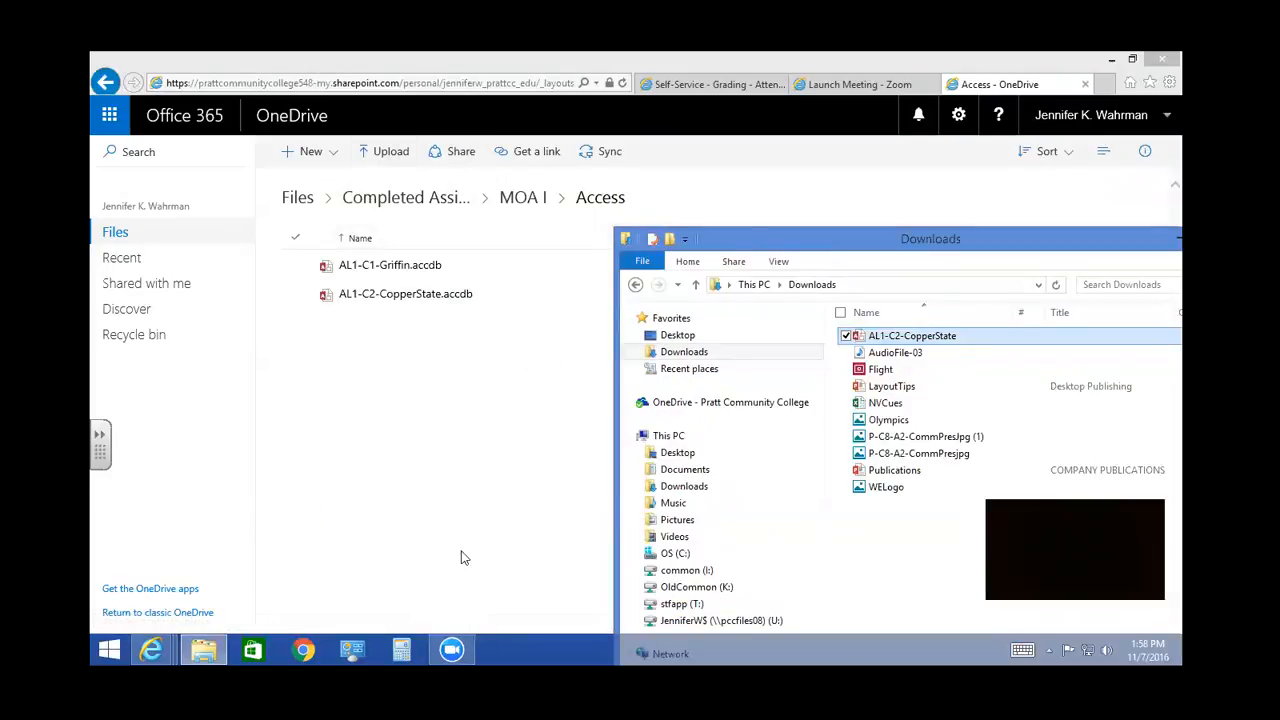
{"action": "left_click_drag", "start_coordinate": [872, 243], "coordinate": [479, 175]}
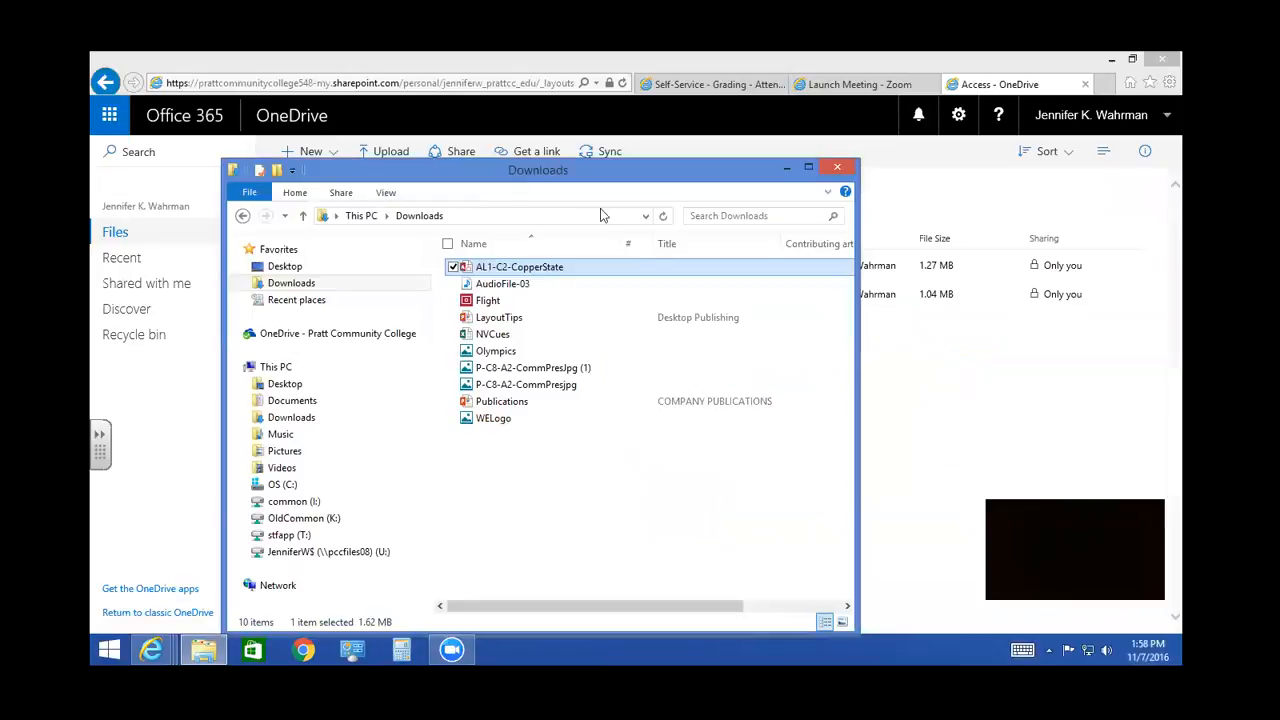
{"action": "left_click", "coordinate": [838, 168]}
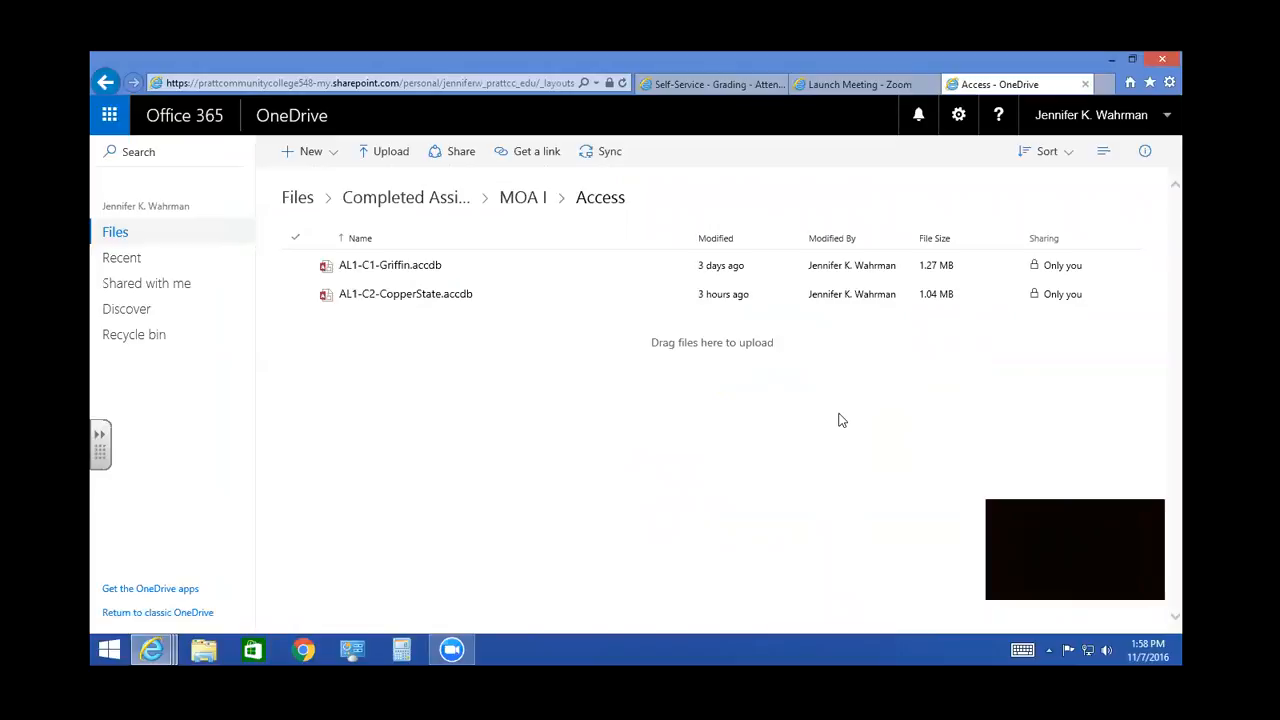